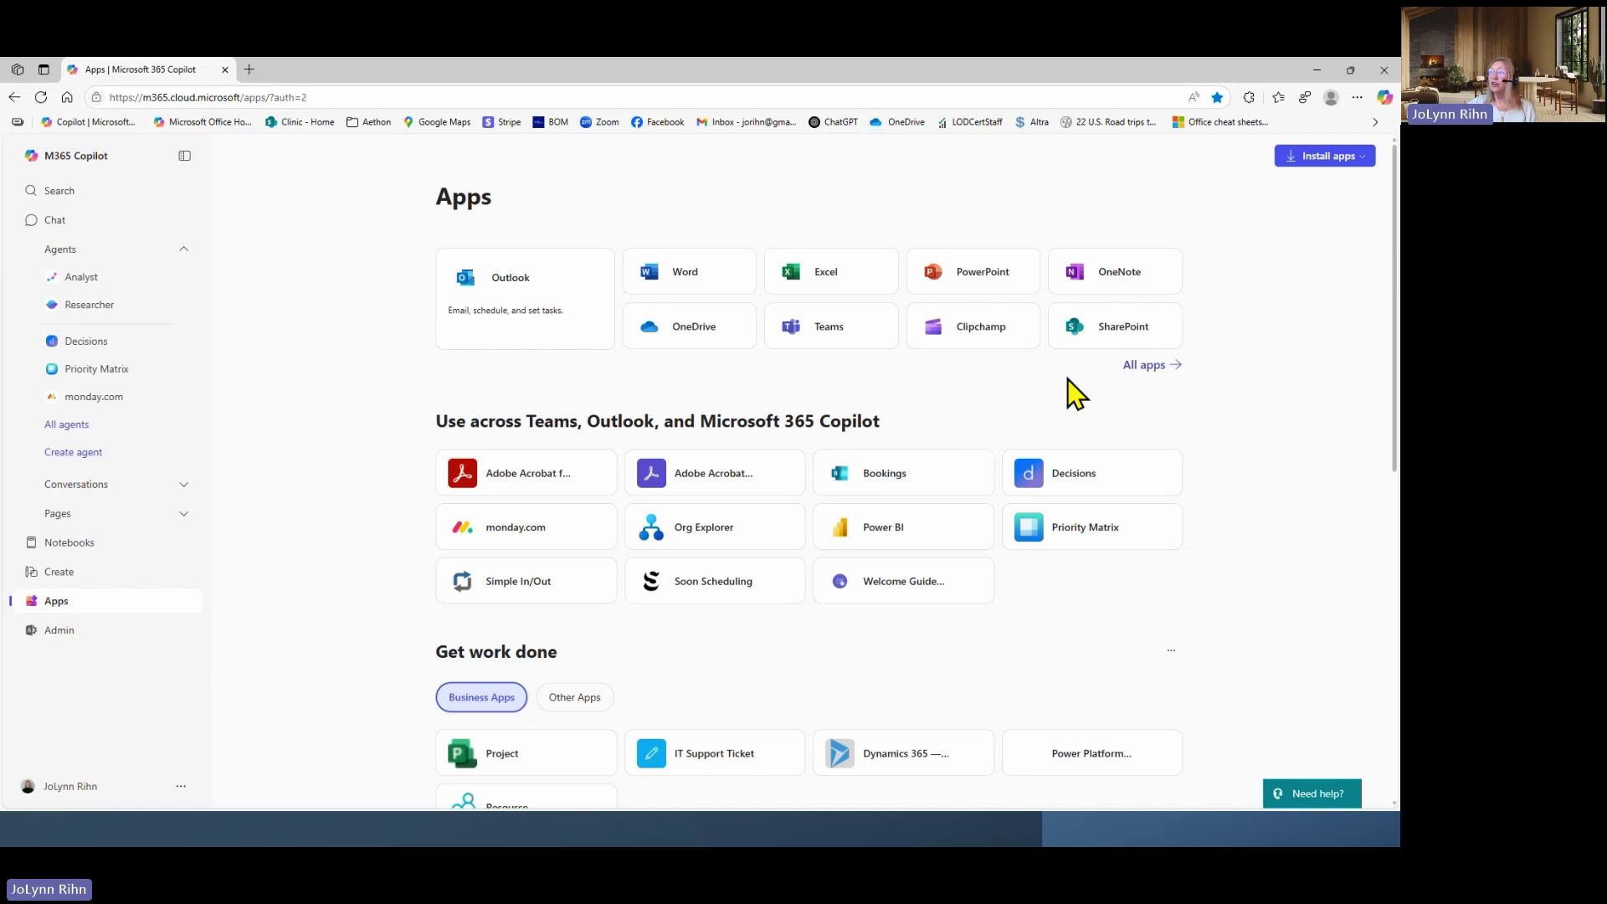
Open OneNote from the Microsoft 365 apps and open the Accounting Dept Notes notebook.
{"action": "left_click", "coordinate": [1088, 288]}
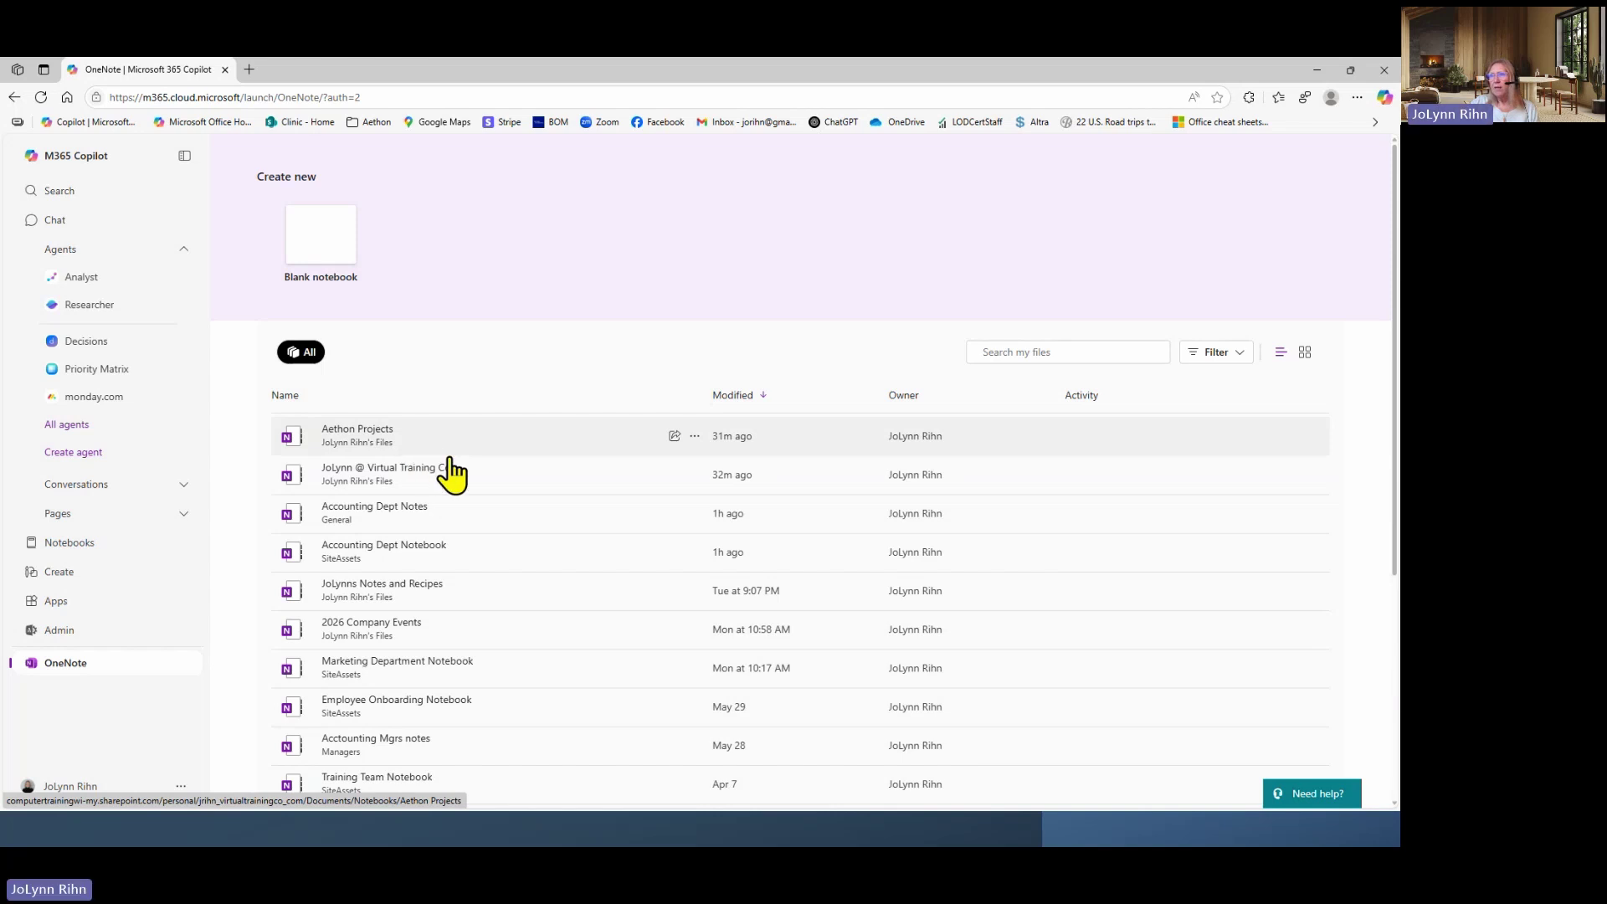
{"action": "left_click", "coordinate": [390, 512]}
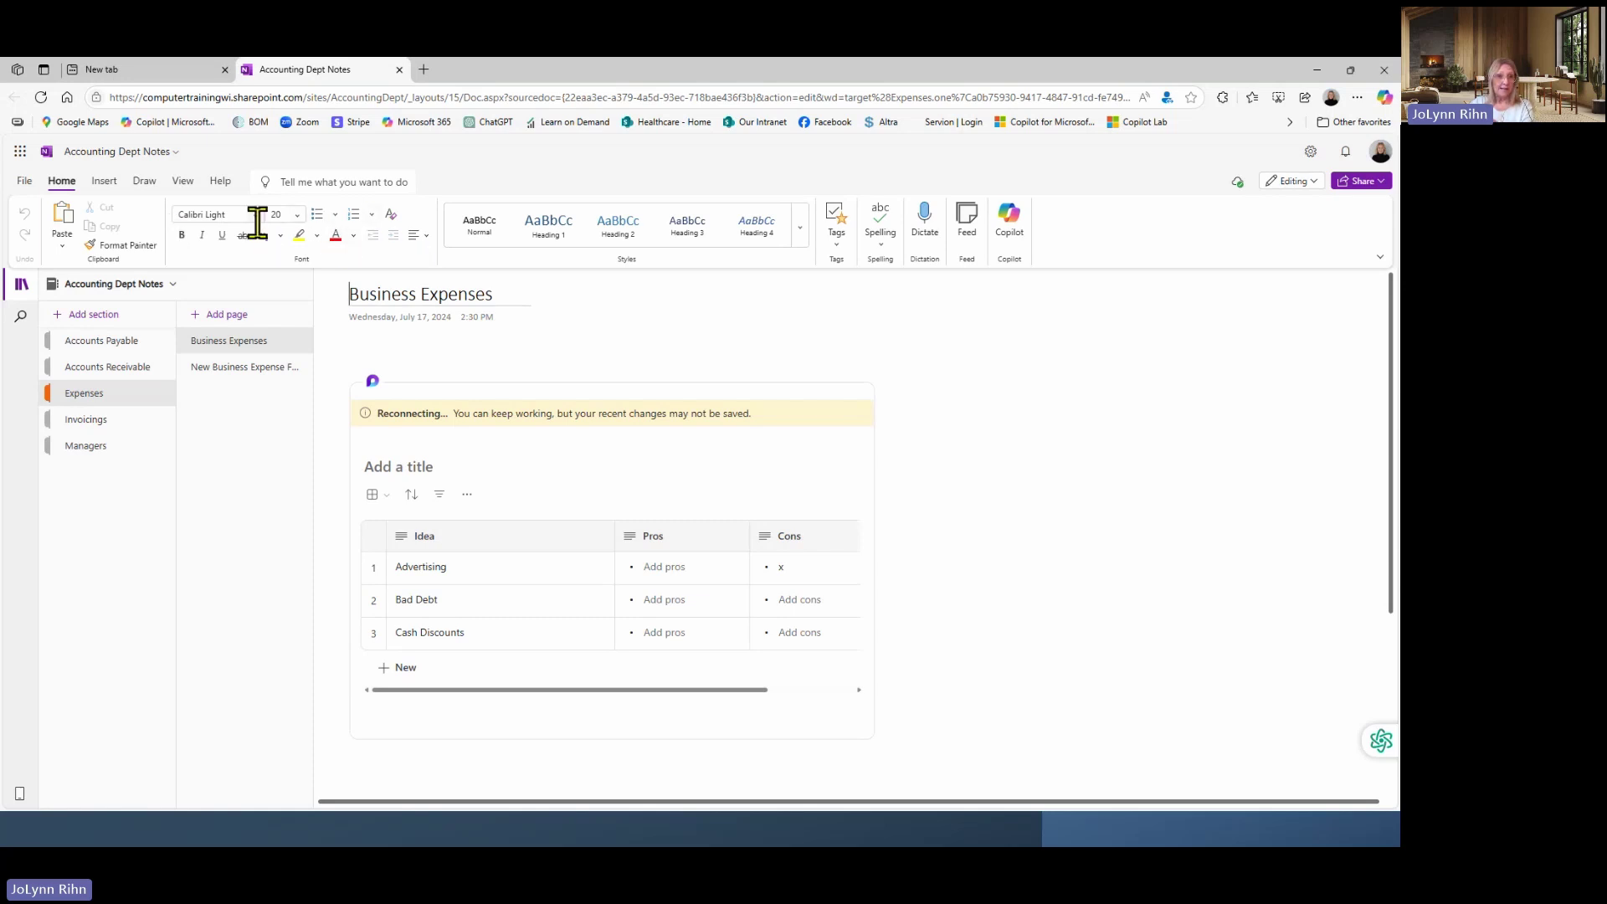
Change the ribbon layout from classic to the Simplified Ribbon.
{"action": "left_click", "coordinate": [1379, 266]}
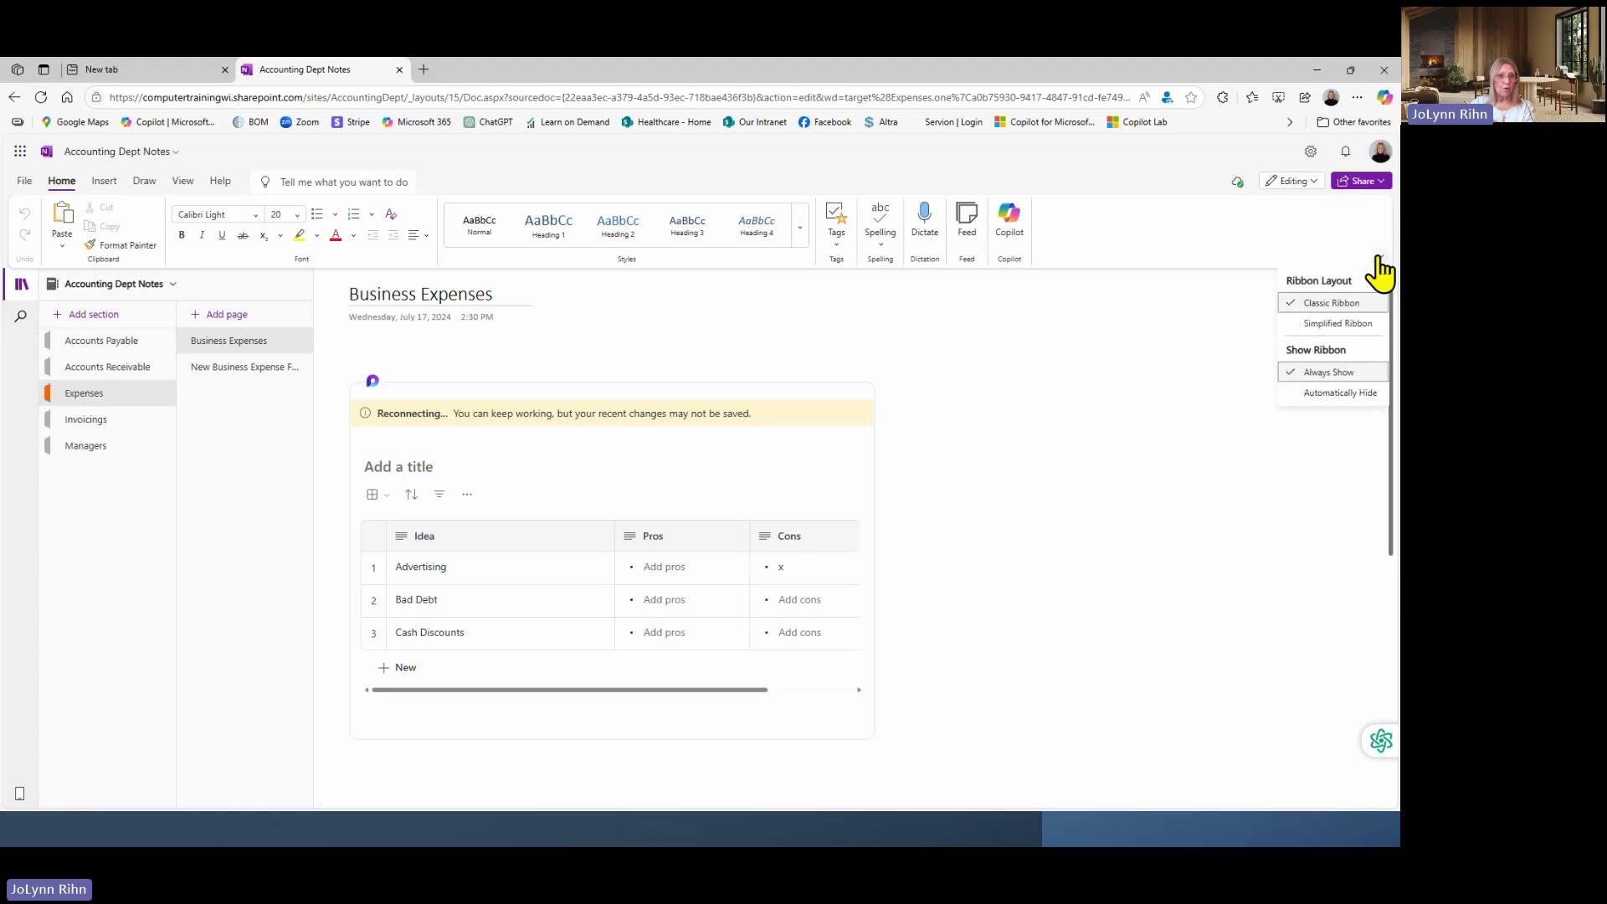
{"action": "left_click", "coordinate": [1330, 323]}
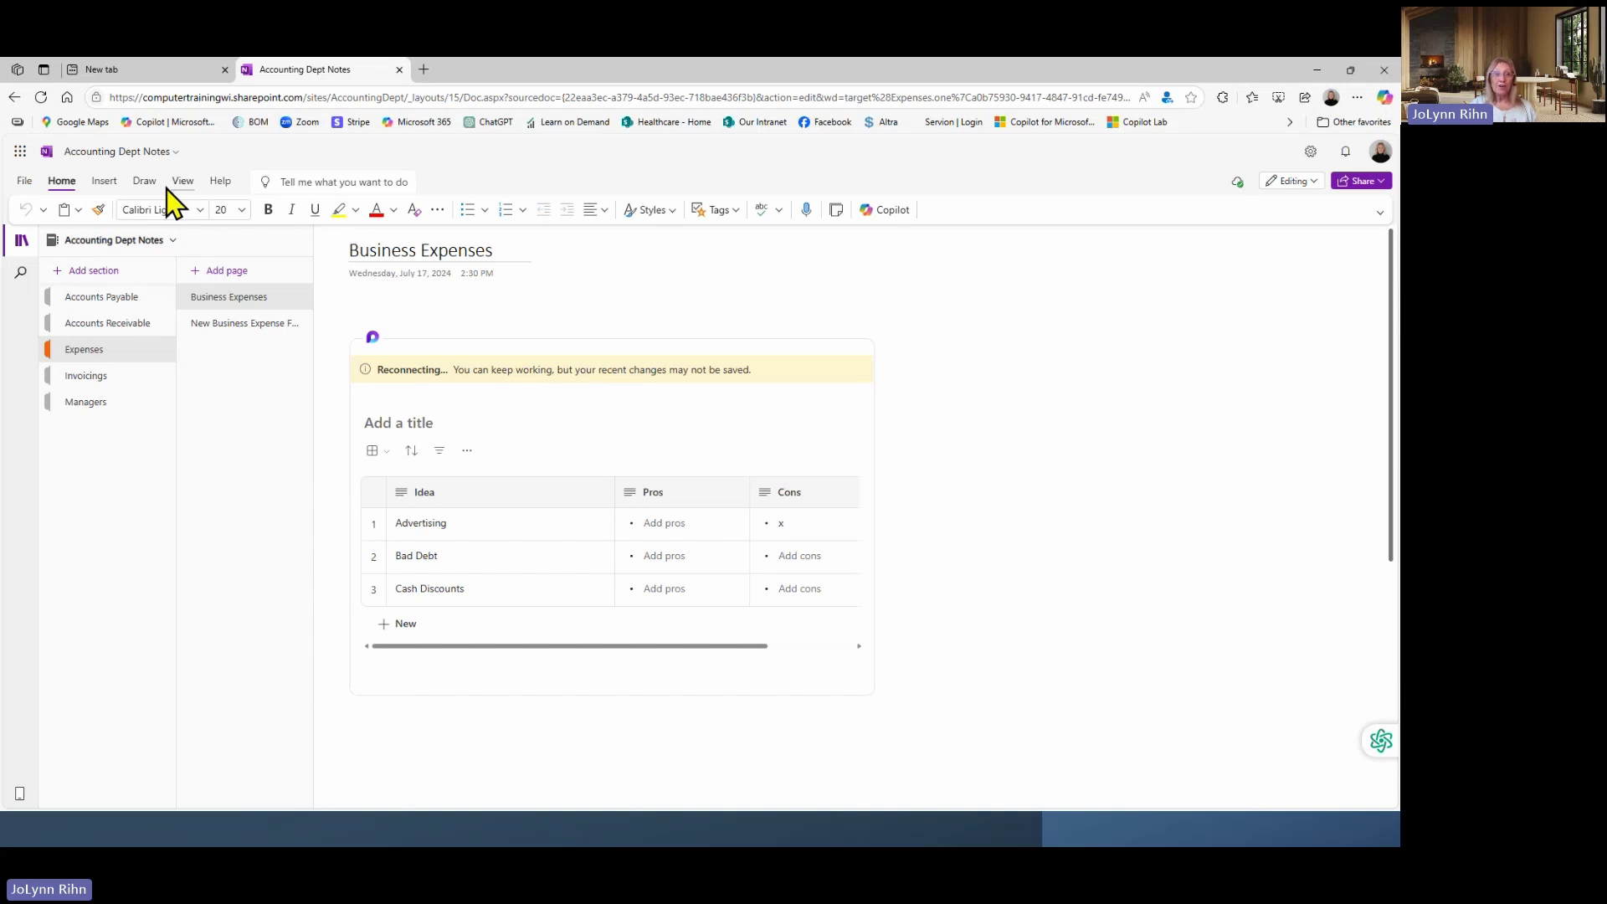
Open the Accounting Dept Notes notebook in the OneNote desktop app and allow the browser to launch it.
{"action": "left_click", "coordinate": [1295, 183]}
{"action": "left_click", "coordinate": [1266, 285]}
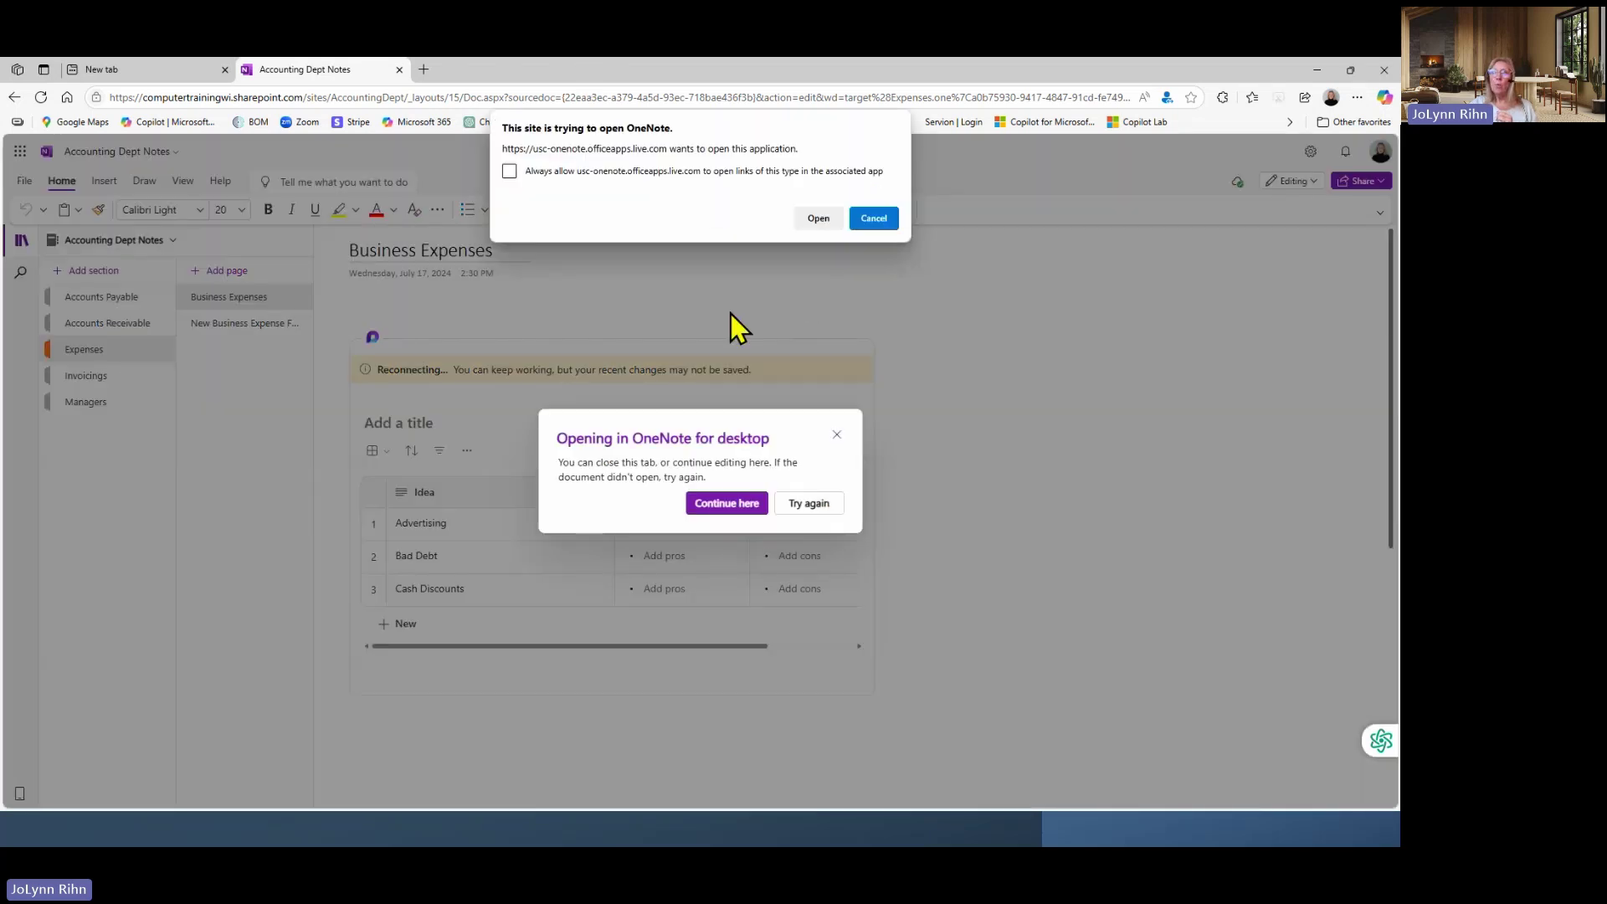
{"action": "left_click", "coordinate": [818, 217]}
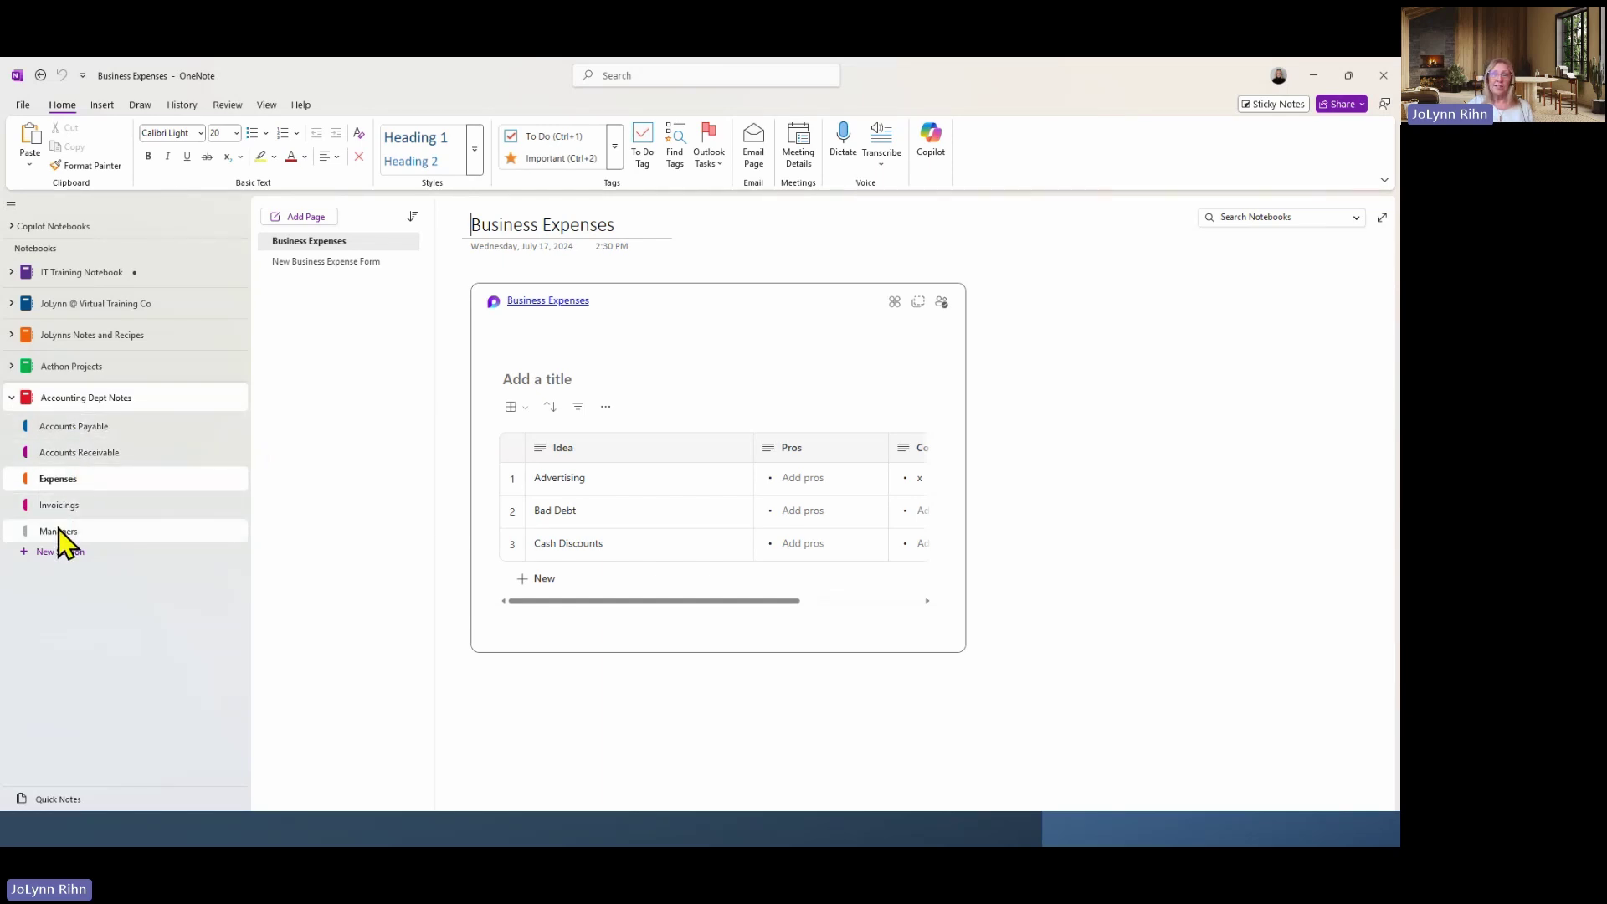
Look through the Accounts Receivable, Expenses and Accounts Payable sections of the Accounting Dept Notes notebook.
{"action": "left_click", "coordinate": [82, 456]}
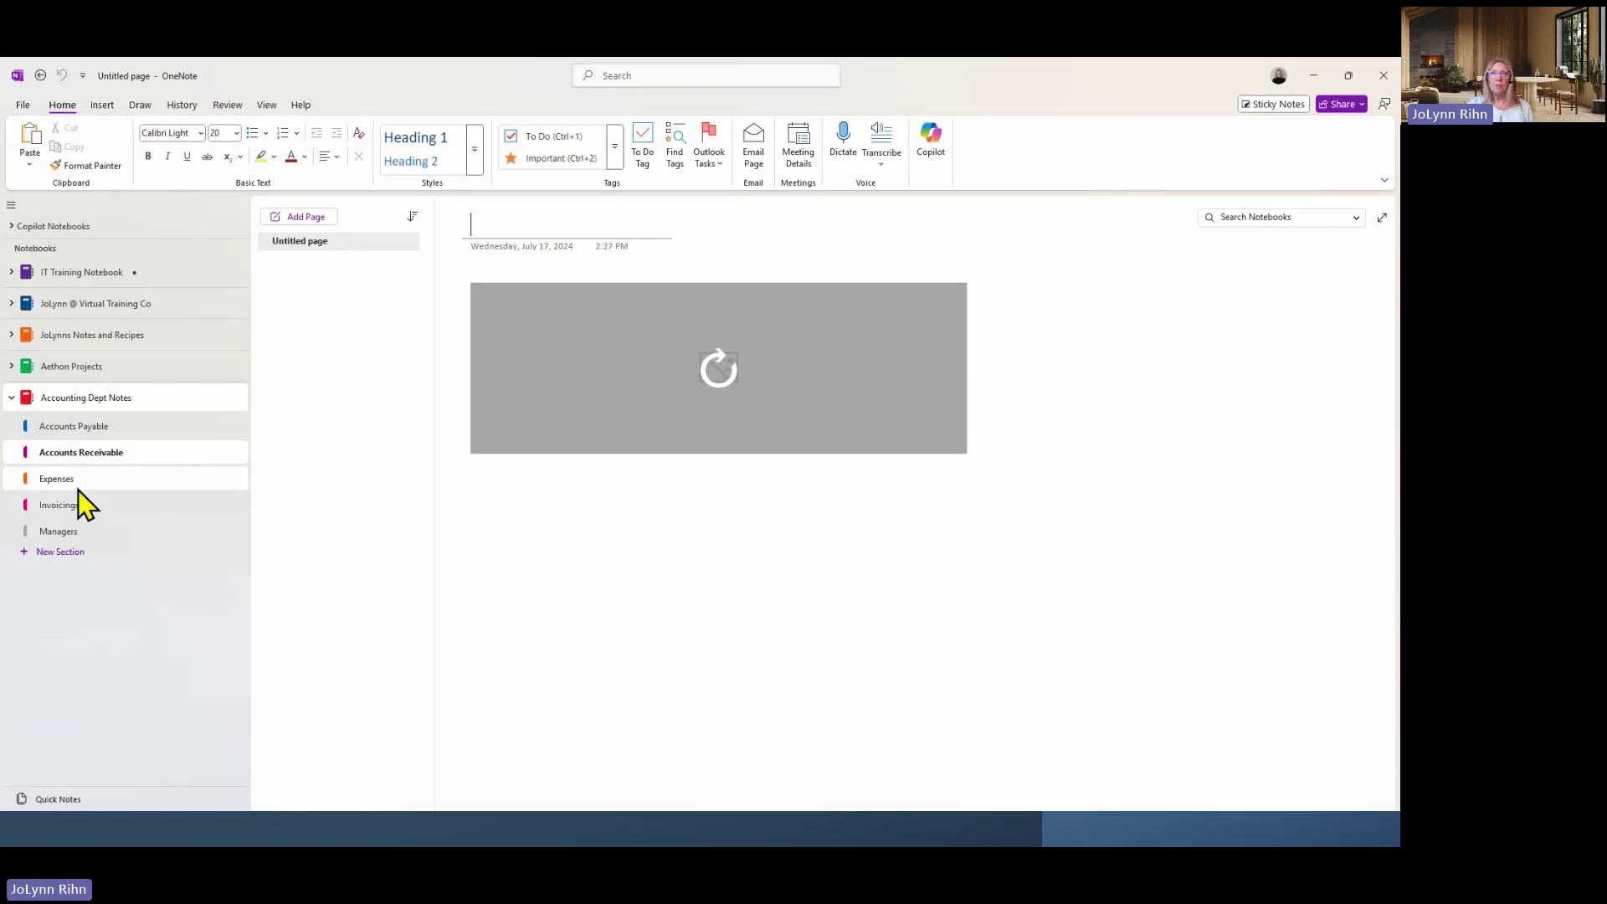
{"action": "left_click", "coordinate": [76, 478]}
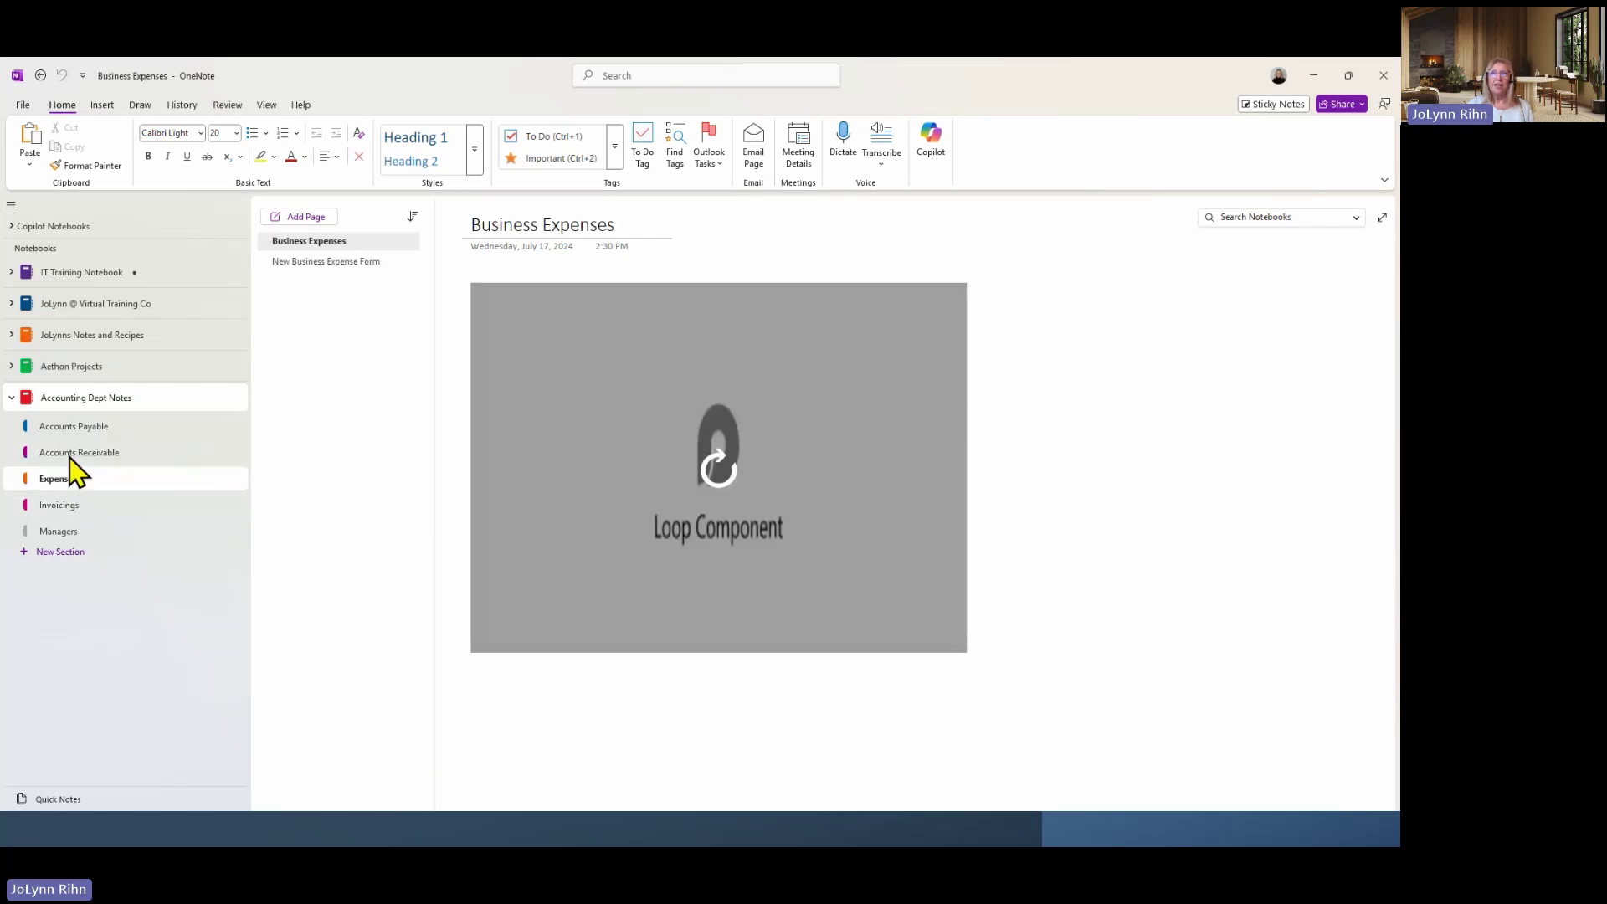
{"action": "left_click", "coordinate": [75, 429]}
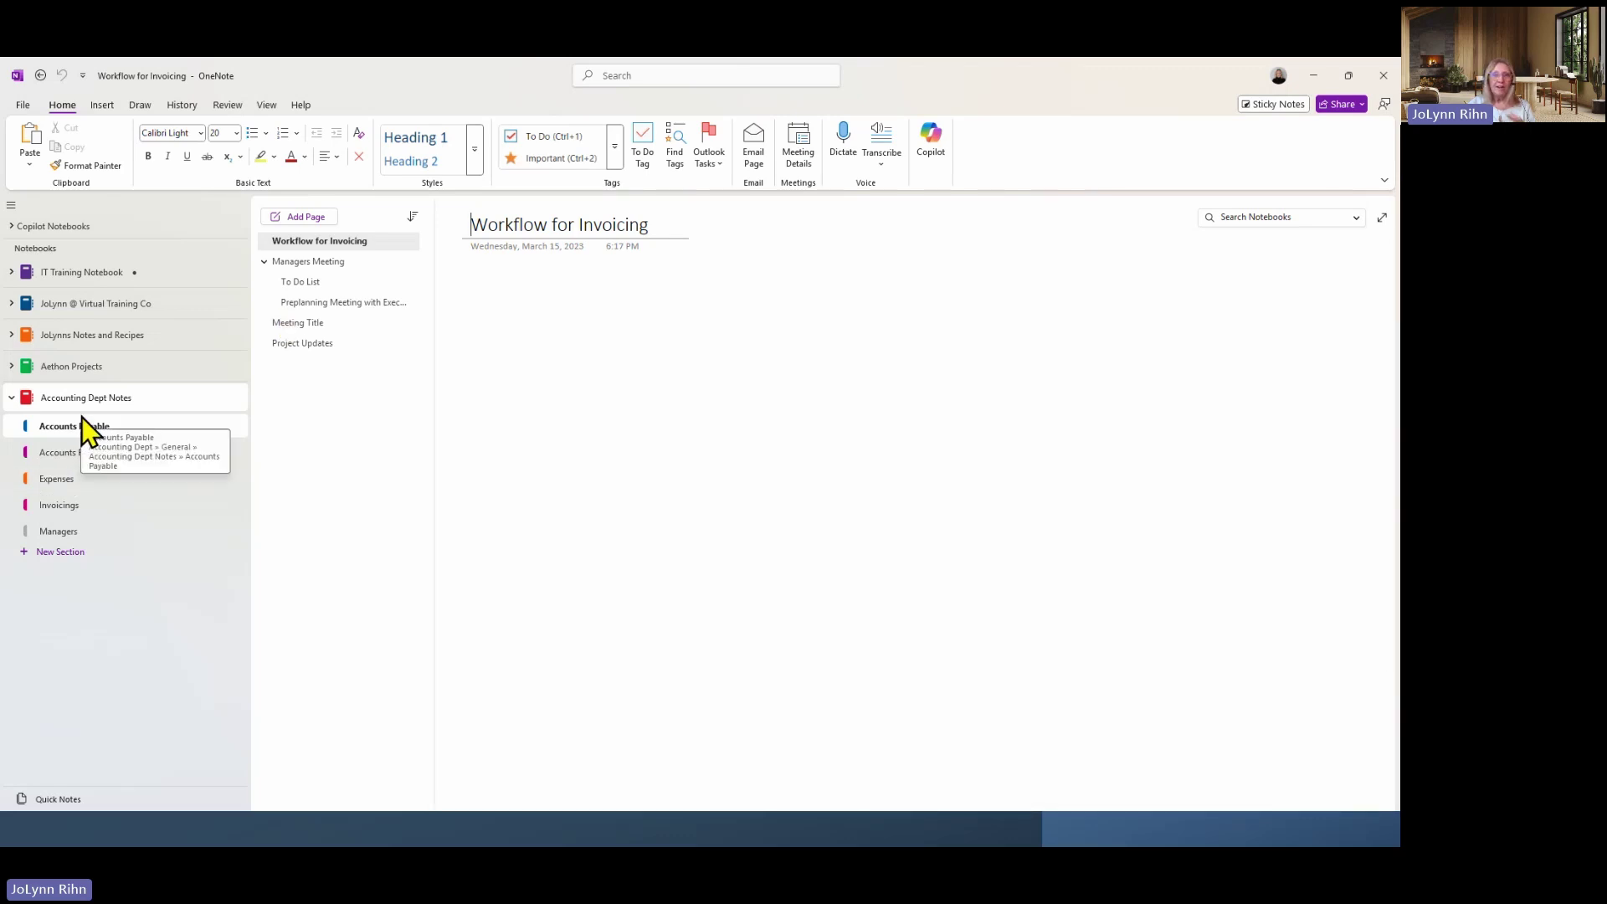
Add a new section to the Accounting Dept Notes notebook and name it Project.
{"action": "left_click", "coordinate": [45, 556]}
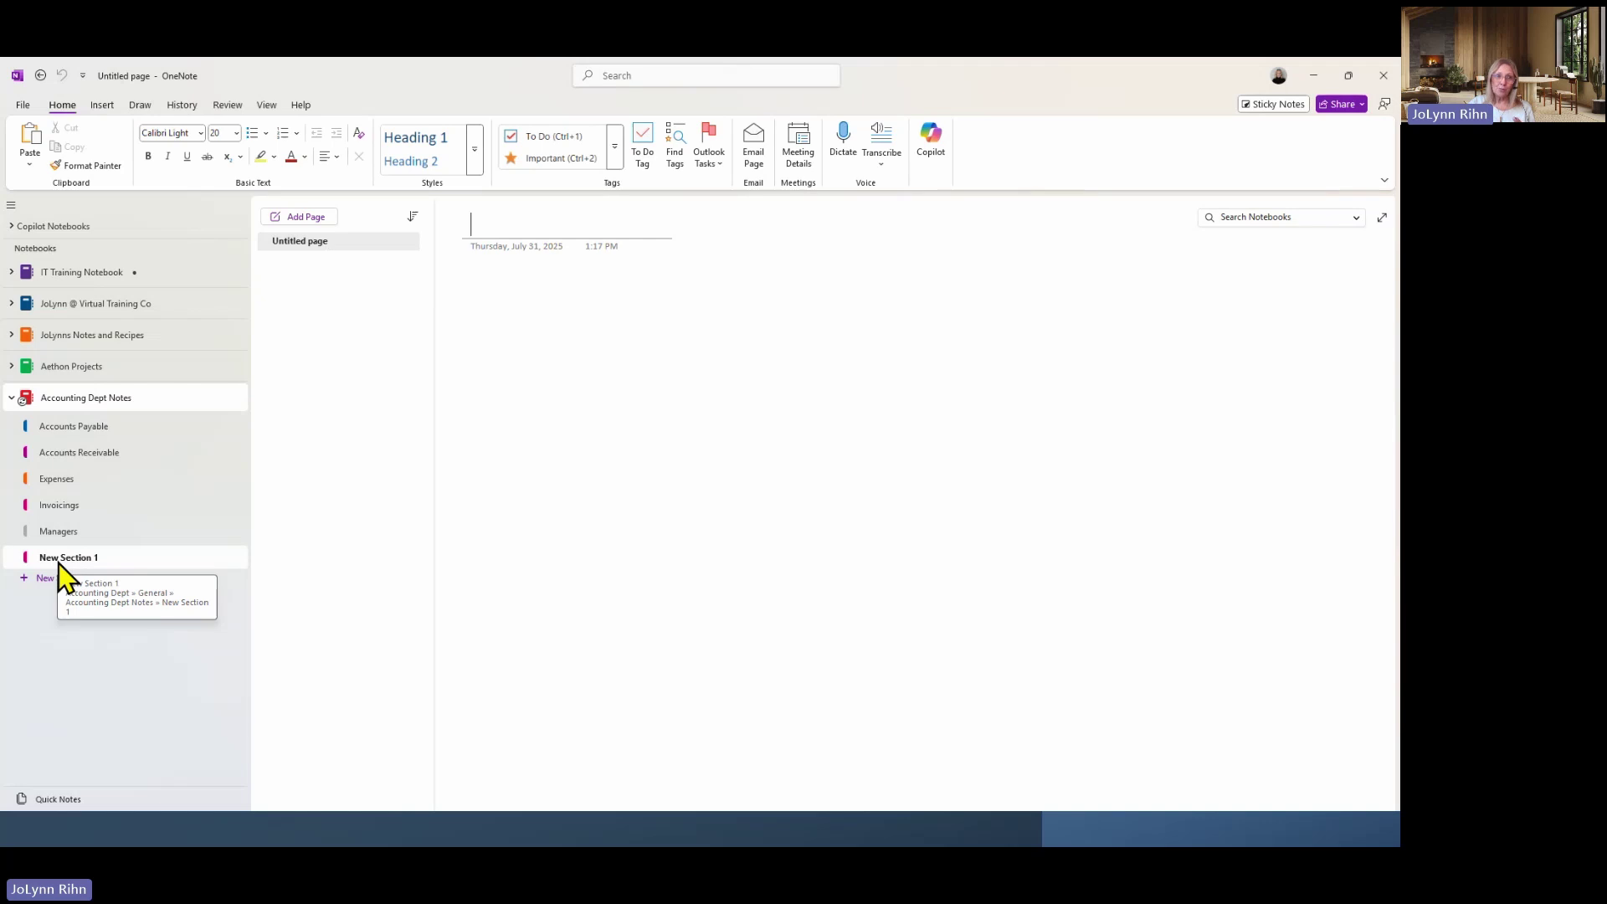
{"action": "right_click", "coordinate": [59, 564]}
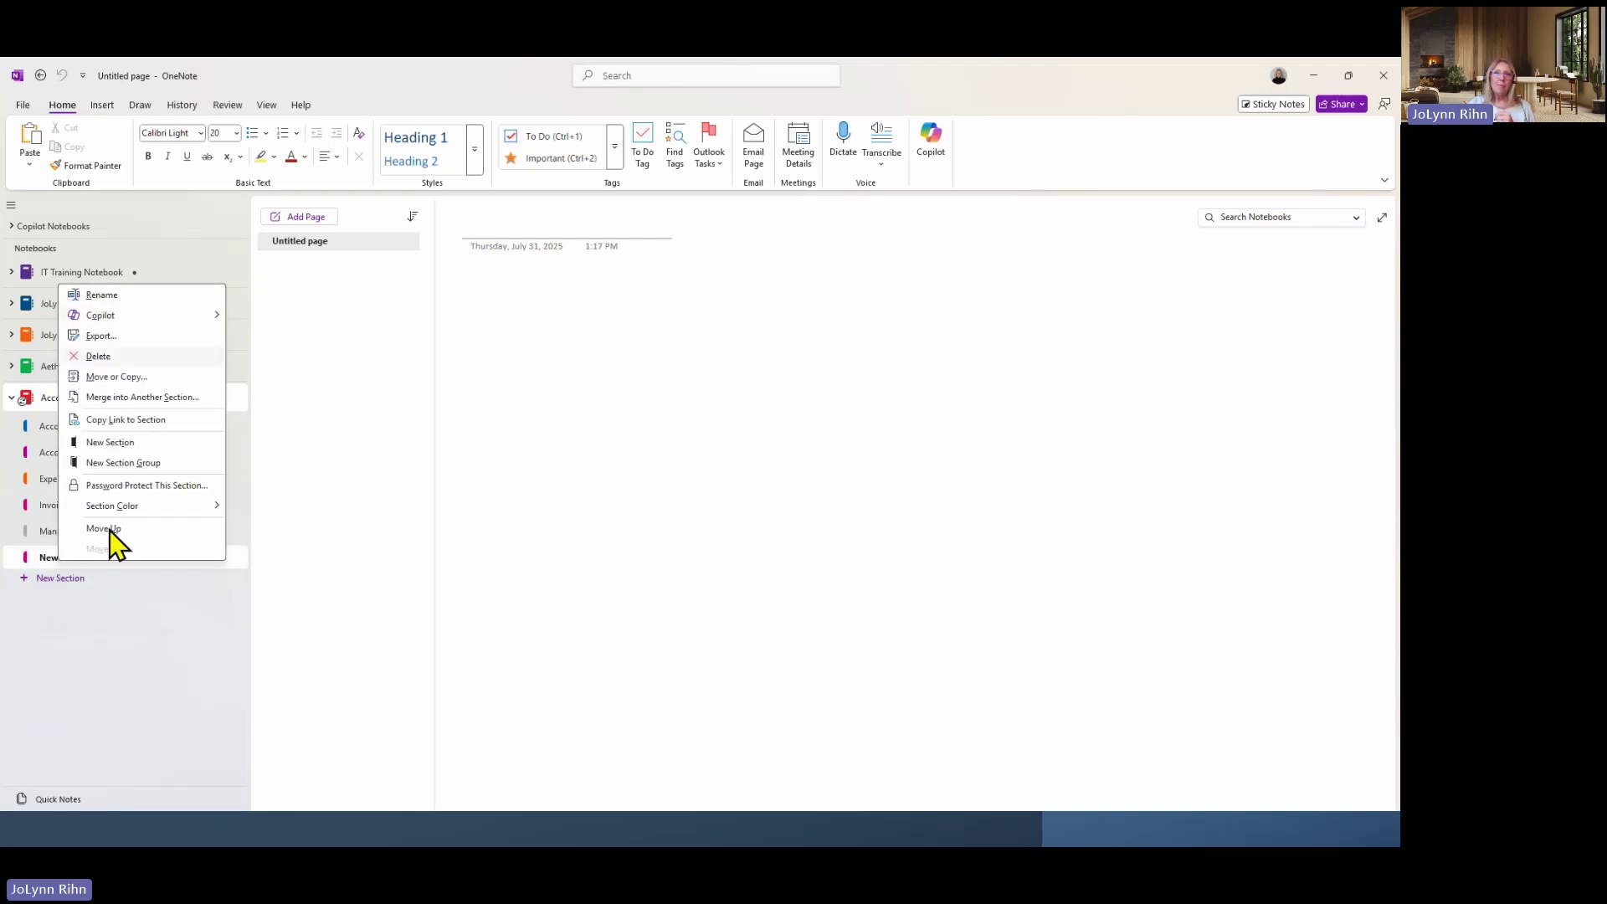
{"action": "left_click", "coordinate": [102, 296]}
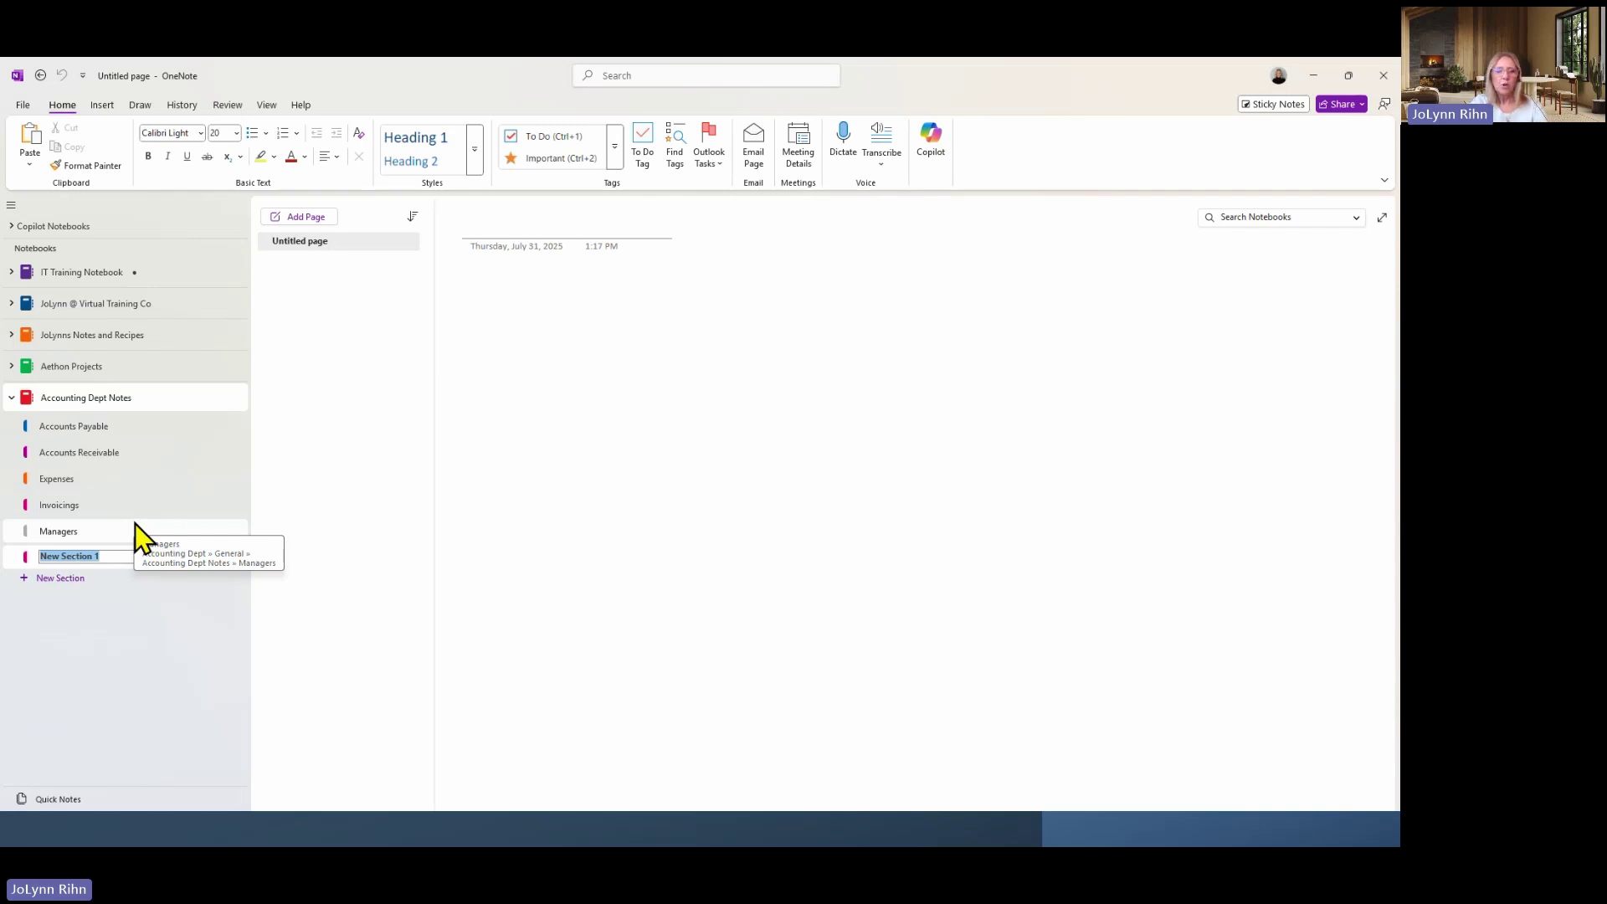
{"action": "type", "text": "Project"}
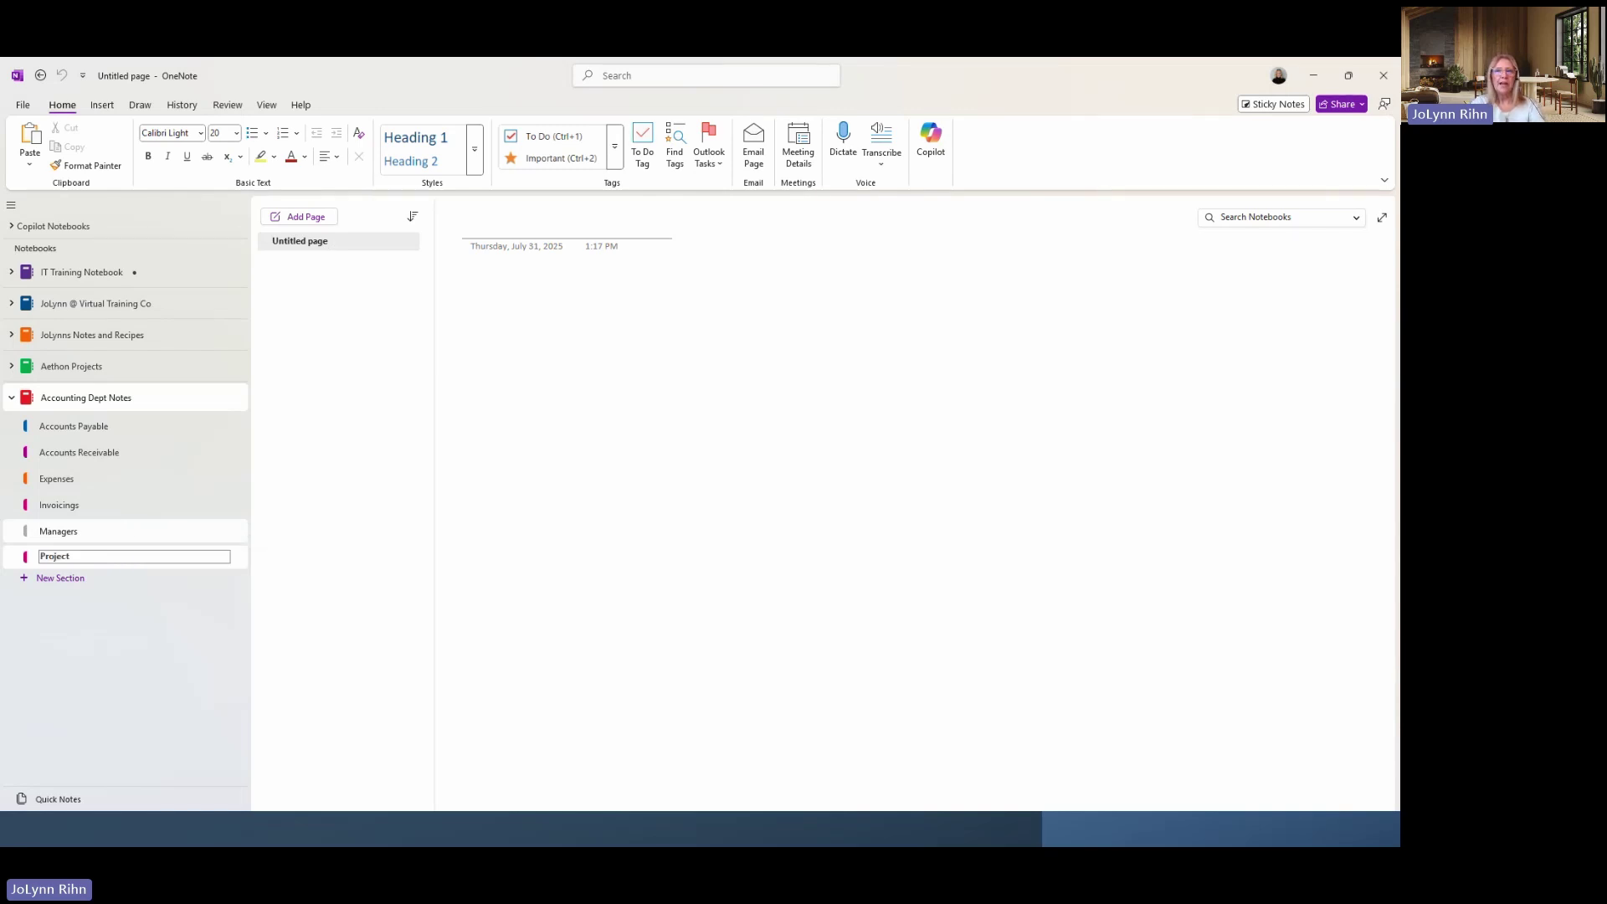
{"action": "key", "text": "Return"}
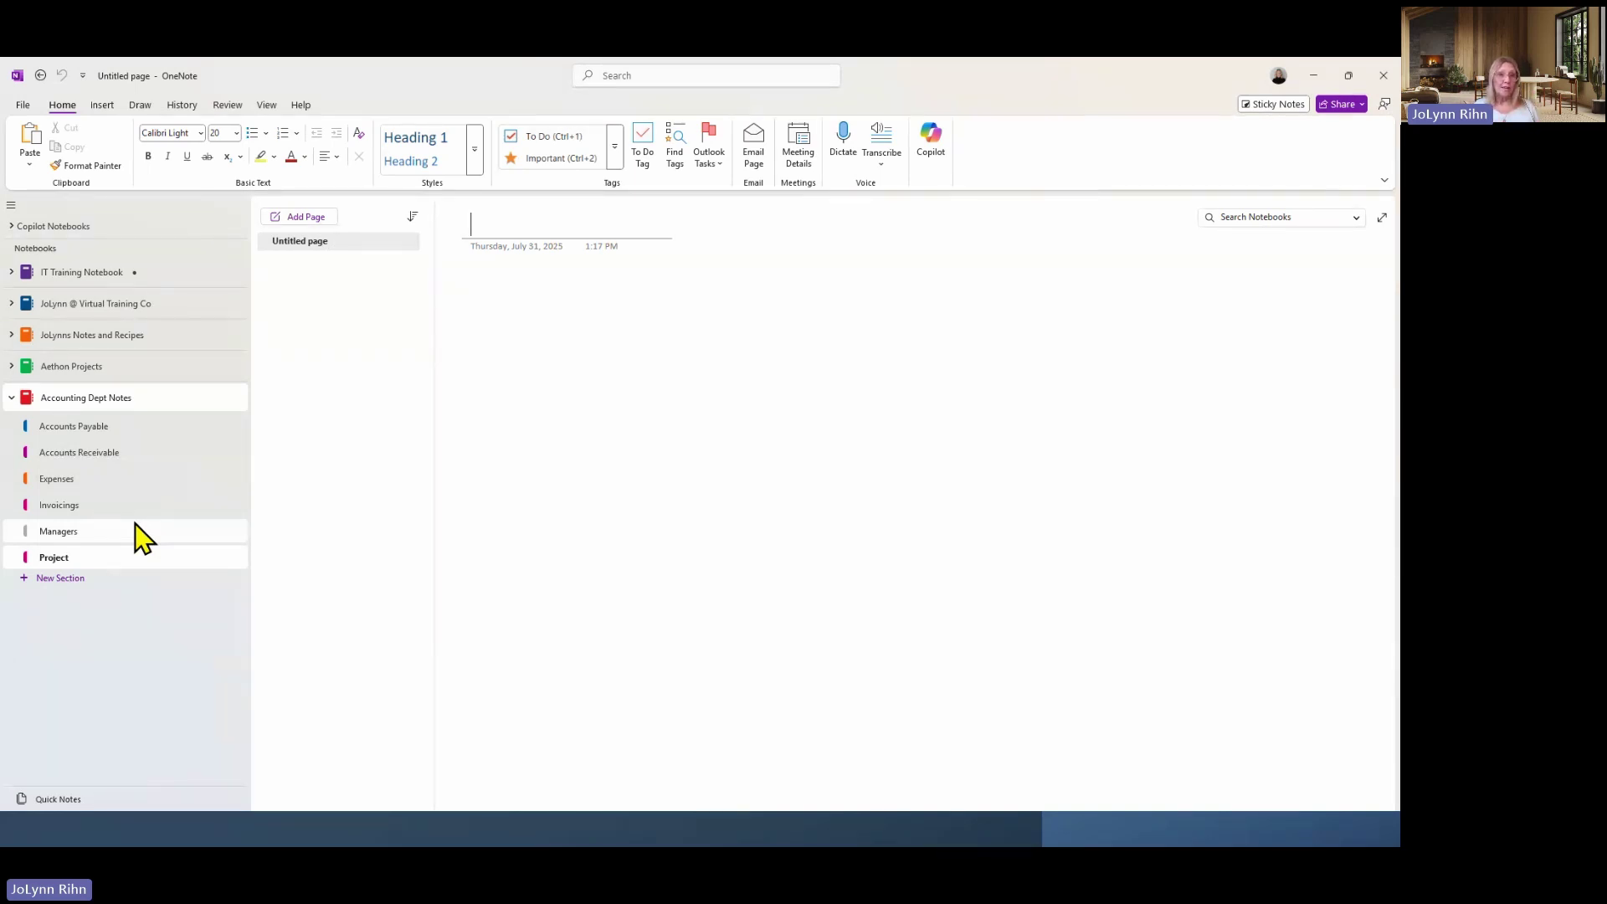
Title the Project section's first page "Scope of the Project" and add a second page titled "WBS".
{"action": "type", "text": "Scope"}
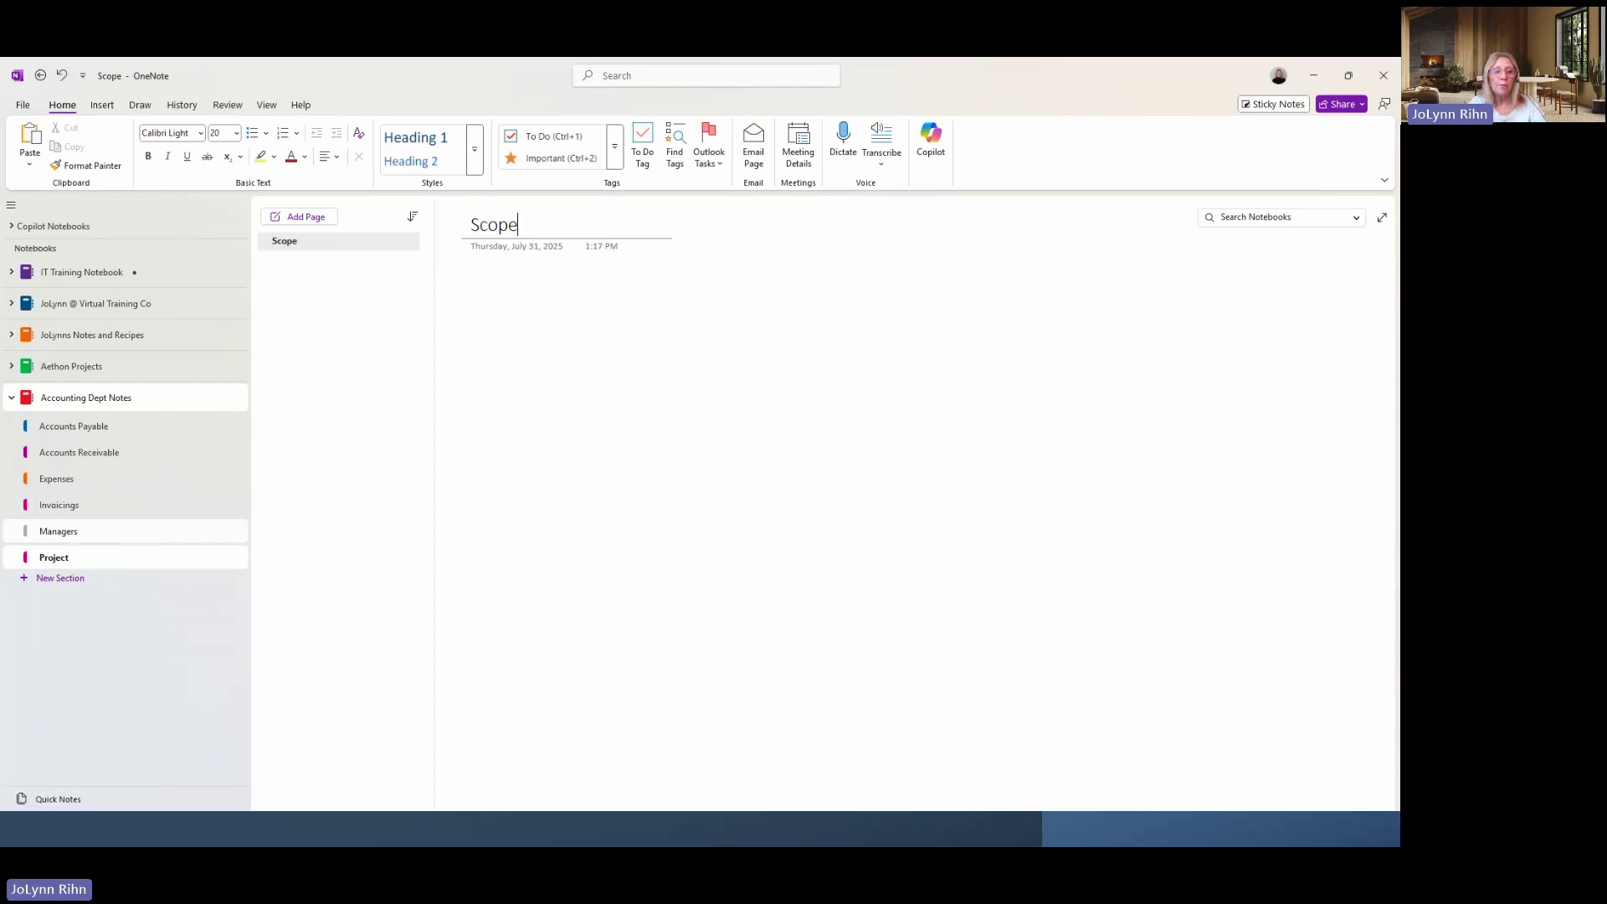
{"action": "type", "text": " of the Proj"}
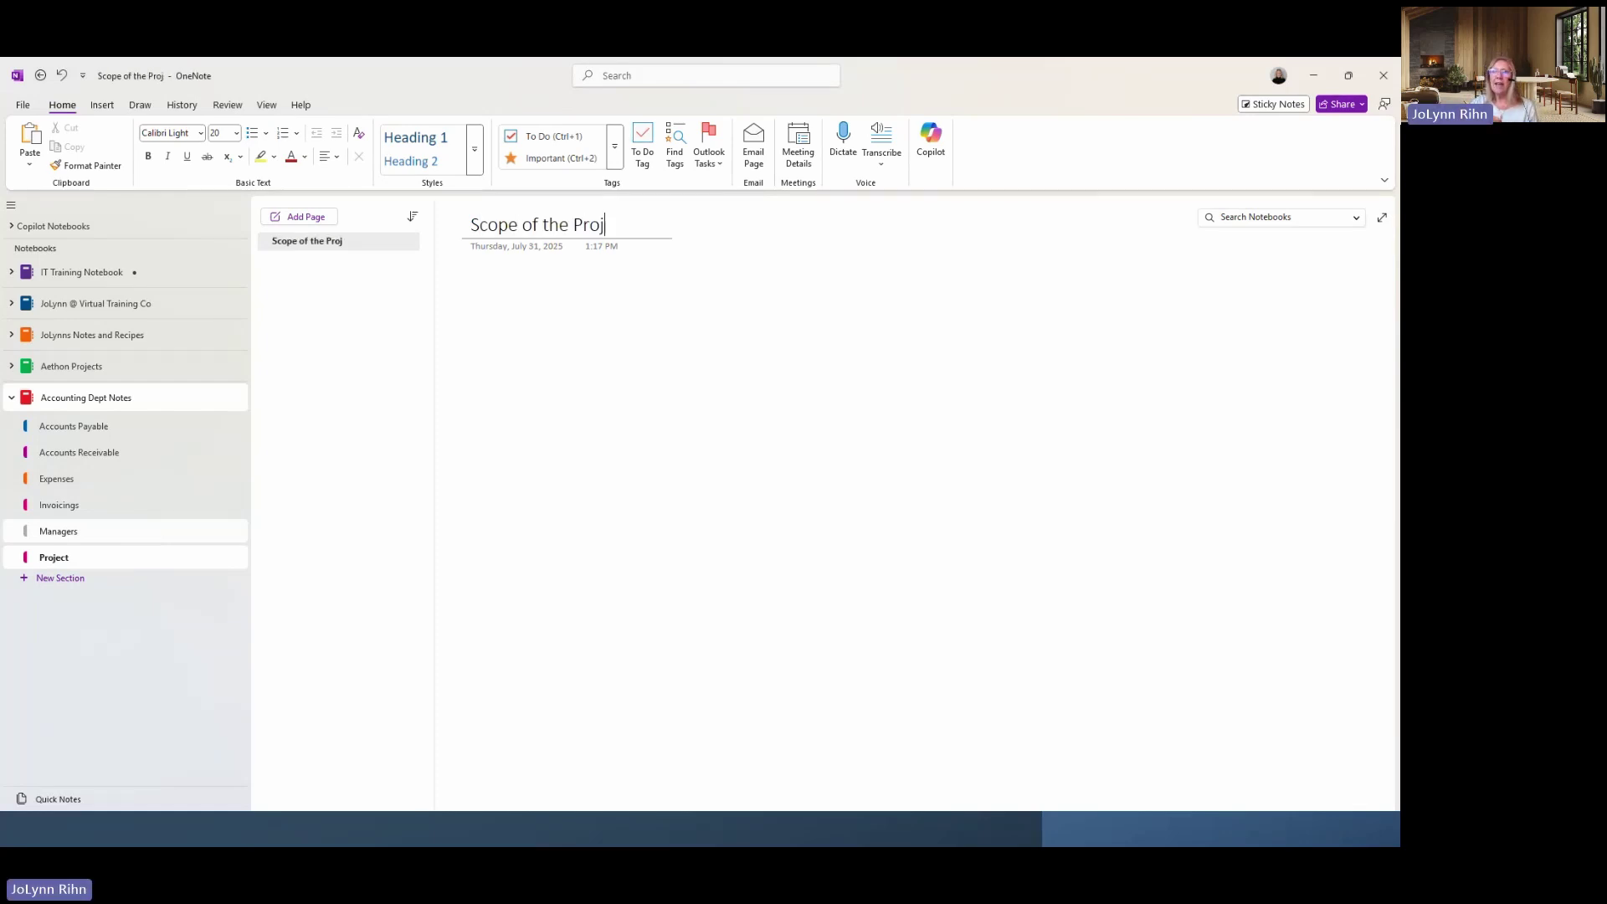
{"action": "type", "text": "ect"}
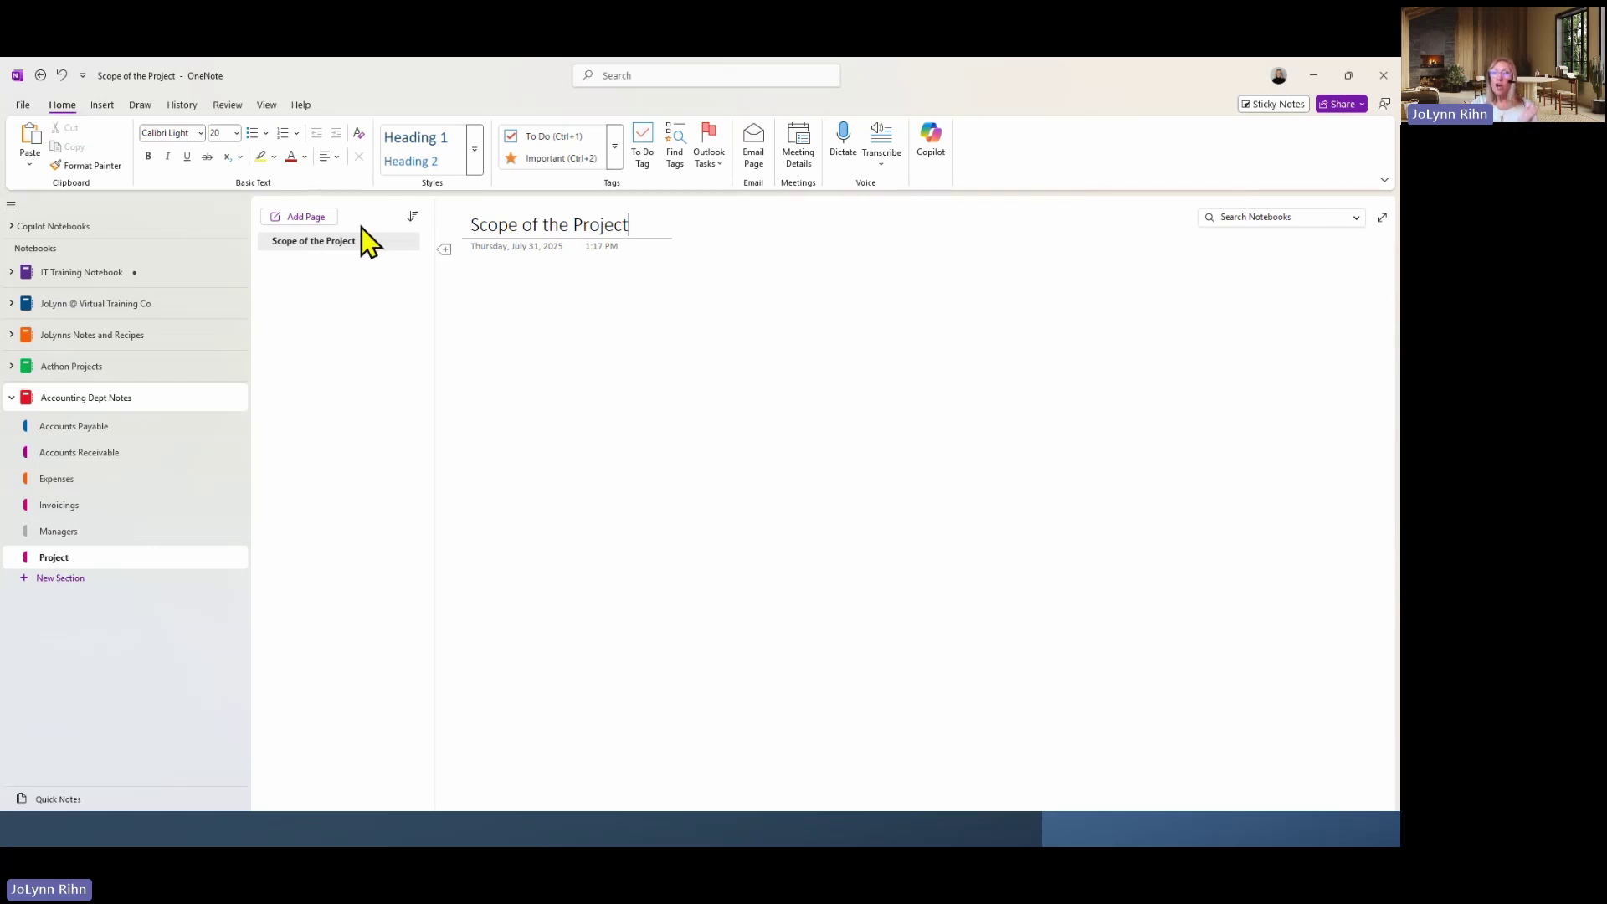
{"action": "left_click", "coordinate": [313, 218]}
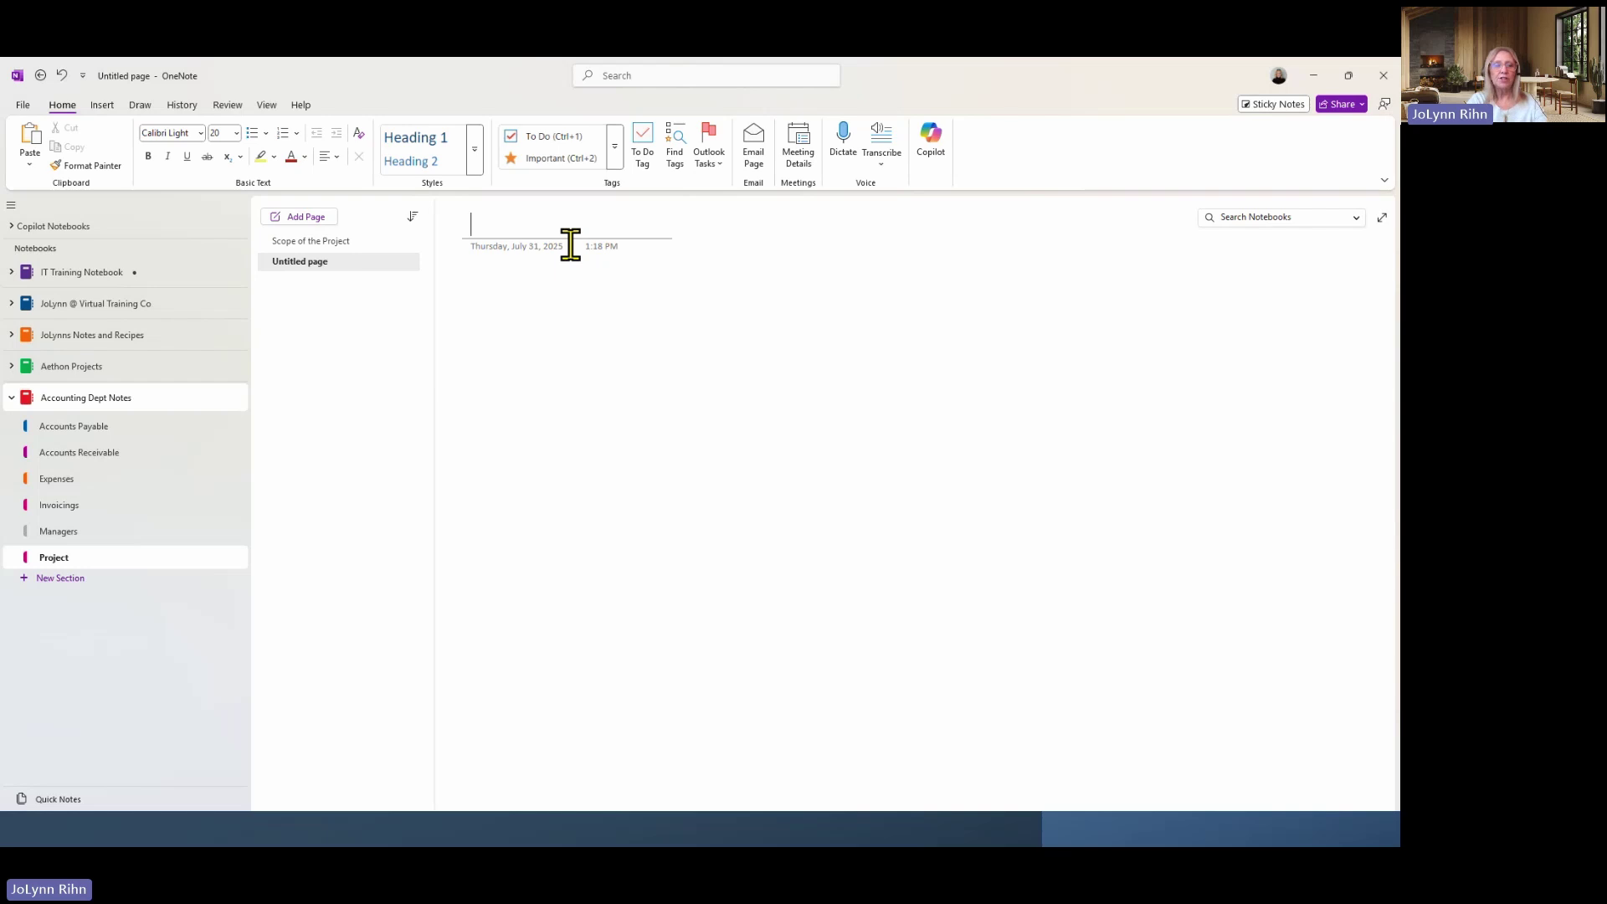
{"action": "type", "text": "WBS"}
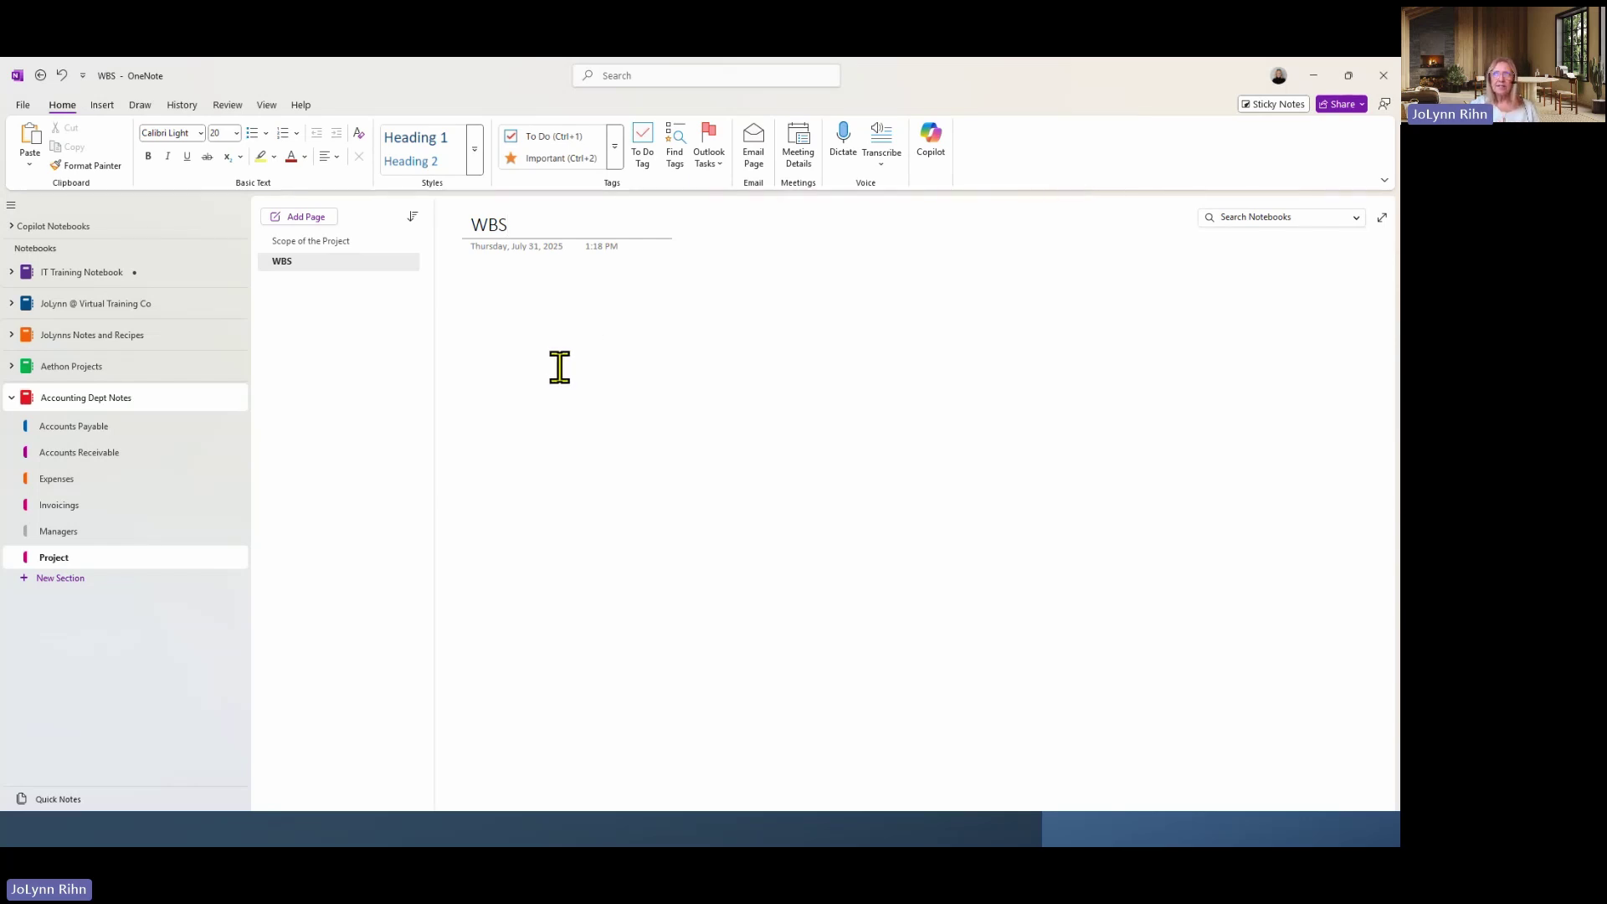
In the WBS page body, write "WBS Description" and below it "A WBS will be our list of topics/task we need to complete.".
{"action": "left_click", "coordinate": [517, 226]}
{"action": "key", "text": "Return"}
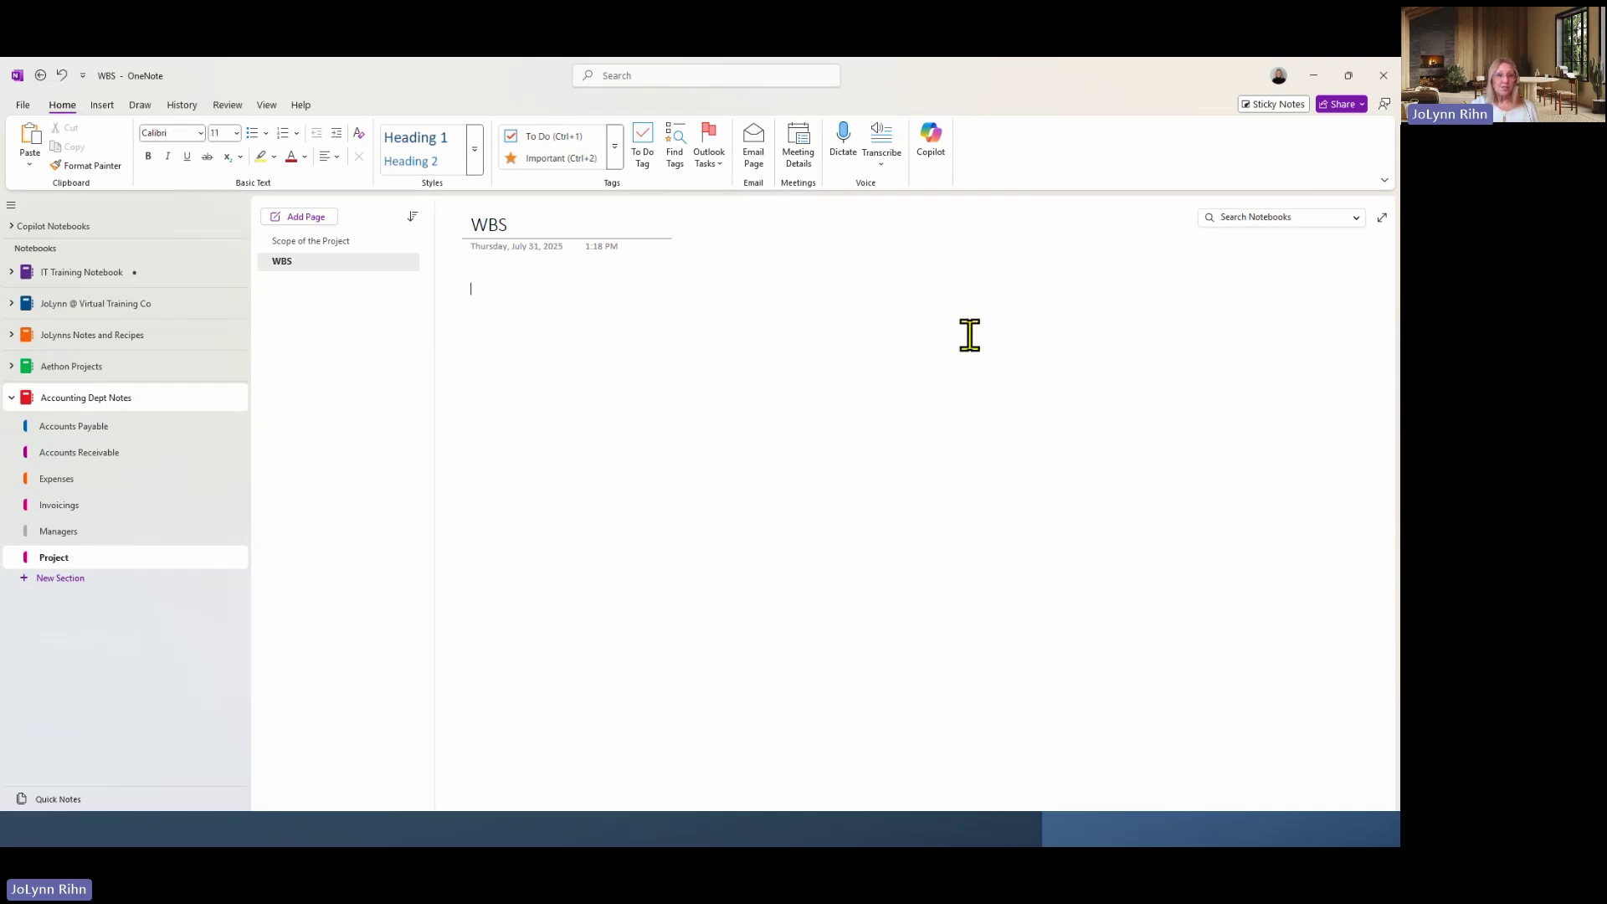
{"action": "type", "text": "WB"}
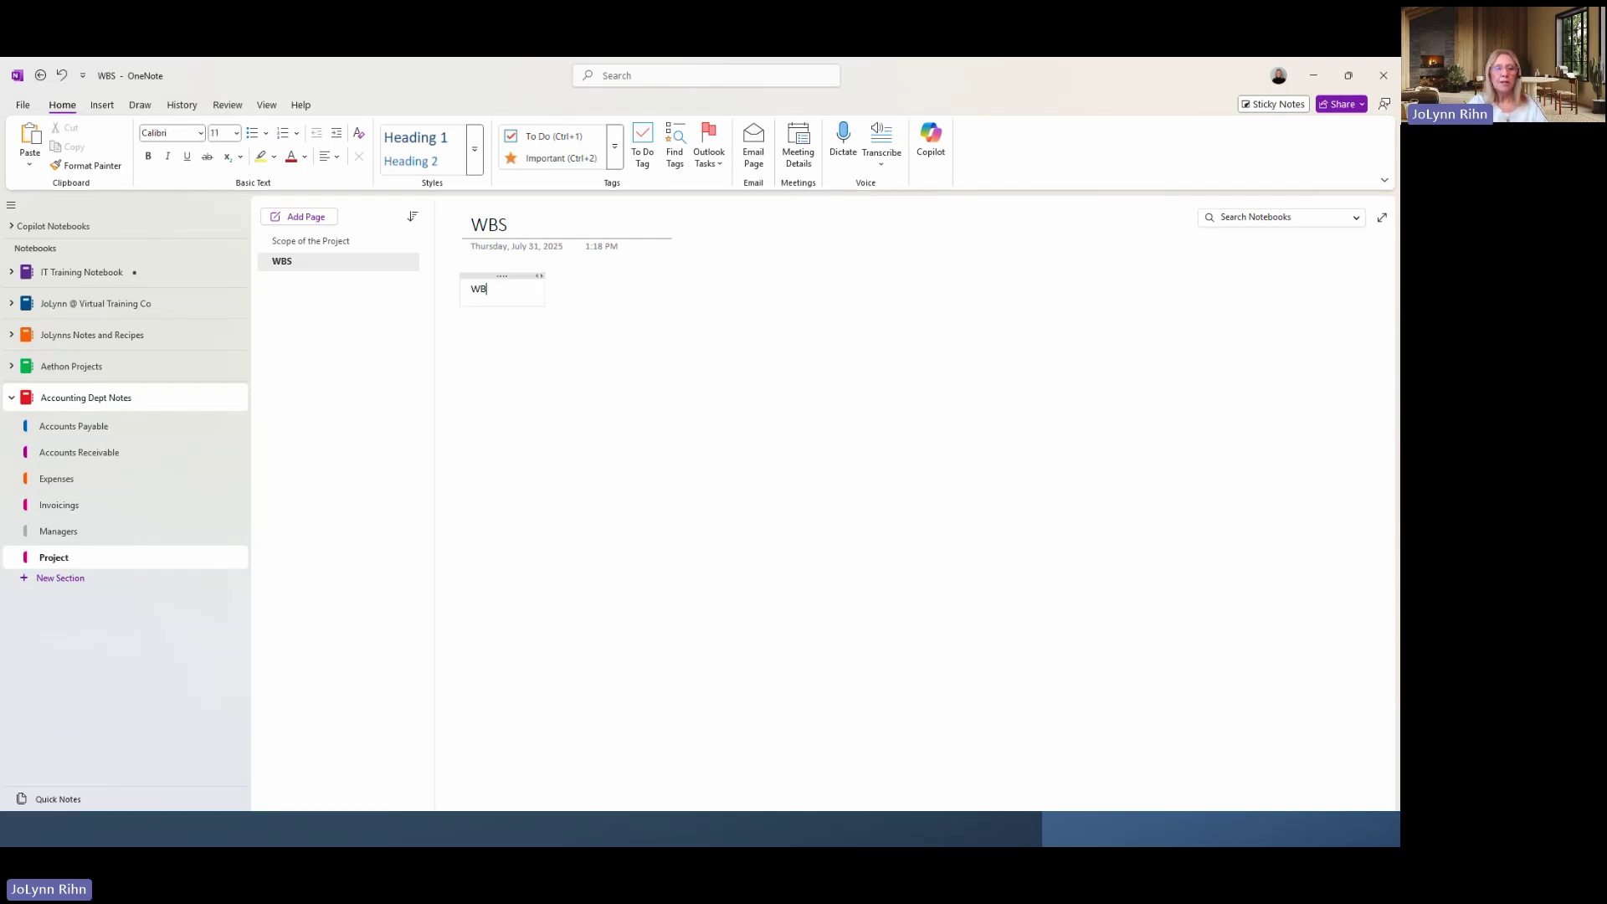
{"action": "type", "text": "S Description"}
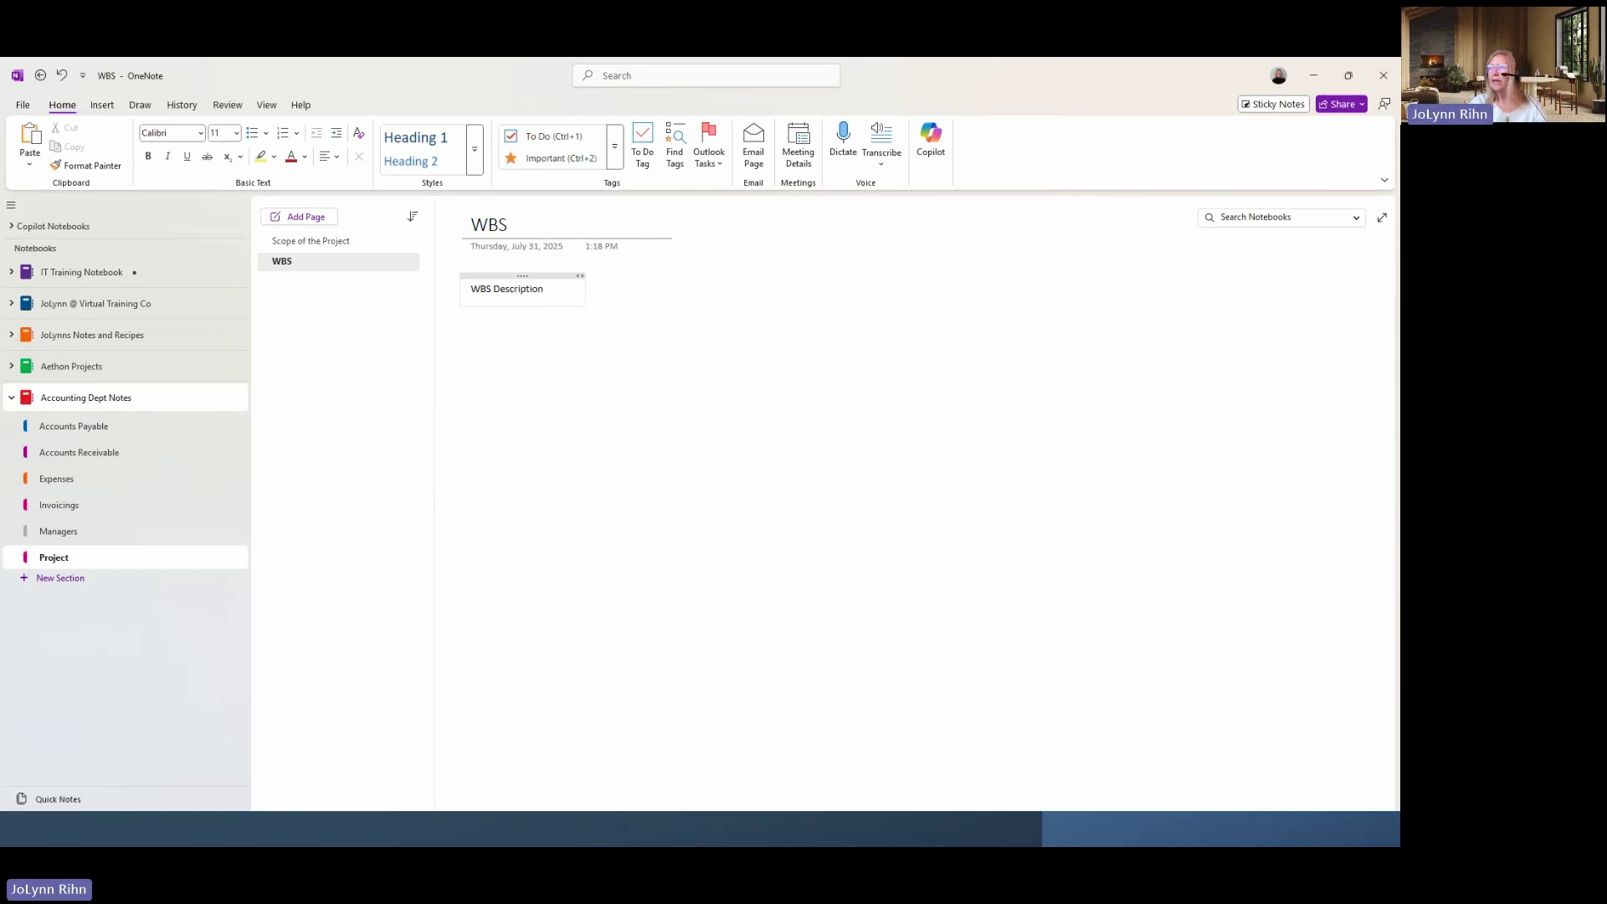
{"action": "key", "text": "Return"}
{"action": "type", "text": "A"}
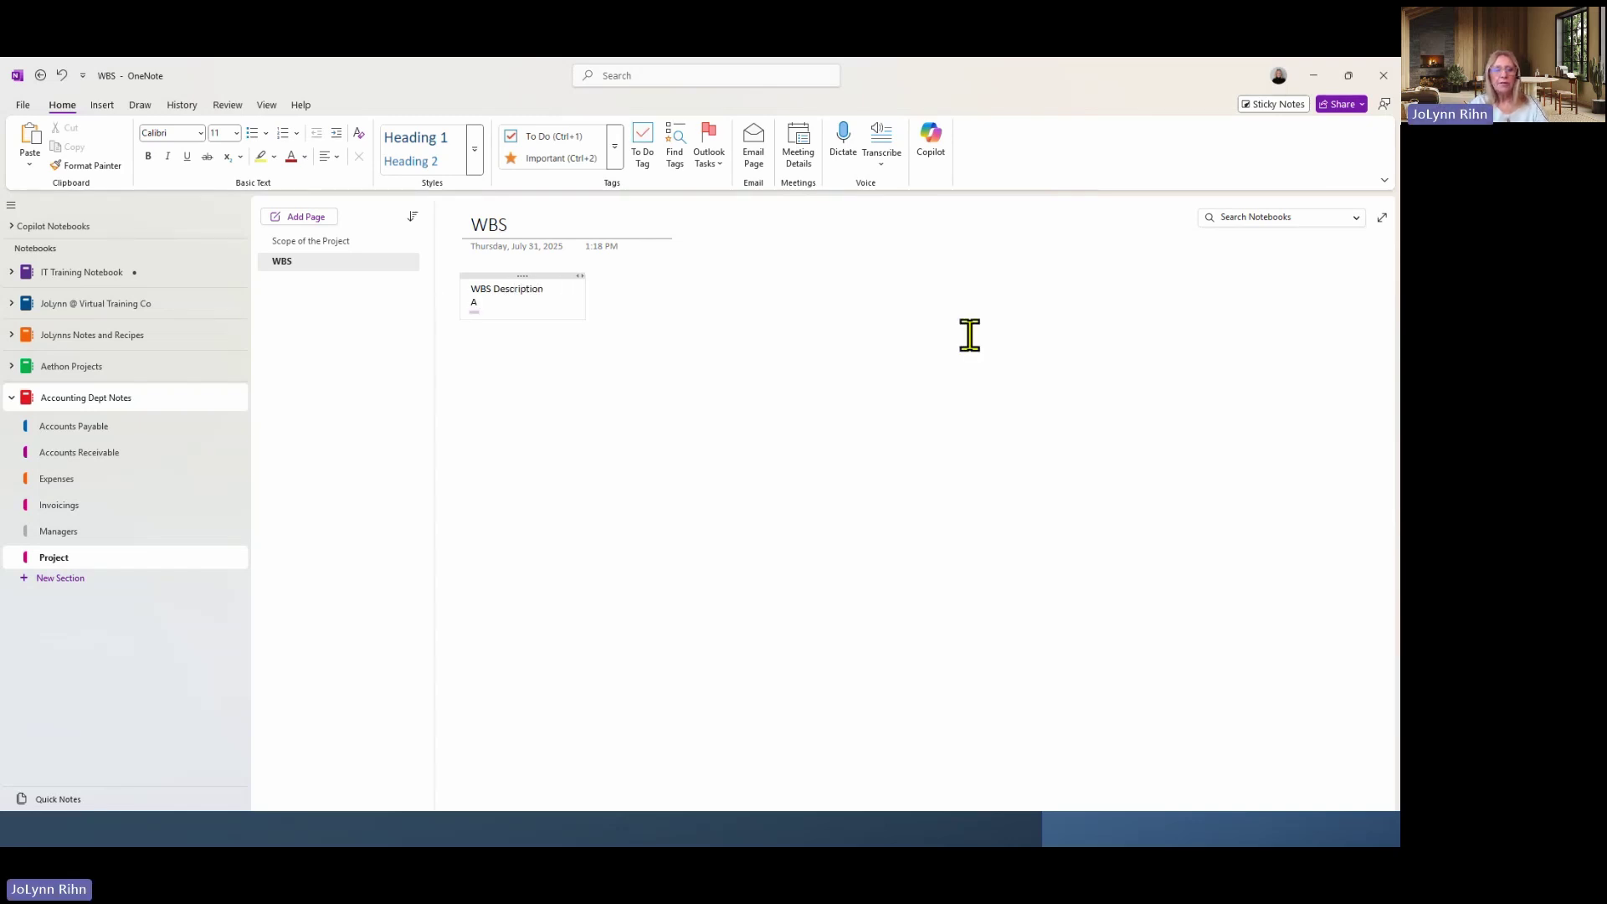
{"action": "type", "text": " WBS will"}
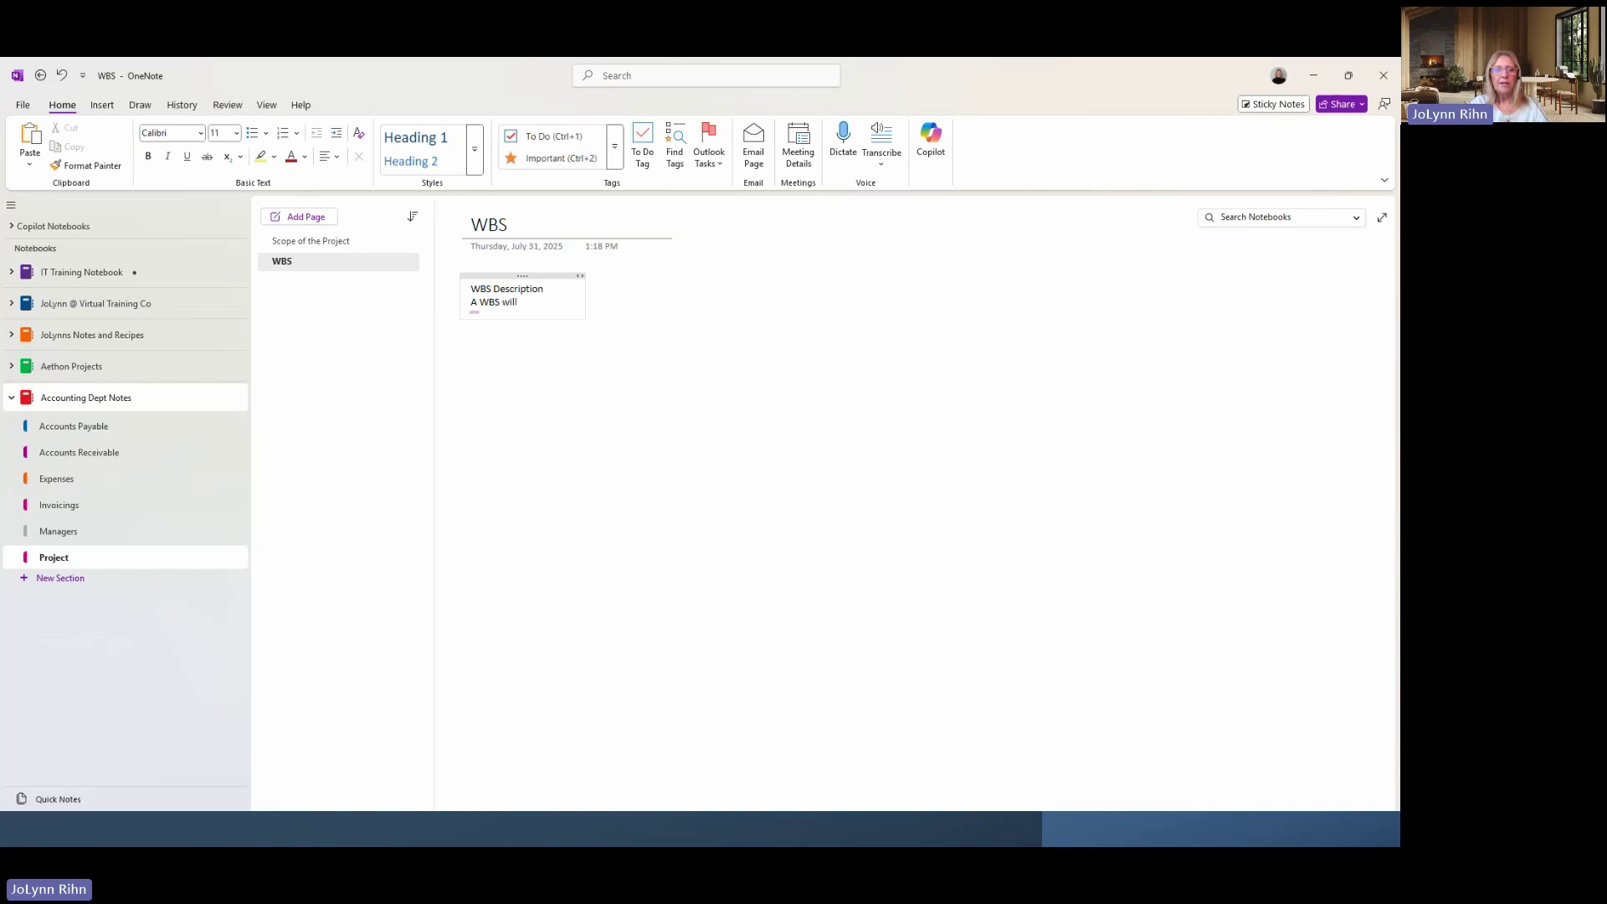
{"action": "type", "text": " be our list "}
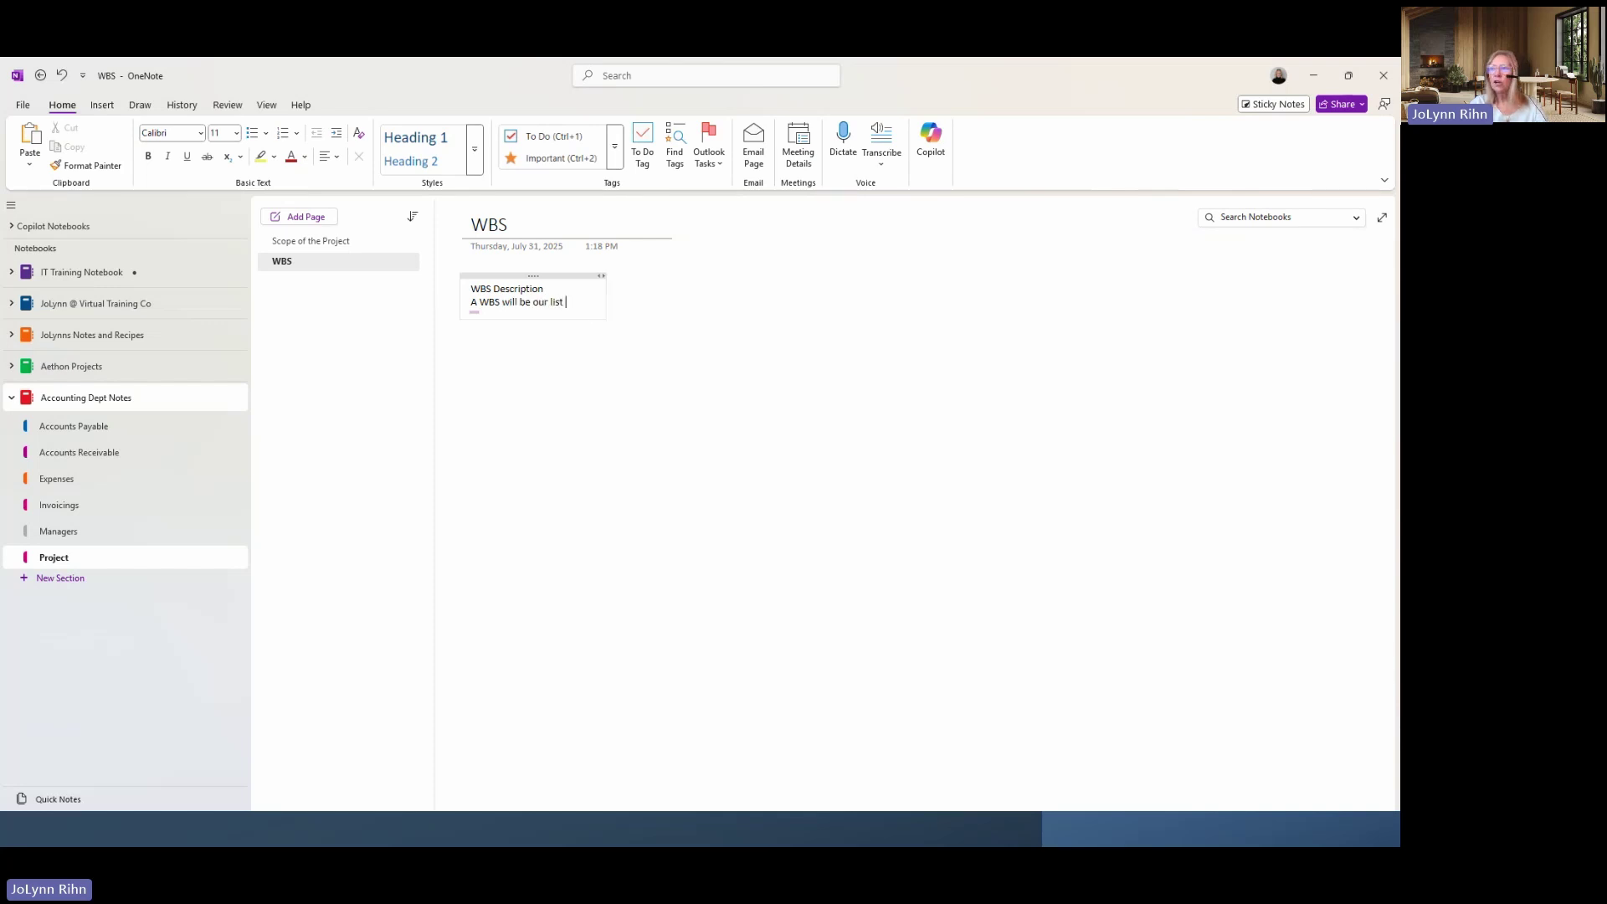
{"action": "type", "text": "of topics"}
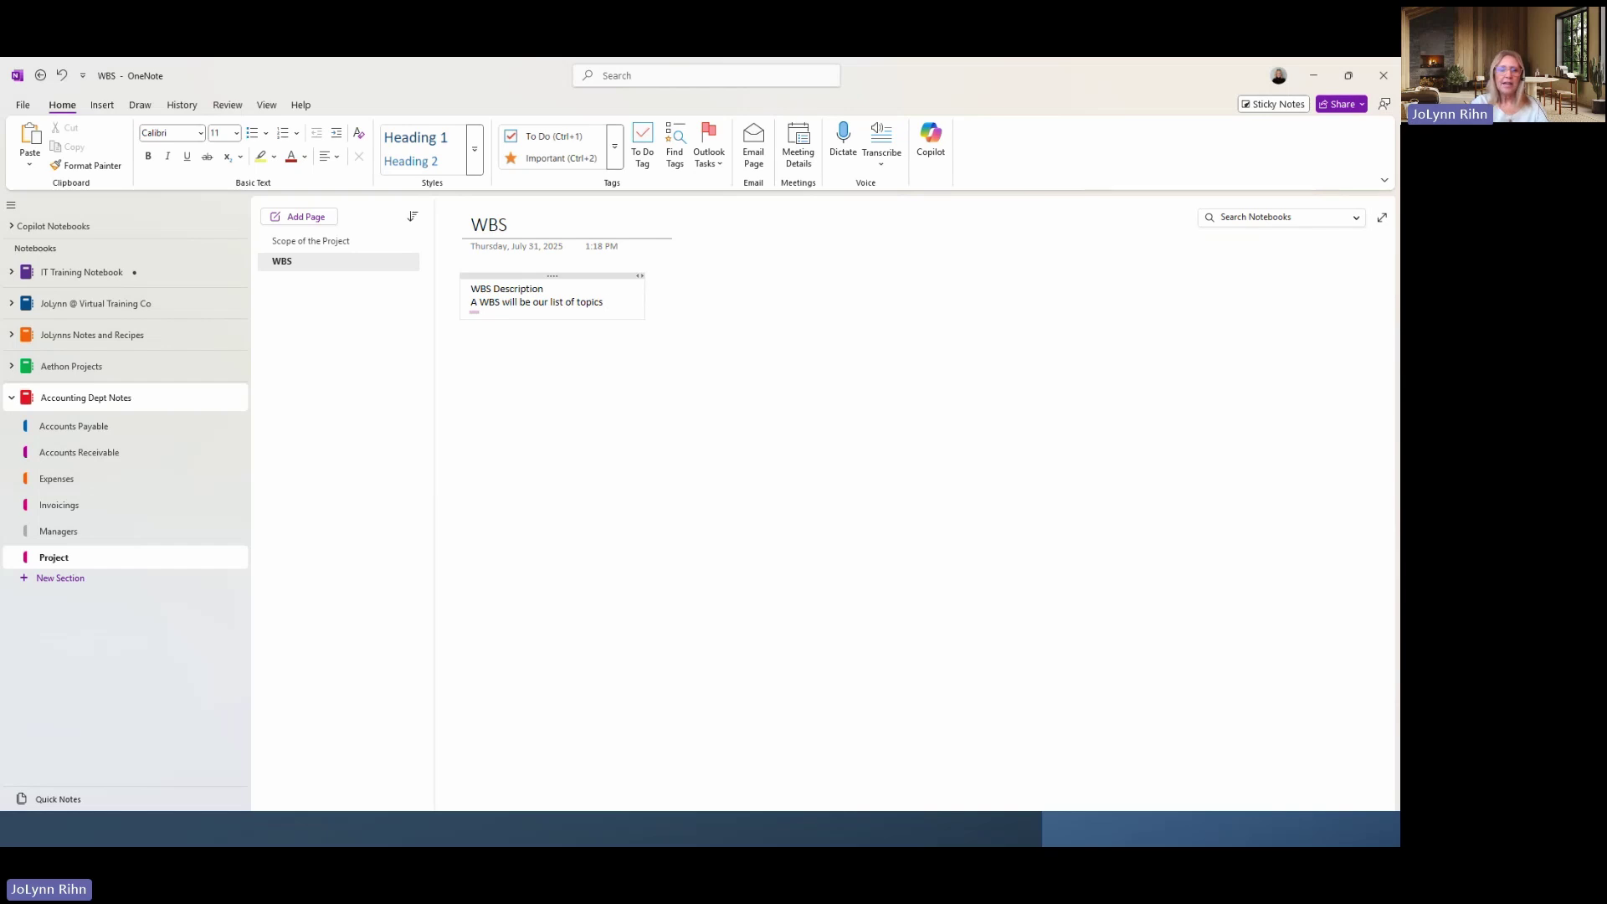
{"action": "type", "text": "/task"}
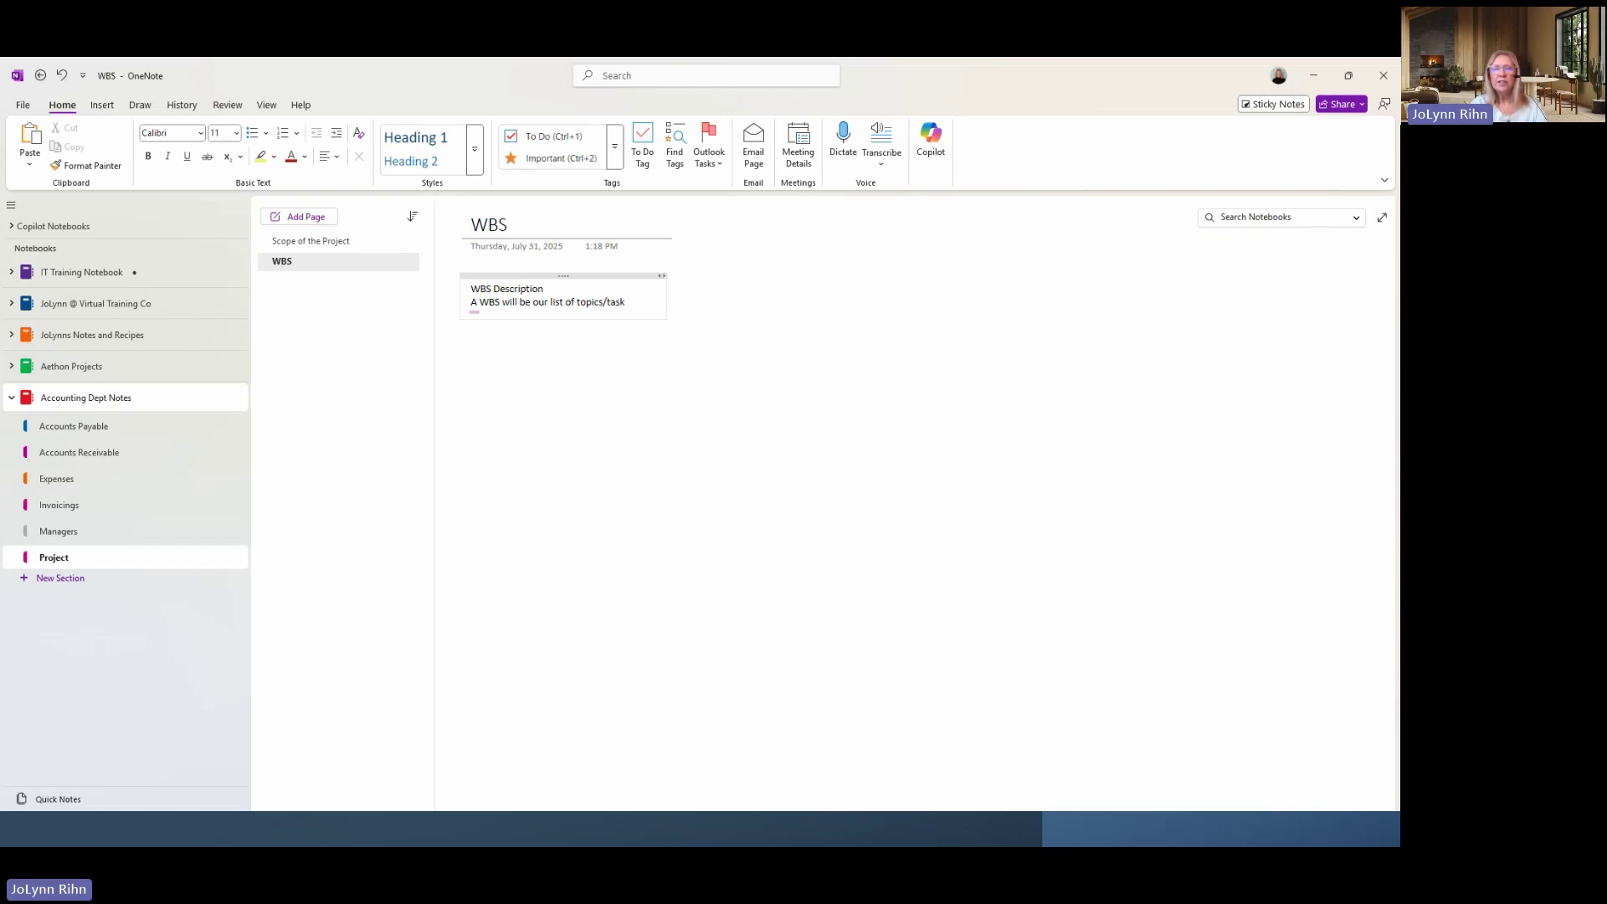
{"action": "type", "text": " we need to comple"}
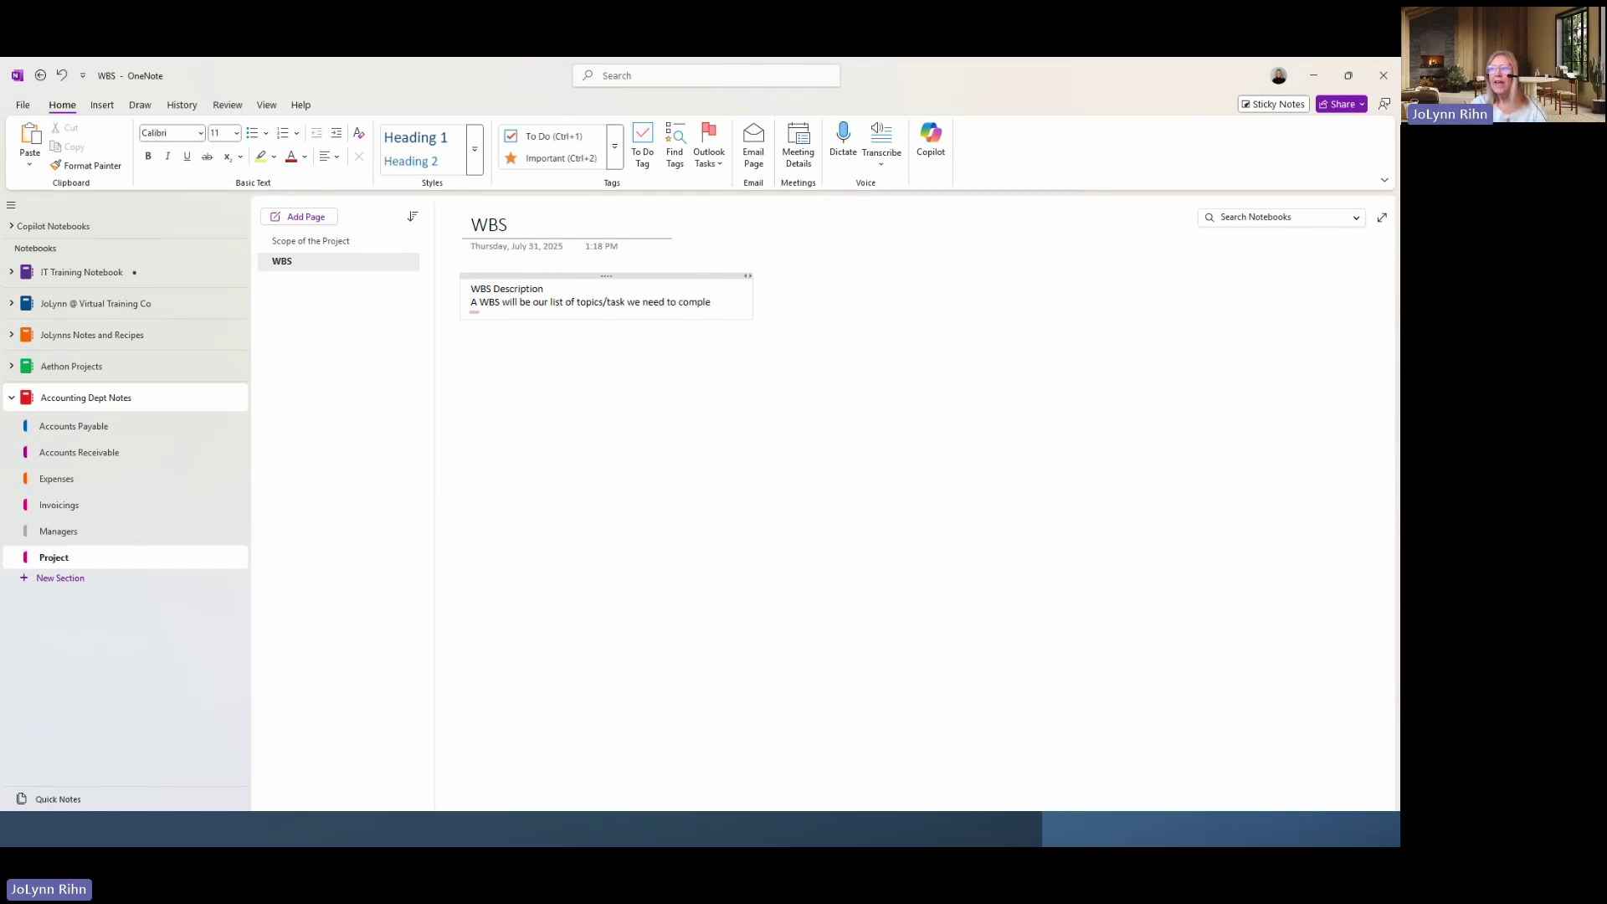
{"action": "type", "text": "te."}
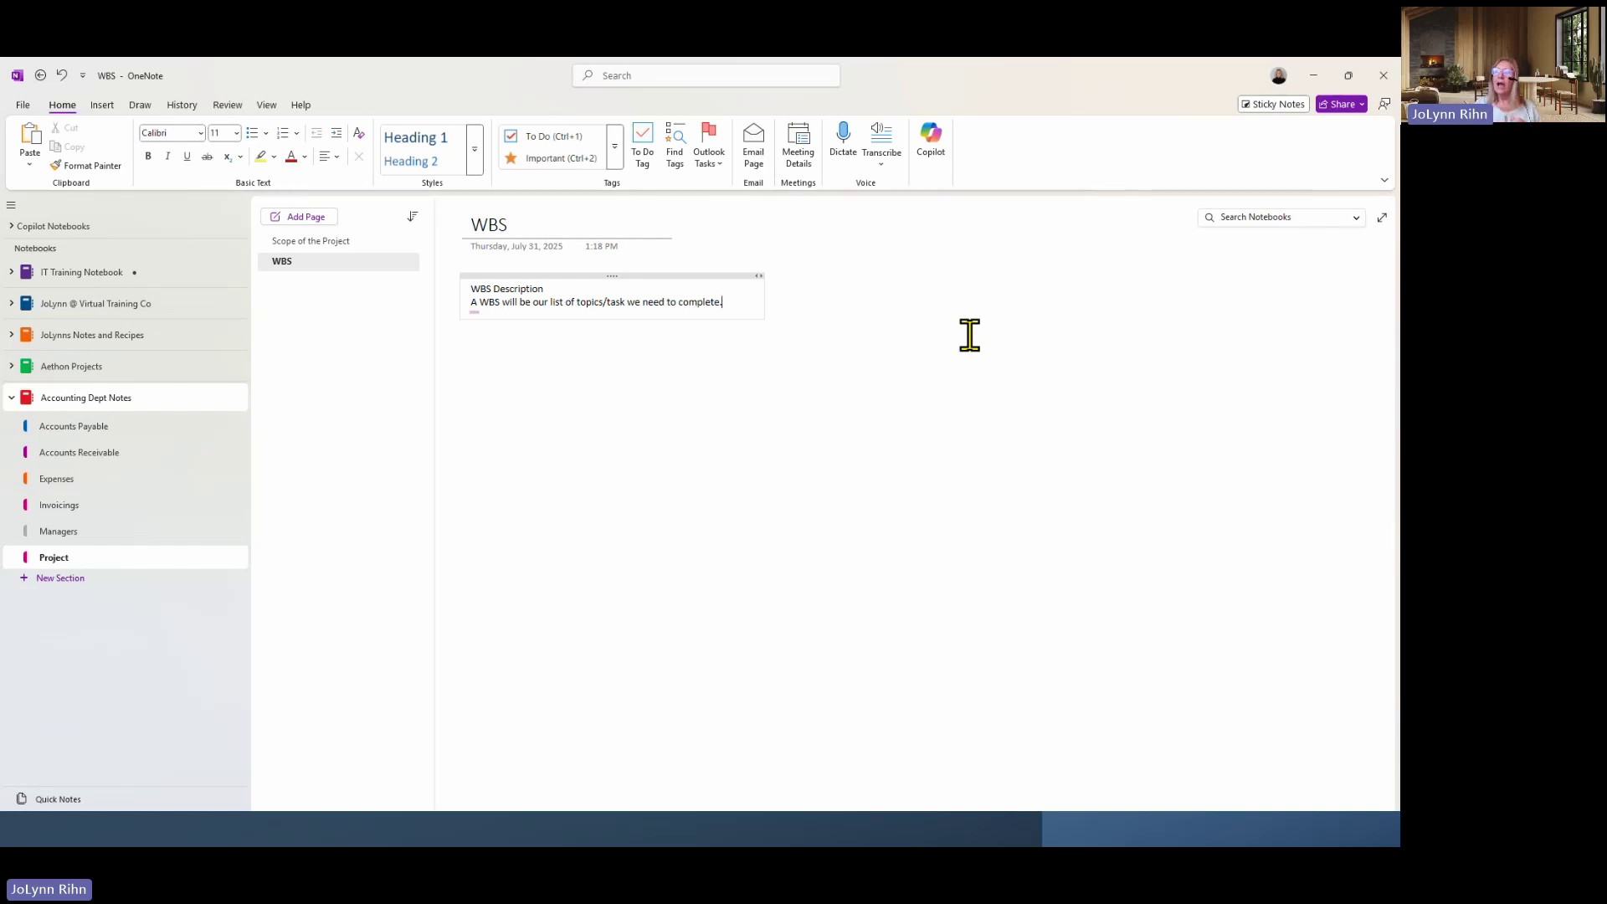
Add the lines "Topic 1" and "Topic 2" below the WBS description sentence.
{"action": "key", "text": "Return"}
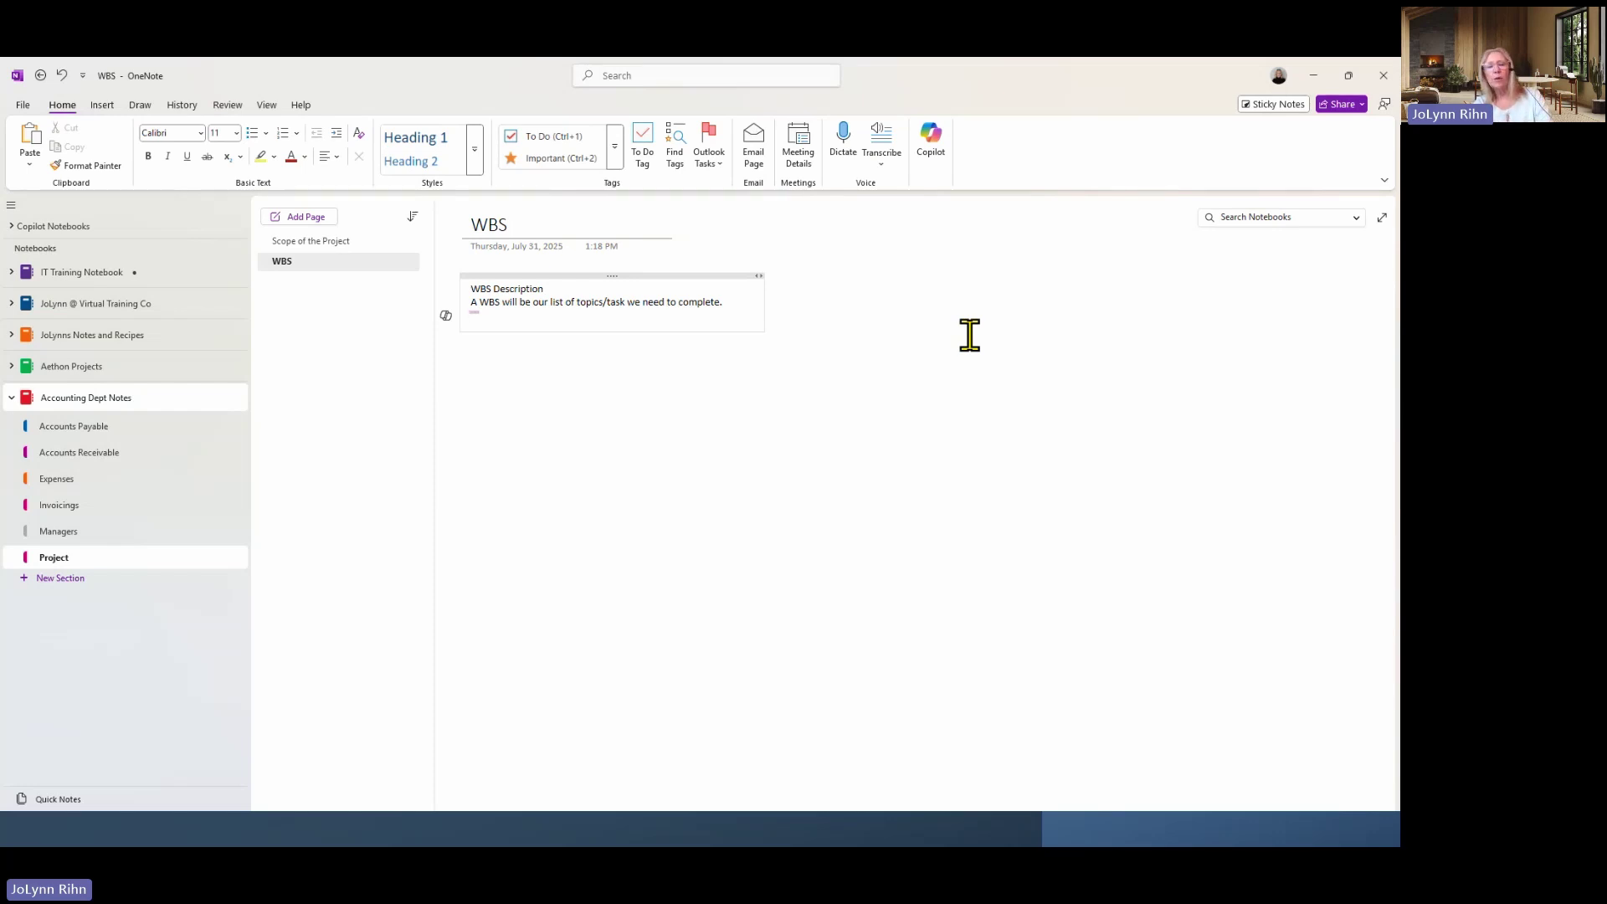
{"action": "type", "text": "T"}
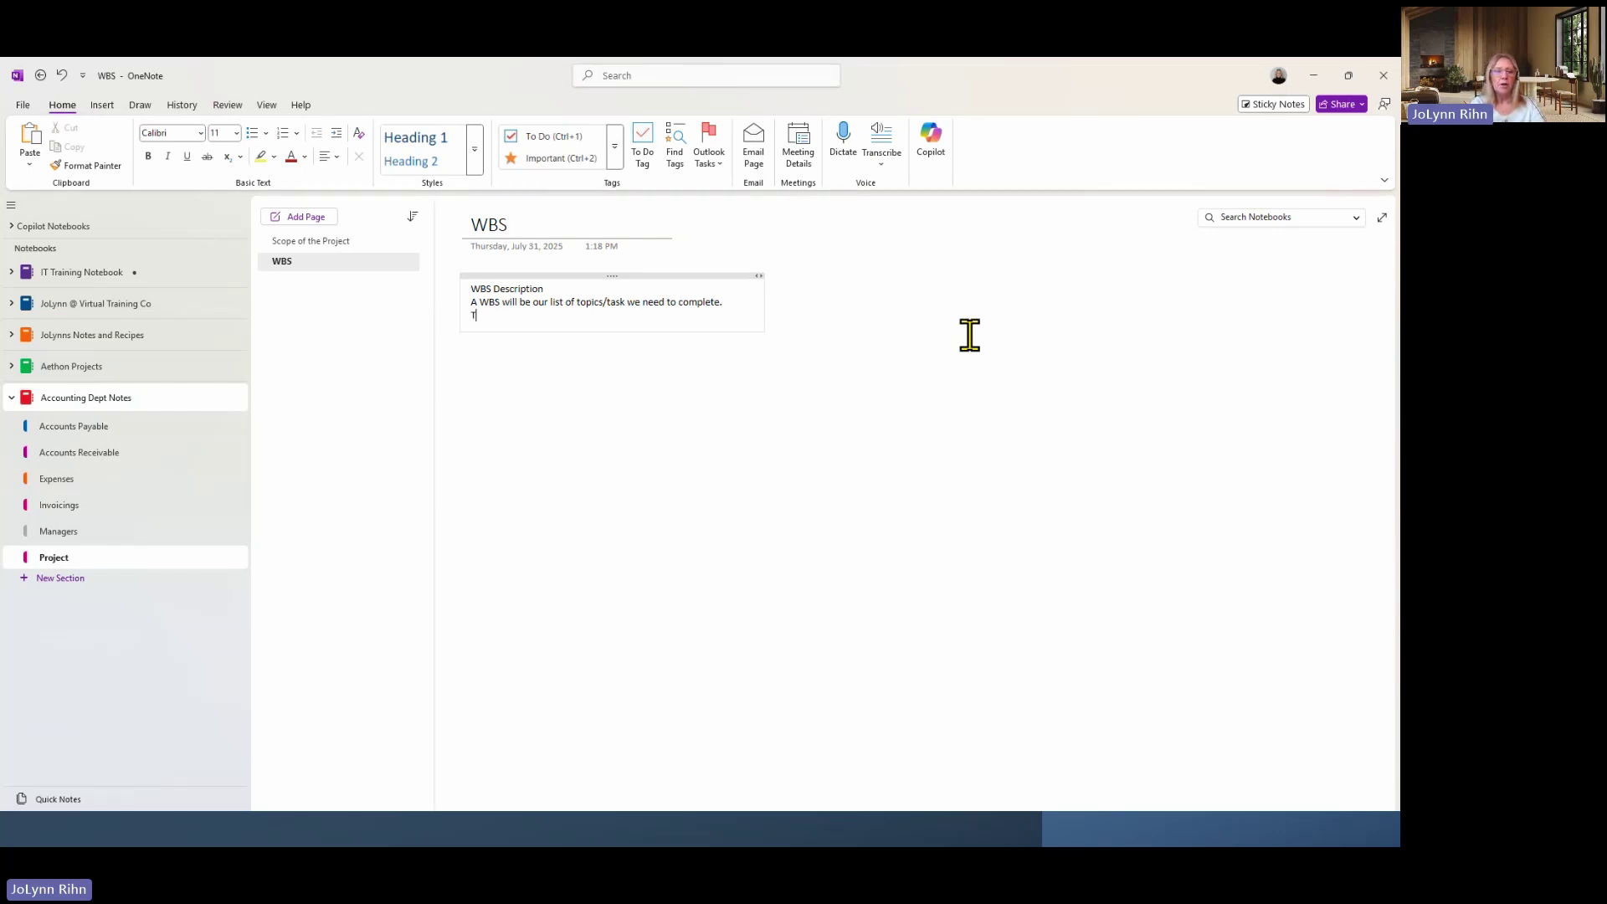
{"action": "type", "text": "opic 1"}
{"action": "key", "text": "Return"}
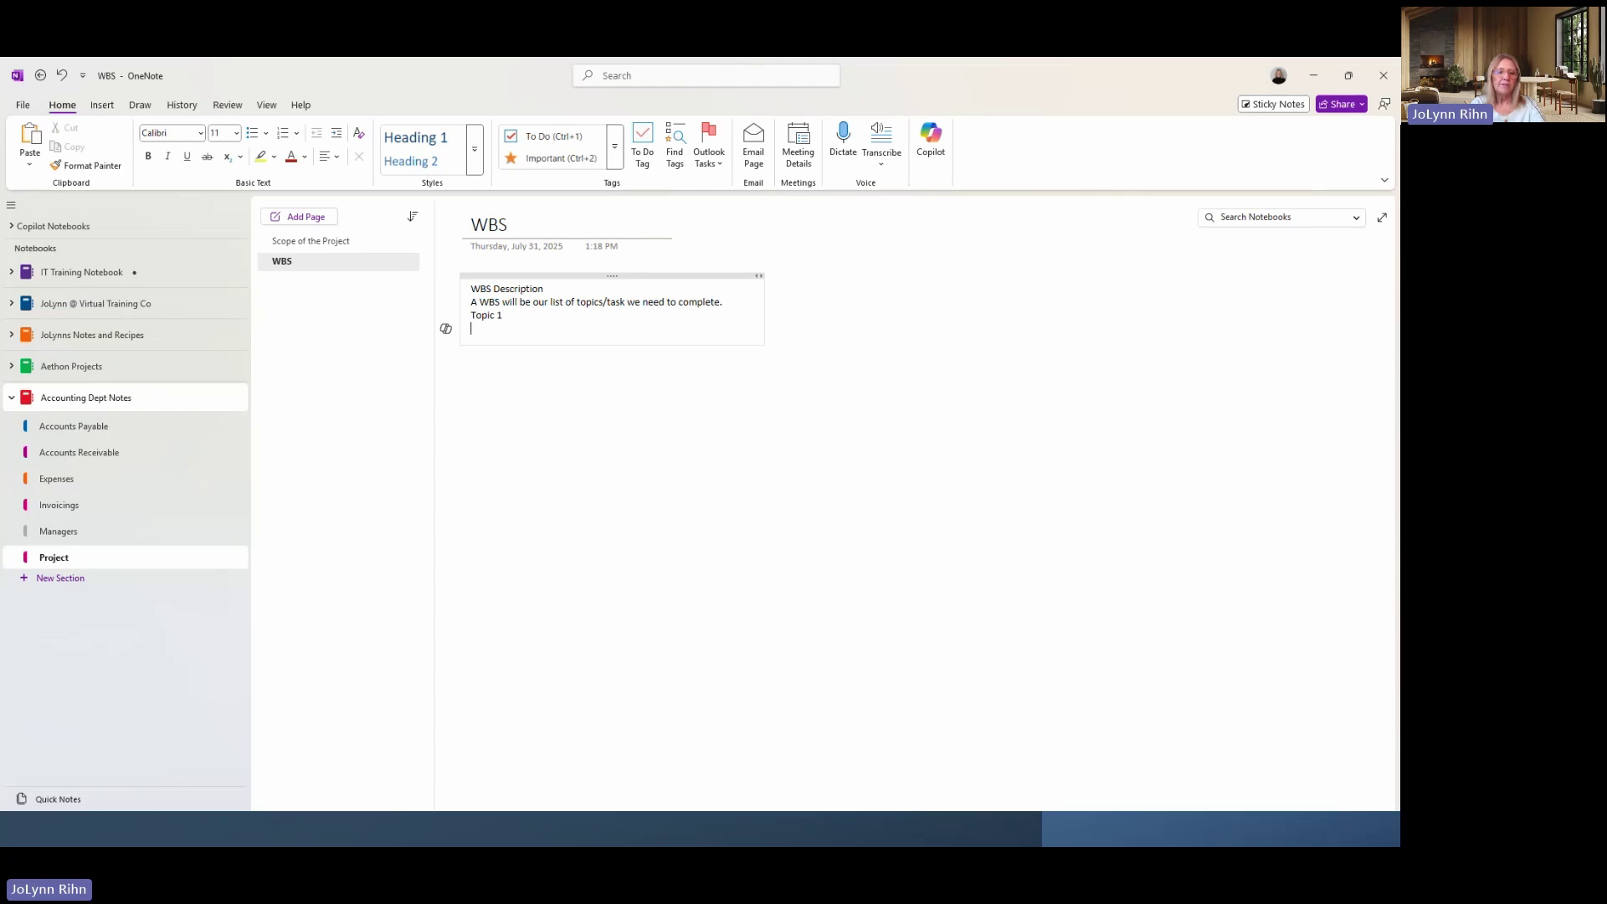
{"action": "type", "text": "Topic 2"}
{"action": "key", "text": "Return"}
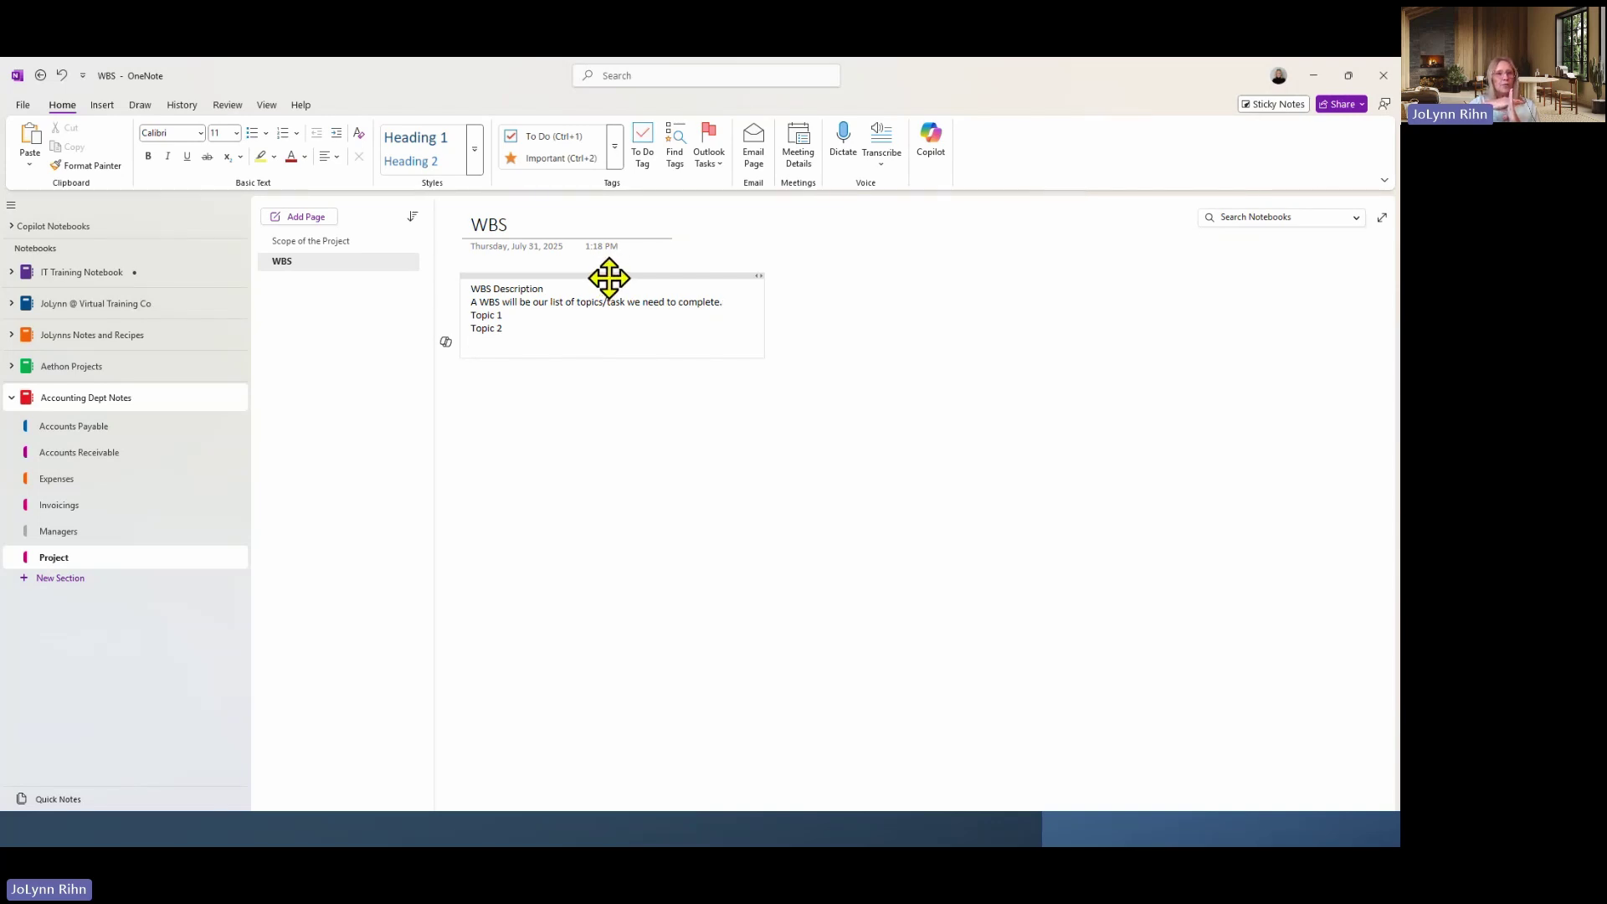
Move the WBS Description note container across to the right half of the page and deselect its contents.
{"action": "left_click_drag", "start_coordinate": [609, 277], "coordinate": [1073, 284]}
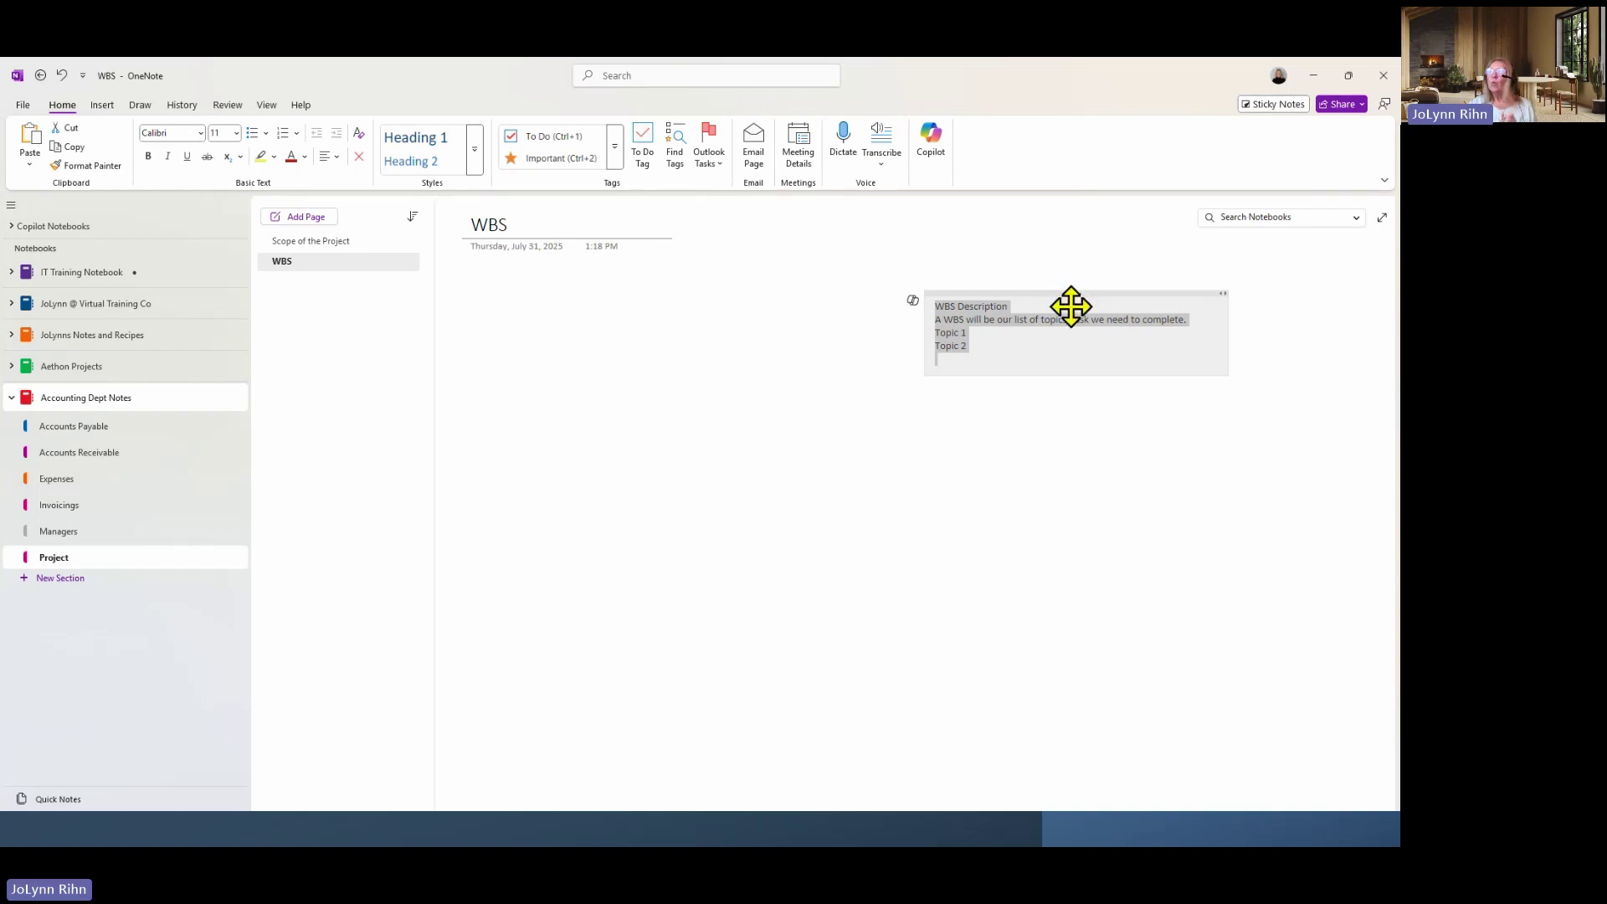
{"action": "left_click", "coordinate": [1051, 348]}
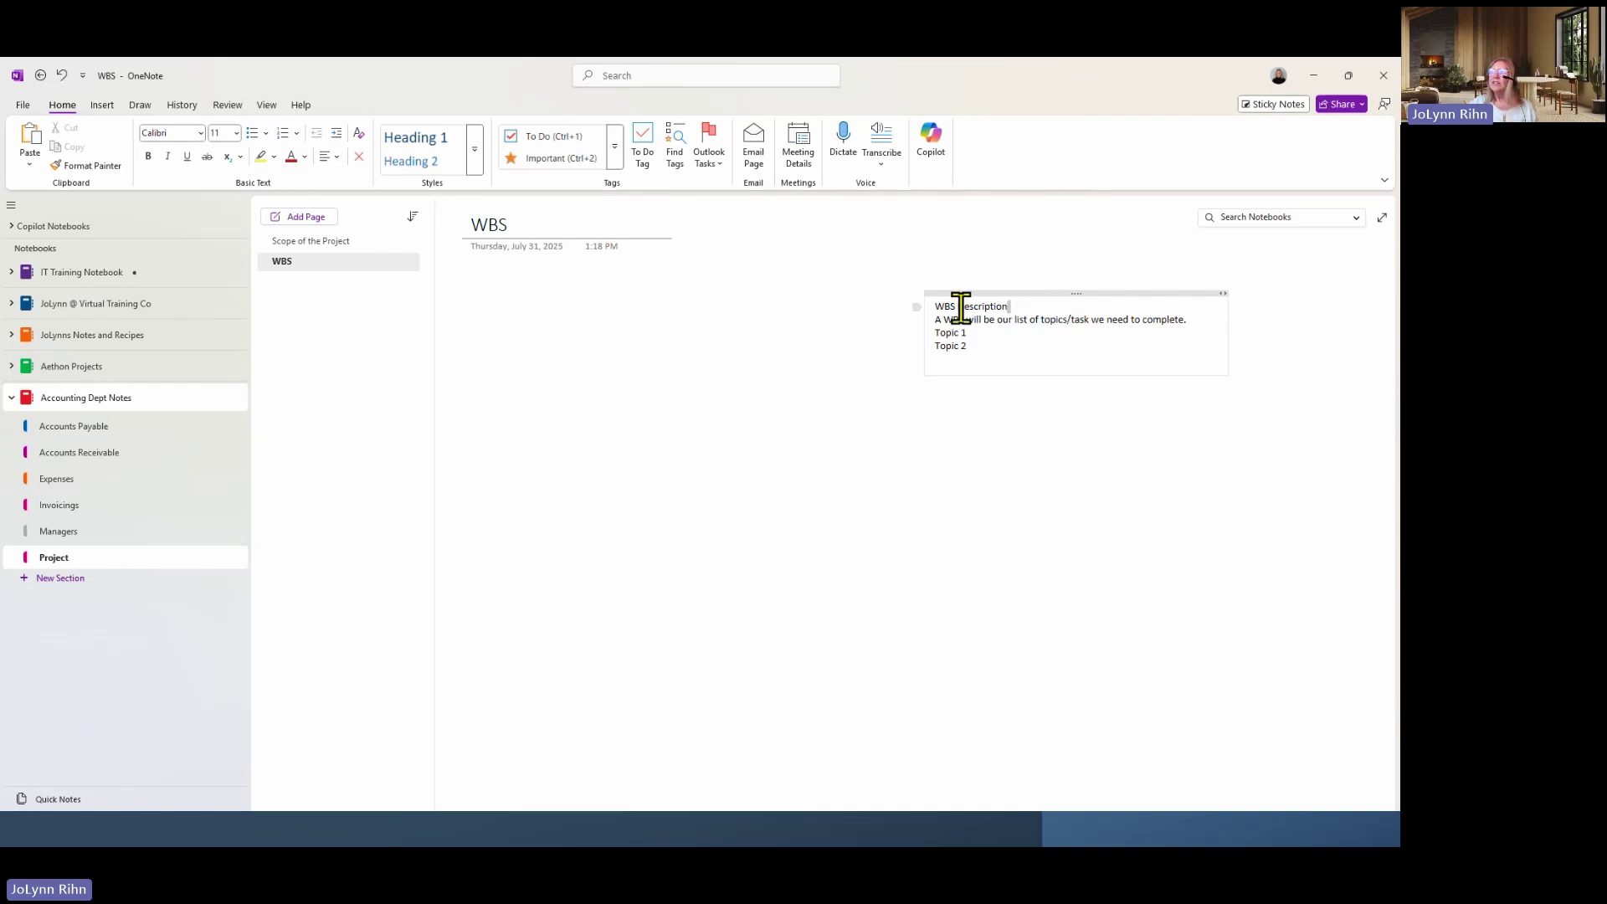
Apply the Heading 1 style to the "WBS Description" line and mark Topic 1 and Topic 2 with To Do tags.
{"action": "left_click", "coordinate": [917, 306]}
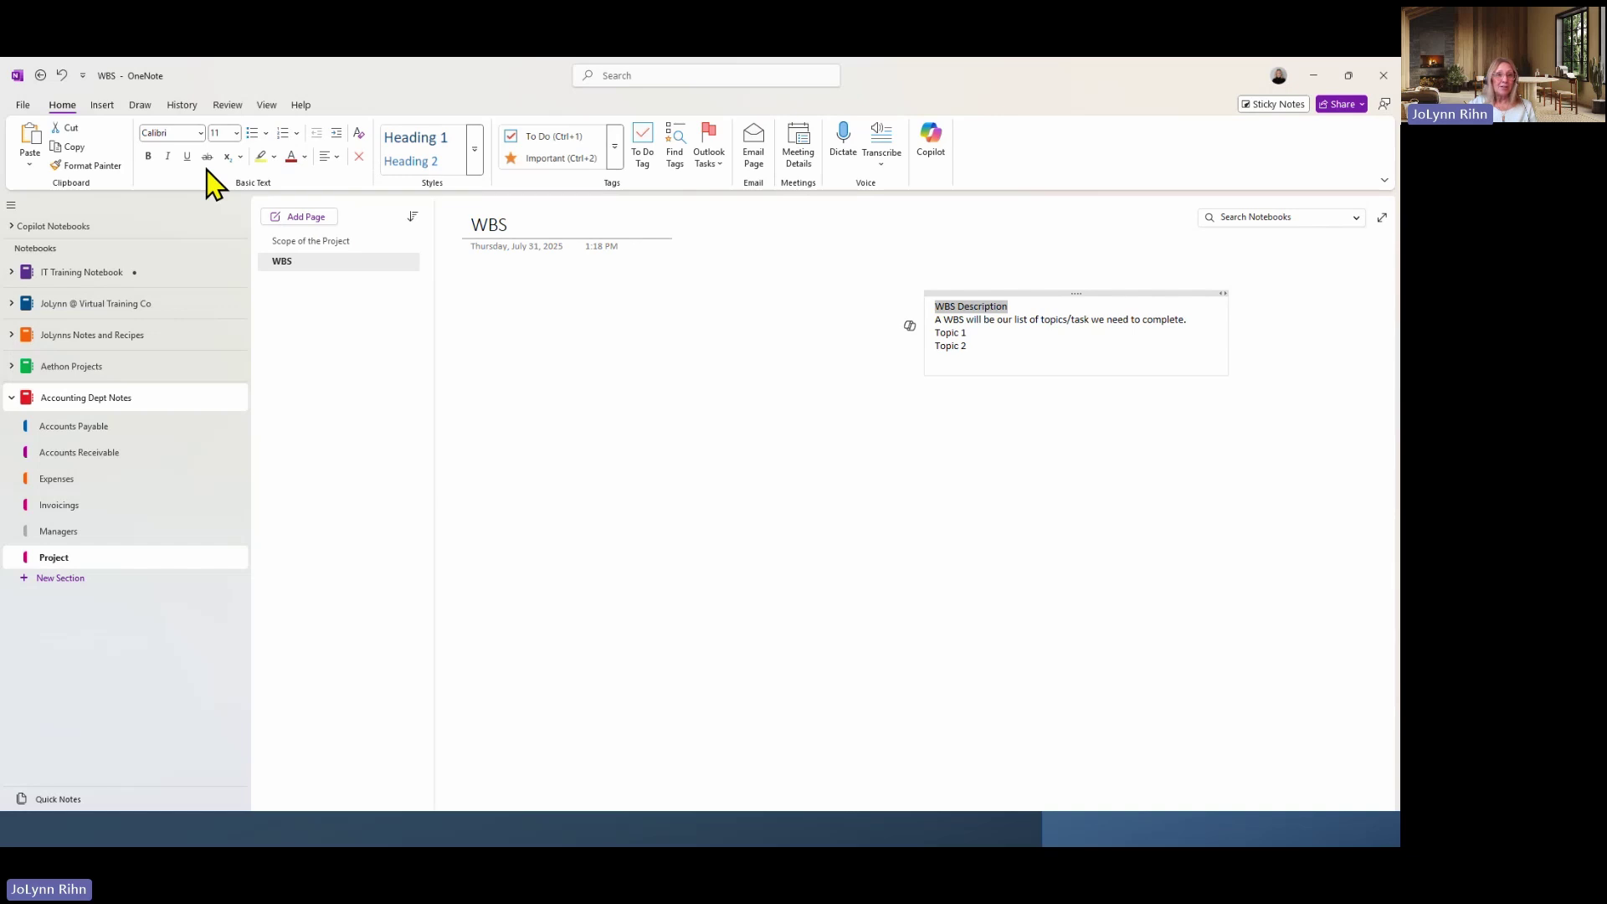
{"action": "left_click", "coordinate": [423, 144]}
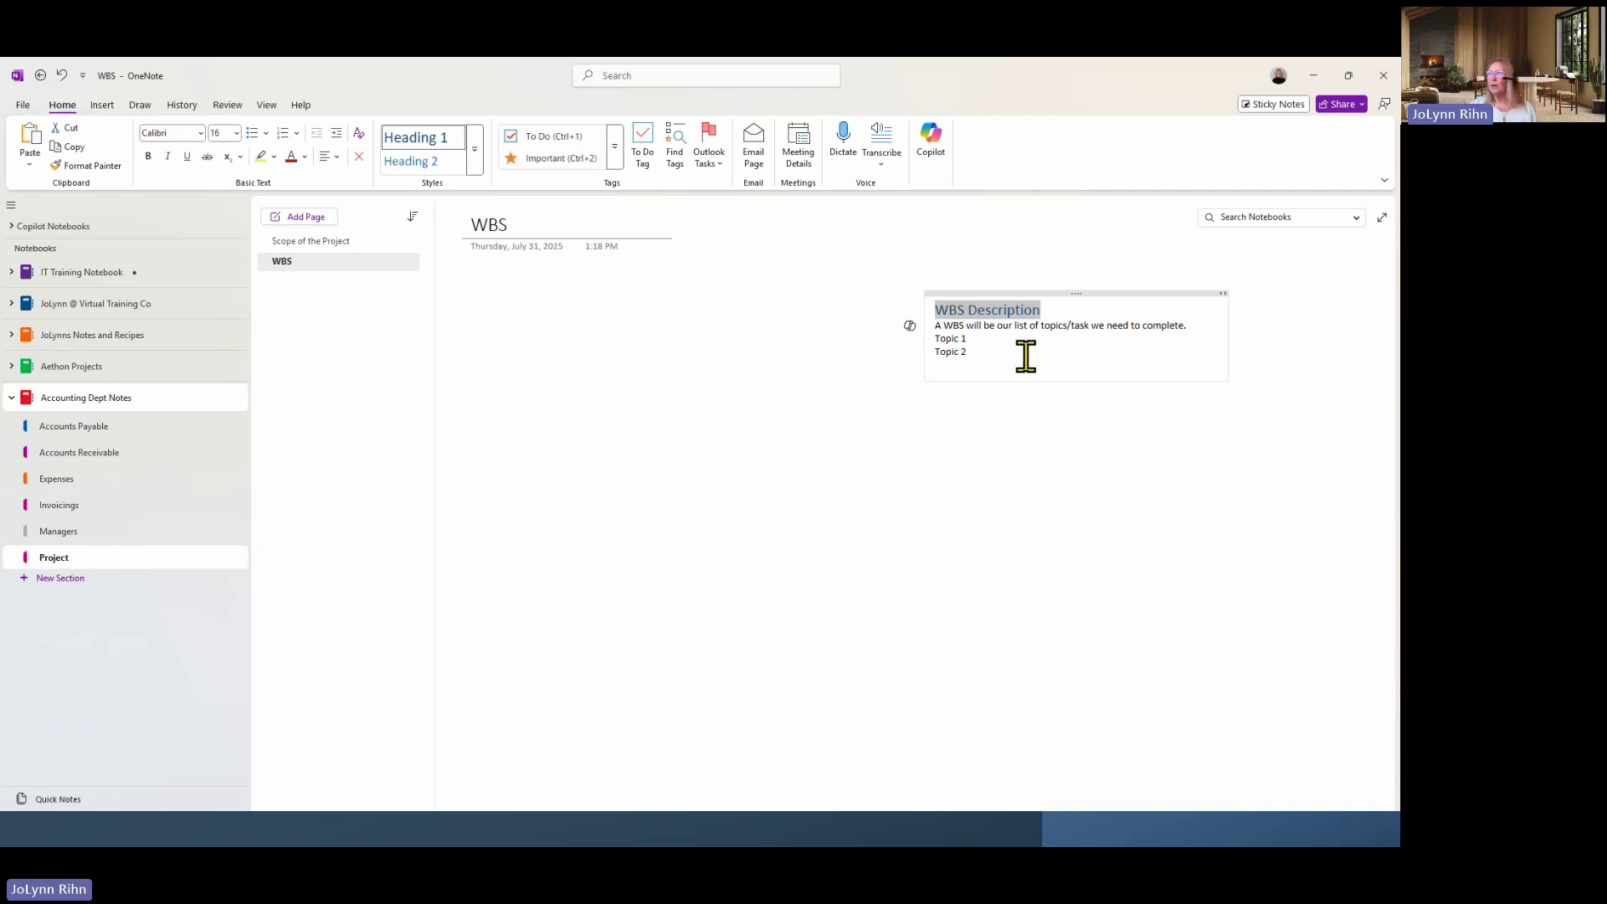
{"action": "left_click", "coordinate": [981, 335]}
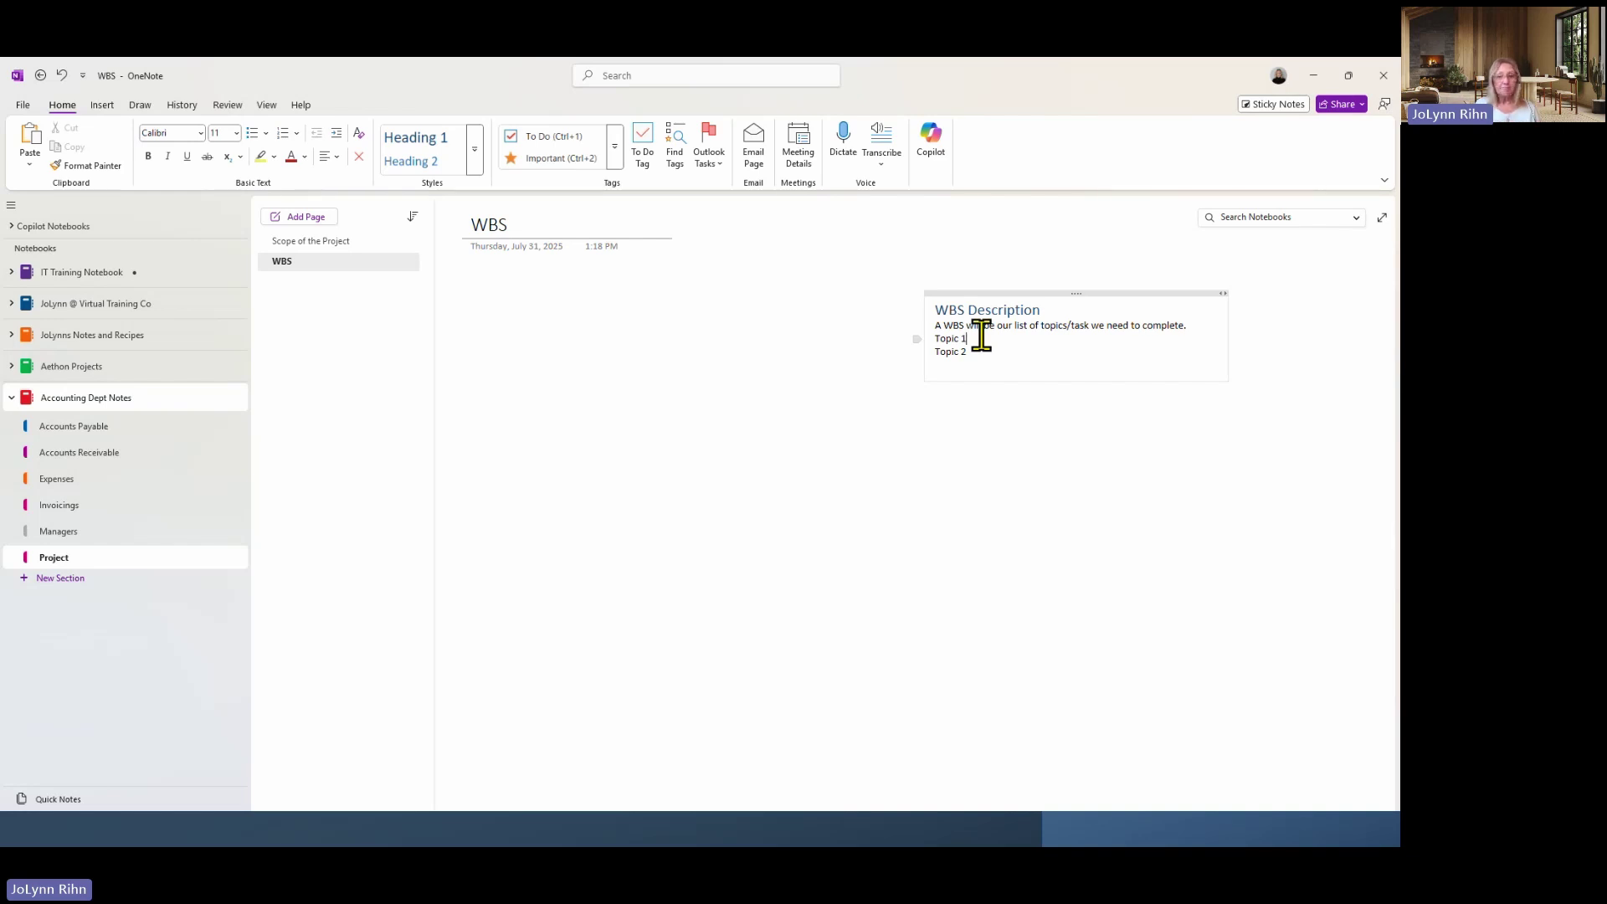
{"action": "left_click_drag", "start_coordinate": [973, 357], "coordinate": [929, 337]}
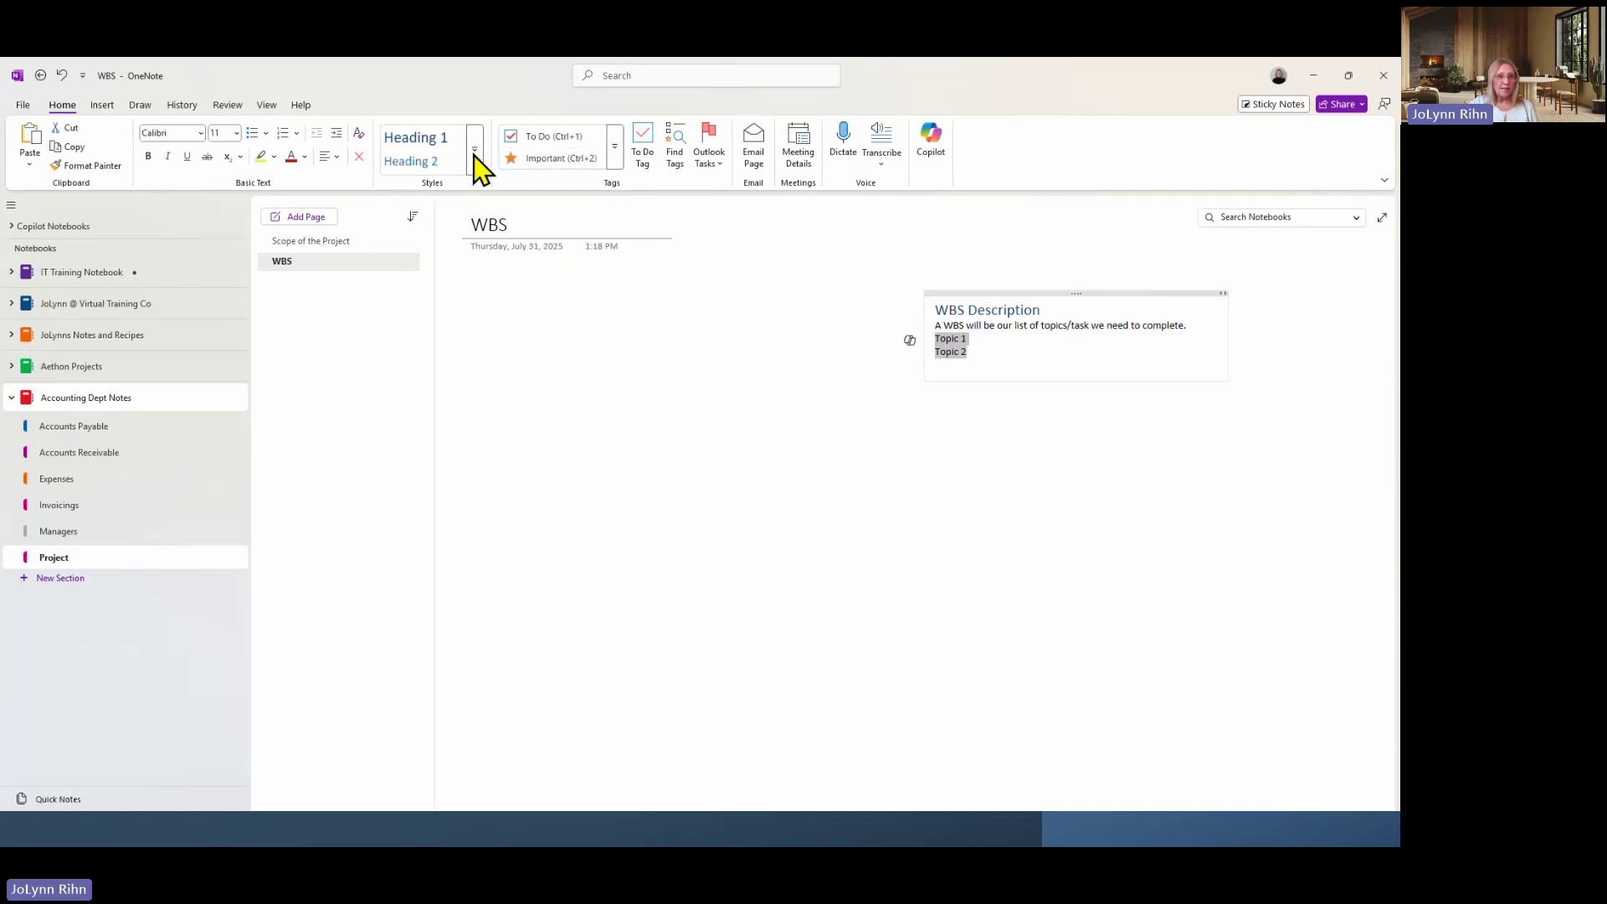
{"action": "left_click", "coordinate": [646, 166]}
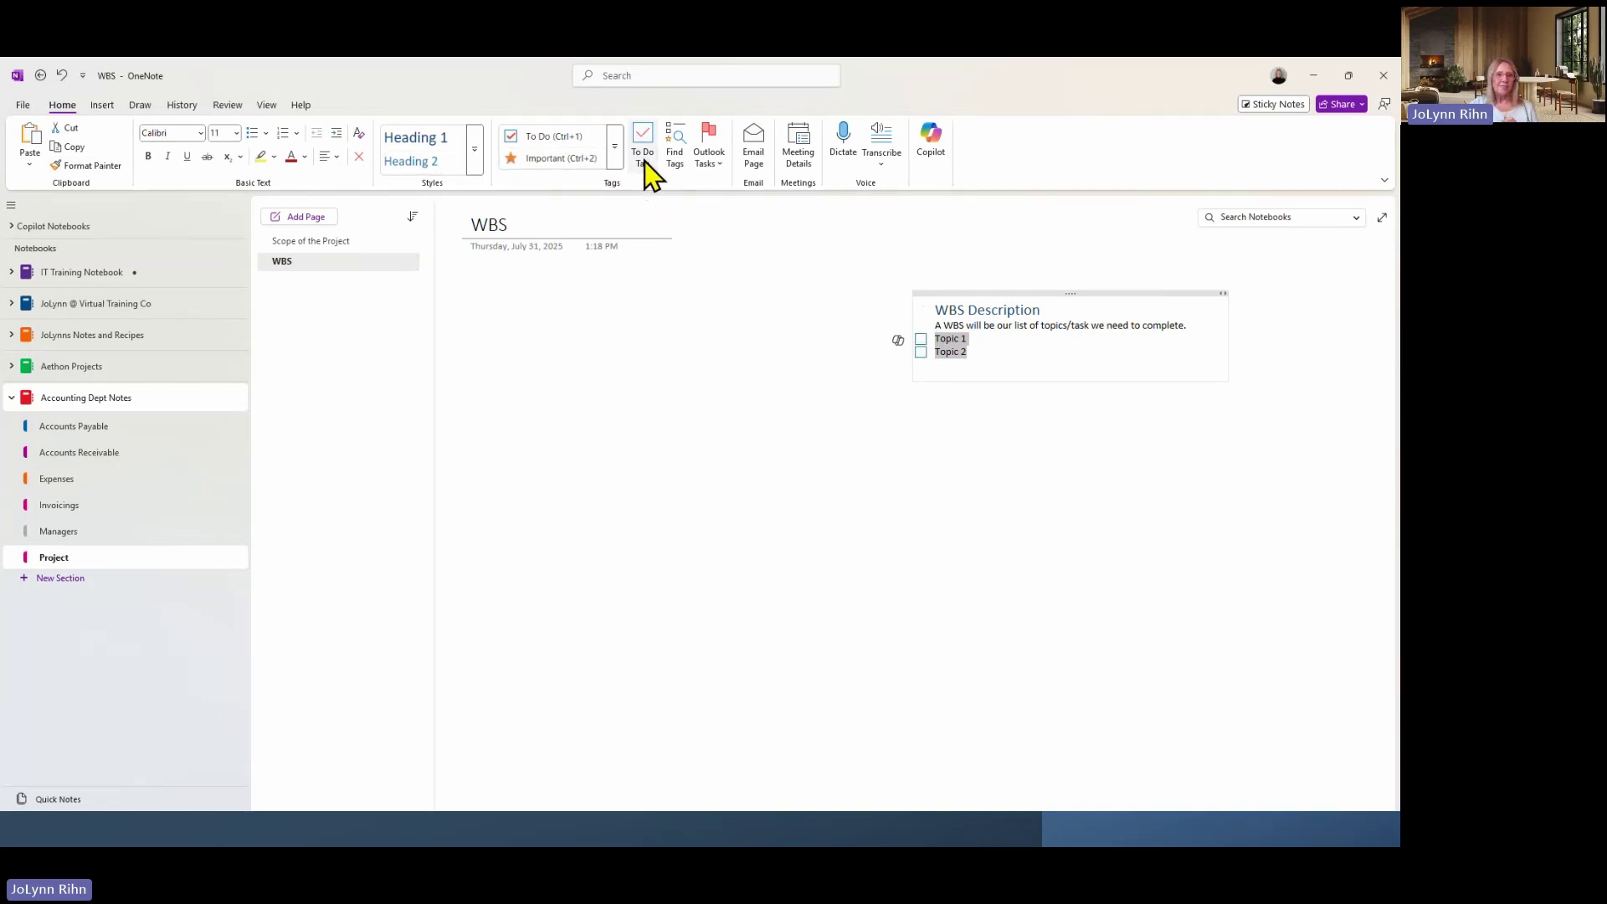
Add a Critical tag to Topic 1 and an Idea tag to Topic 2.
{"action": "left_click", "coordinate": [1002, 341]}
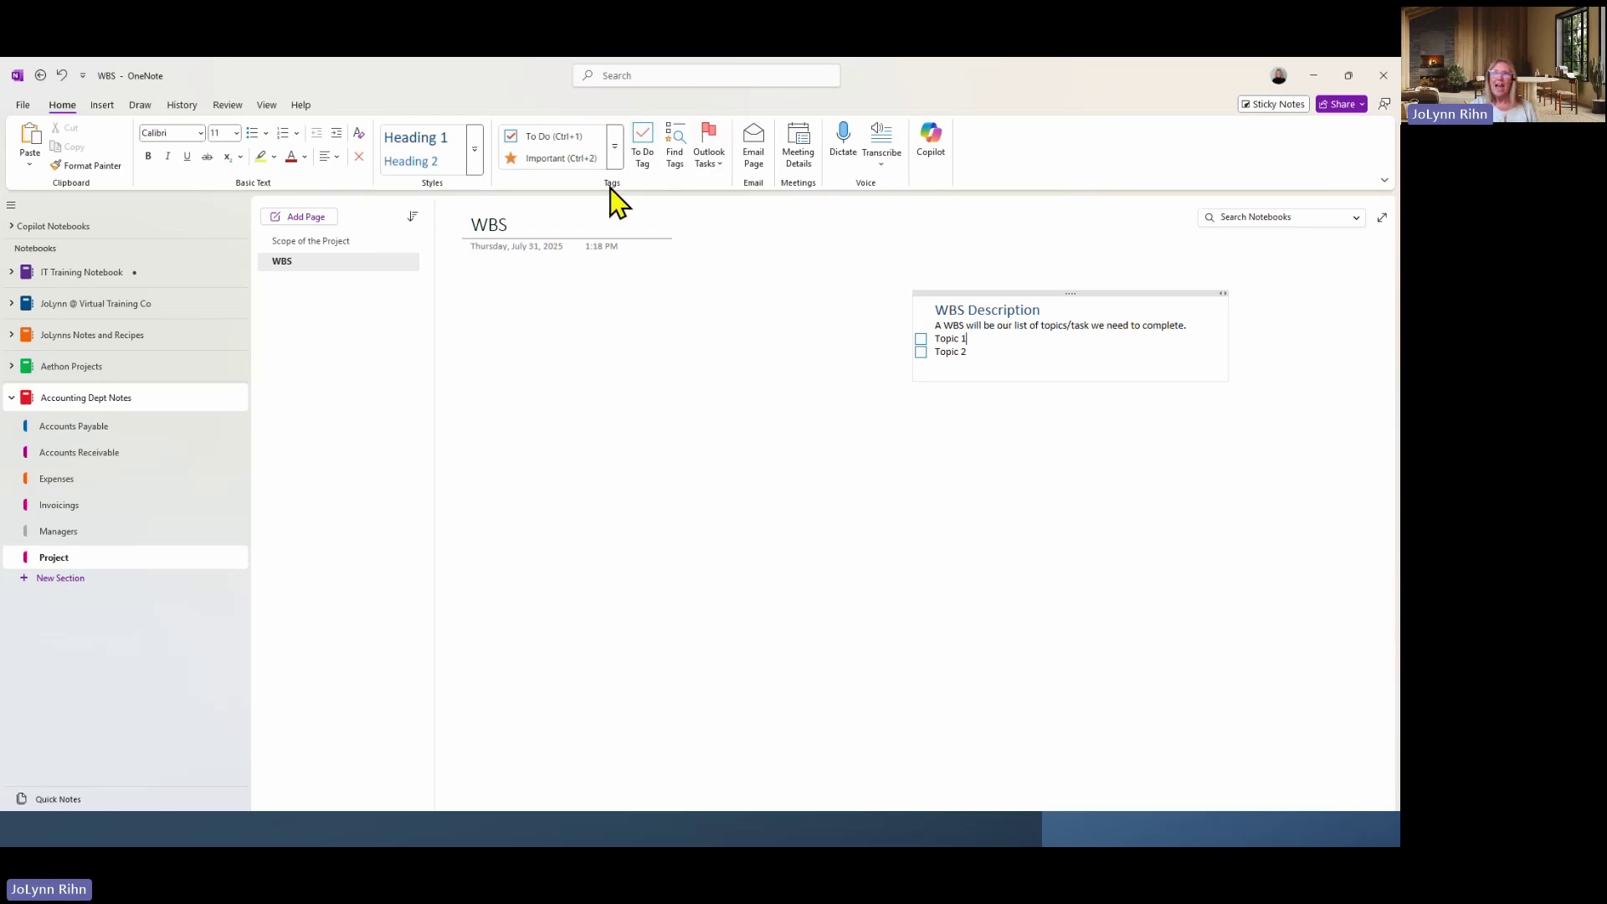
{"action": "left_click", "coordinate": [615, 147]}
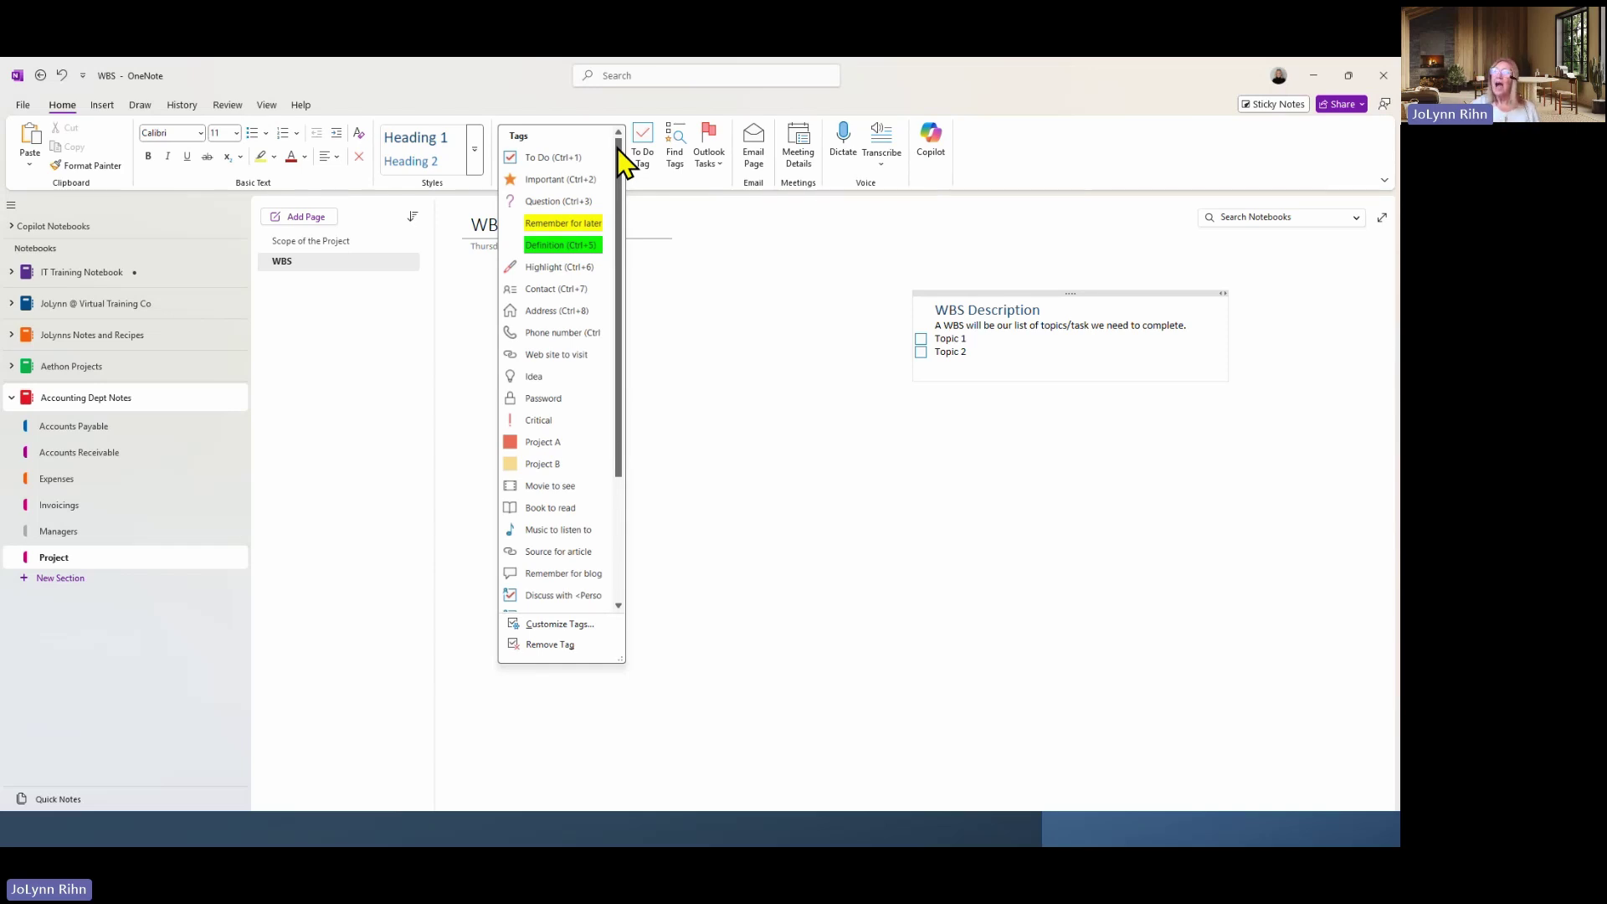
{"action": "left_click", "coordinate": [535, 420]}
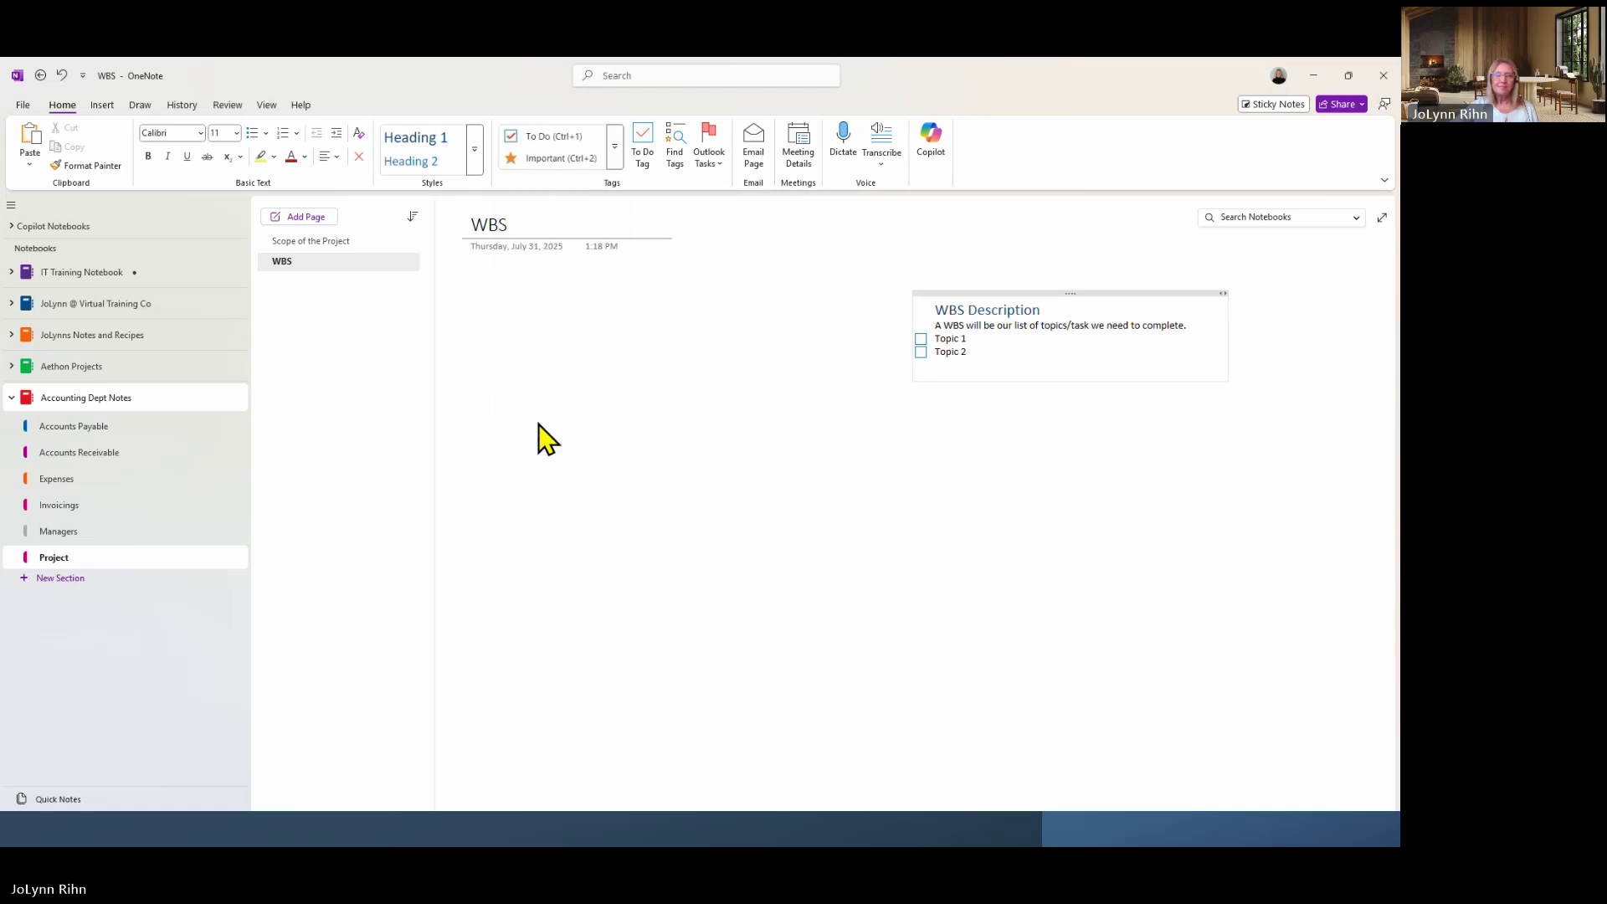
{"action": "left_click", "coordinate": [969, 352]}
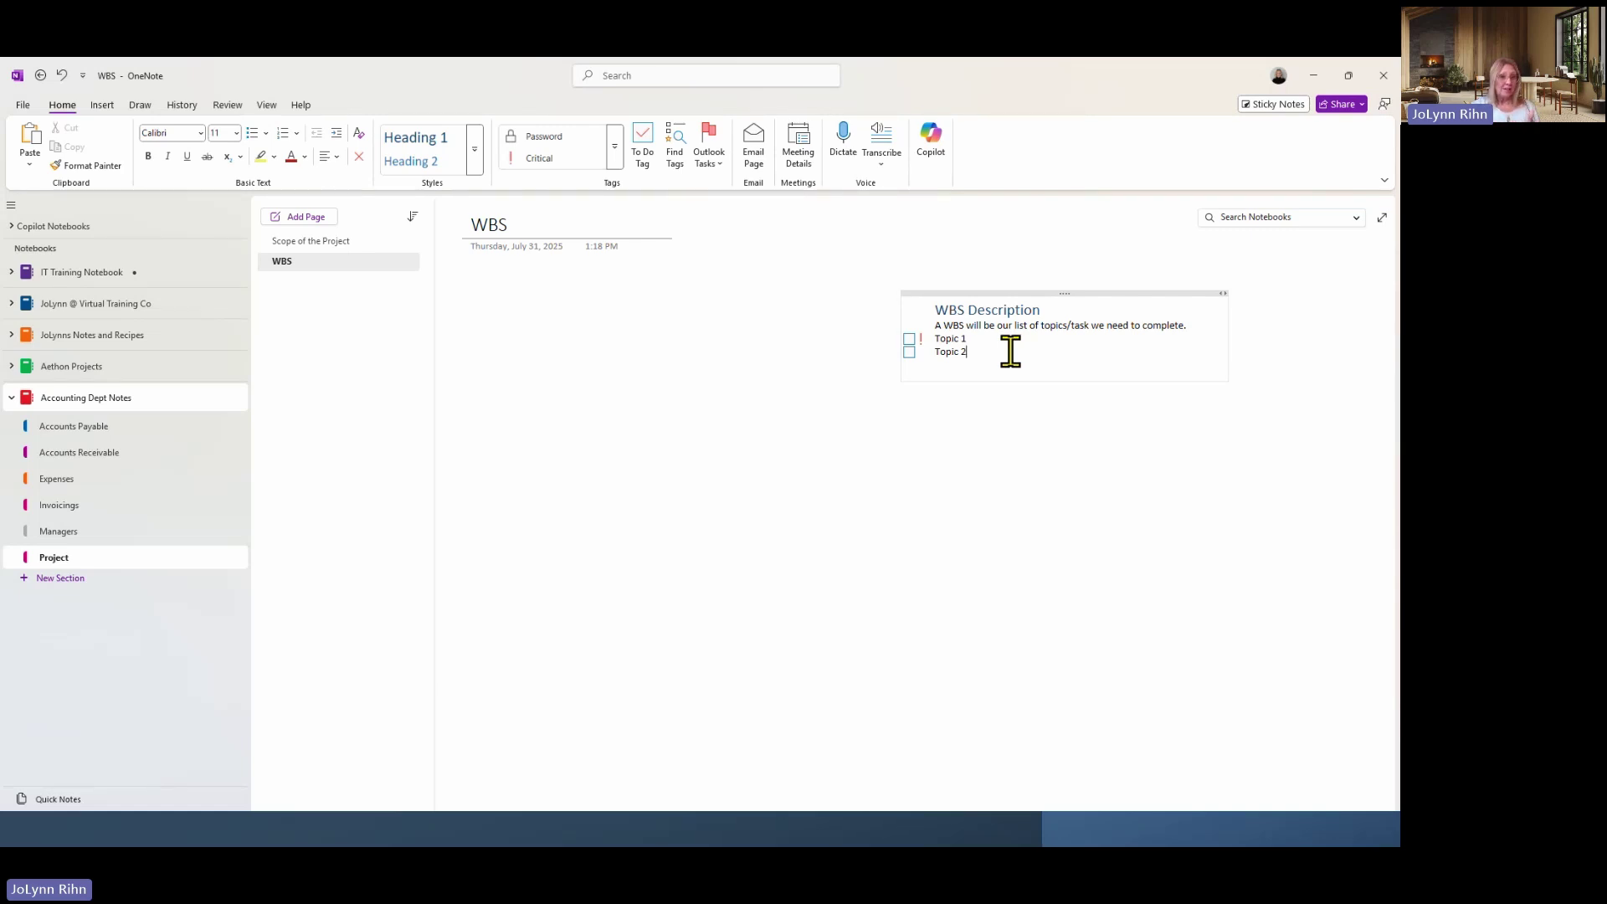
{"action": "left_click", "coordinate": [613, 159]}
{"action": "left_click", "coordinate": [554, 376]}
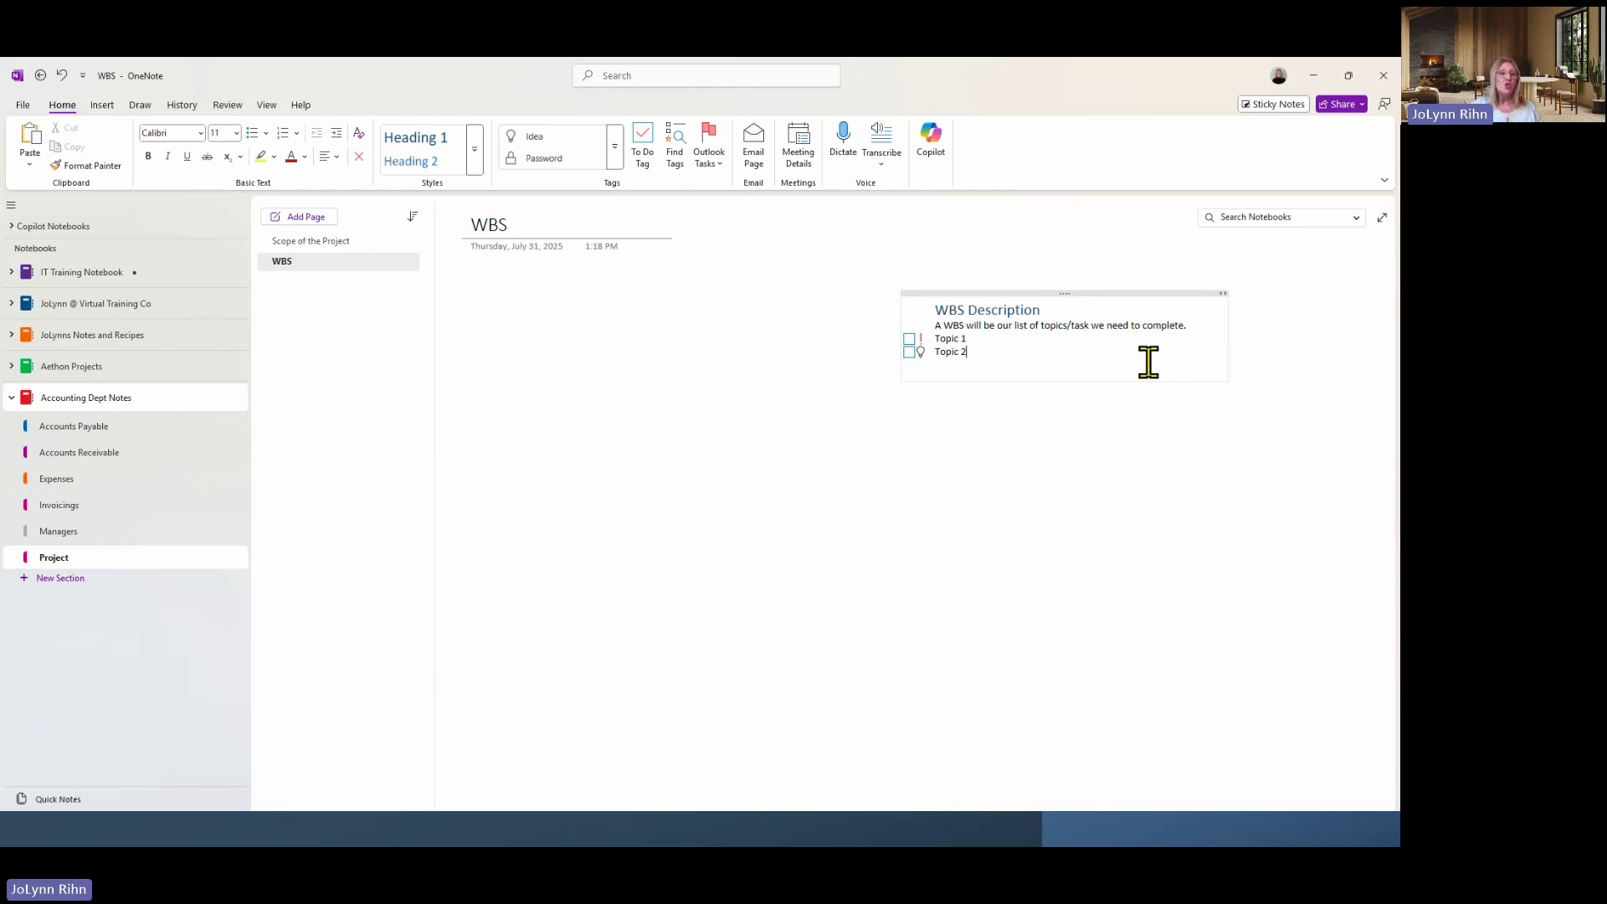
Look through the To Do List, Preplanning Meeting, Meeting Title and Project Updates pages in the Accounts Payable section.
{"action": "left_click", "coordinate": [77, 431]}
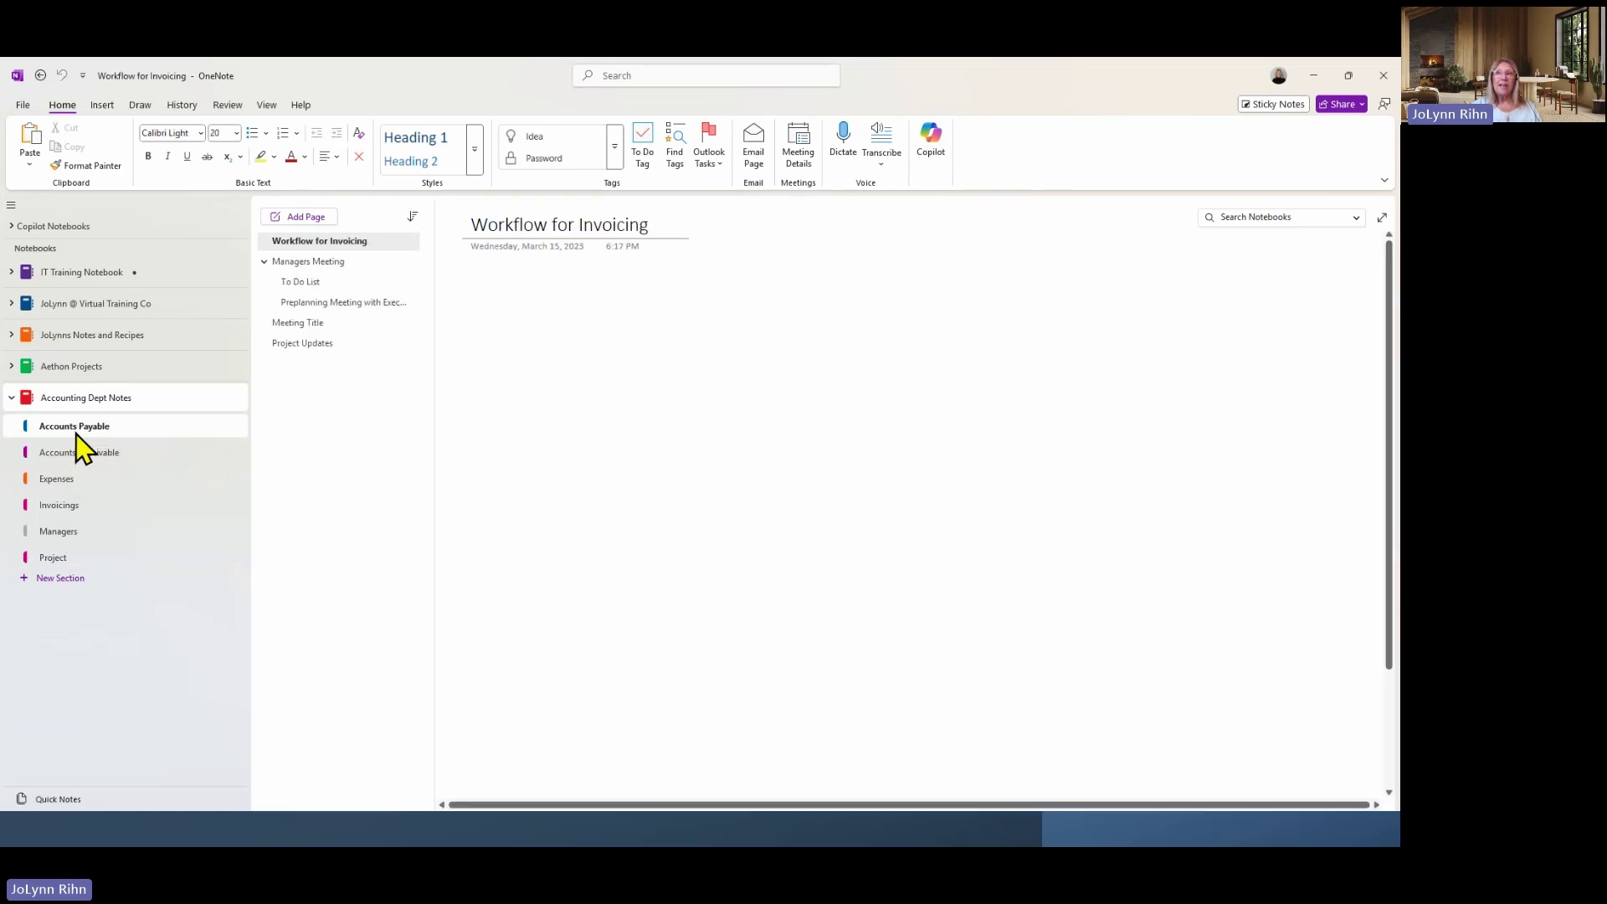
{"action": "left_click", "coordinate": [318, 281]}
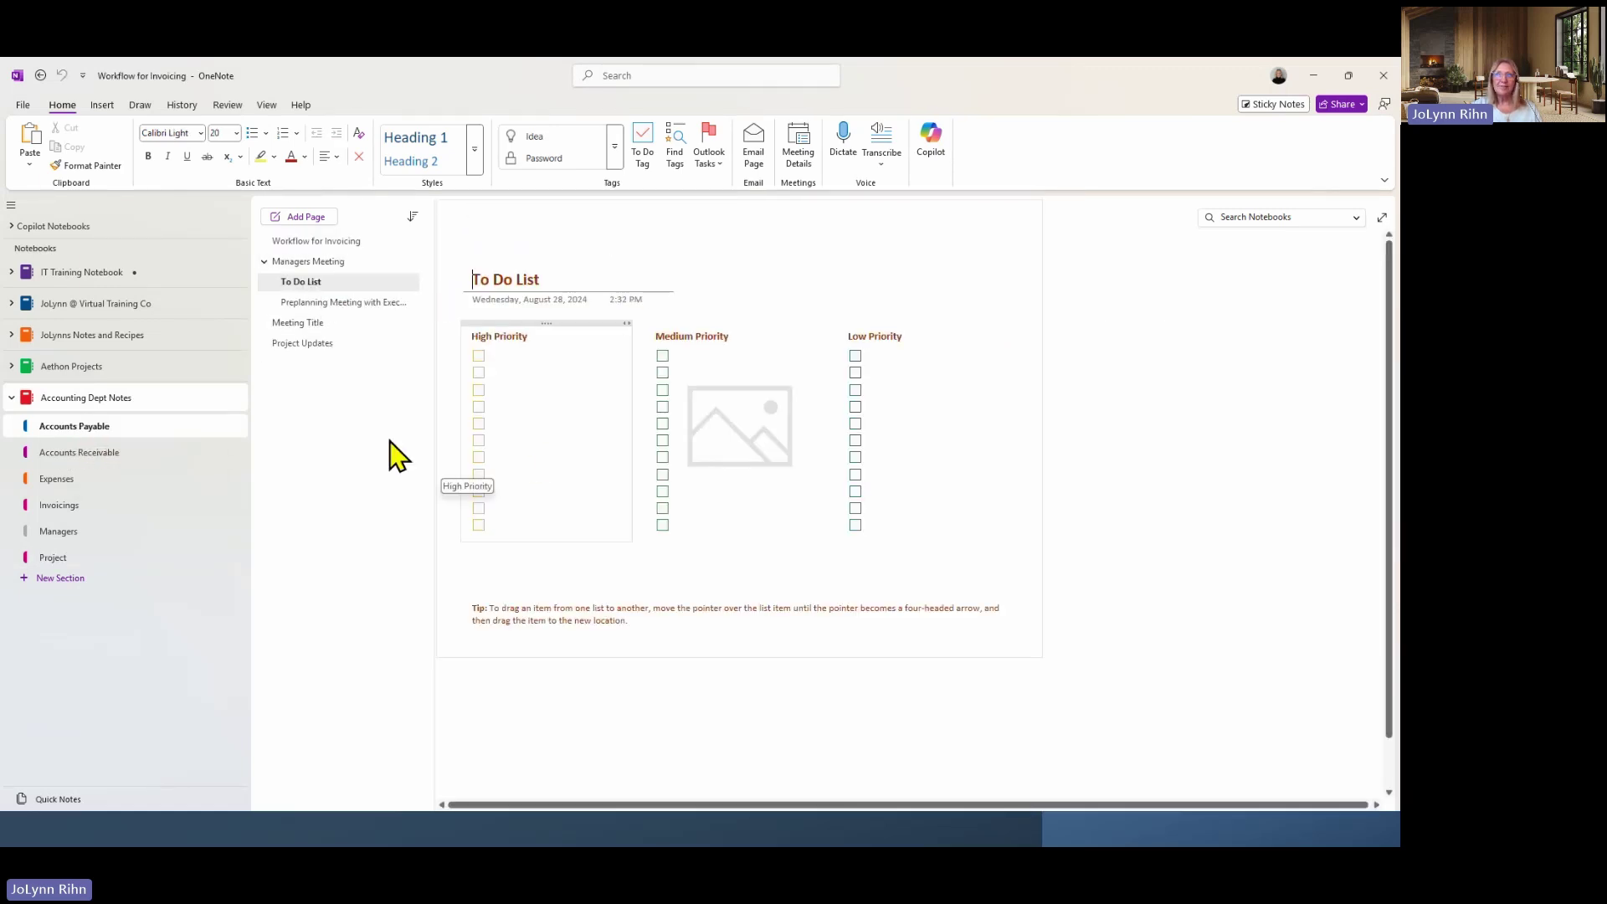
{"action": "left_click", "coordinate": [305, 301]}
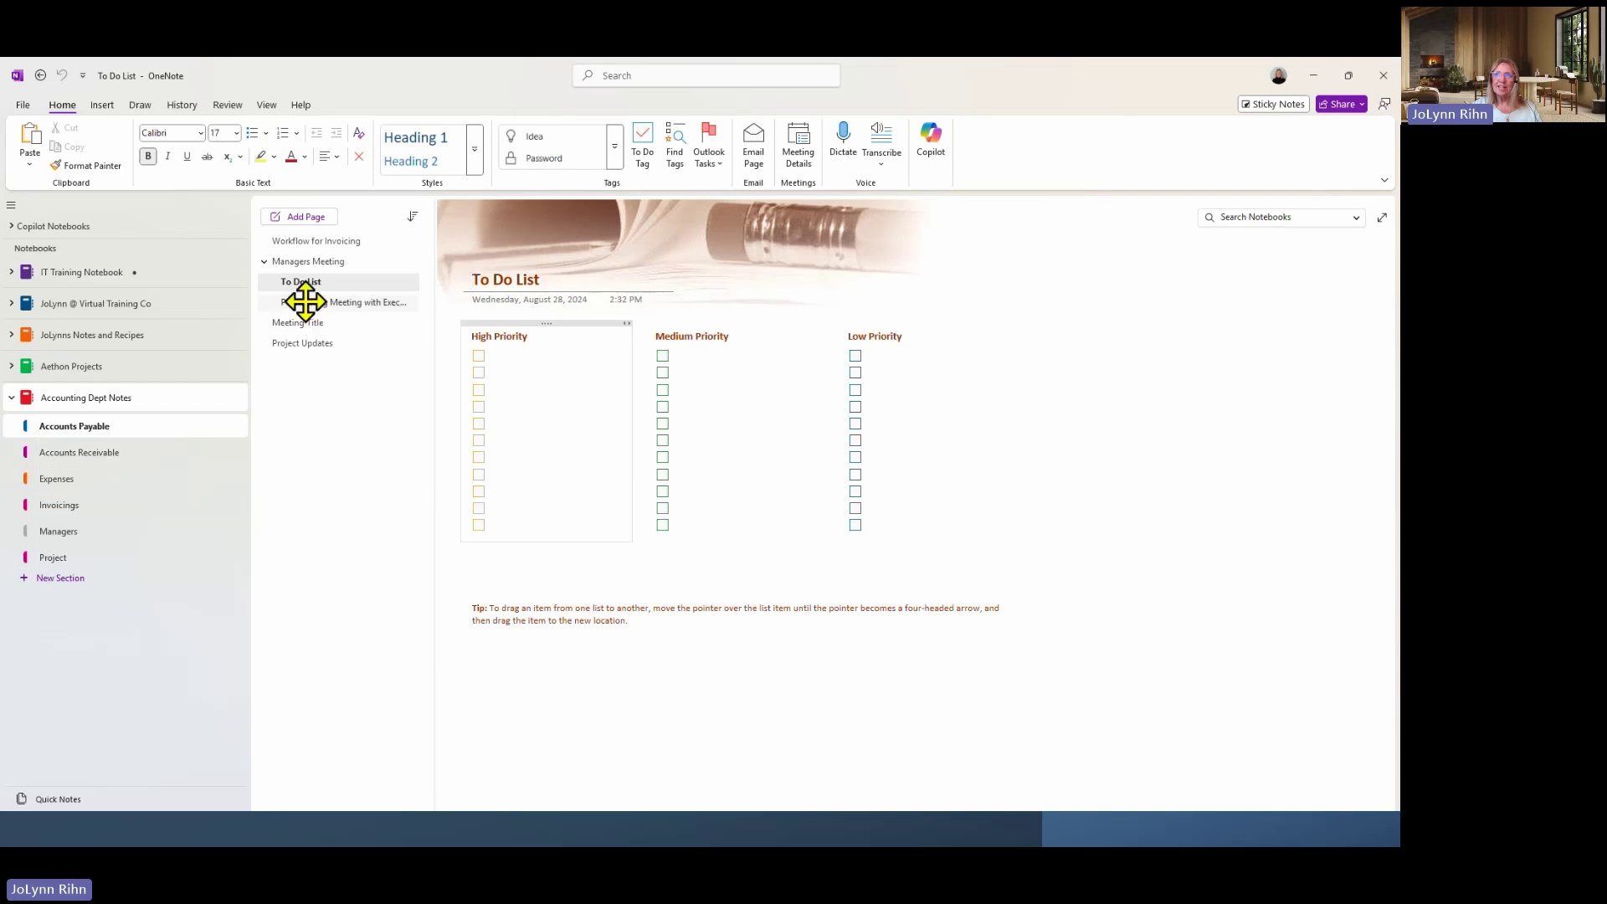
{"action": "left_click", "coordinate": [305, 326]}
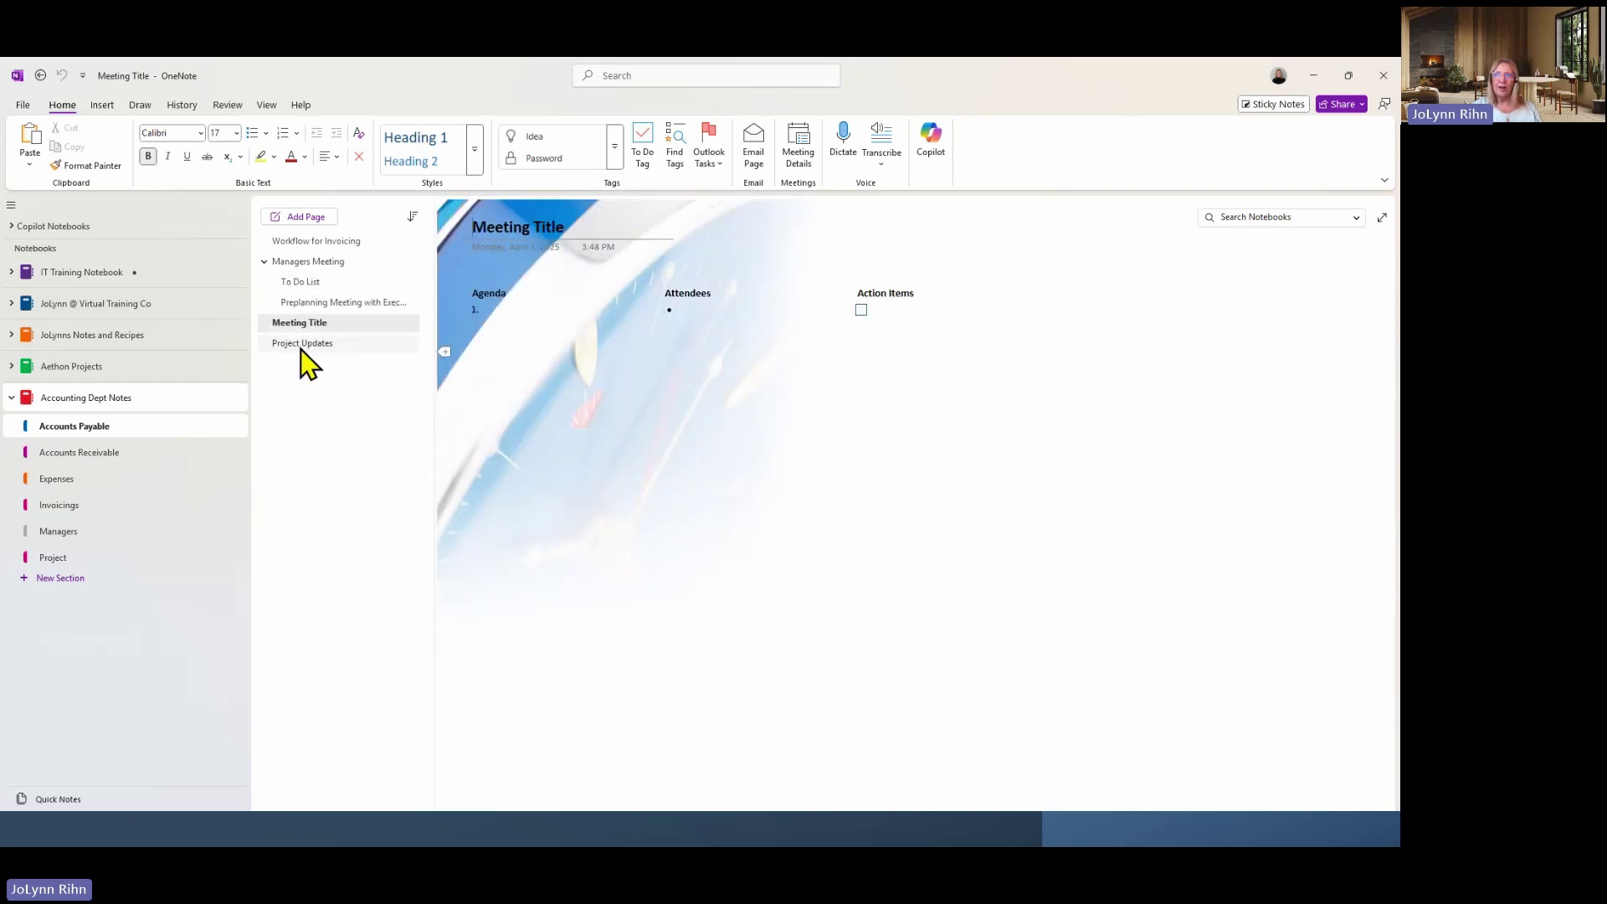
{"action": "left_click", "coordinate": [306, 345]}
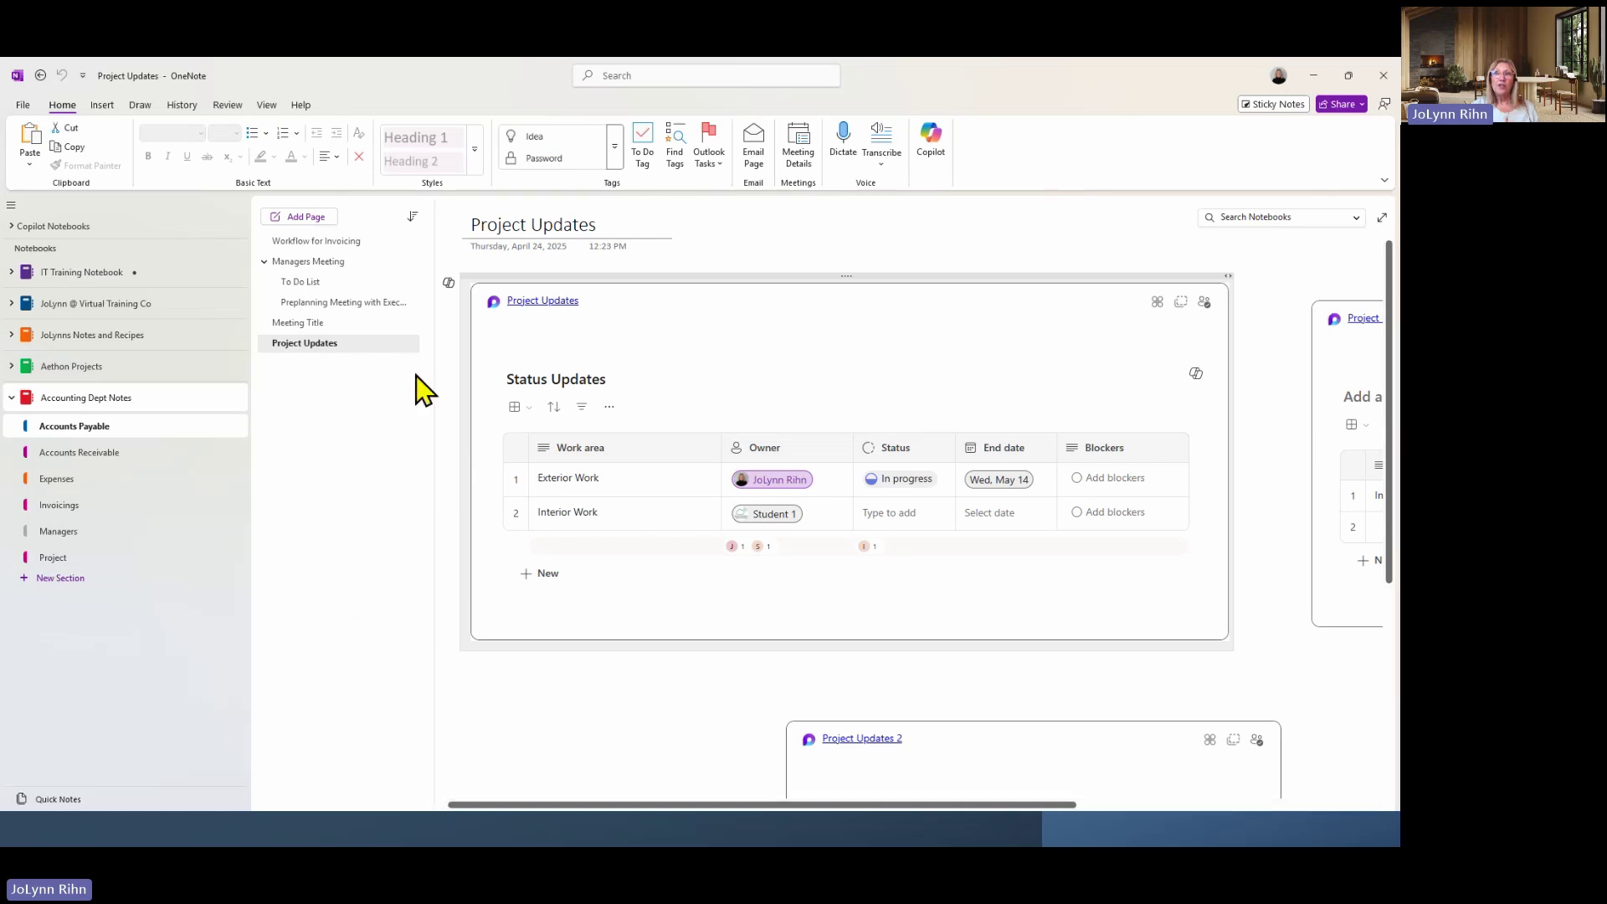
Find the tagged notes in this notebook, refresh the tag results, and open the New Business item listed under Critical.
{"action": "left_click", "coordinate": [677, 155]}
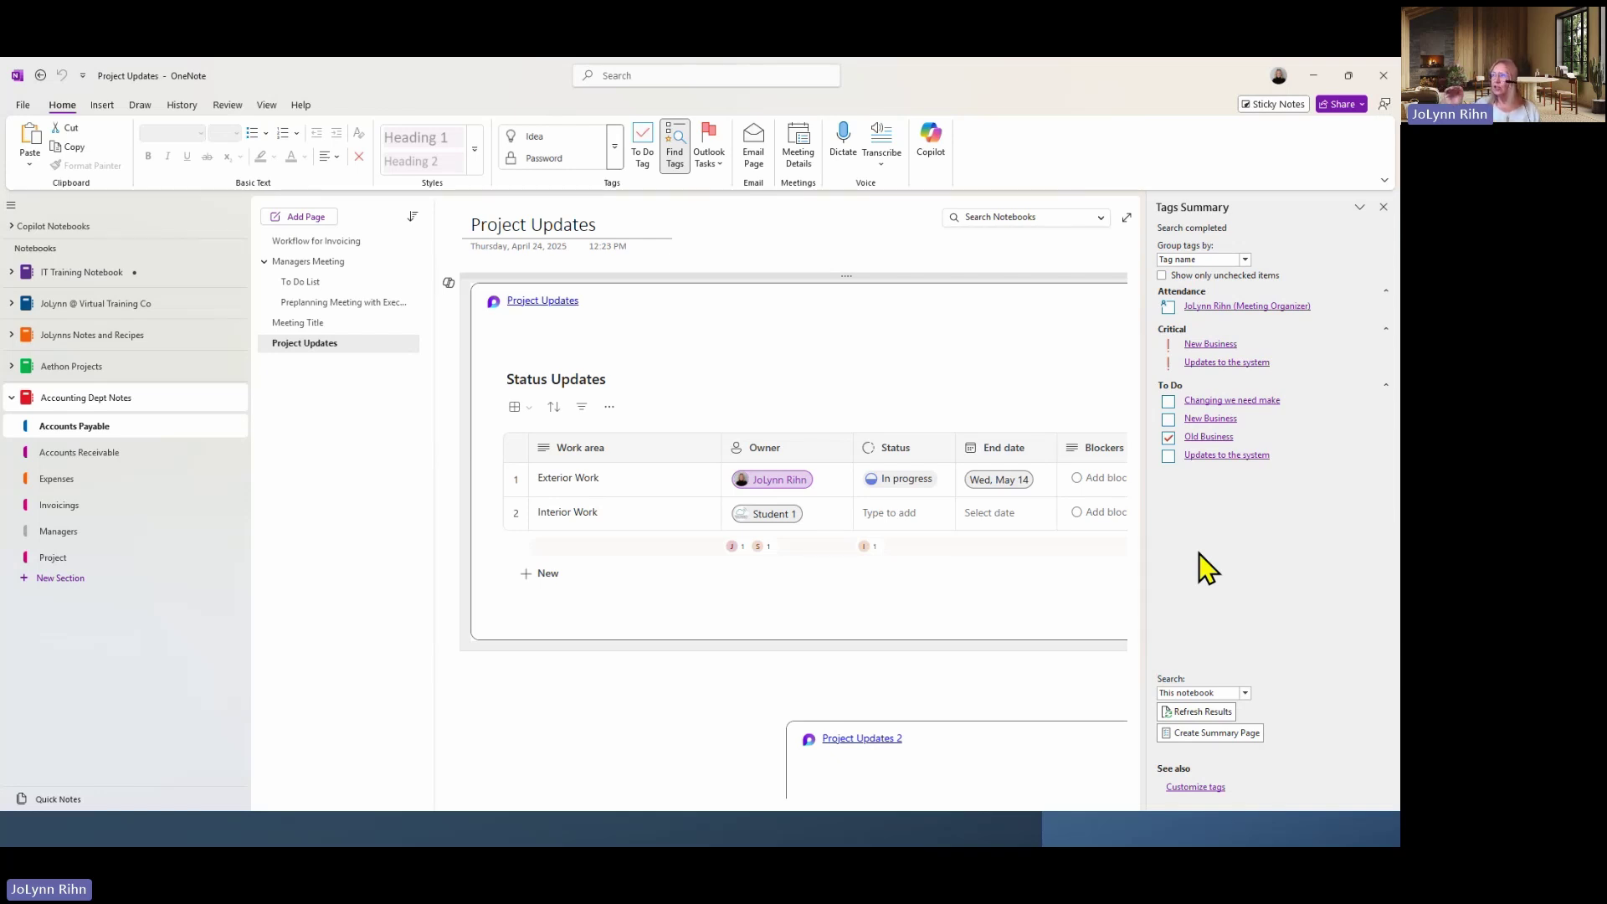
{"action": "left_click", "coordinate": [1177, 710]}
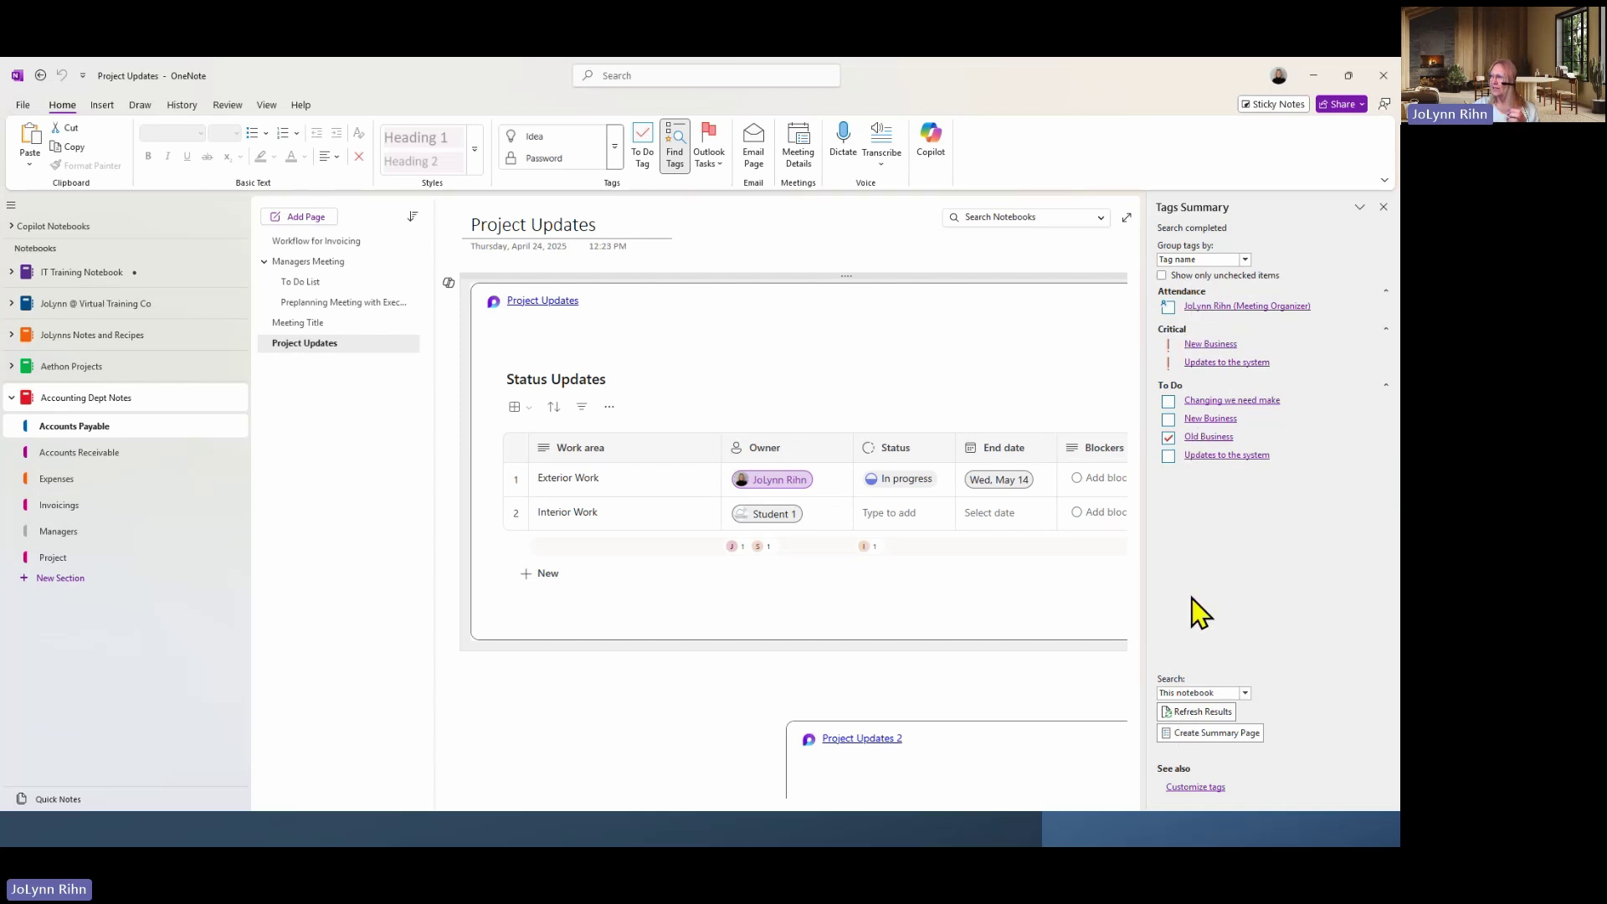
{"action": "left_click", "coordinate": [1177, 708]}
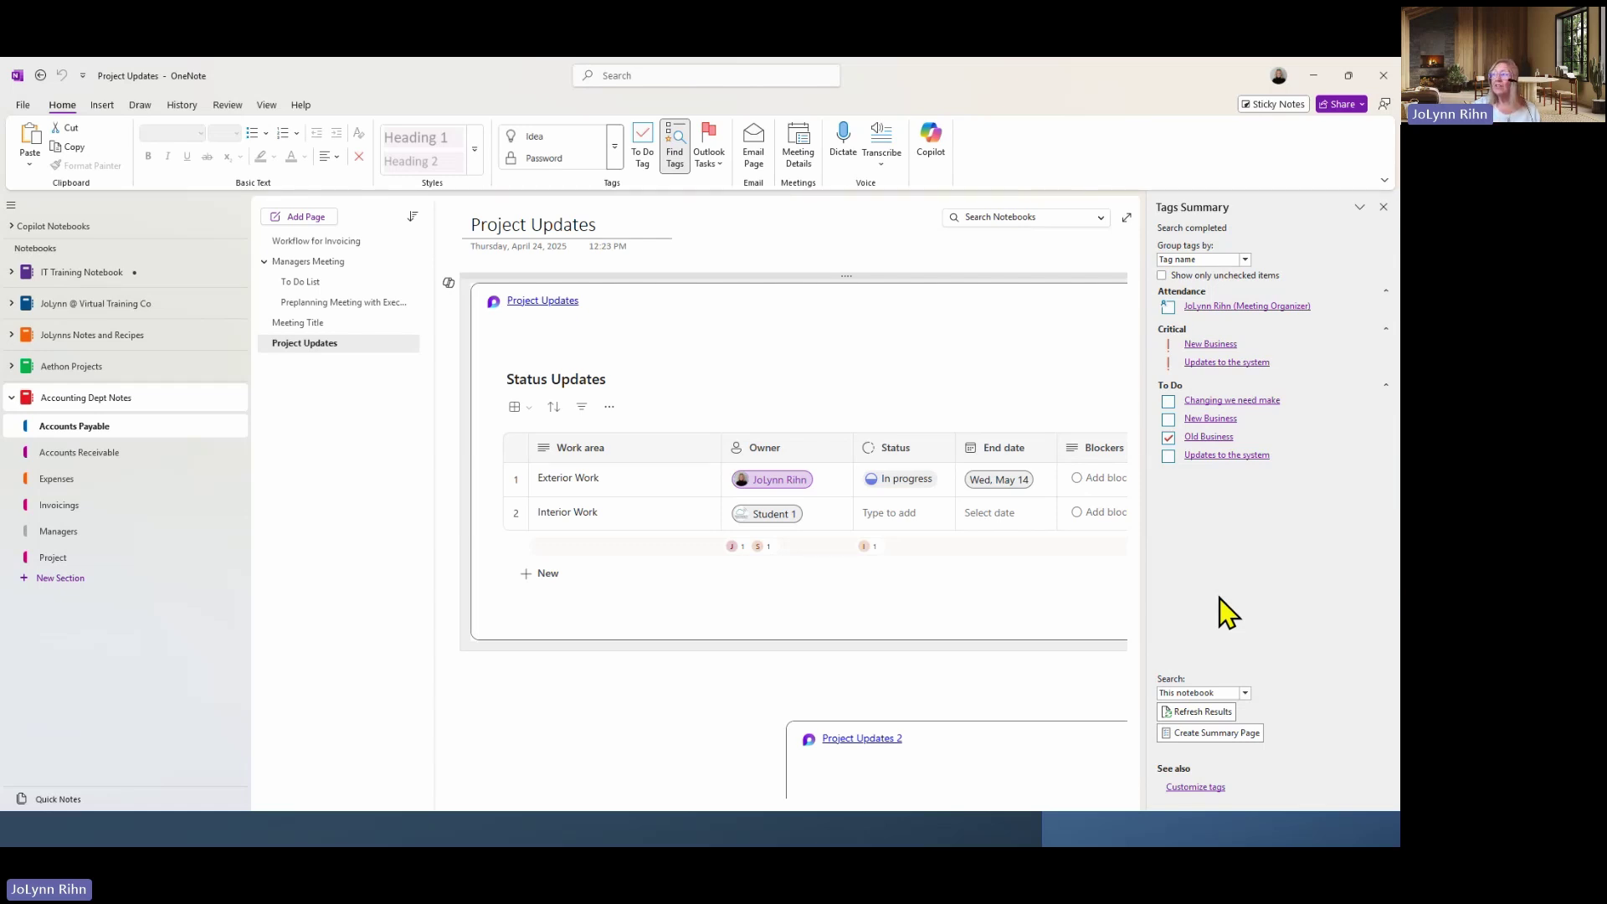
{"action": "left_click", "coordinate": [1205, 344]}
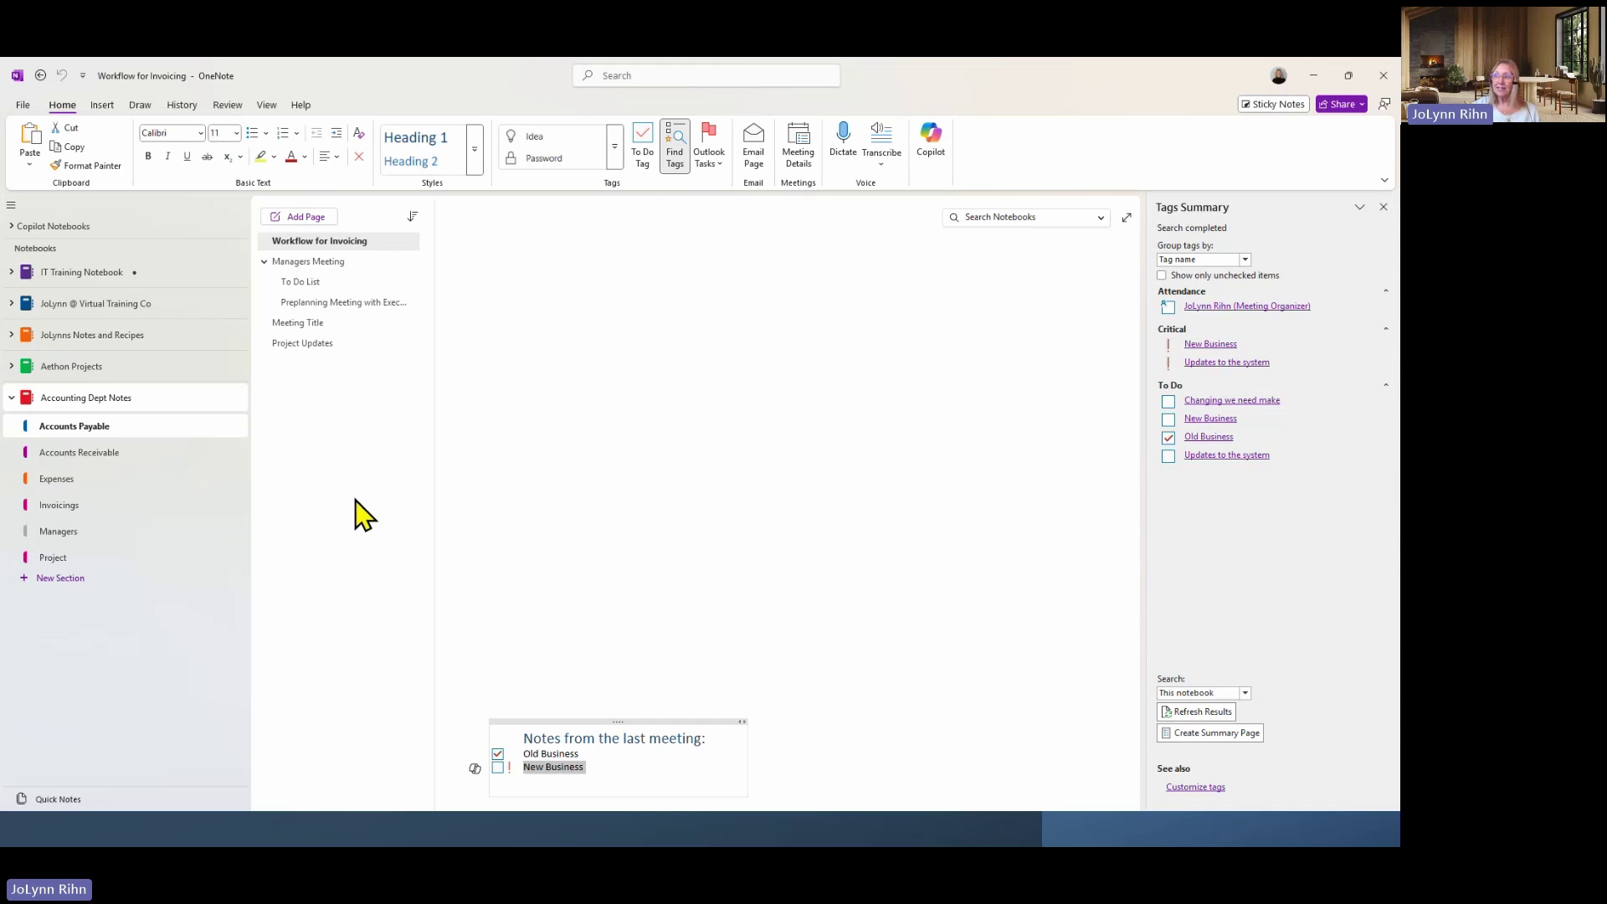
Move the "Notes from the last meeting:" container up to just below the page title and place the cursor beneath New Business.
{"action": "left_click_drag", "start_coordinate": [619, 723], "coordinate": [617, 288]}
{"action": "left_click", "coordinate": [610, 340]}
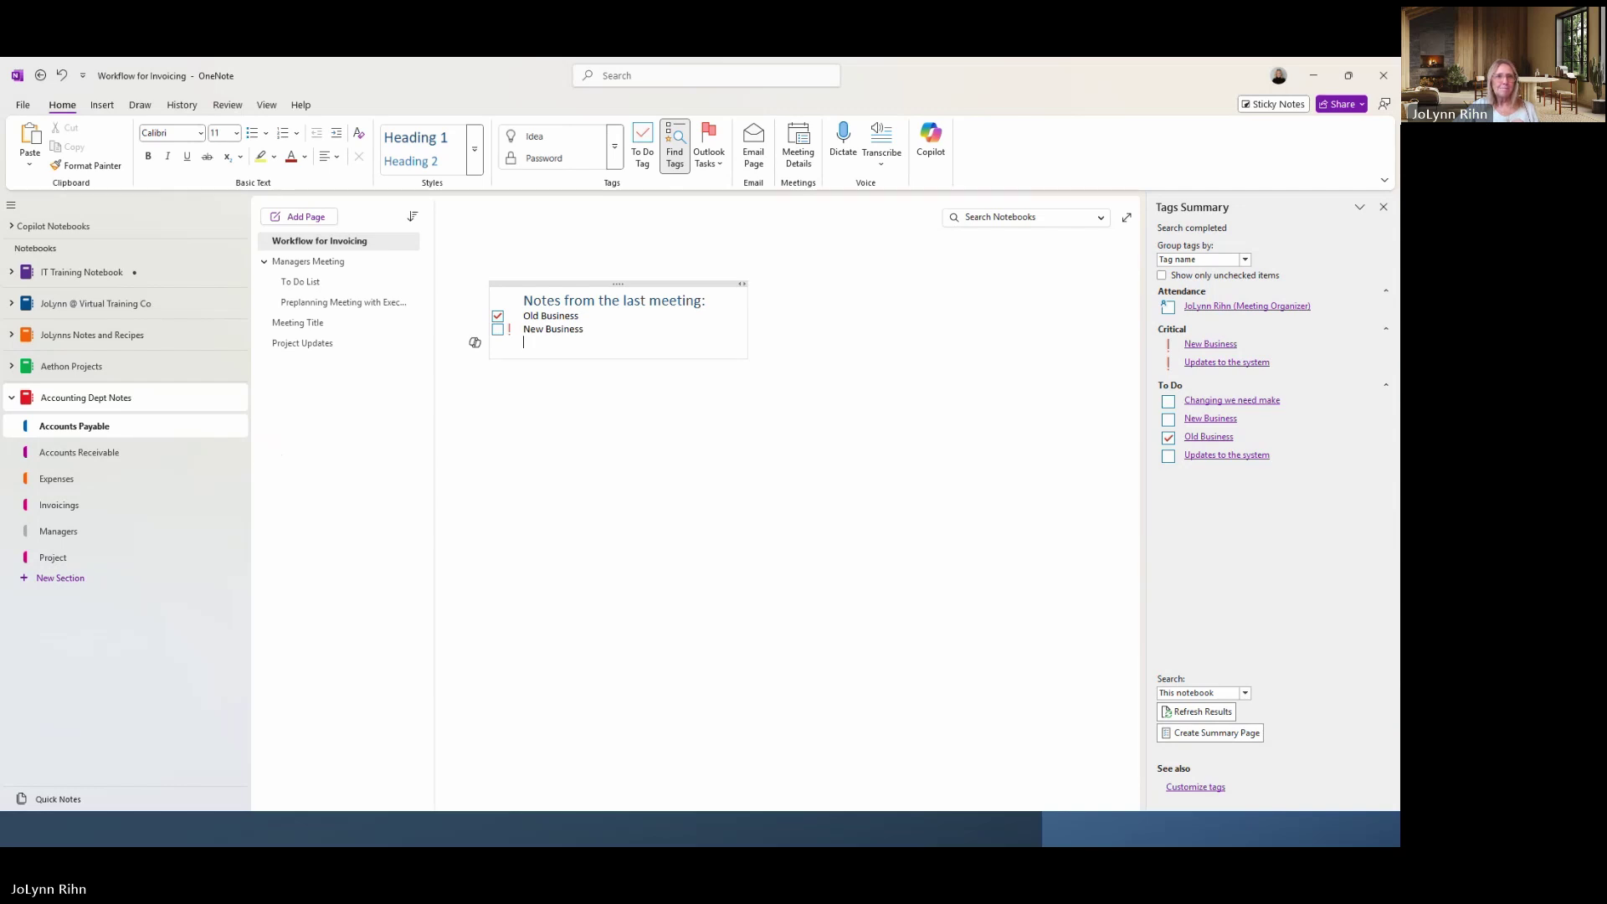
{"action": "key", "text": "alt+Tab"}
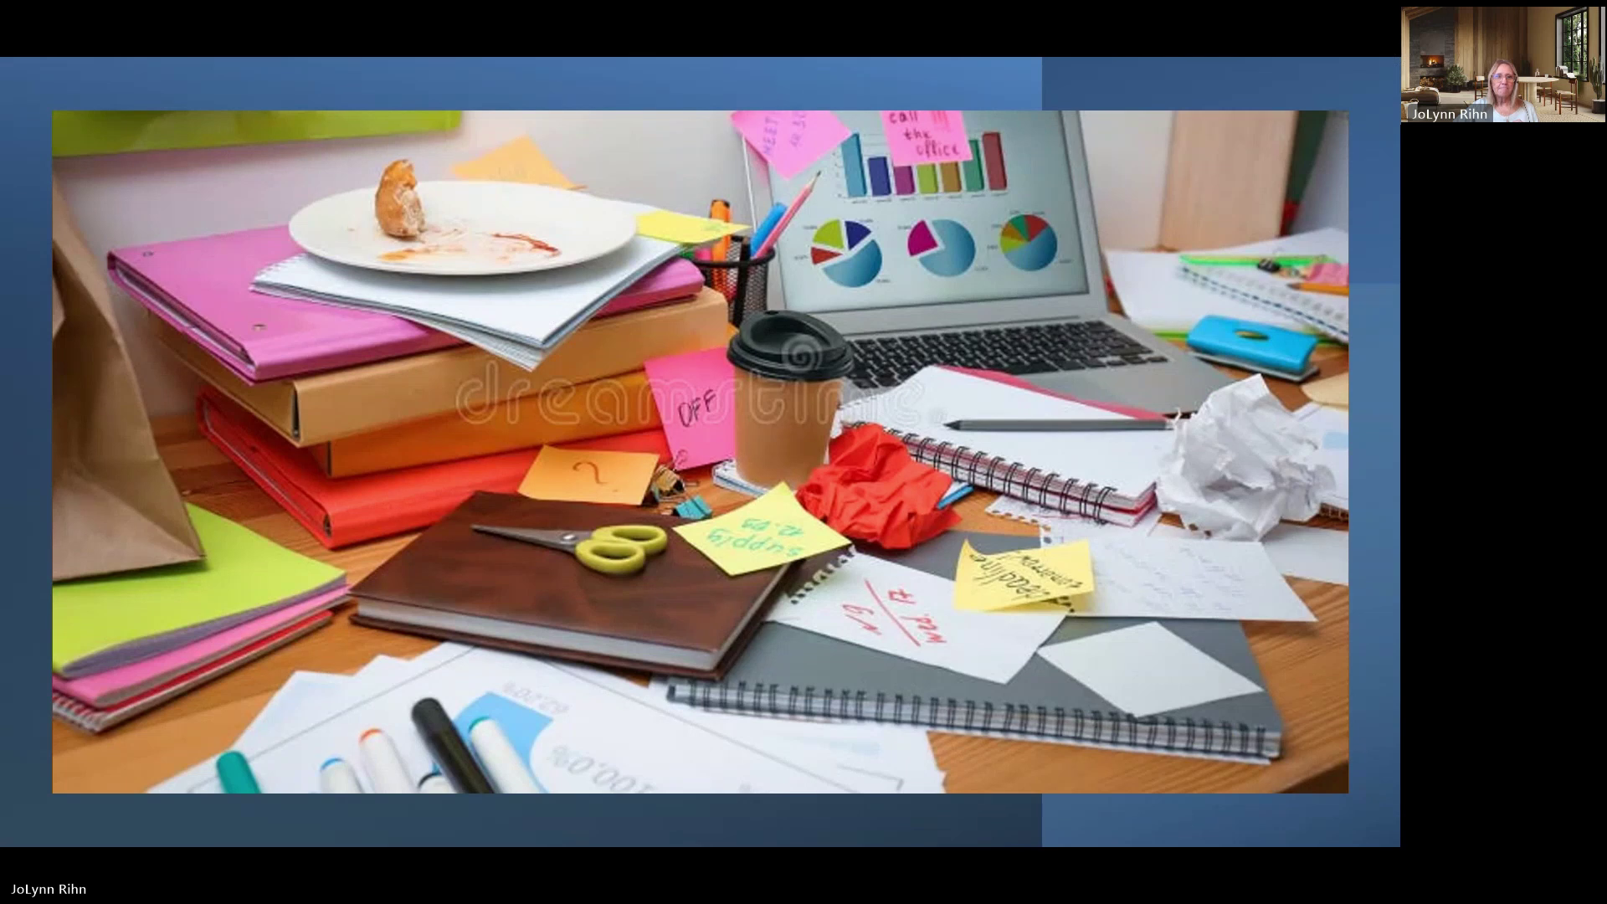
{"action": "key", "text": "alt+Tab"}
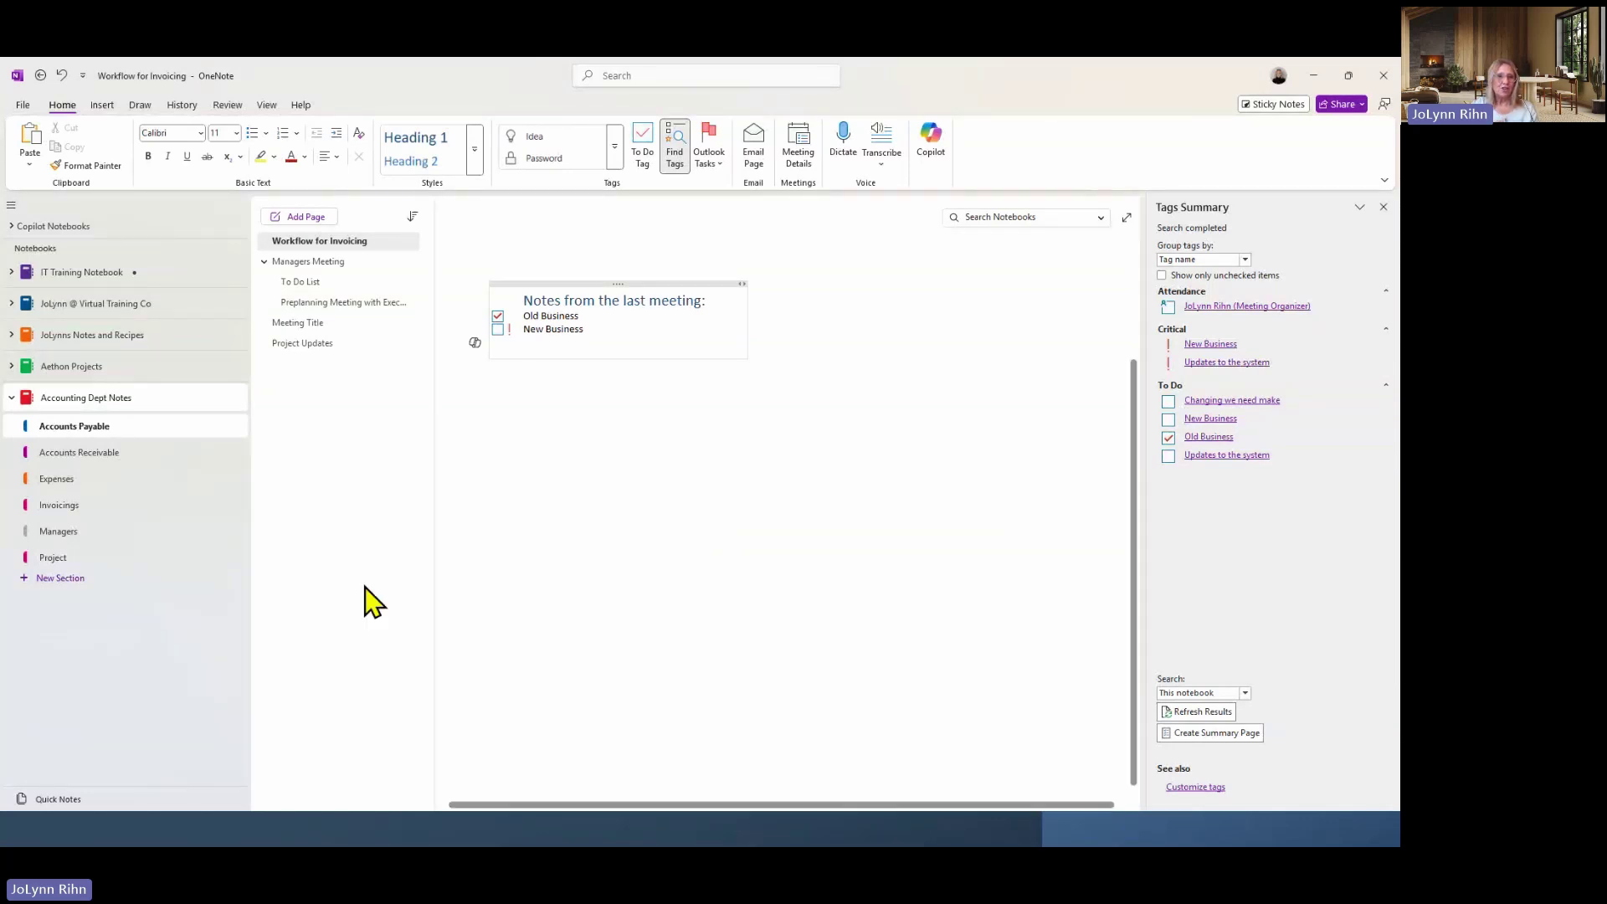
View the password protection options for the Project section, and close them along with the tags summary.
{"action": "right_click", "coordinate": [63, 557]}
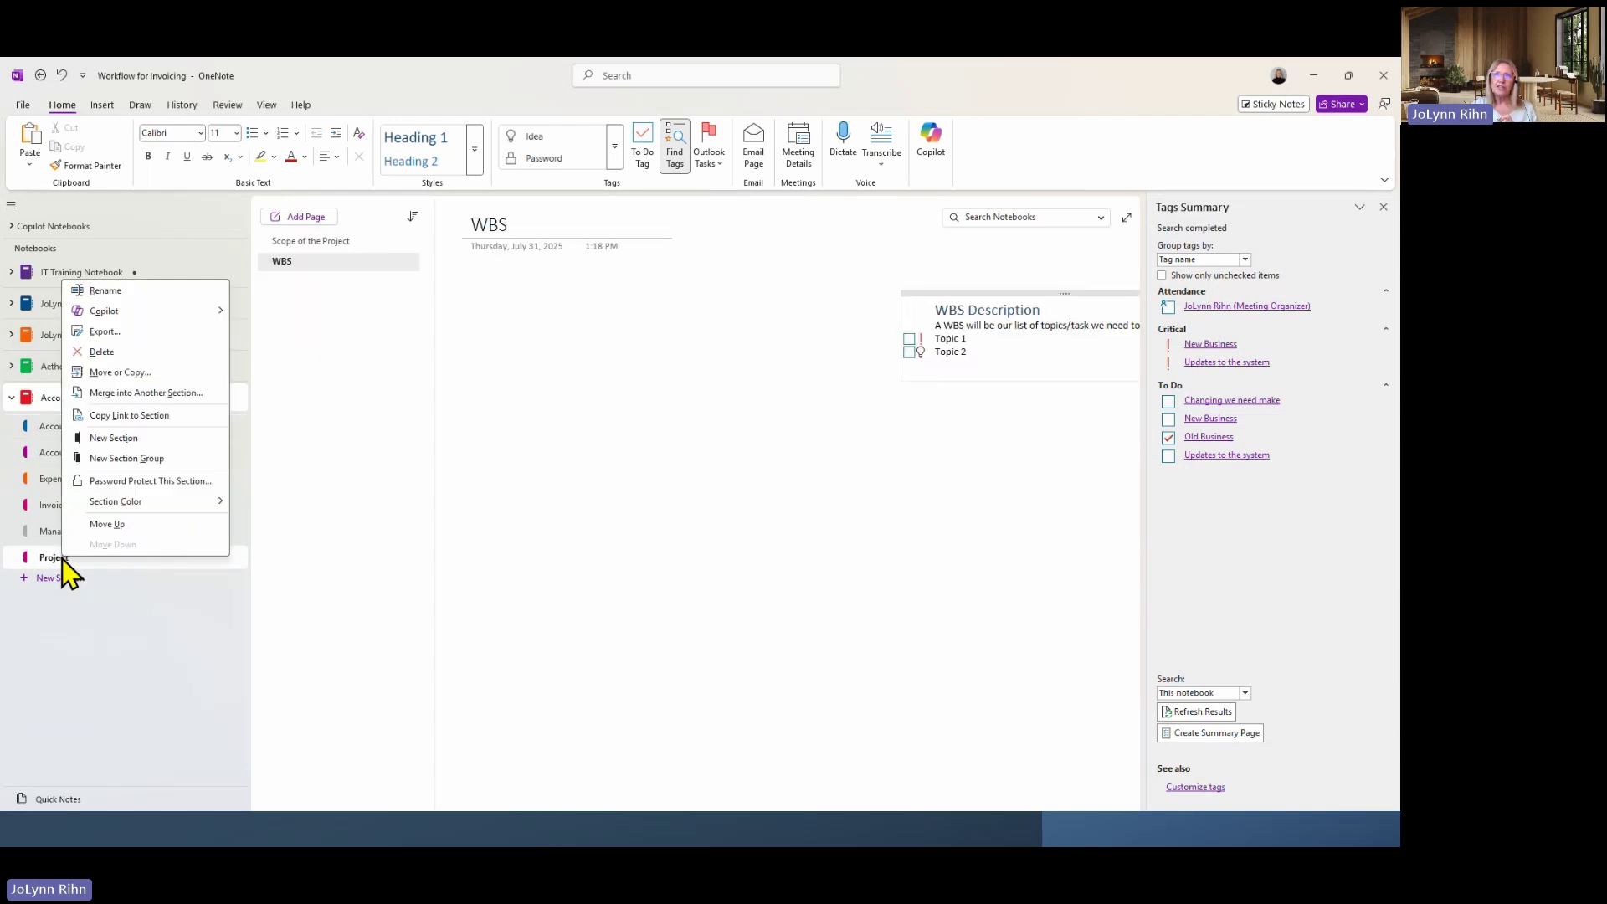
{"action": "left_click", "coordinate": [165, 483]}
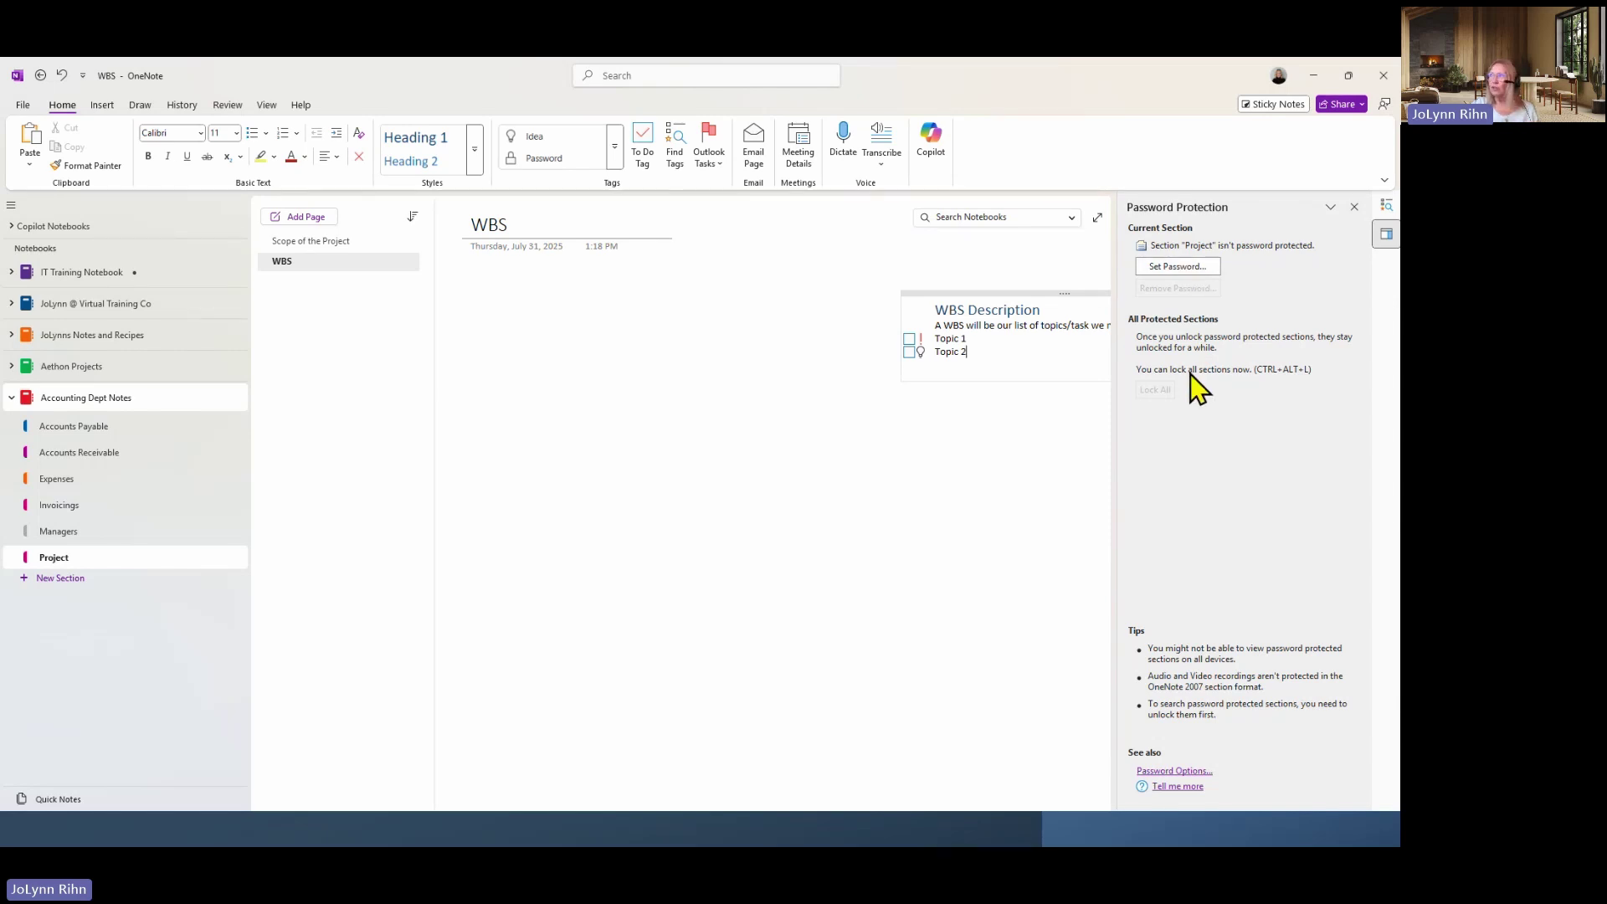
{"action": "left_click", "coordinate": [1355, 207]}
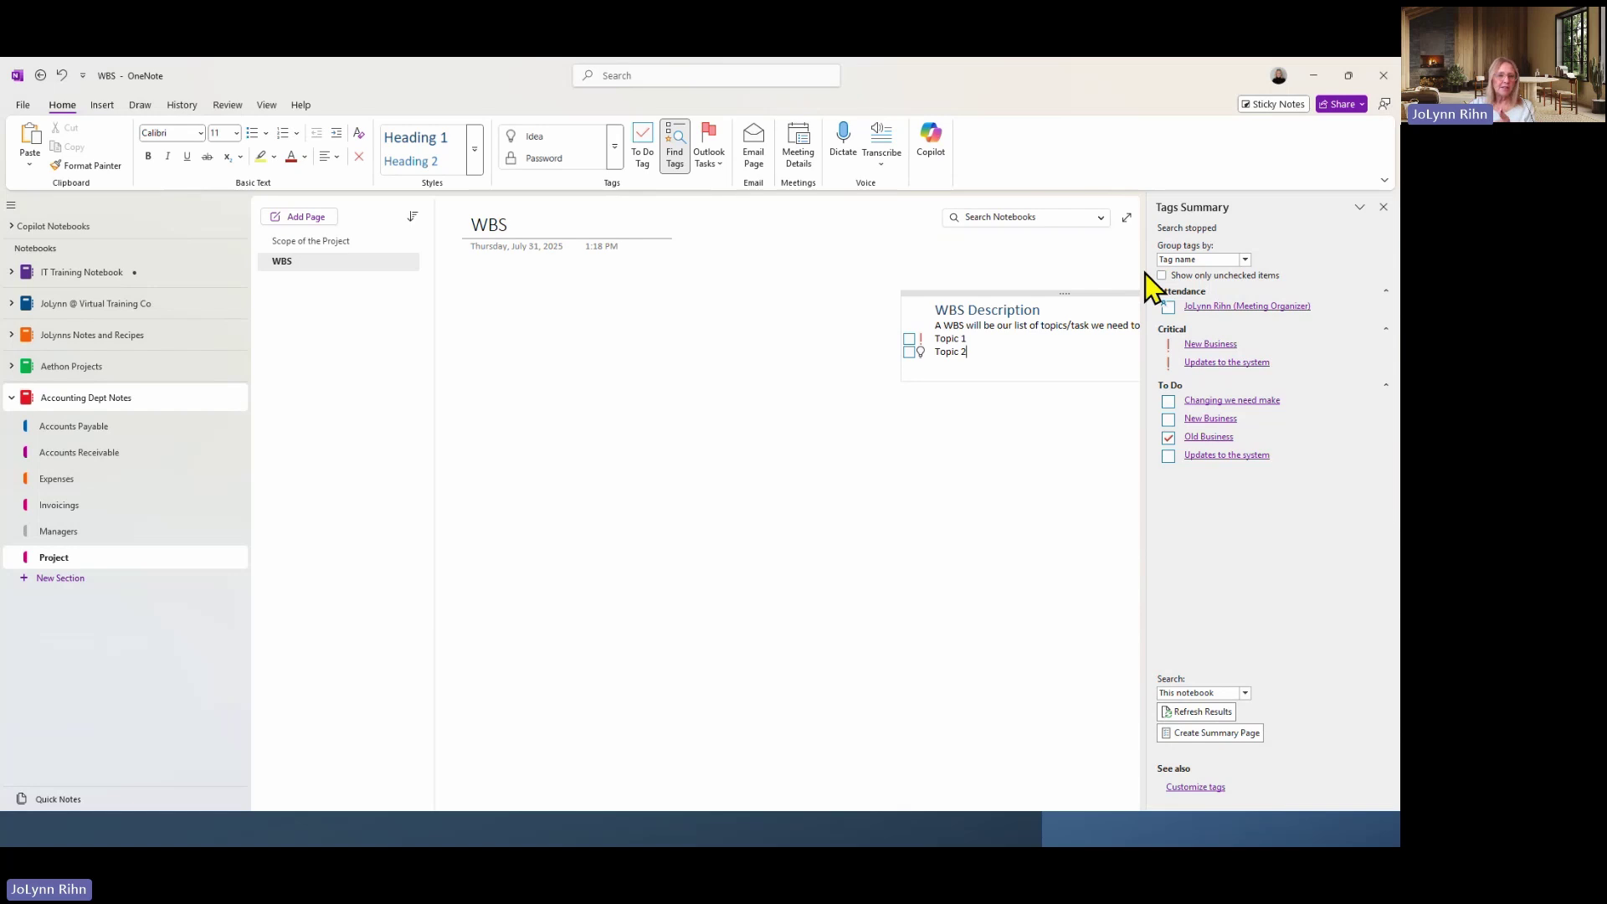
{"action": "left_click", "coordinate": [1382, 207]}
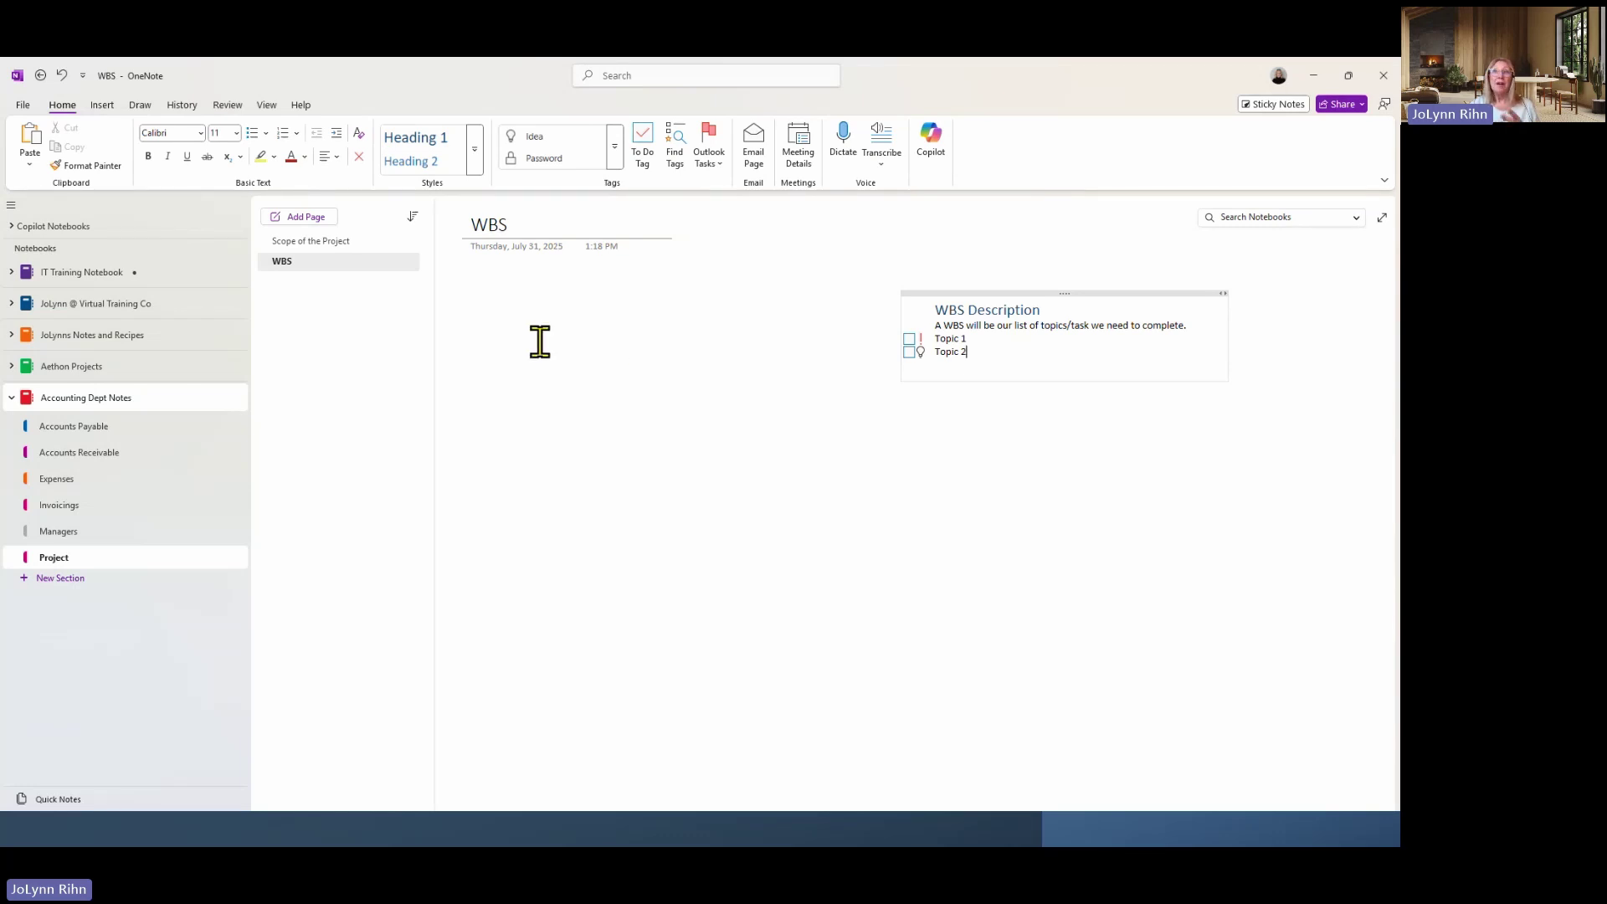
{"action": "left_click", "coordinate": [106, 111]}
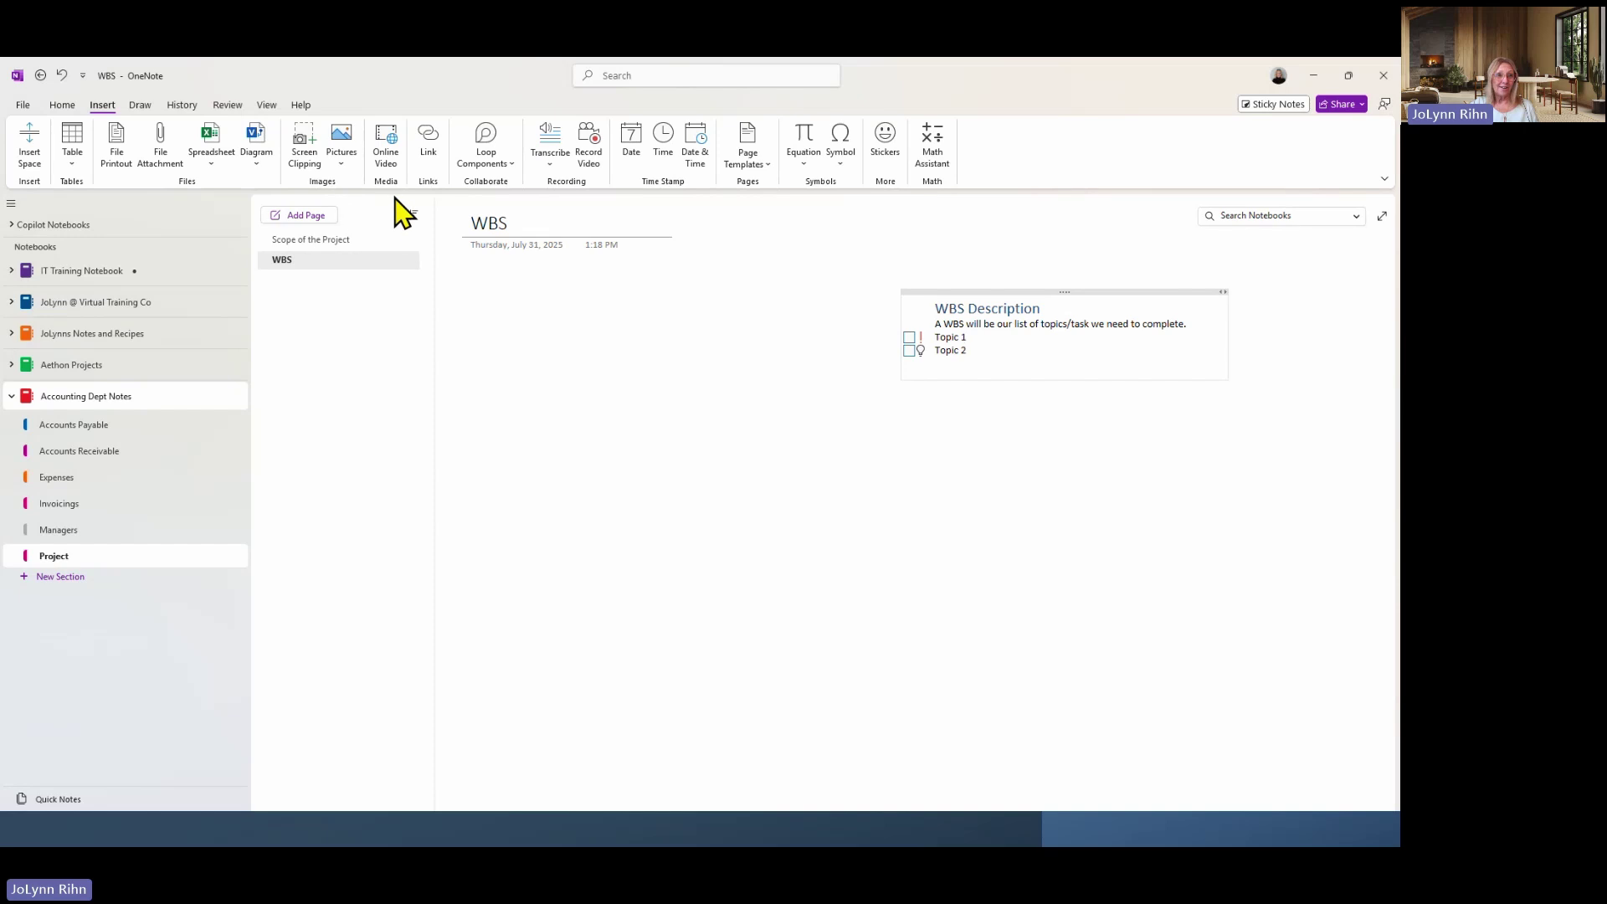
{"action": "left_click", "coordinate": [72, 167]}
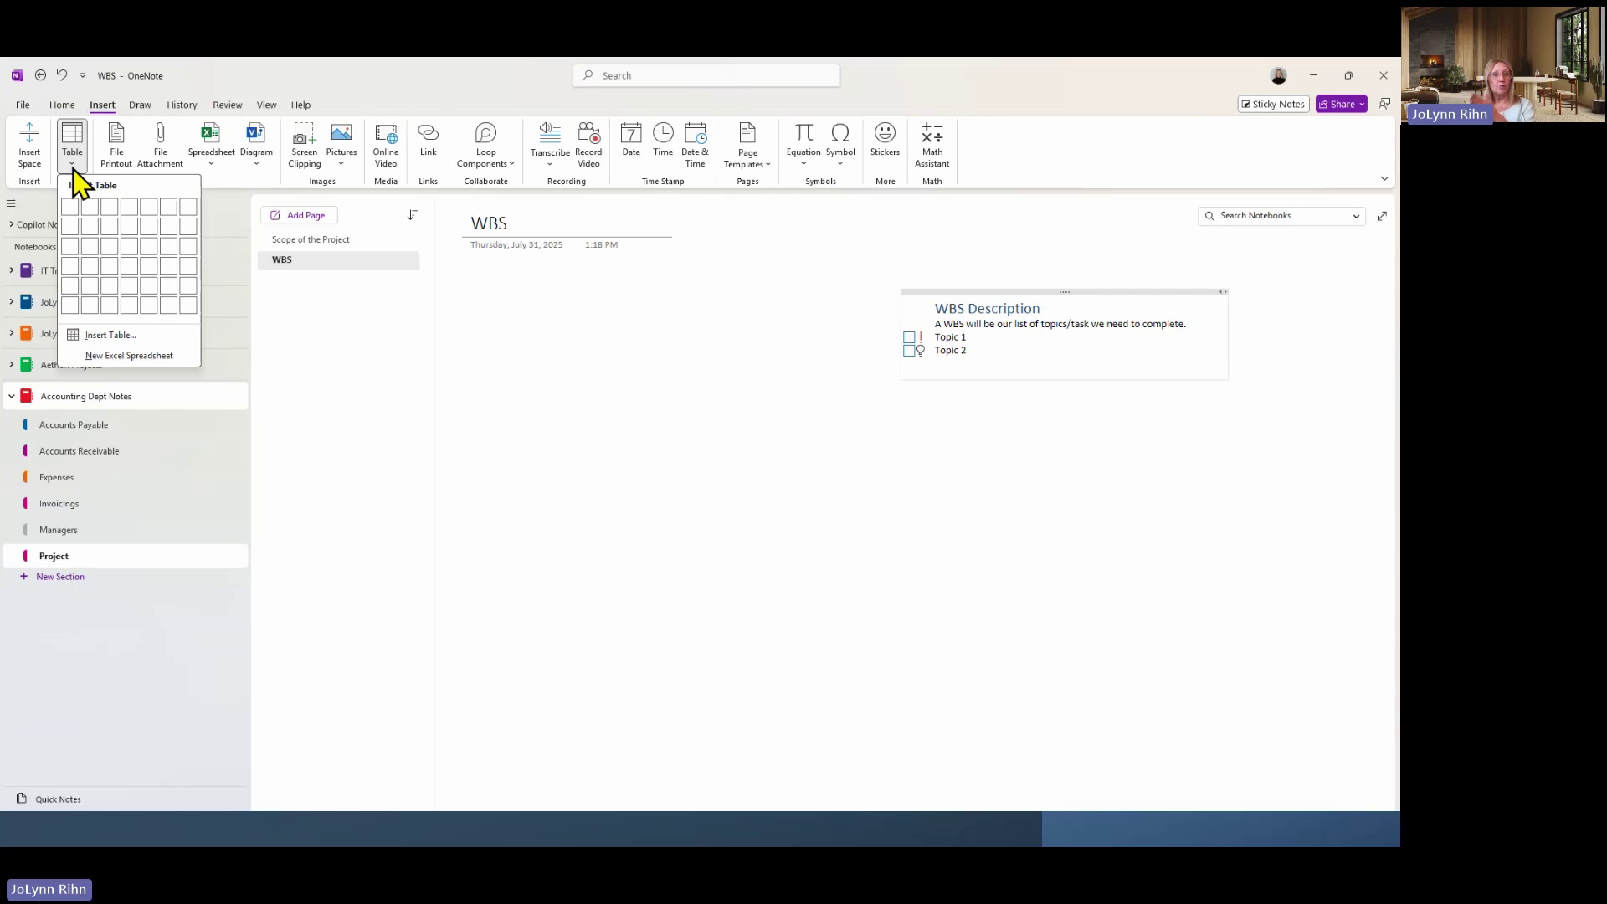
{"action": "left_click", "coordinate": [117, 243]}
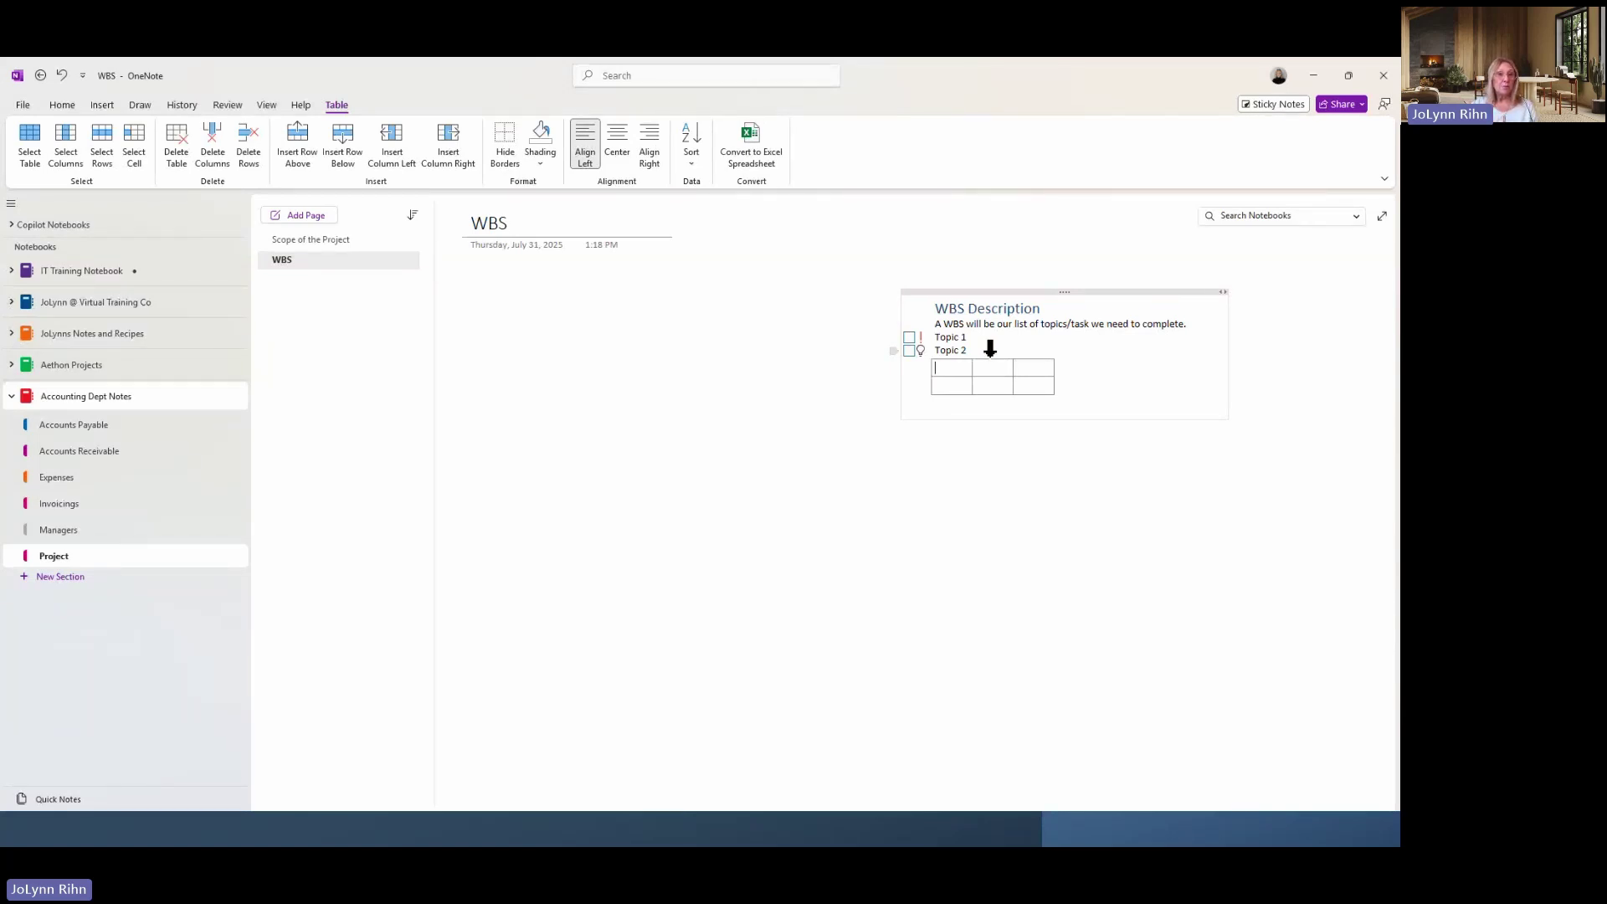
{"action": "key", "text": "ctrl+z"}
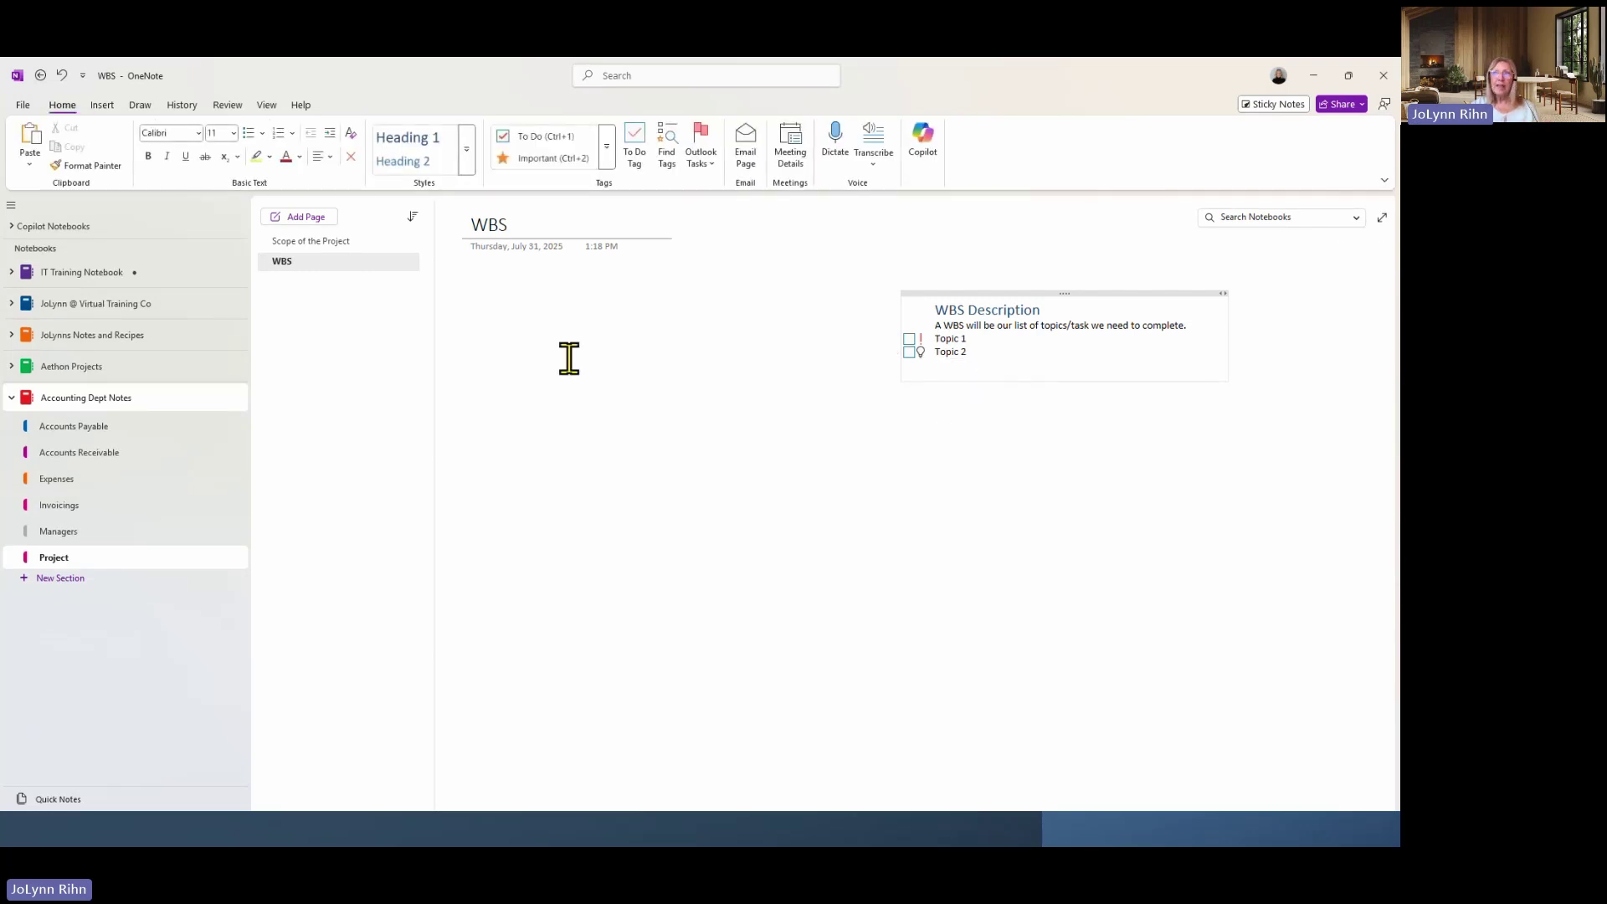
Insert a table with three rows and three columns in empty page space, and move it up level with the WBS Description note.
{"action": "left_click", "coordinate": [484, 530]}
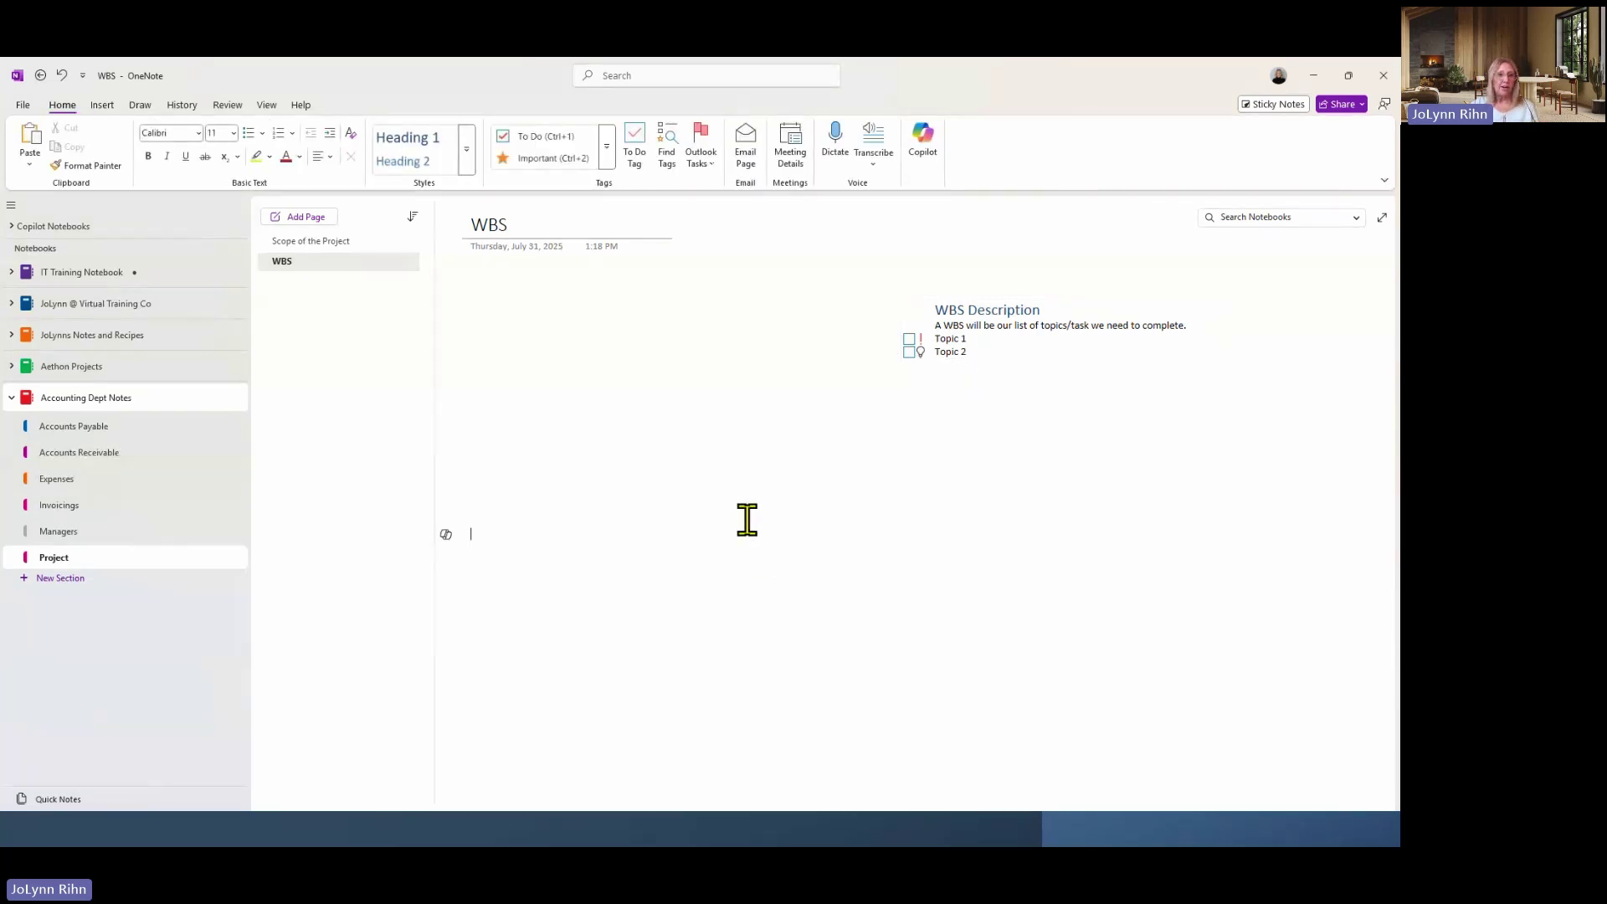
{"action": "left_click", "coordinate": [105, 108]}
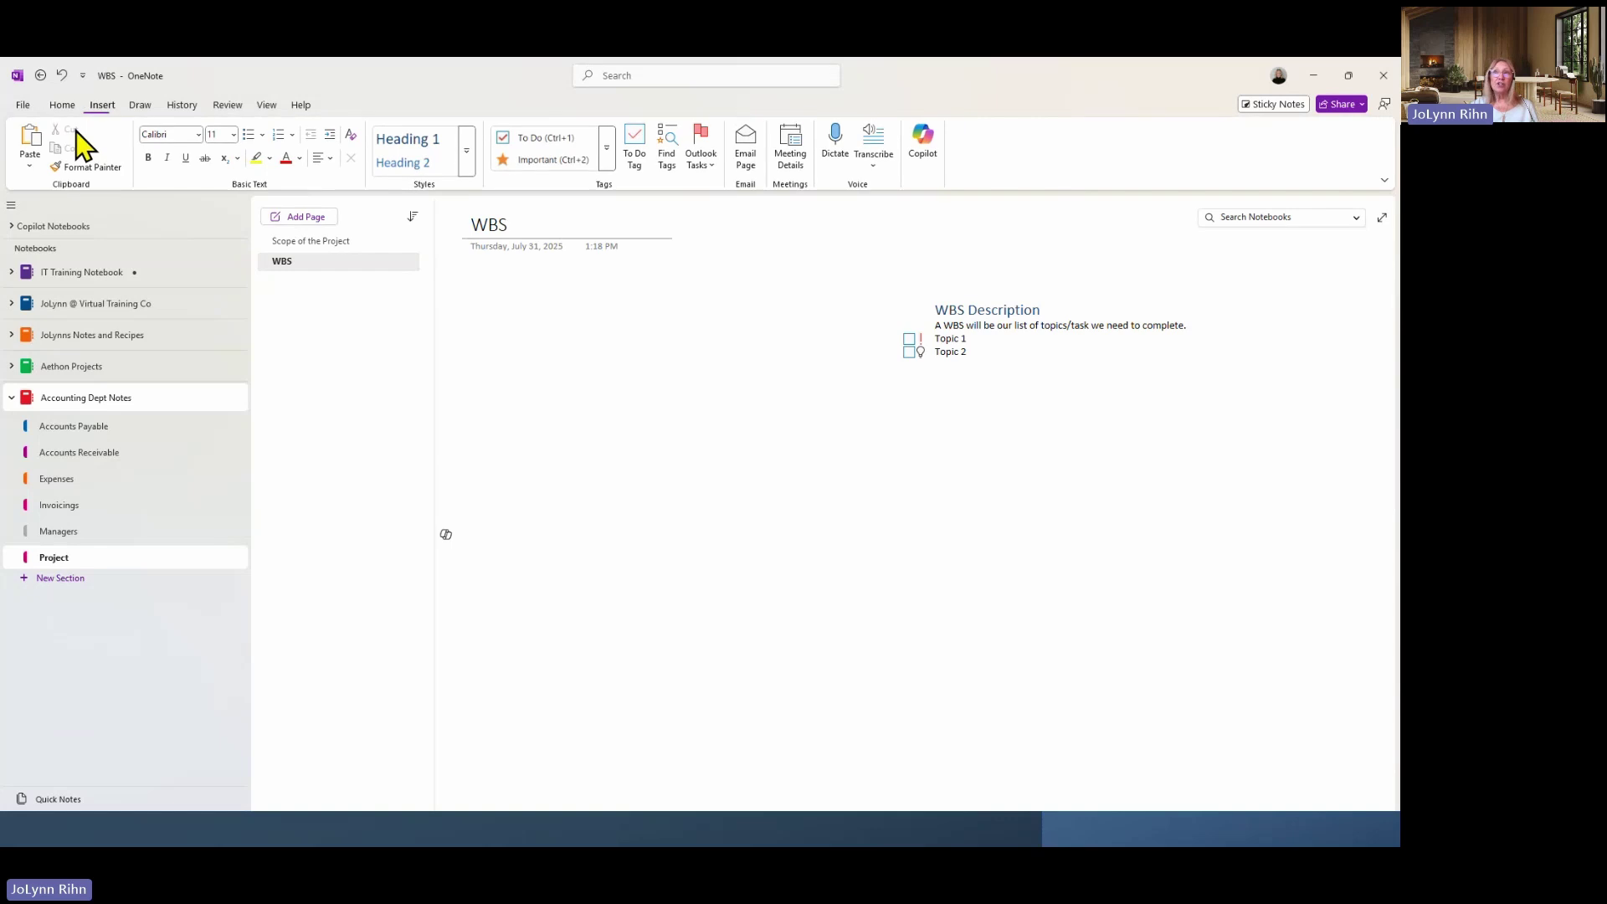
{"action": "left_click", "coordinate": [72, 155]}
{"action": "left_click", "coordinate": [104, 242]}
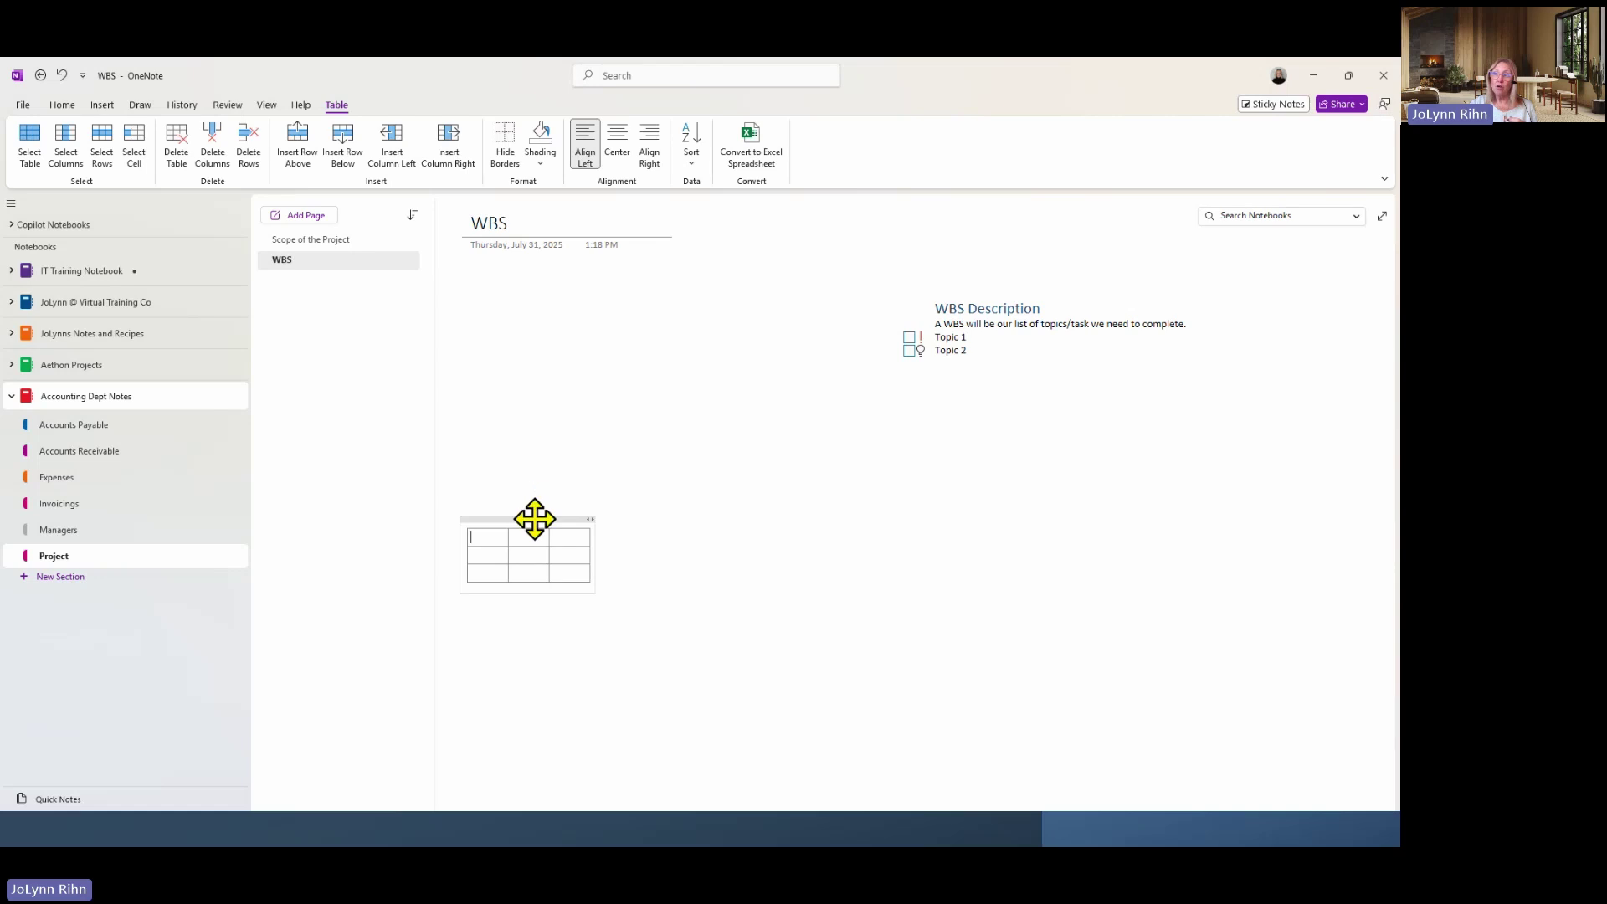
{"action": "left_click_drag", "start_coordinate": [534, 520], "coordinate": [534, 309]}
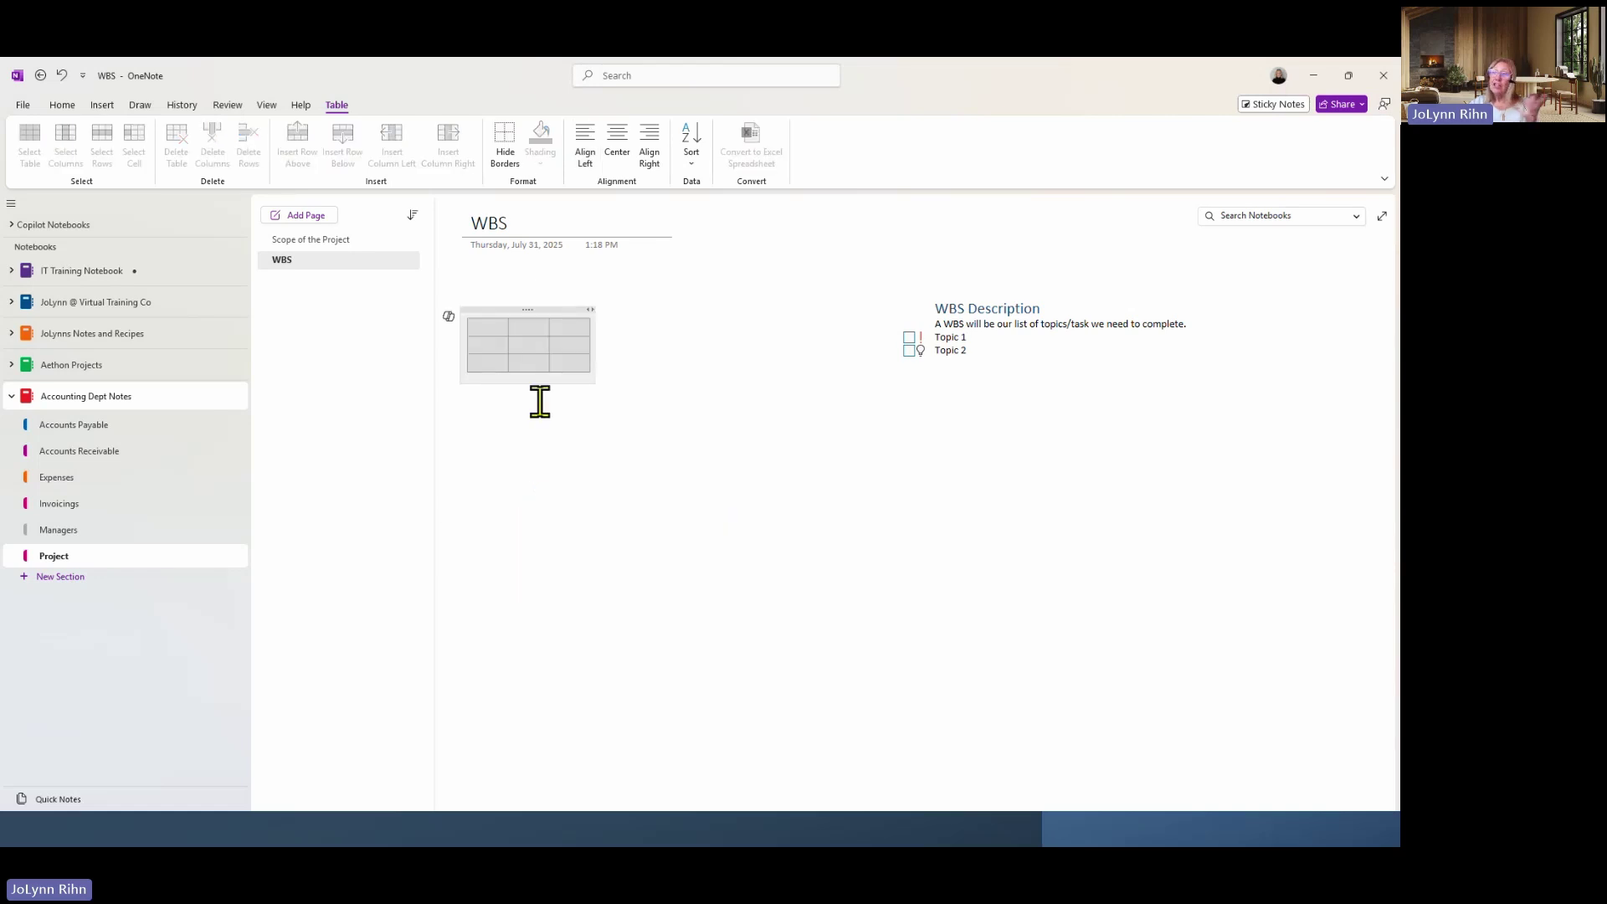
{"action": "left_click", "coordinate": [498, 328]}
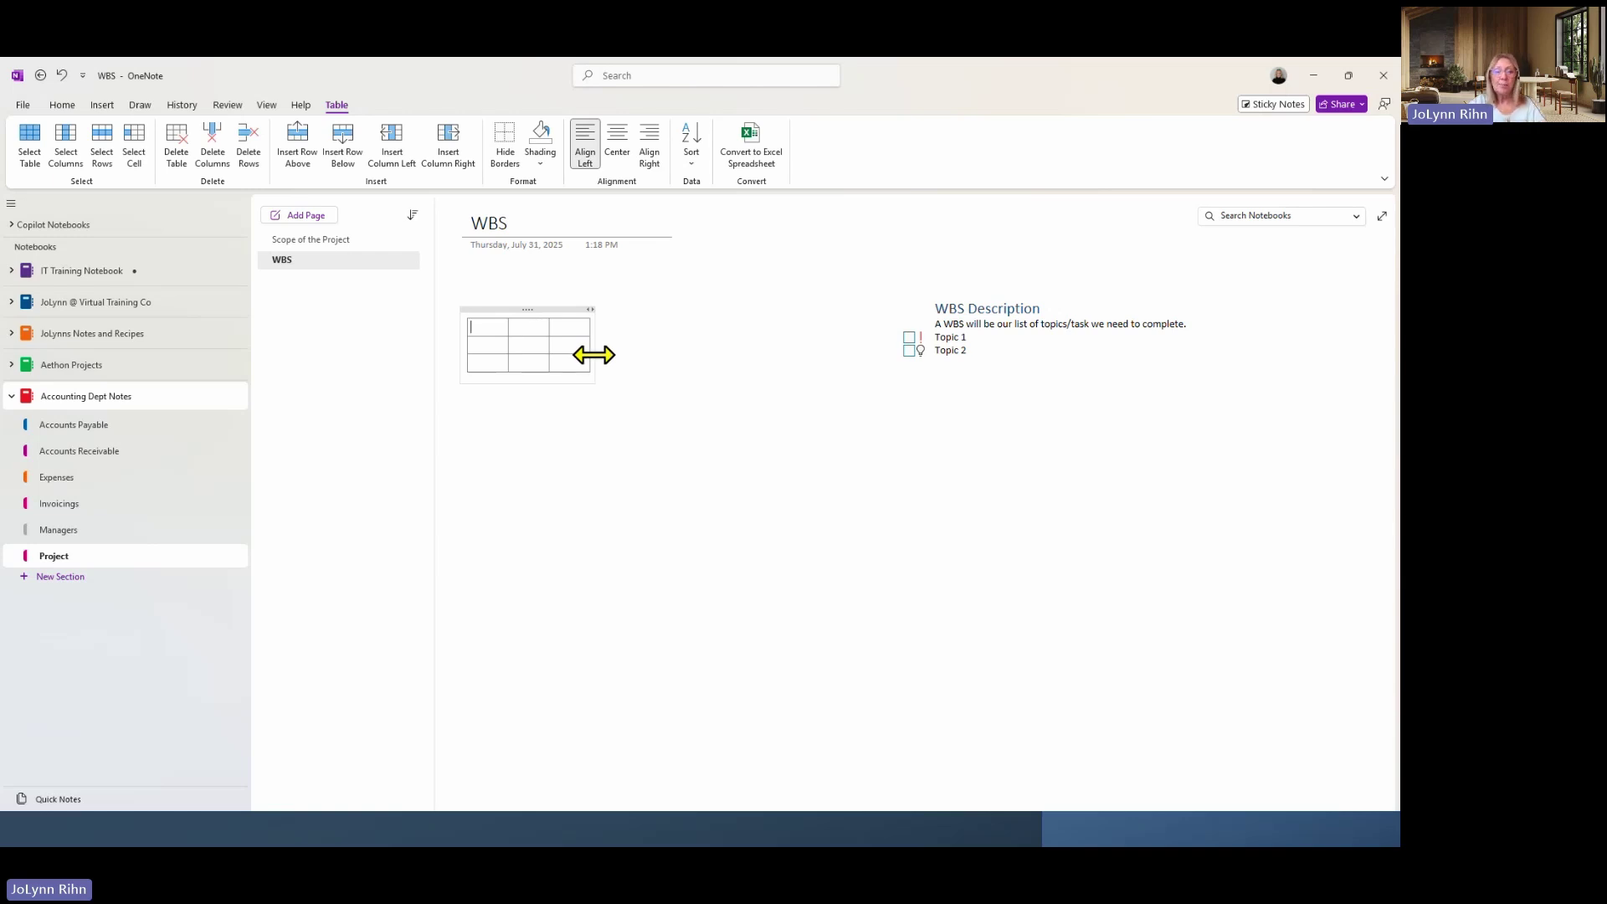
Fill the table's first row with the headings Name, Department and Cell phone number.
{"action": "type", "text": "Name"}
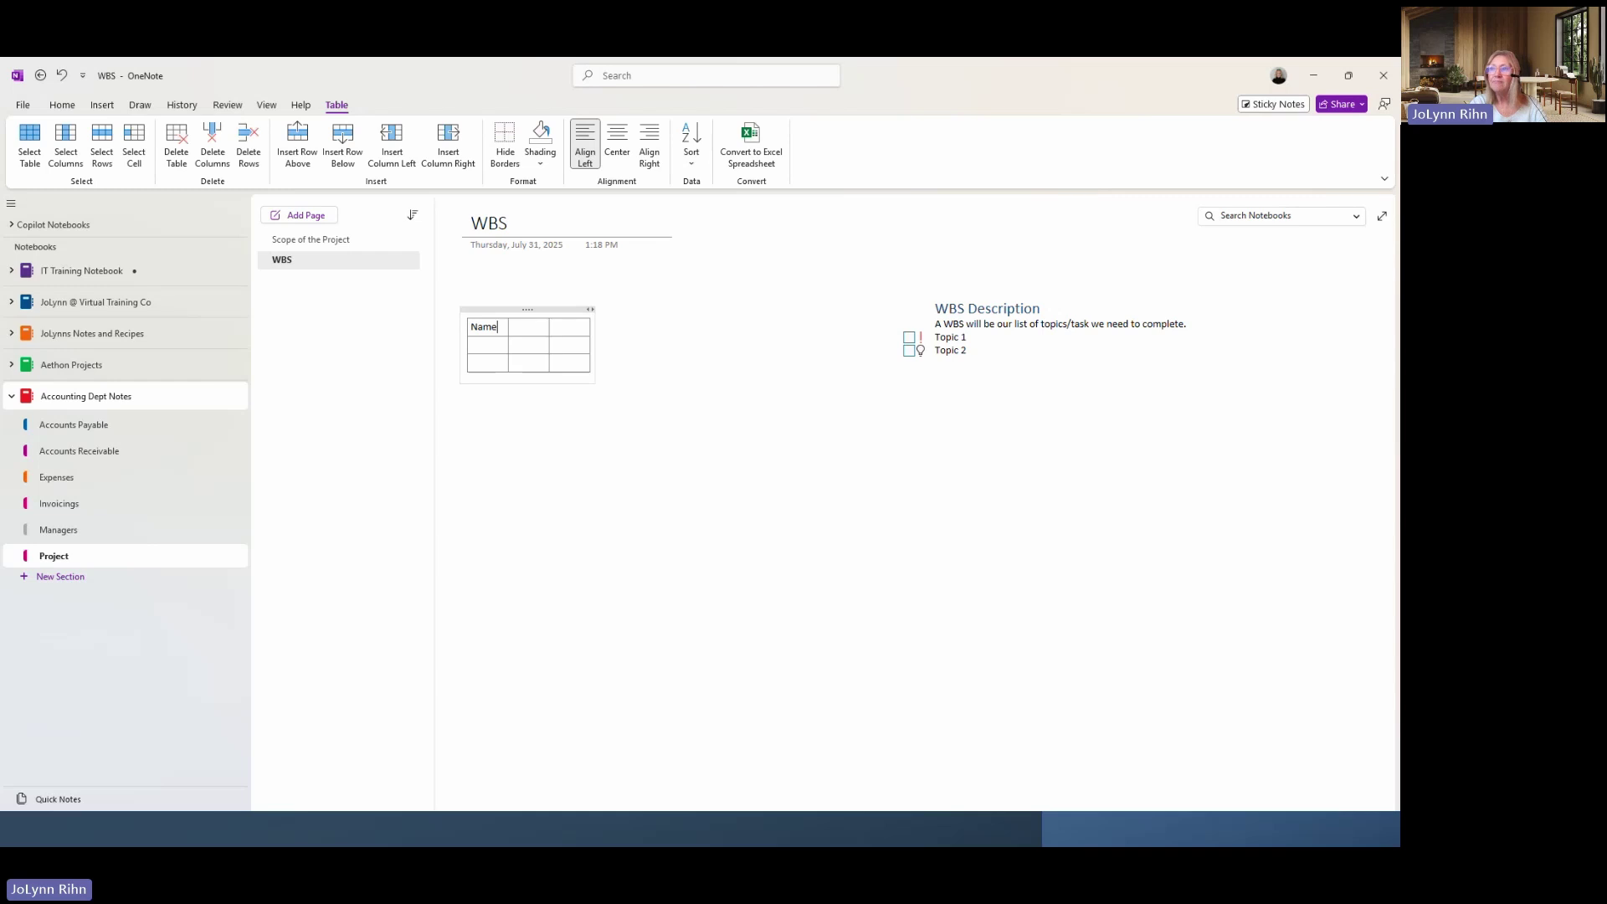
{"action": "key", "text": "Tab"}
{"action": "type", "text": "De"}
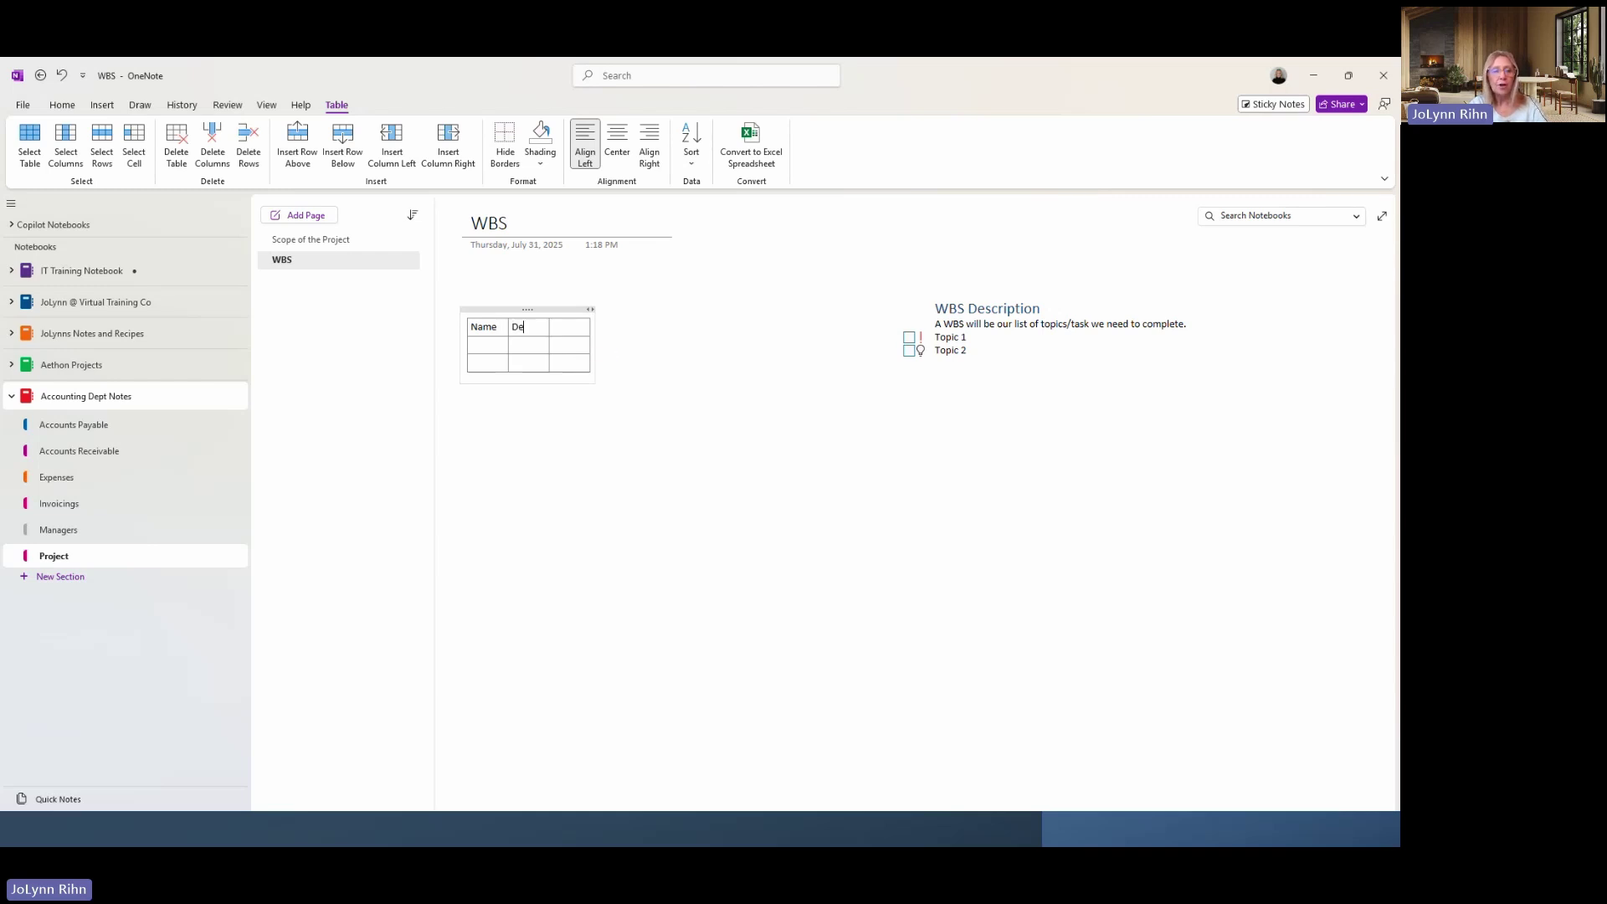
{"action": "type", "text": "partment"}
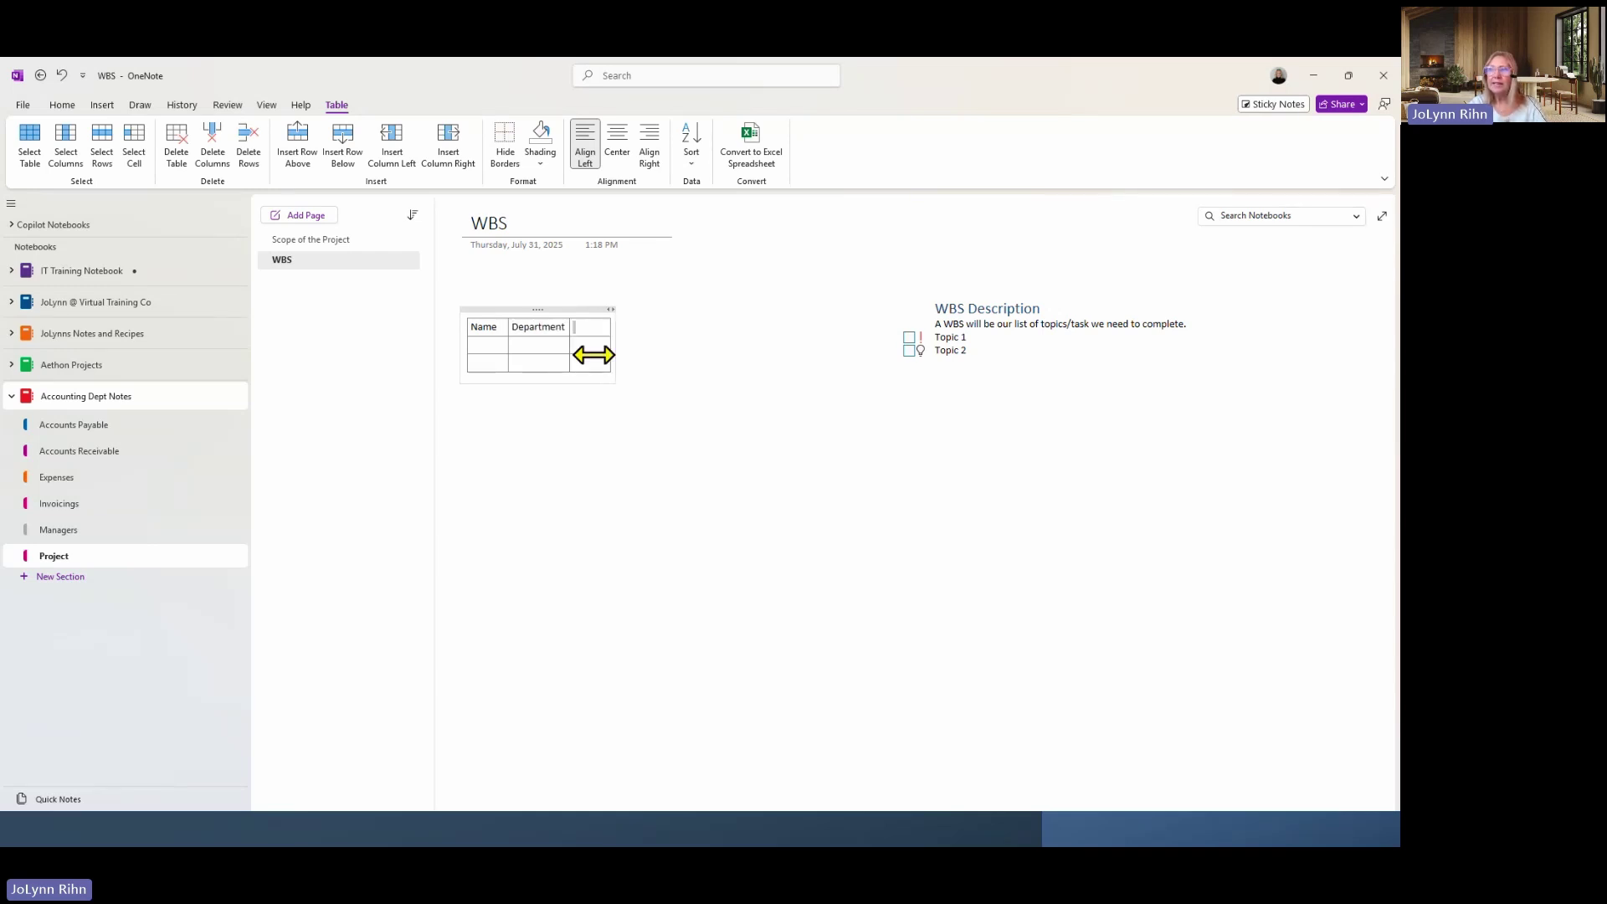
{"action": "key", "text": "Tab"}
{"action": "type", "text": "Cel"}
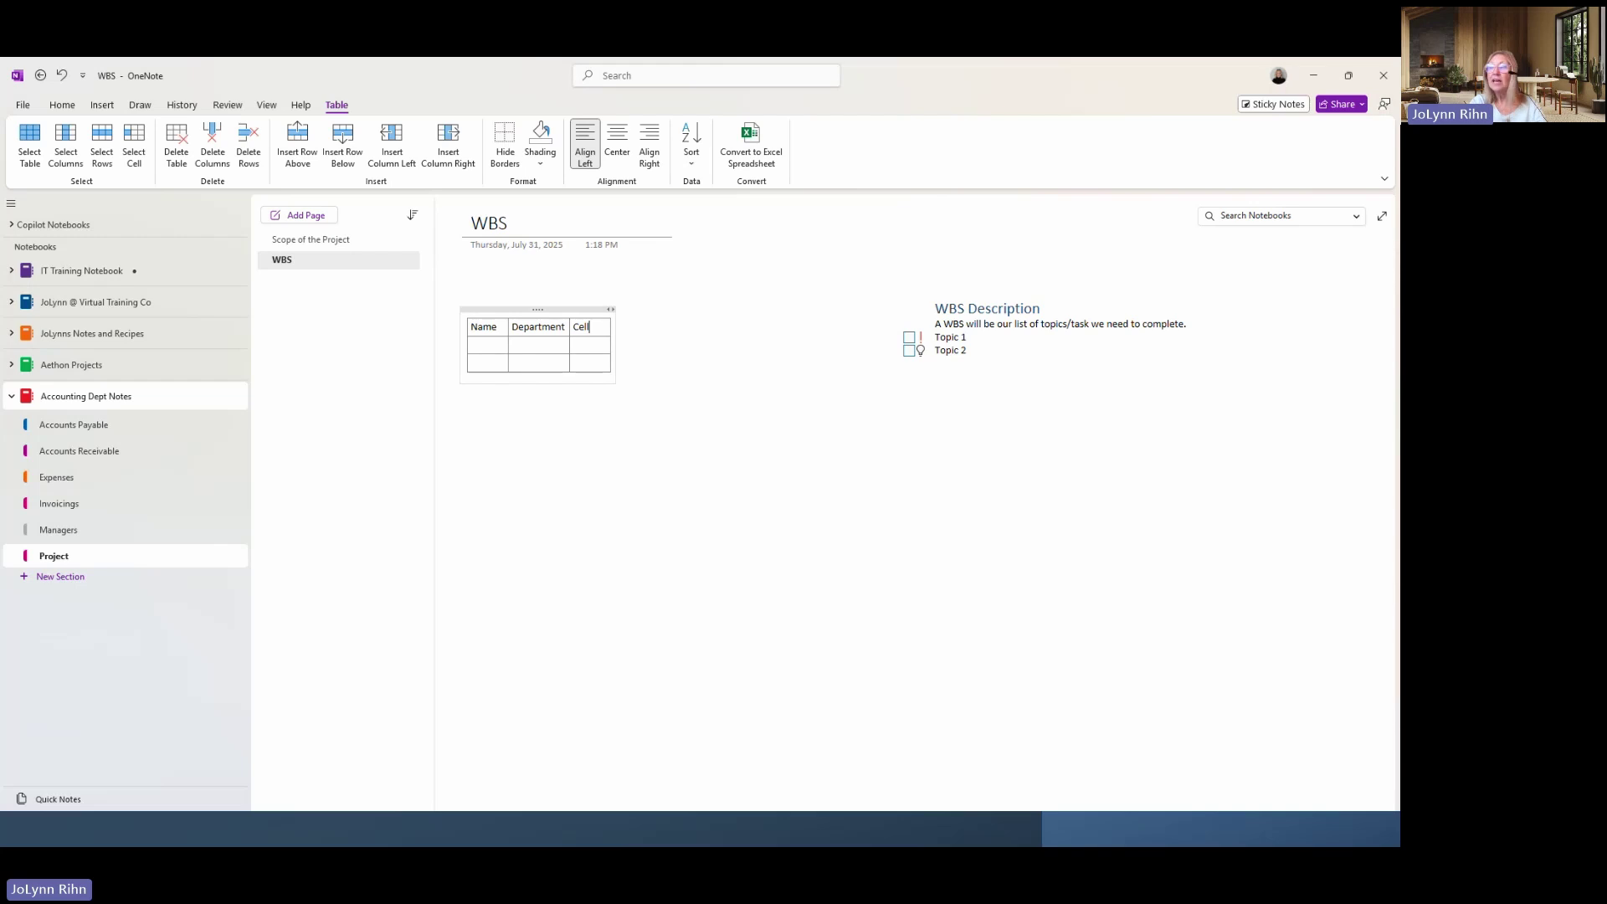
{"action": "type", "text": "l pho"}
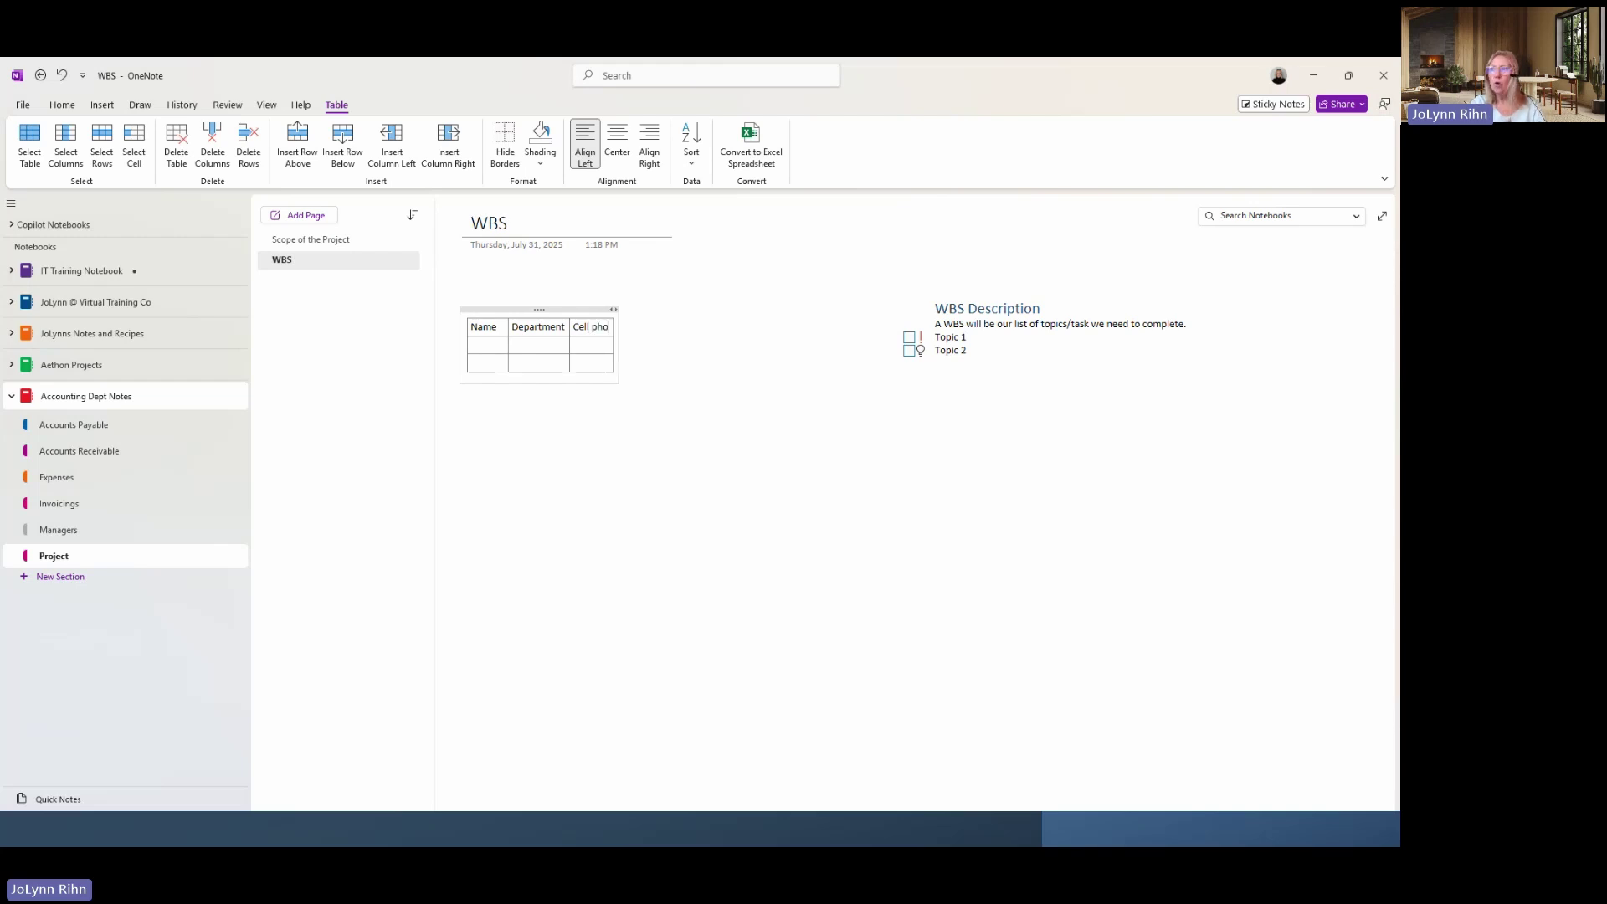
{"action": "type", "text": "ne number"}
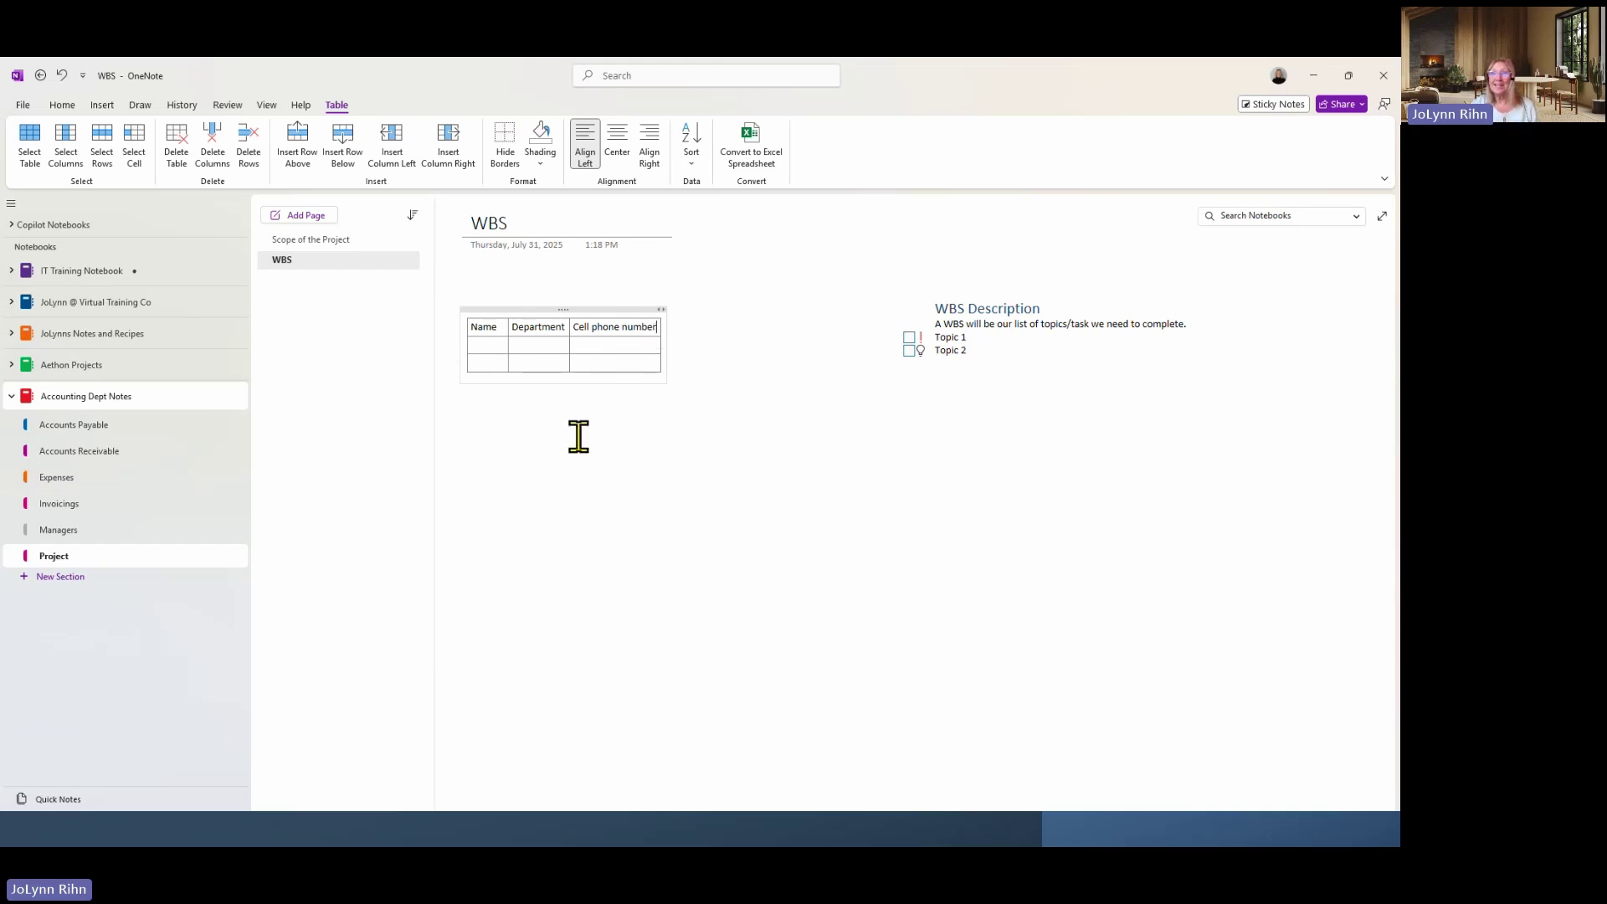
Insert a file printout of the Computer Shortcuts Word document from Training Documents > Computer Shortcuts into the empty space below the table.
{"action": "left_click", "coordinate": [542, 461]}
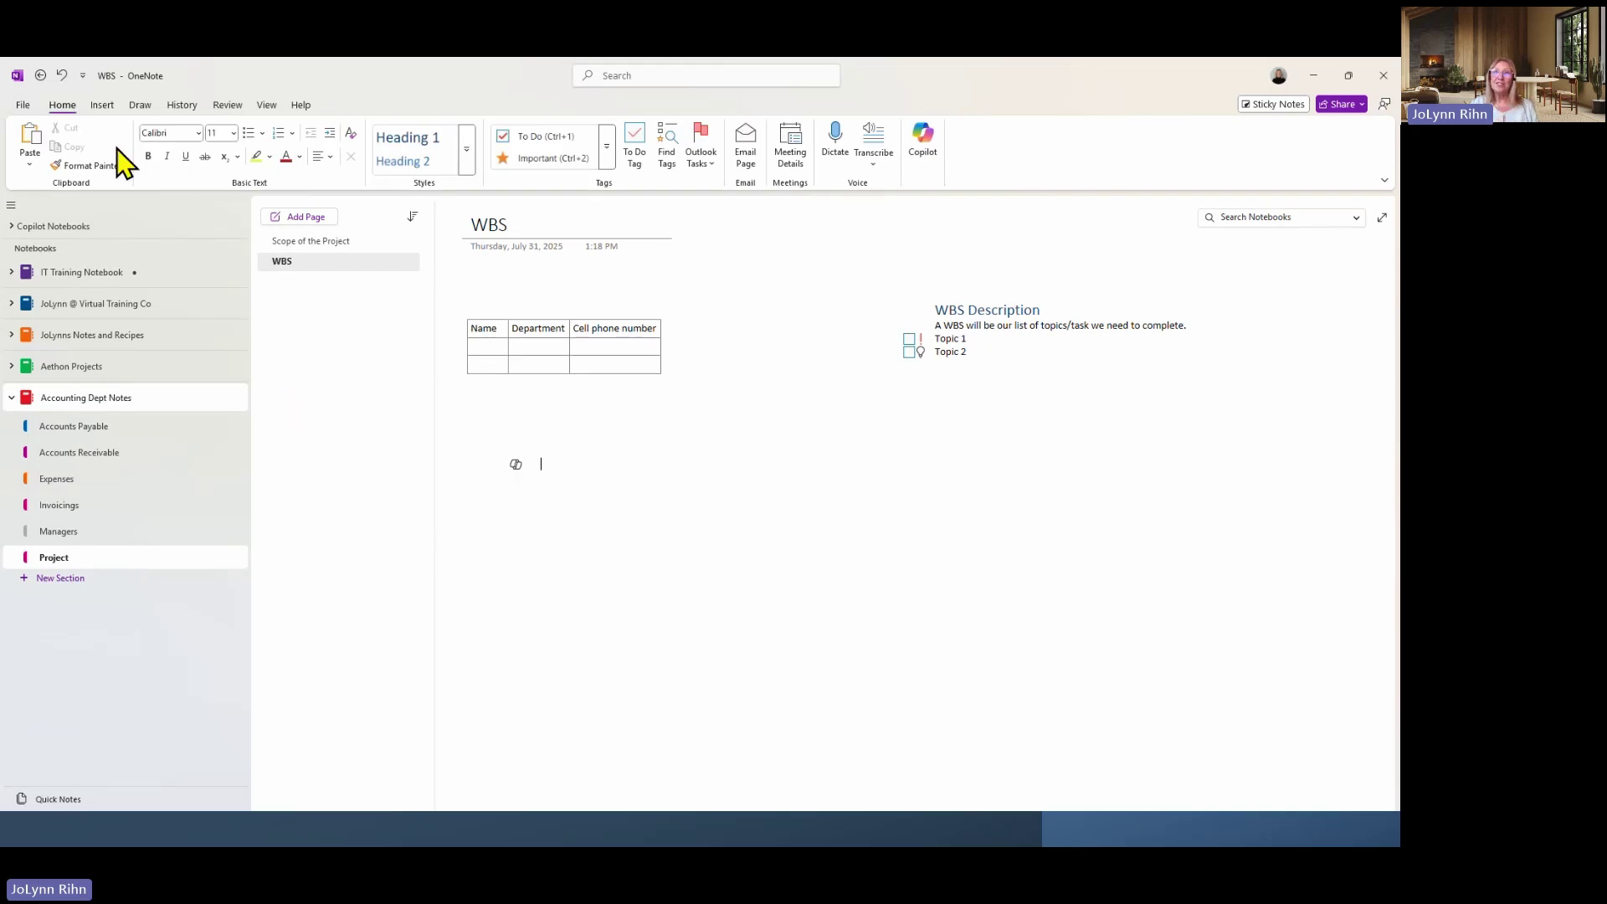
{"action": "left_click", "coordinate": [101, 106]}
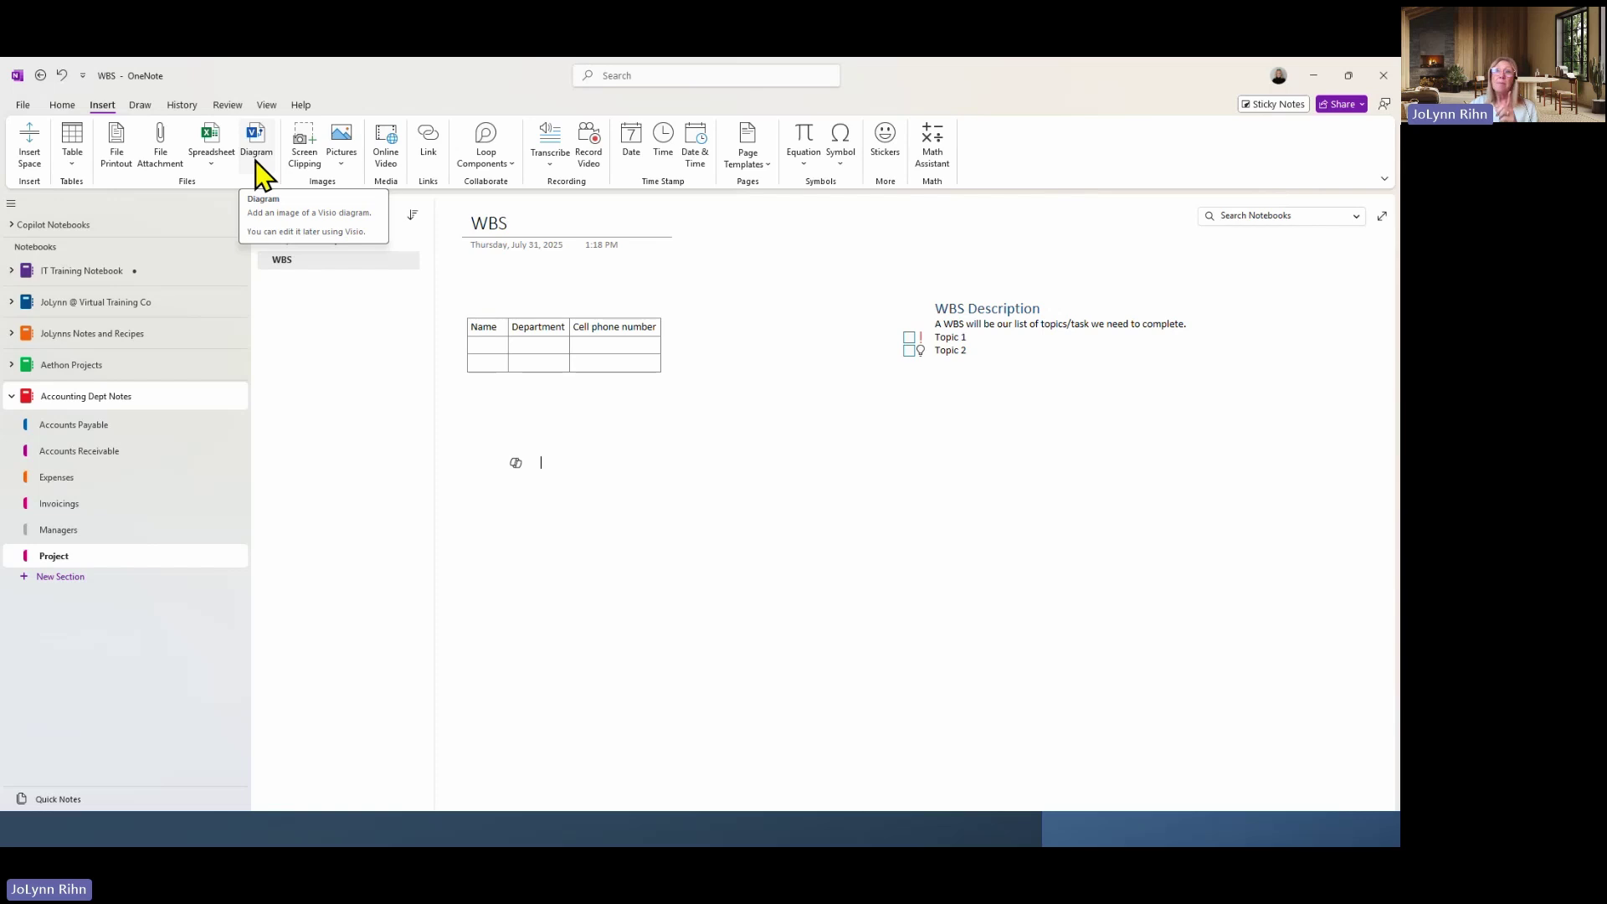
{"action": "left_click", "coordinate": [118, 166]}
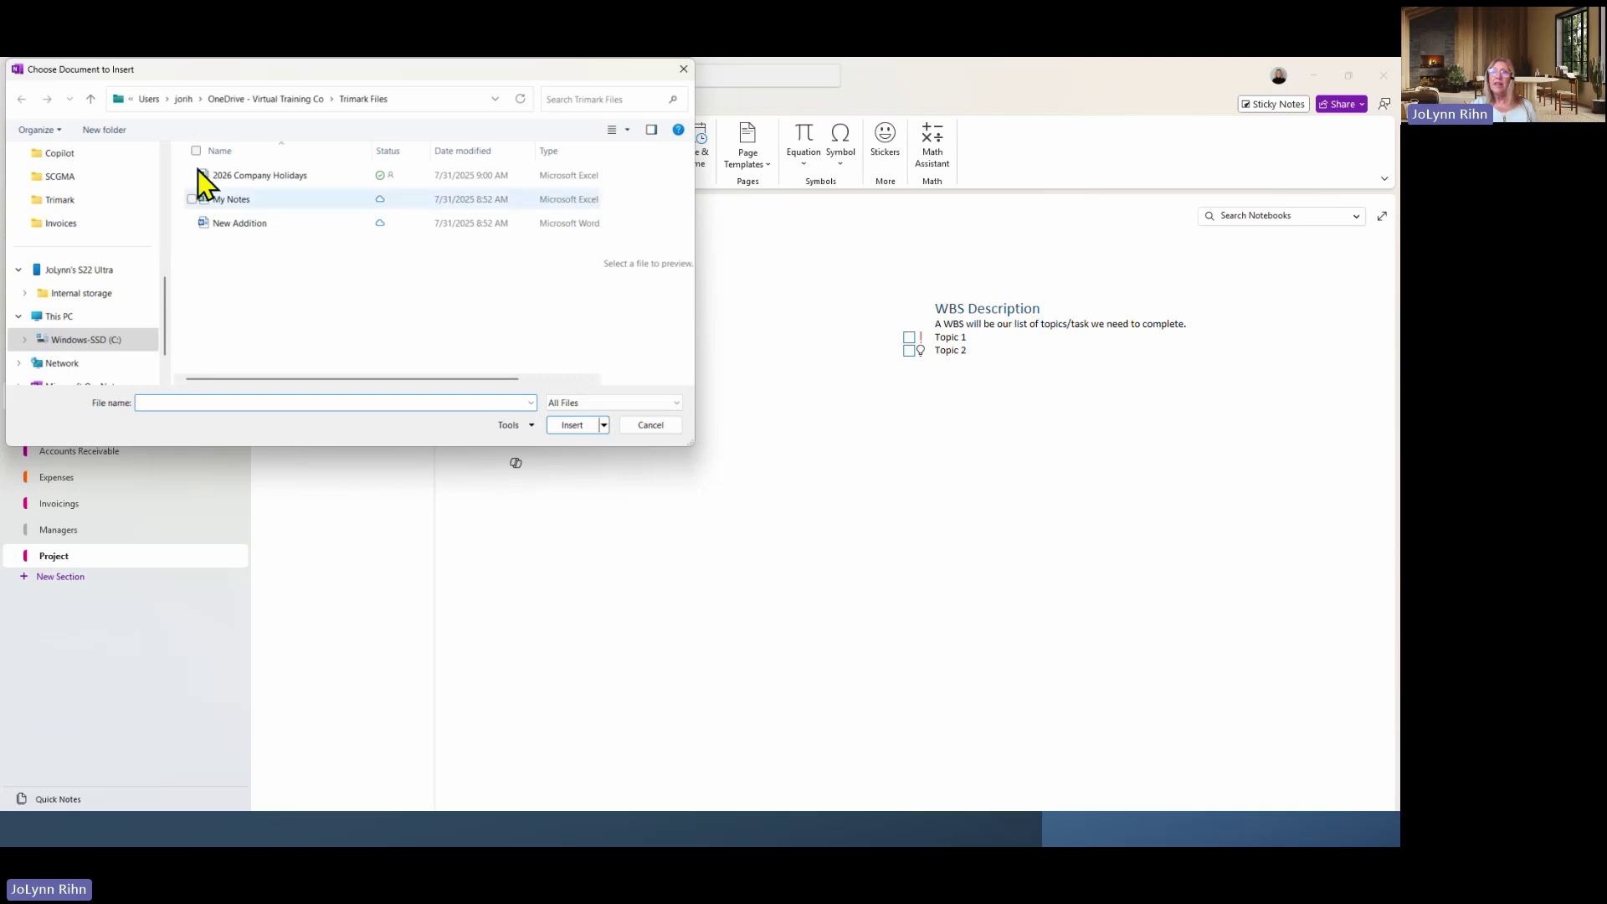
{"action": "scroll", "coordinate": [75, 243], "scroll_direction": "up", "scroll_amount": 2}
{"action": "left_click", "coordinate": [76, 224]}
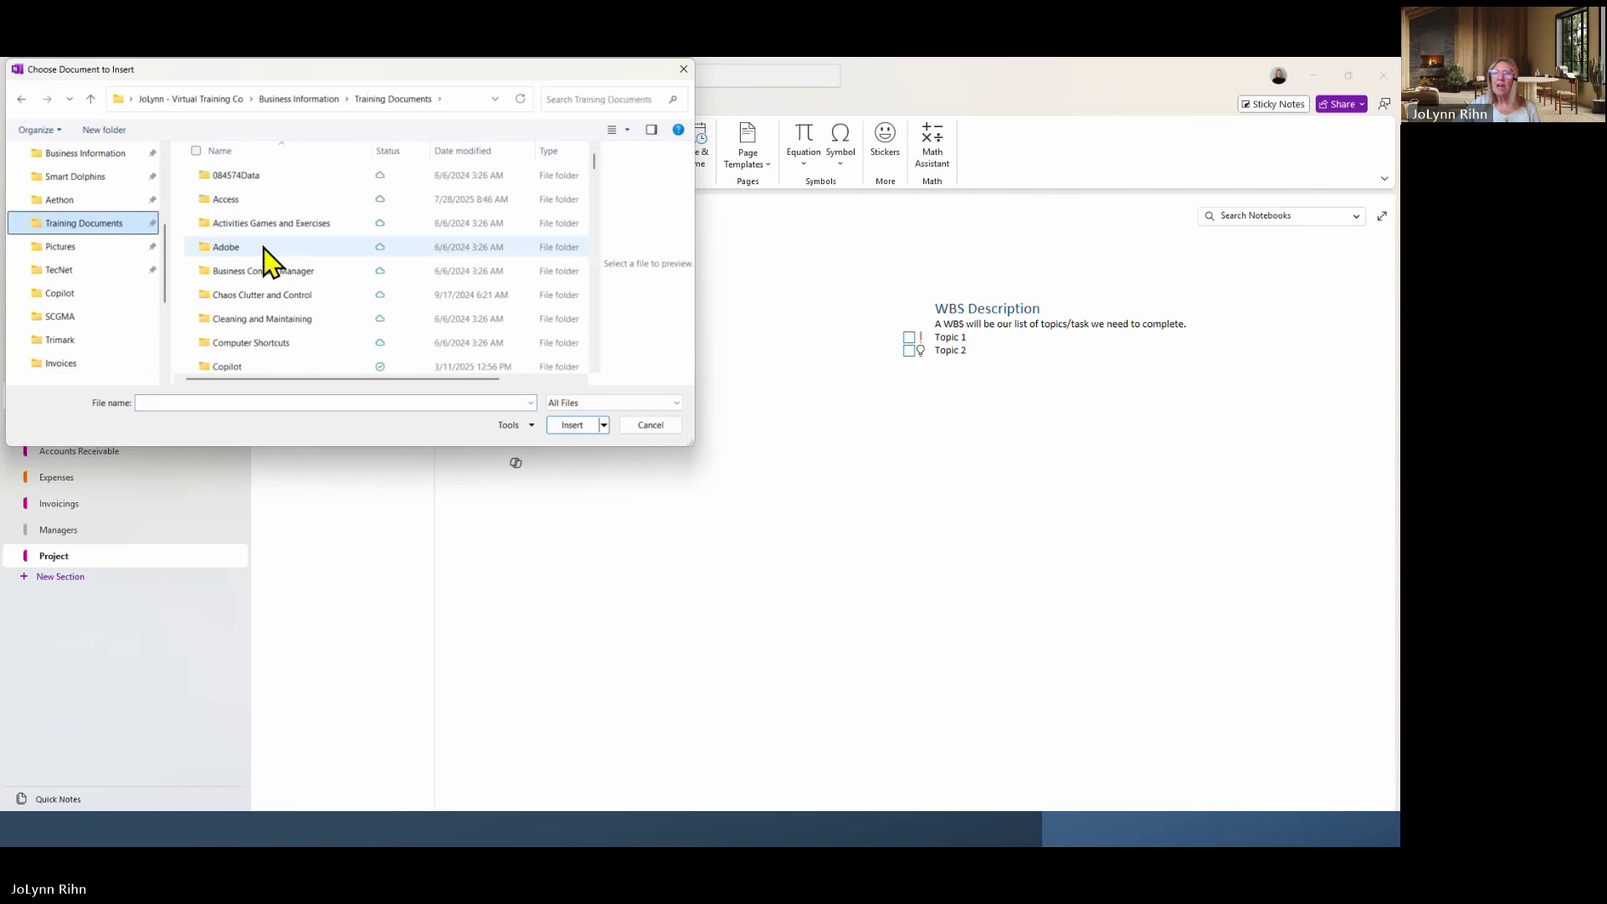
{"action": "double_click", "coordinate": [260, 342]}
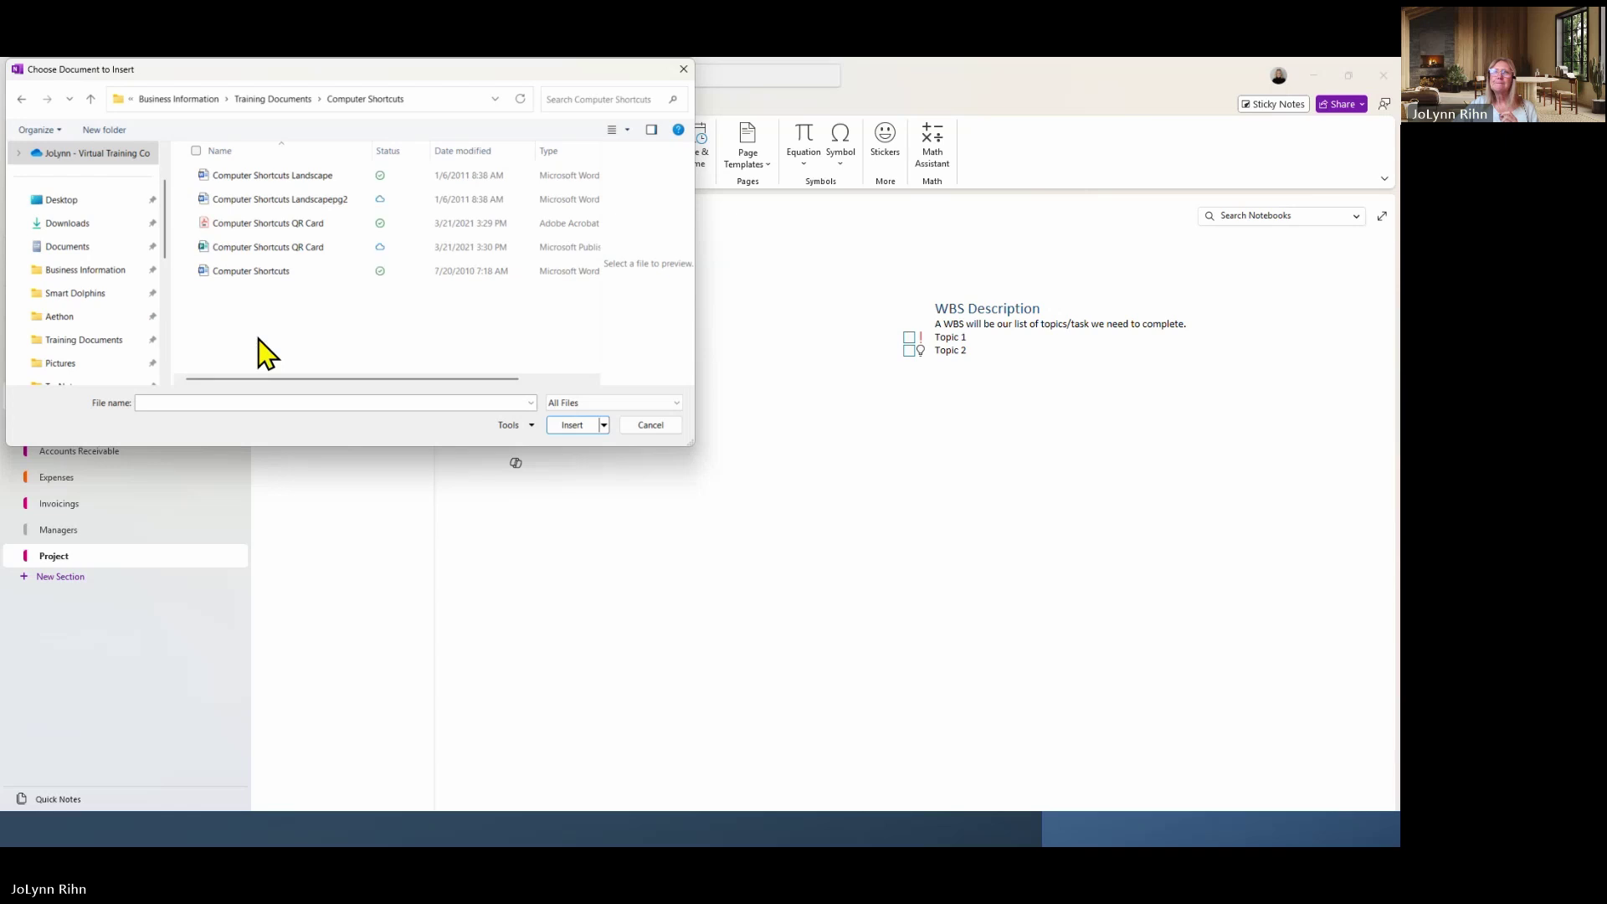
{"action": "left_click", "coordinate": [243, 203]}
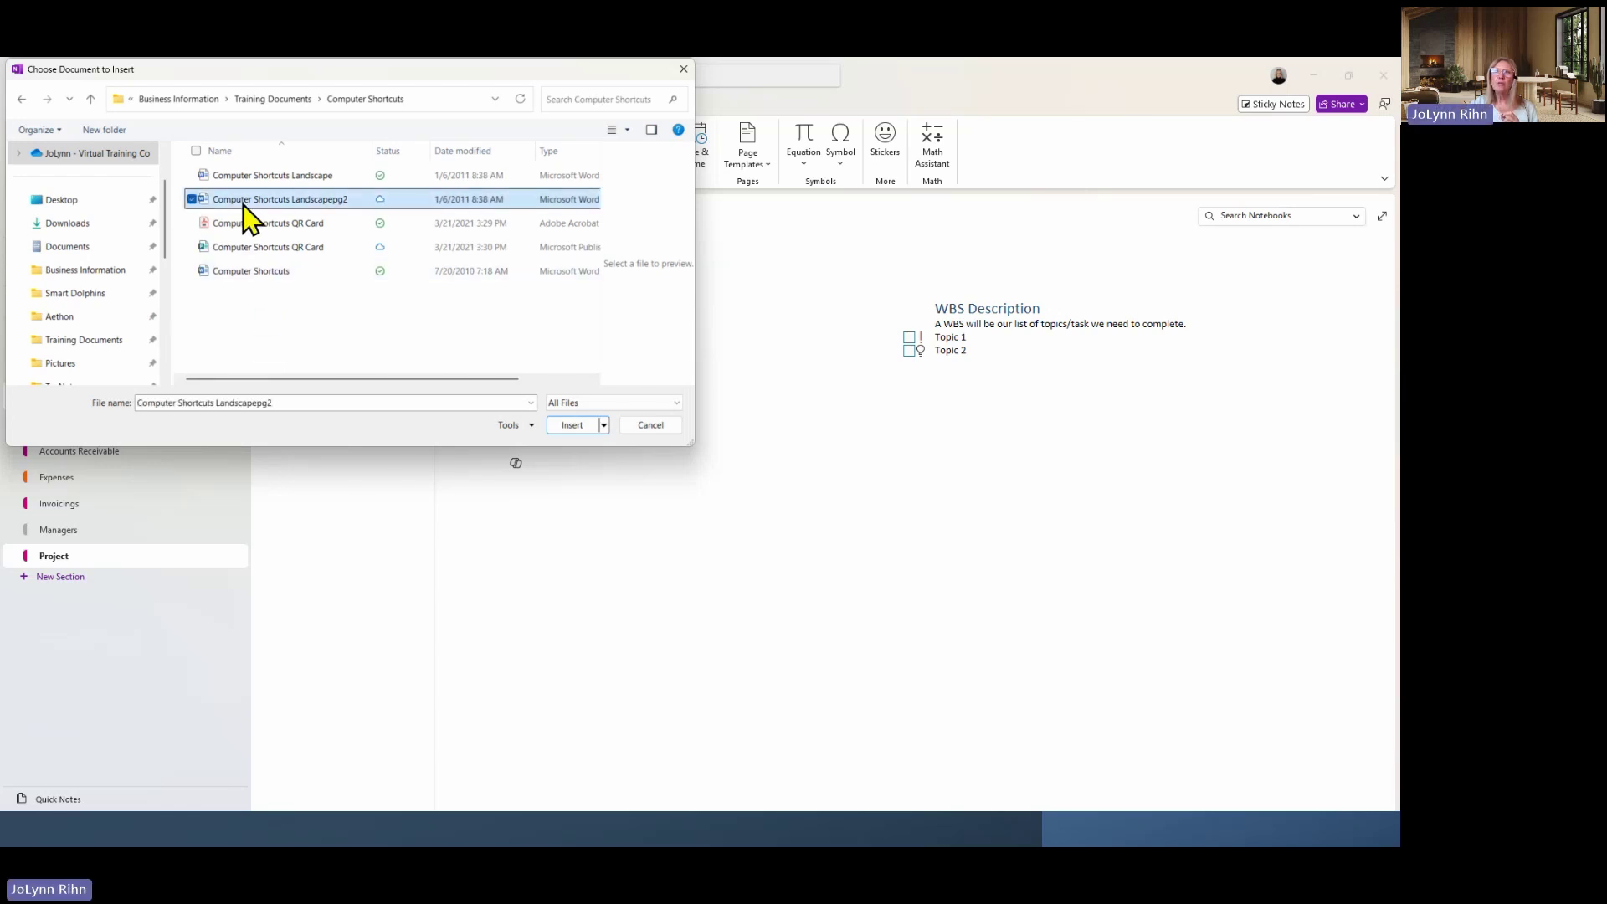
{"action": "left_click", "coordinate": [241, 249]}
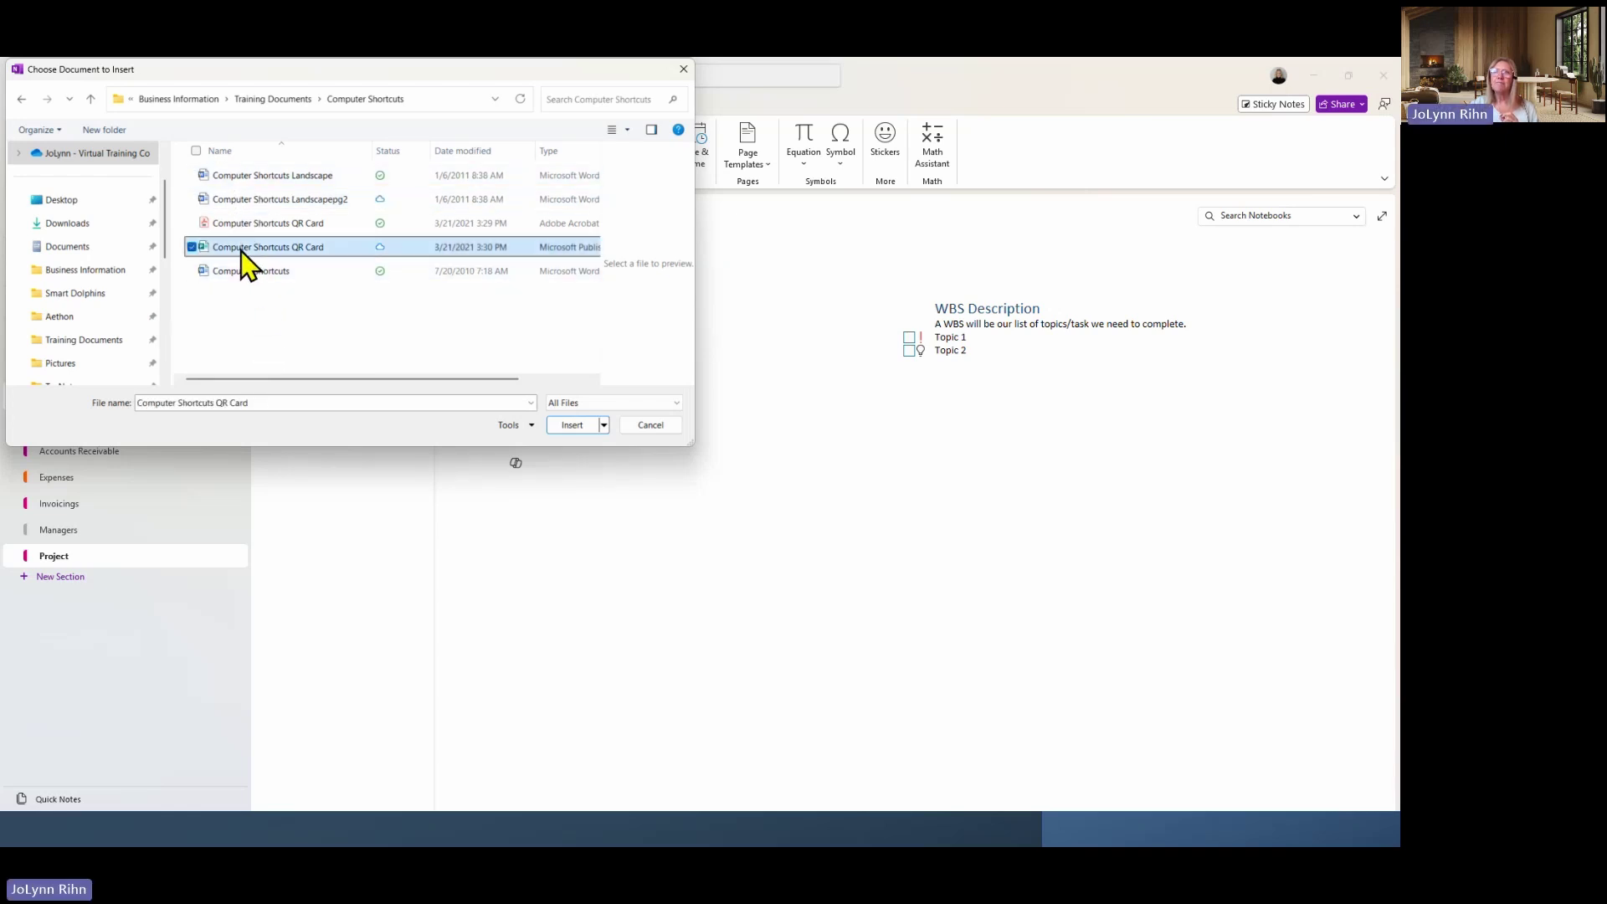
{"action": "left_click", "coordinate": [234, 273]}
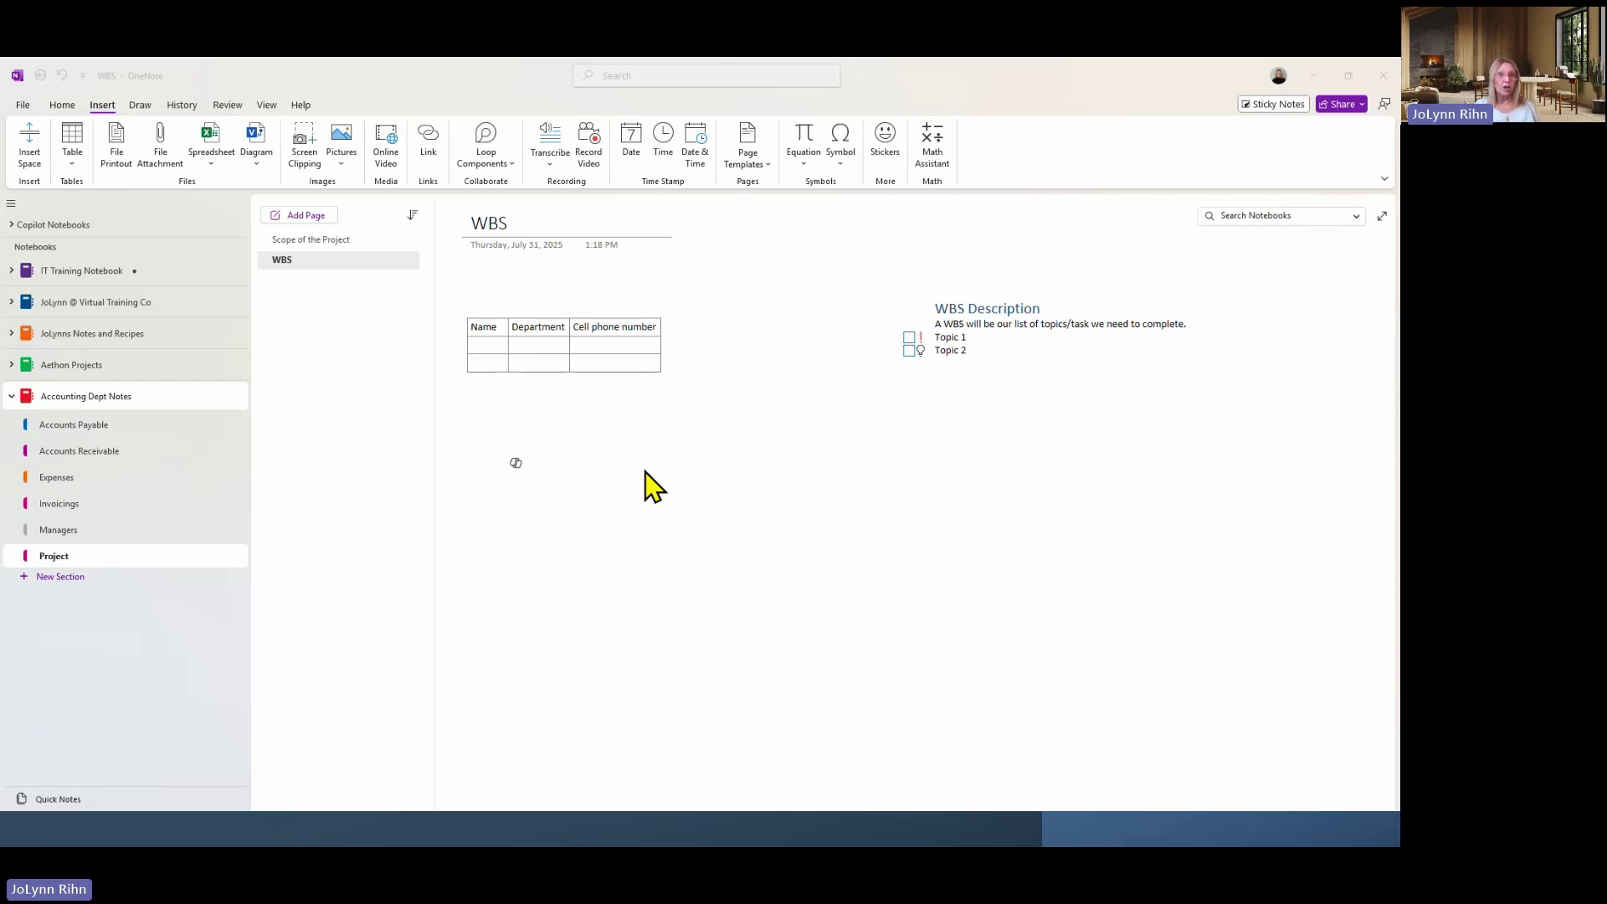
{"action": "left_click", "coordinate": [645, 472]}
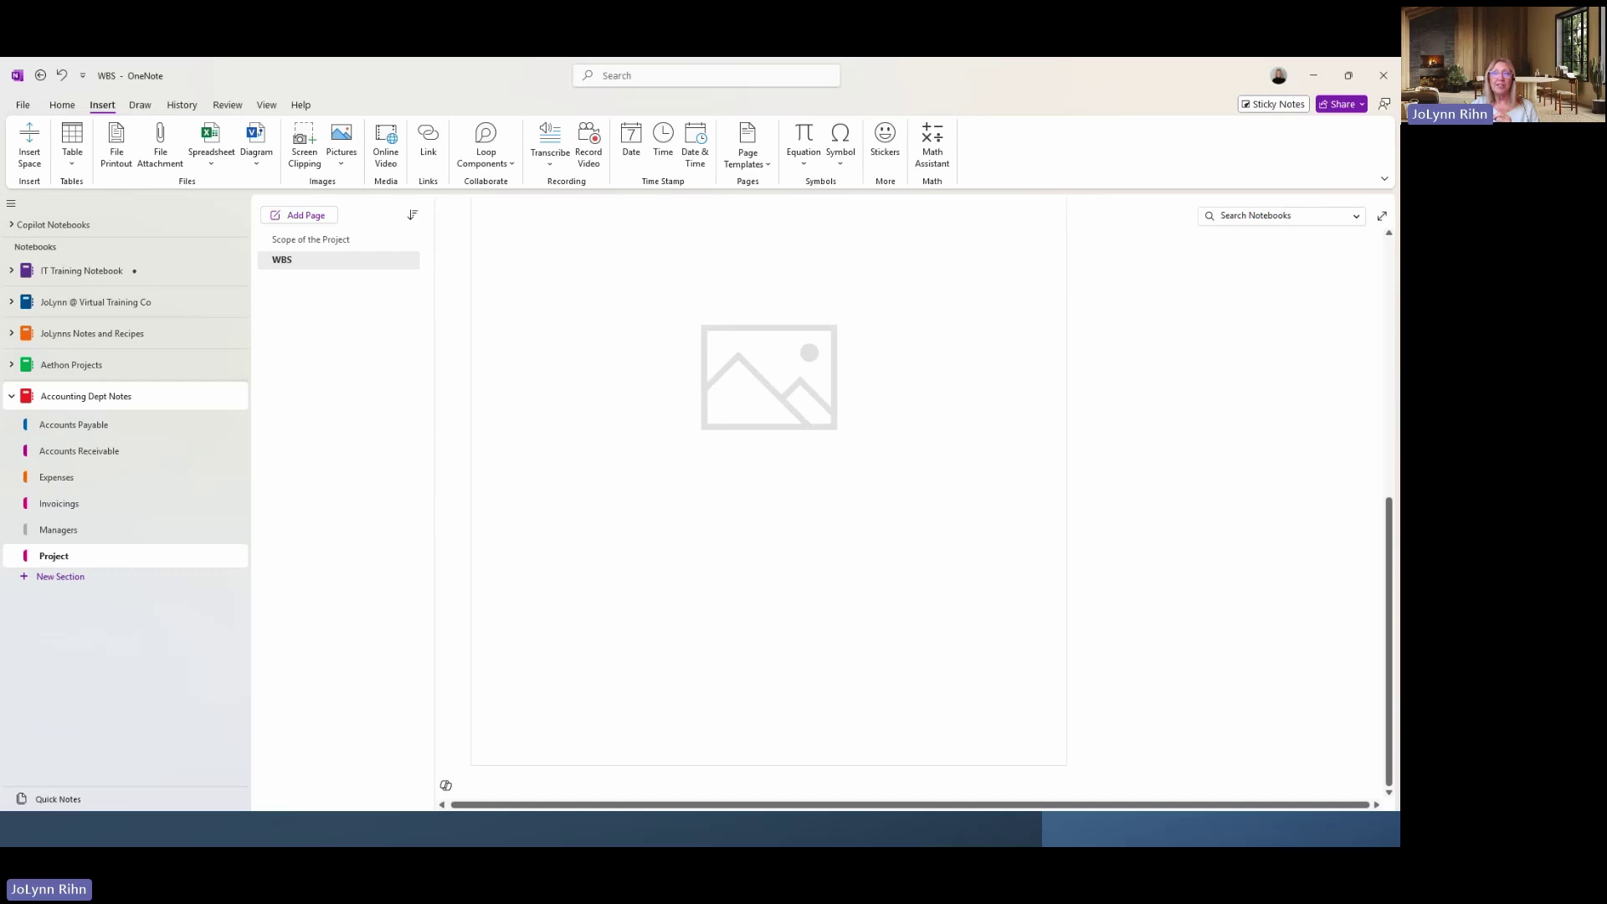
{"action": "scroll", "coordinate": [764, 388], "scroll_direction": "up", "scroll_amount": 10}
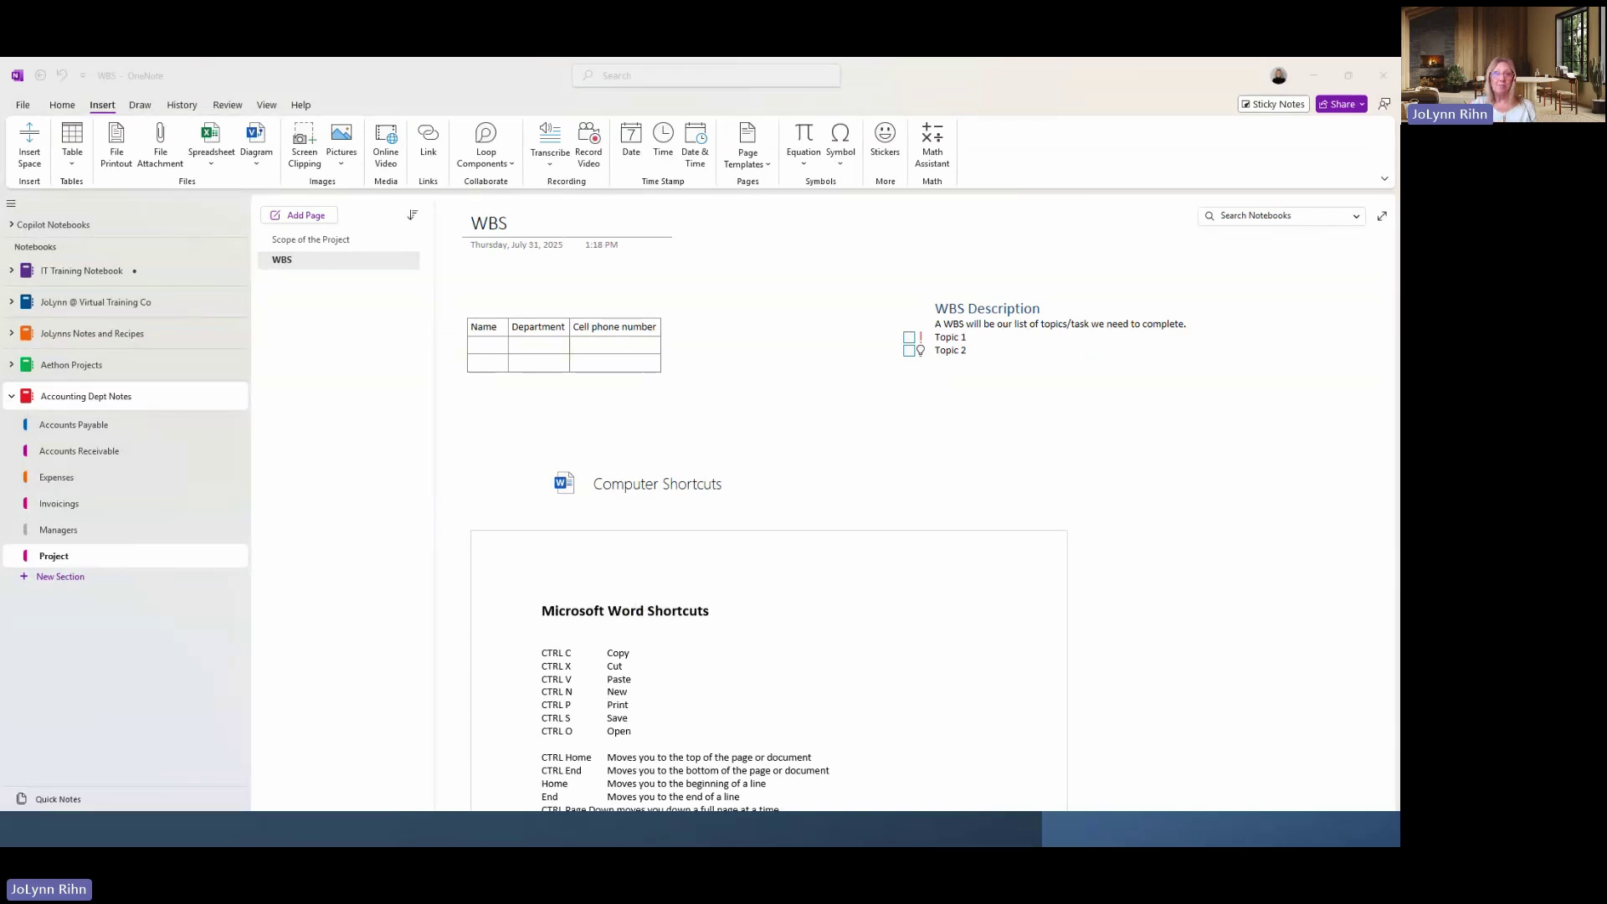
{"action": "left_click", "coordinate": [968, 425]}
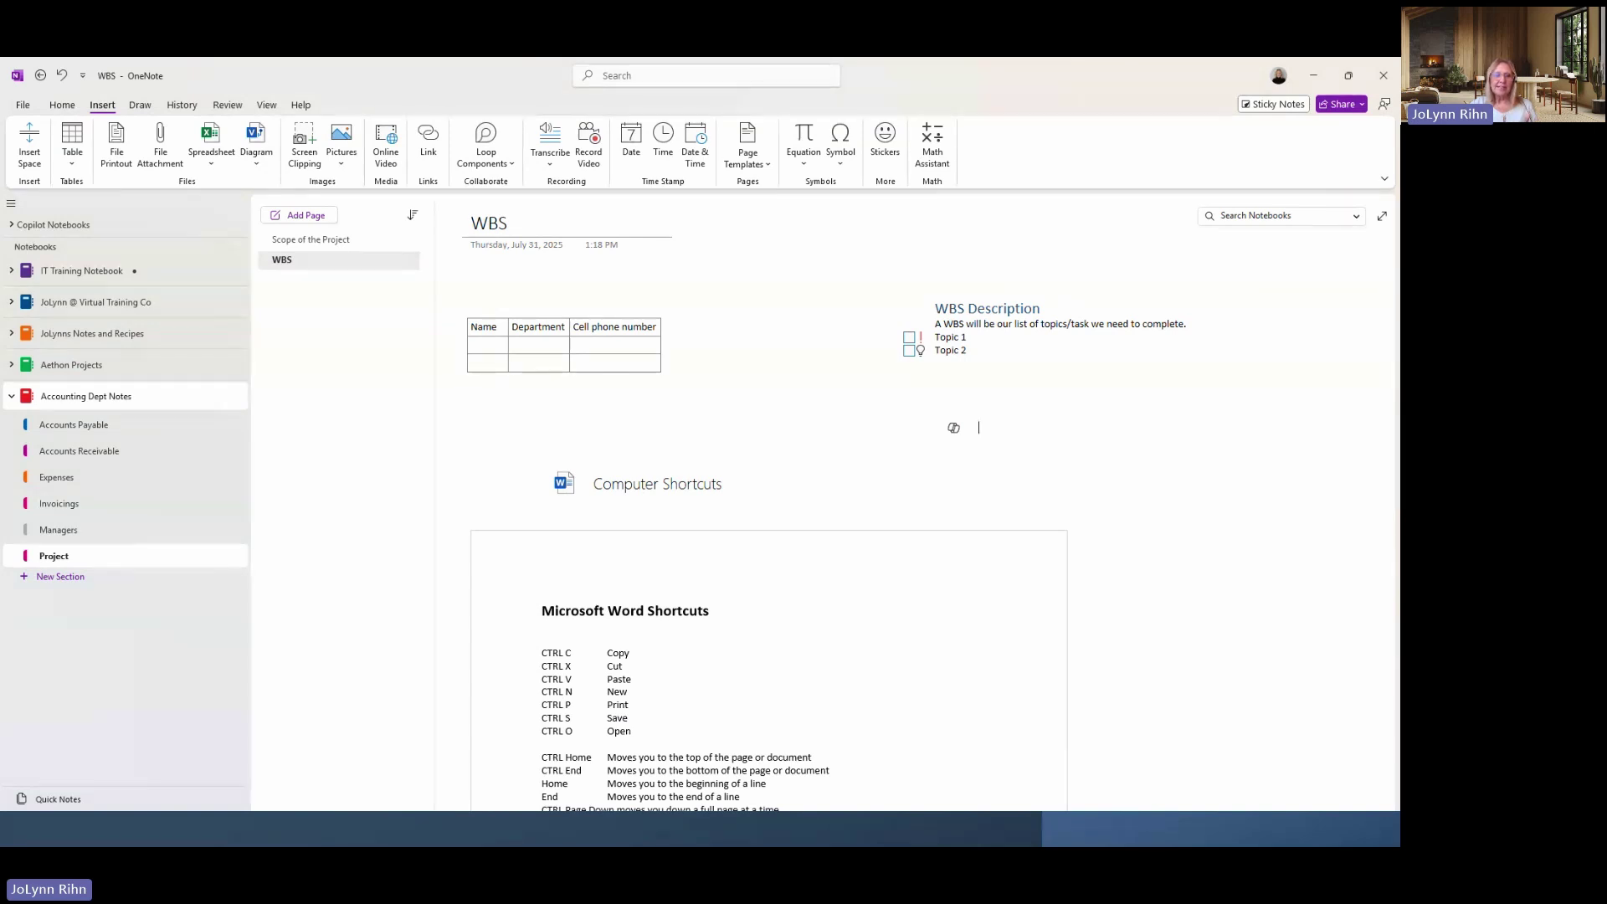
{"action": "key", "text": "alt+Tab"}
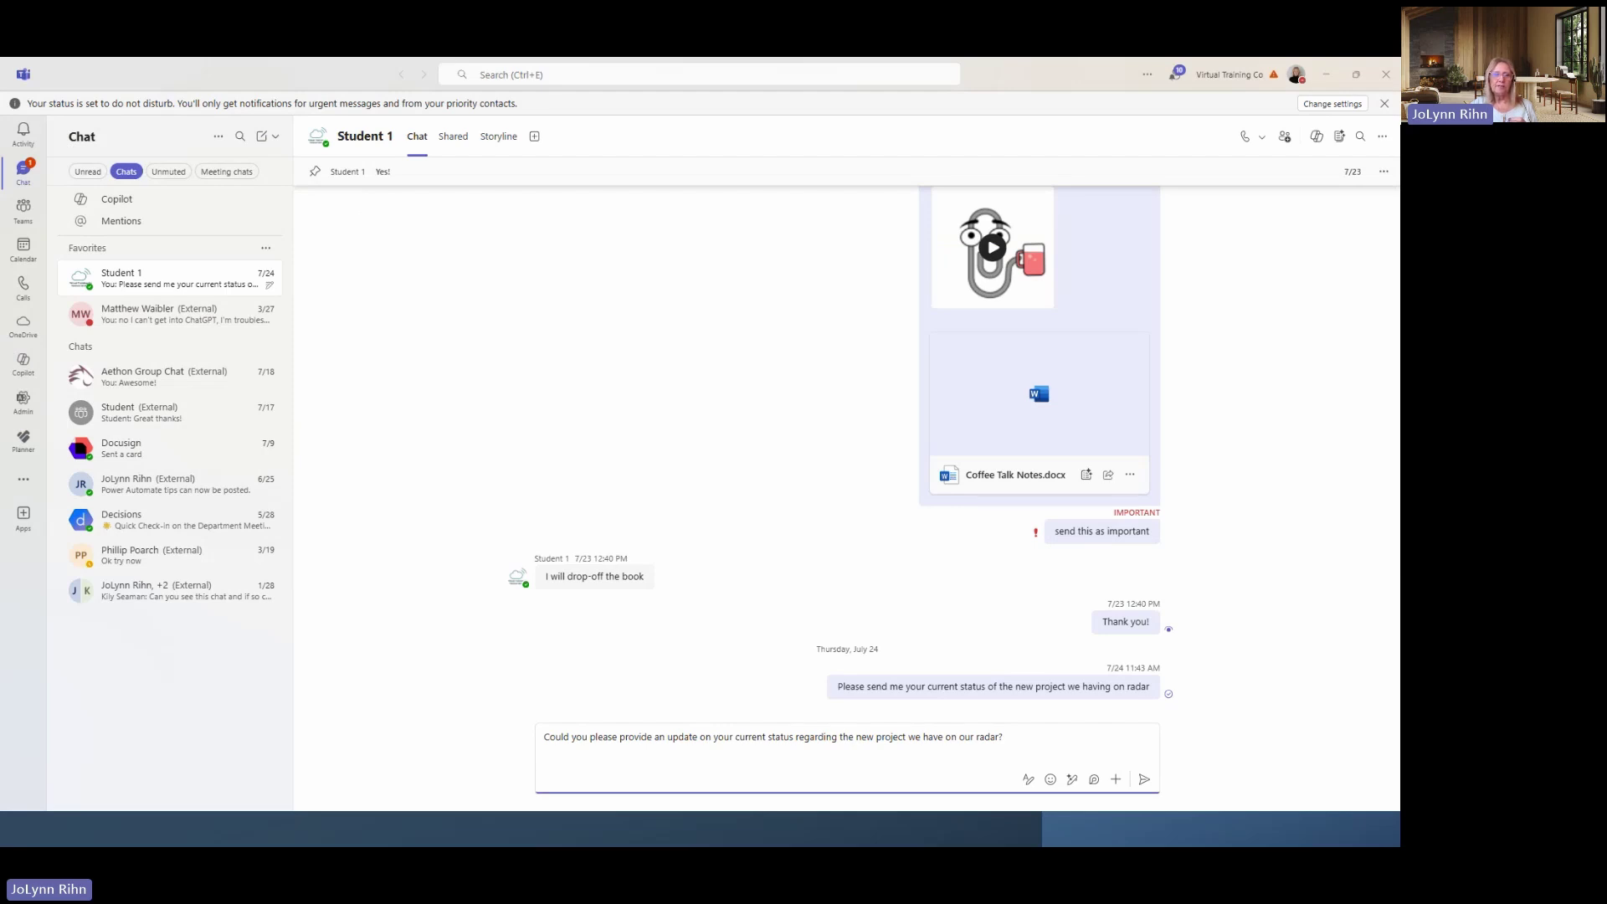
{"action": "key", "text": "alt+Tab"}
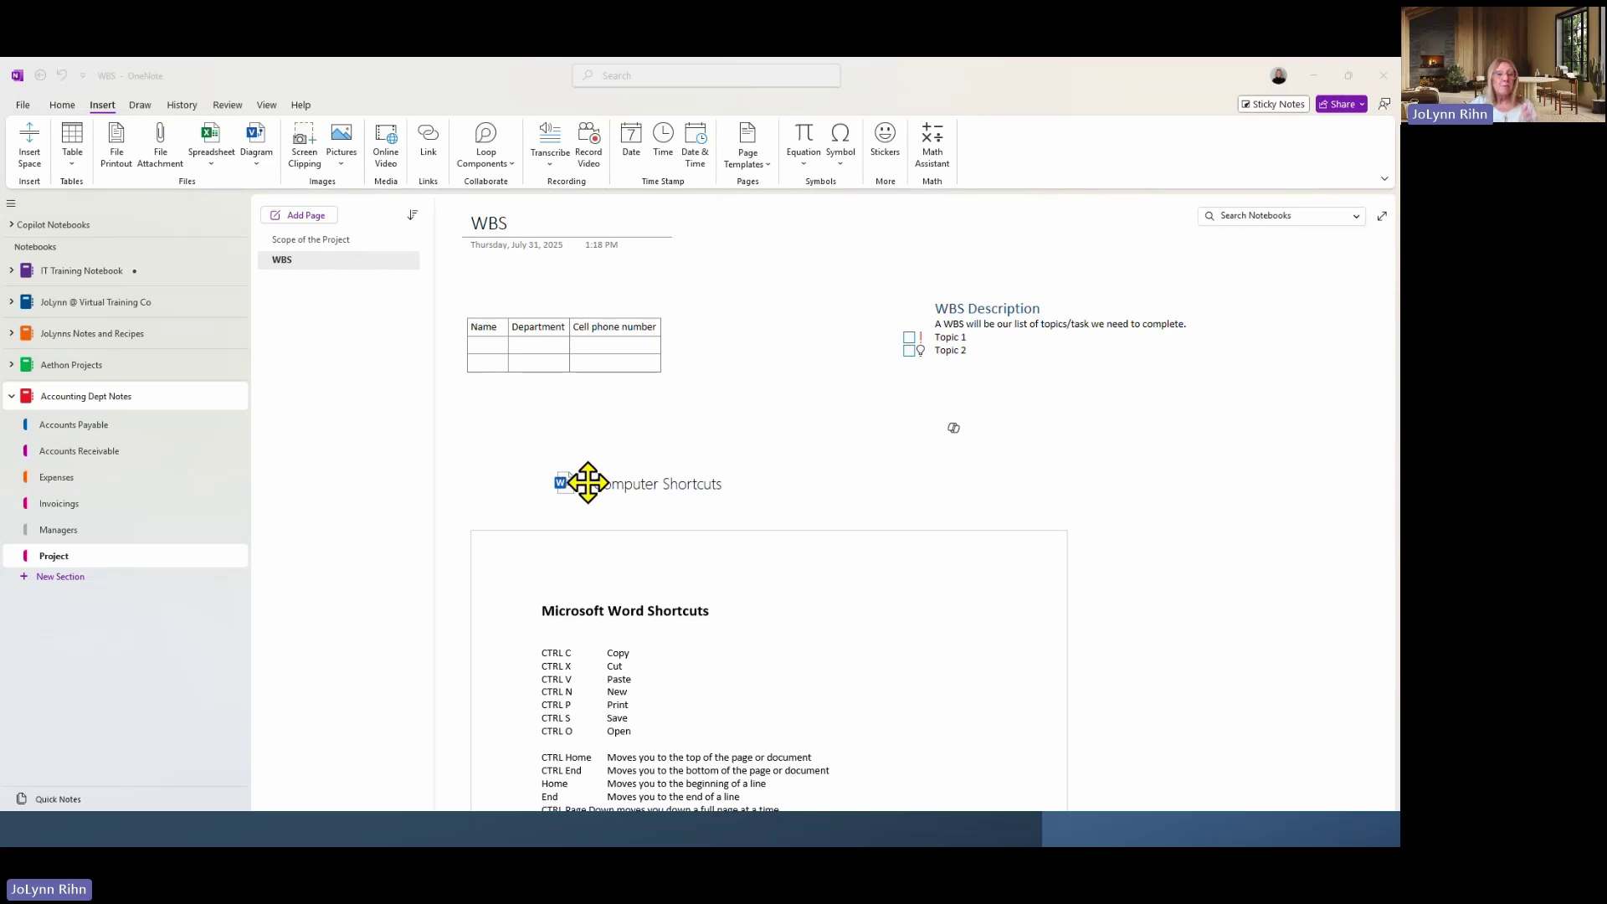
Insert a link to the Computer Shortcuts Word document from the Computer Shortcuts folder, and move it above the WBS Description note.
{"action": "left_click", "coordinate": [556, 457]}
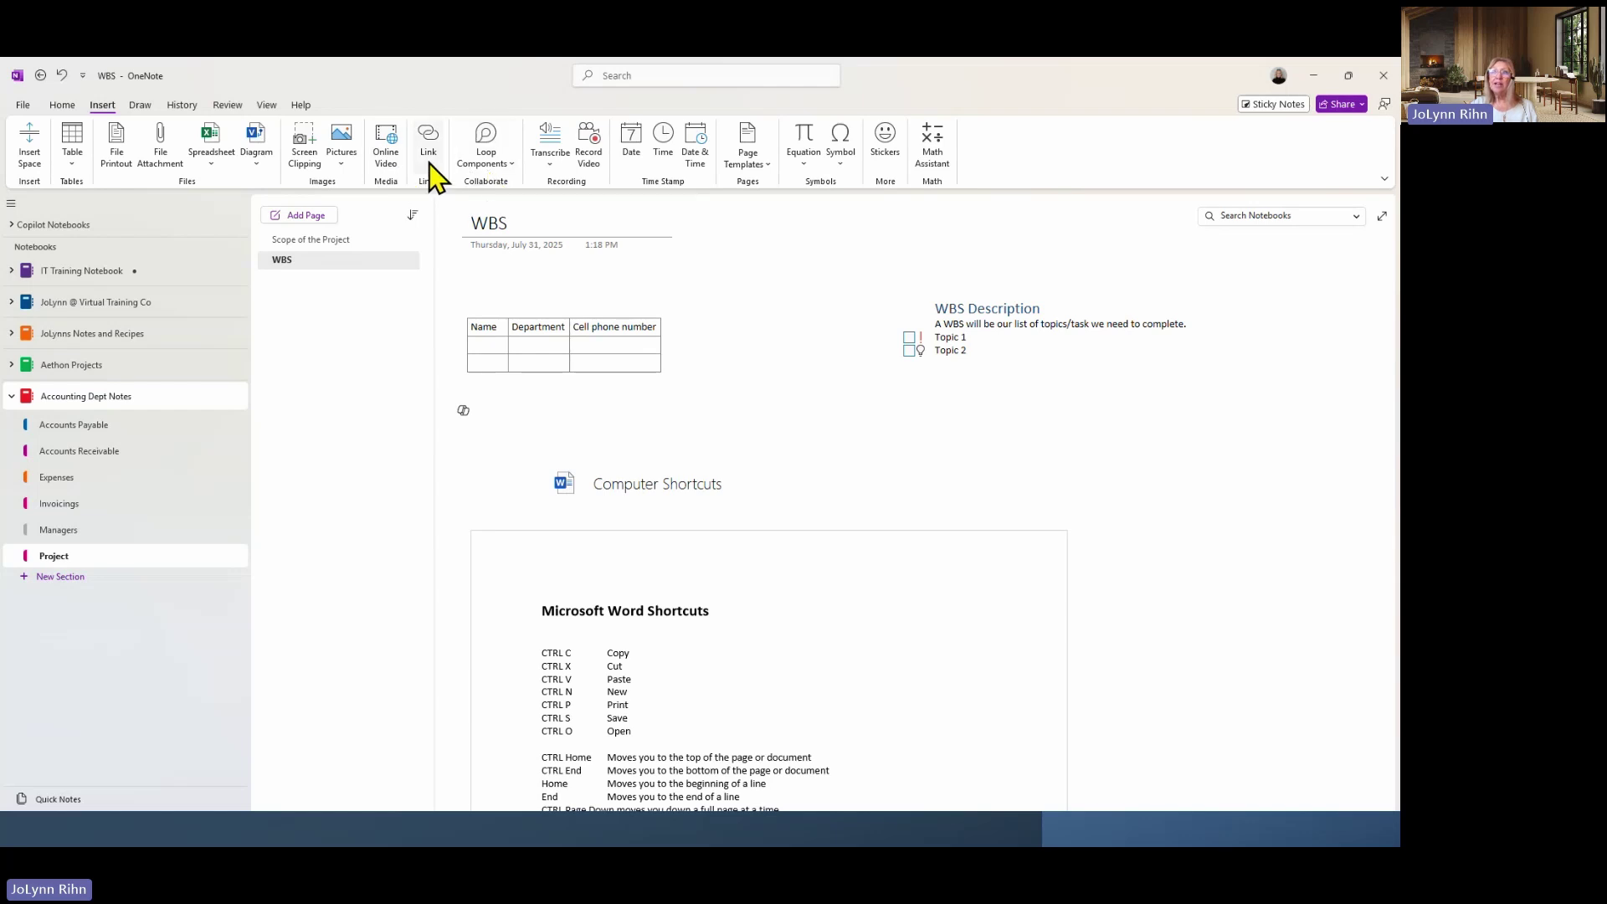
{"action": "left_click", "coordinate": [428, 143]}
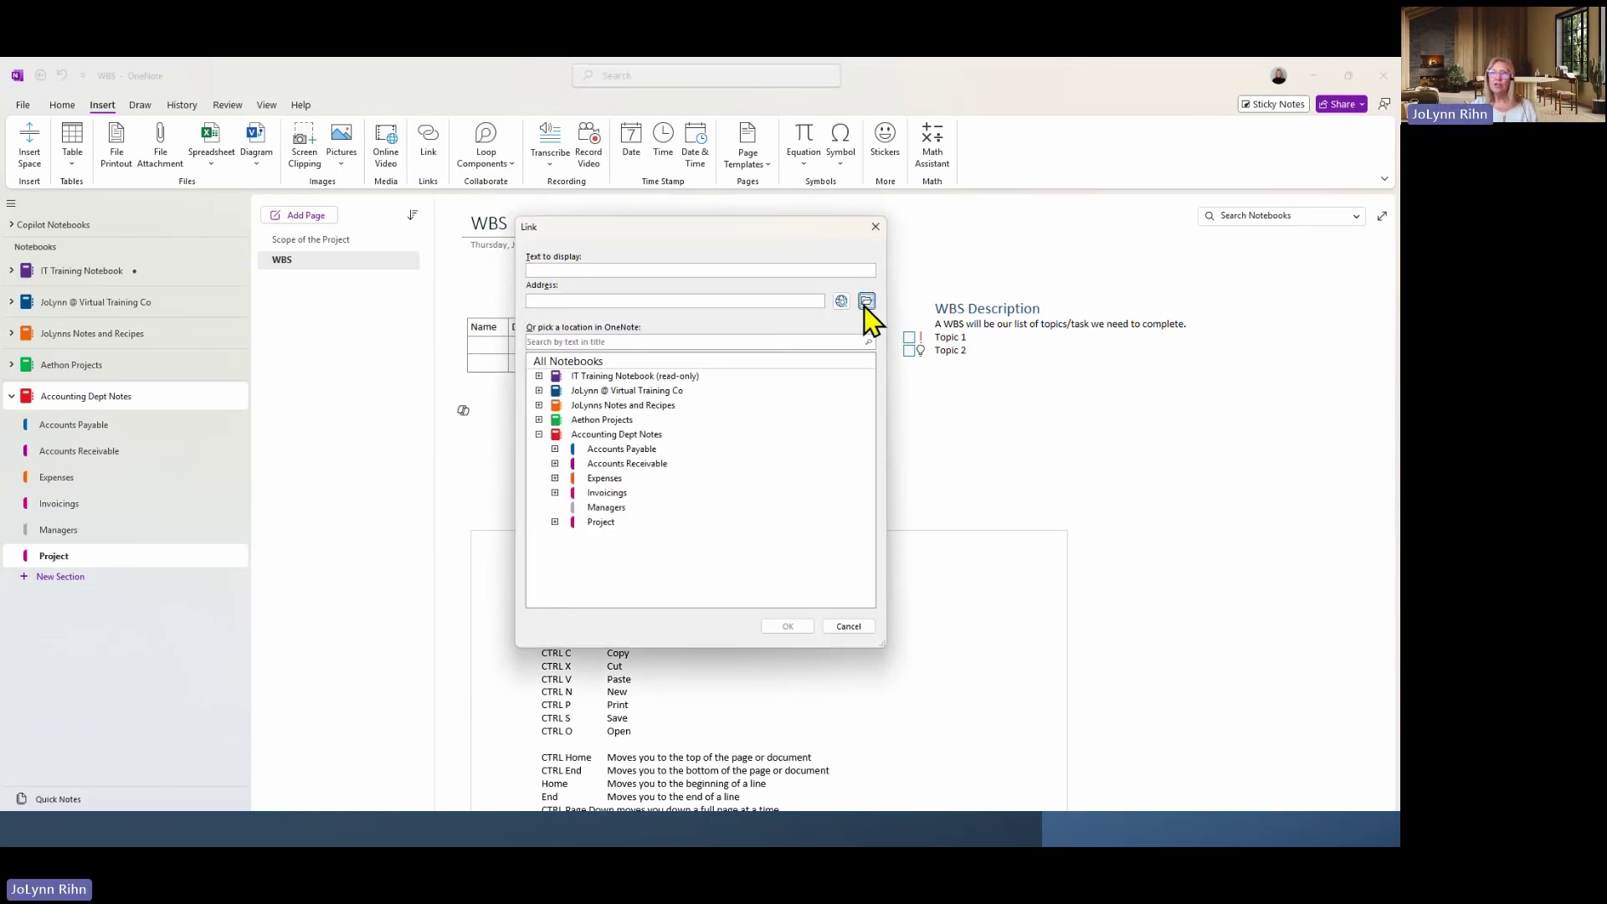
{"action": "left_click", "coordinate": [865, 302]}
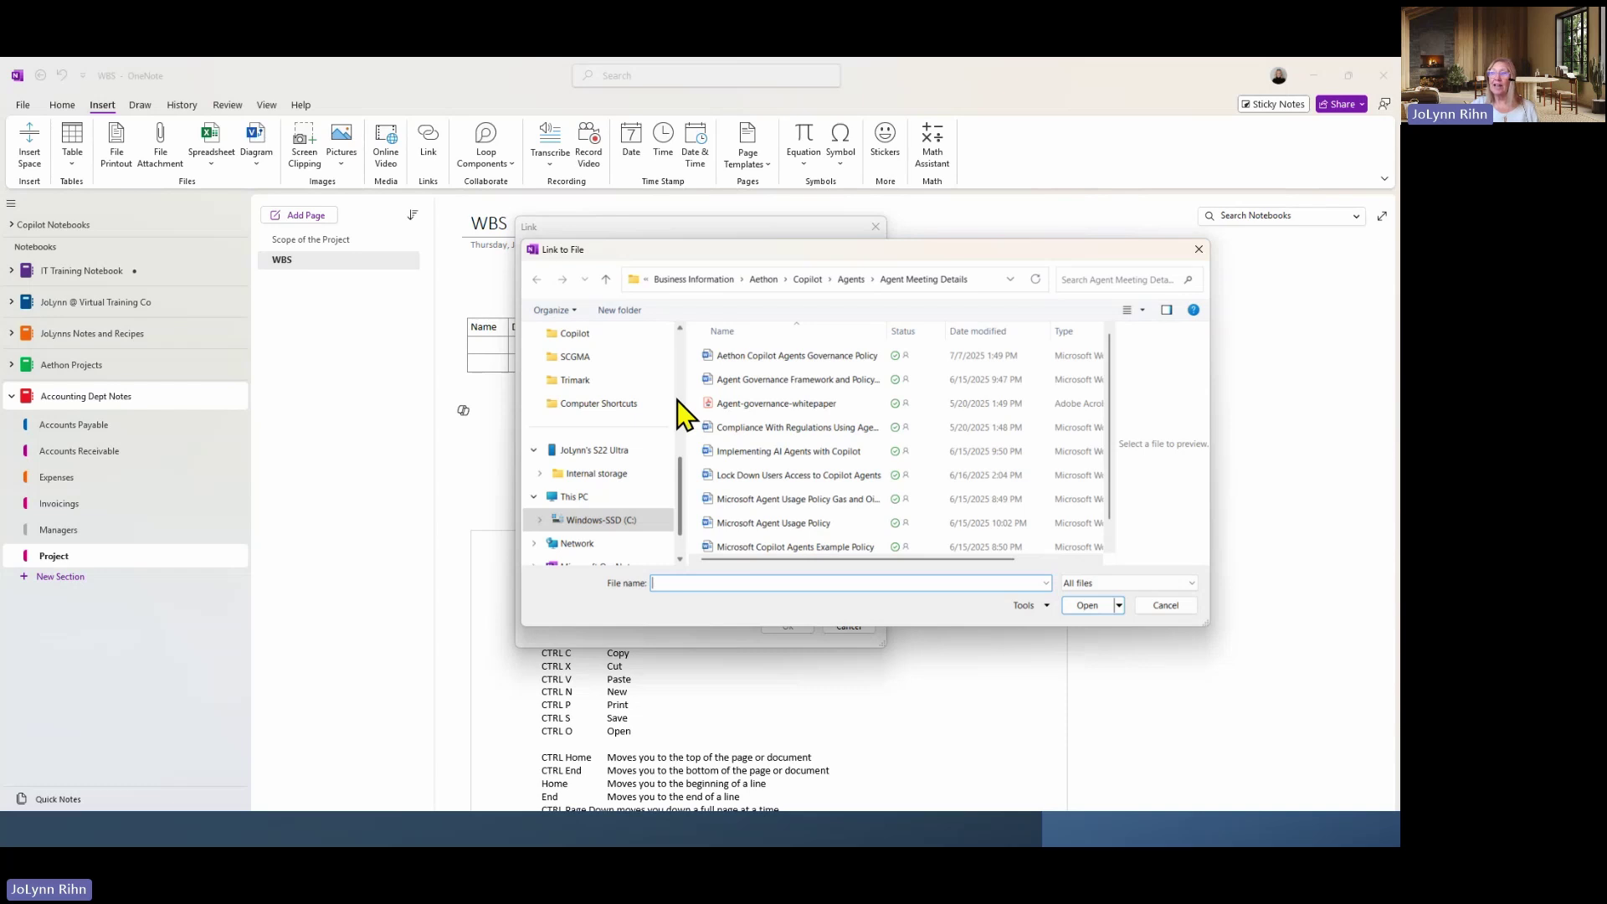
{"action": "left_click", "coordinate": [597, 403]}
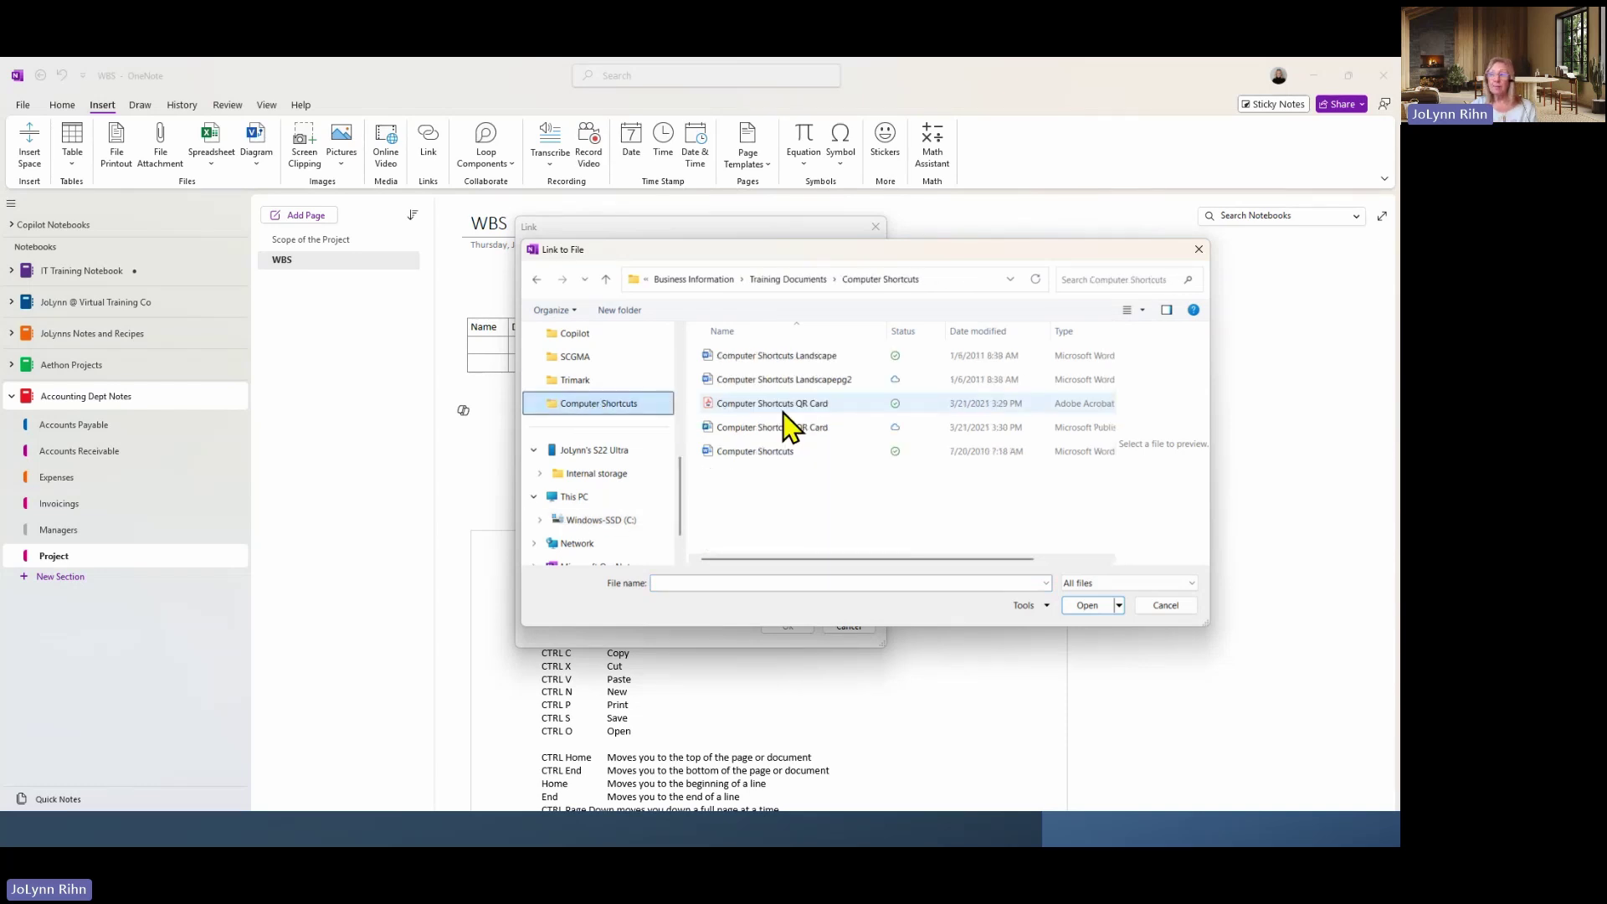
{"action": "left_click", "coordinate": [778, 452]}
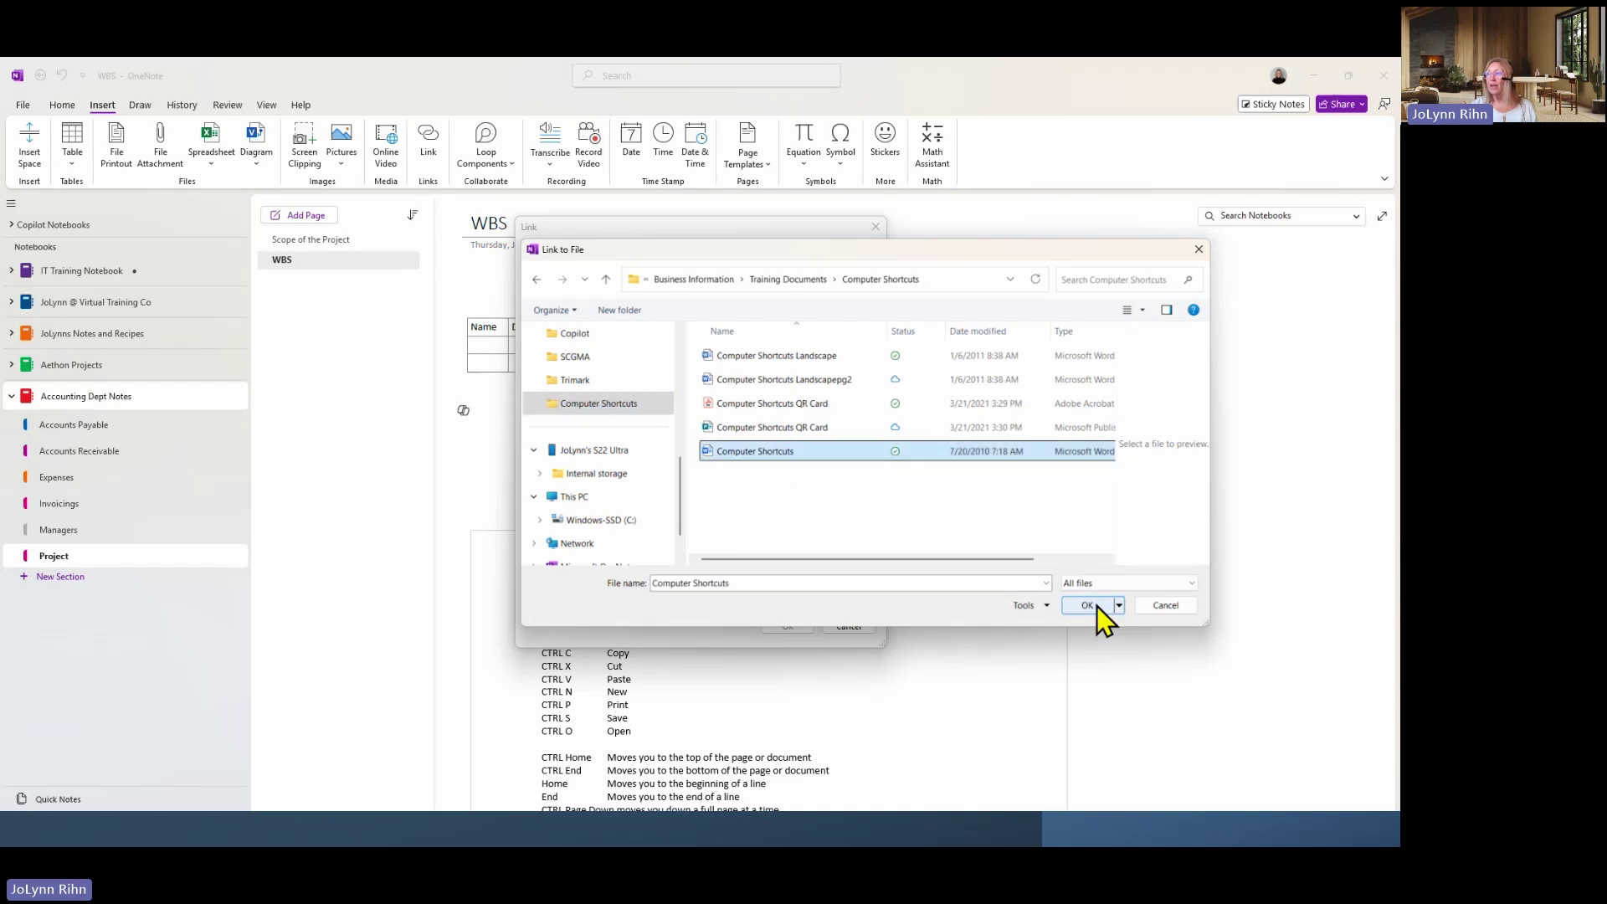
{"action": "left_click", "coordinate": [1088, 605]}
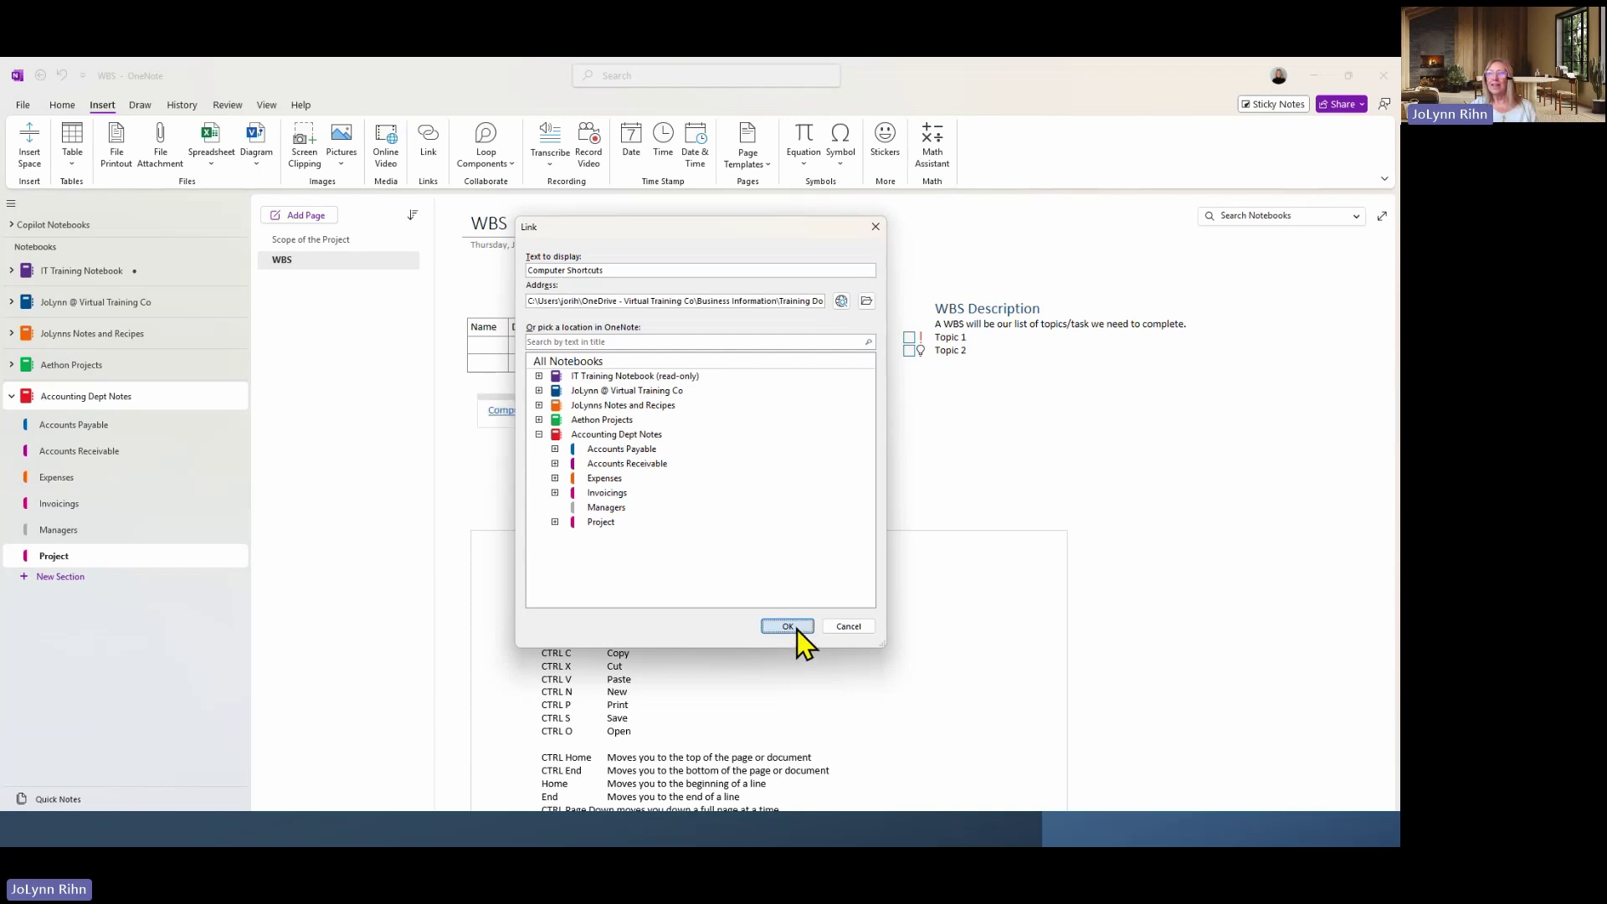
{"action": "left_click", "coordinate": [796, 629]}
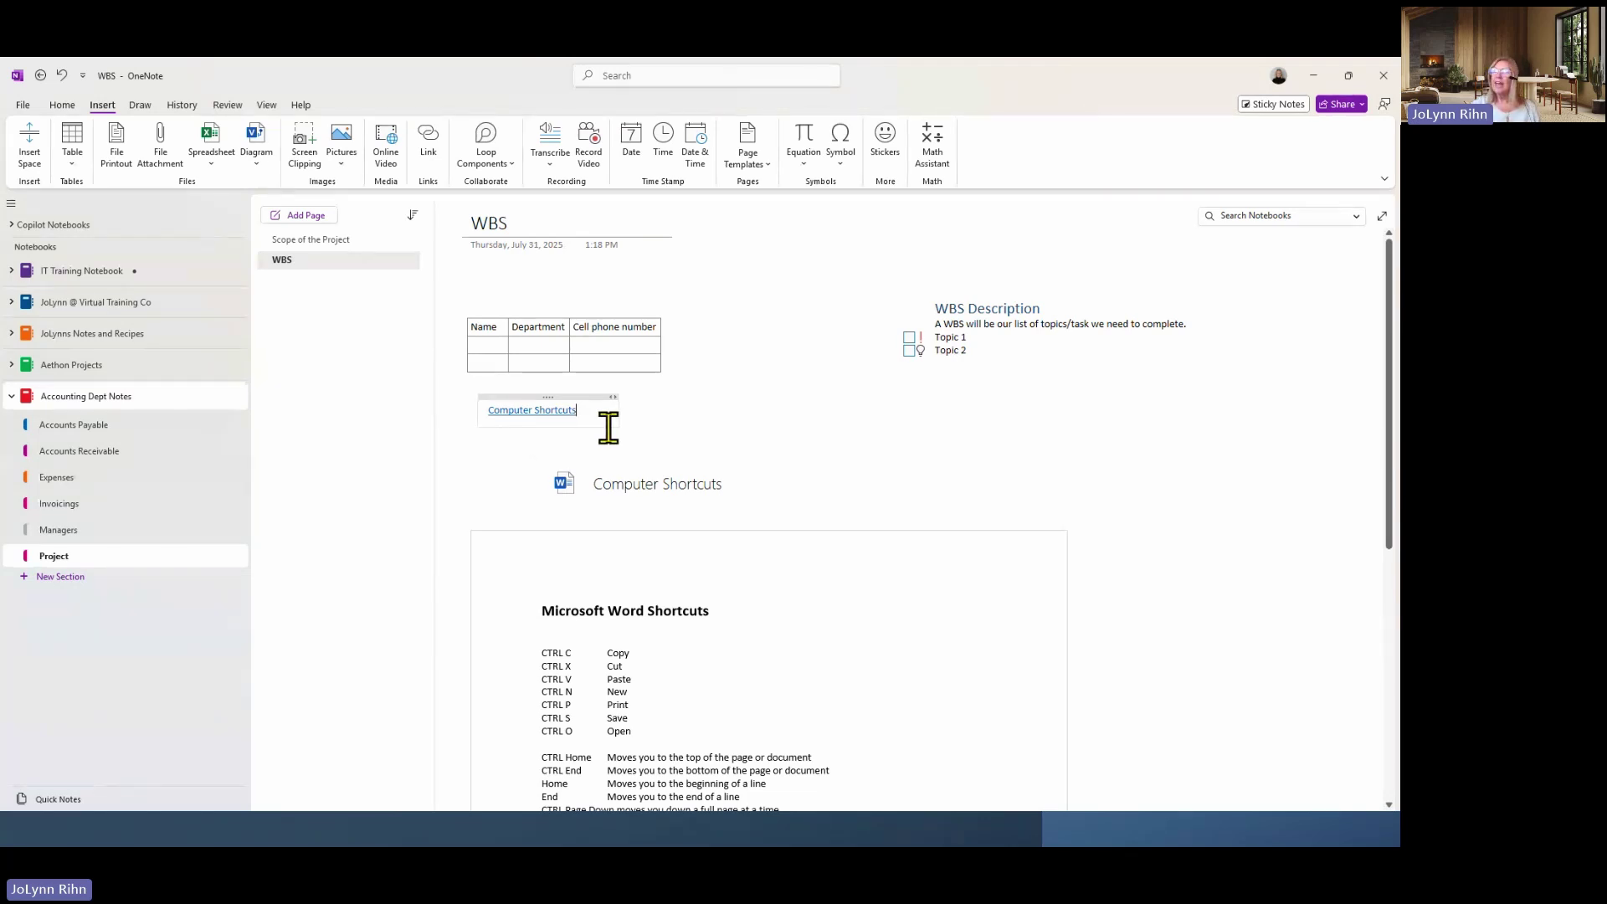
{"action": "left_click_drag", "start_coordinate": [549, 397], "coordinate": [1076, 233]}
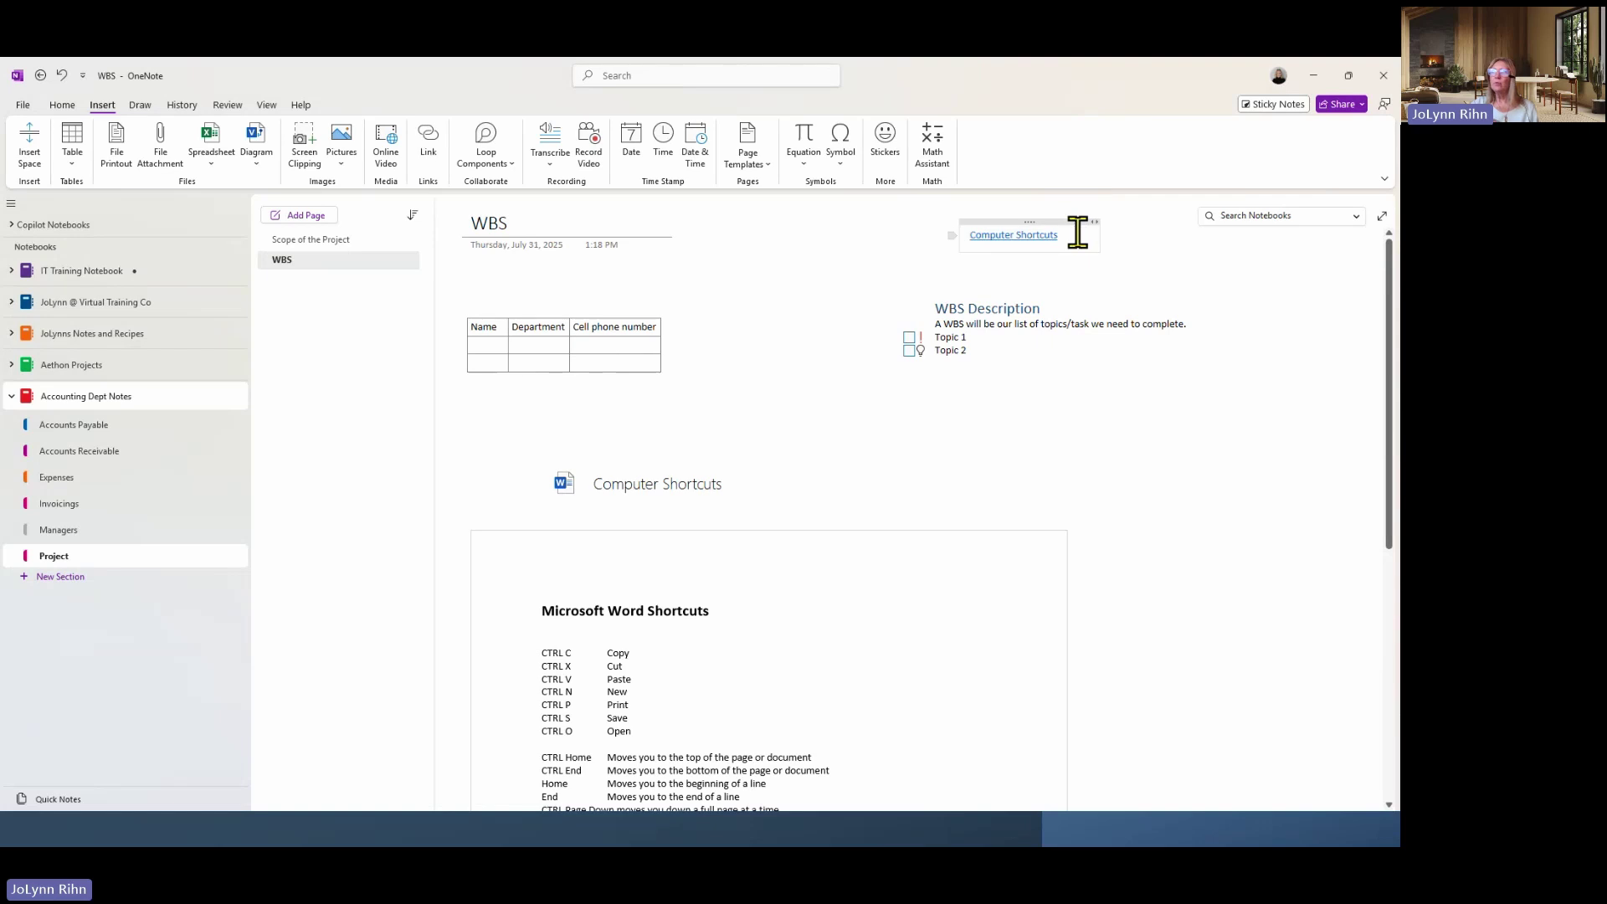
{"action": "key", "text": "Return"}
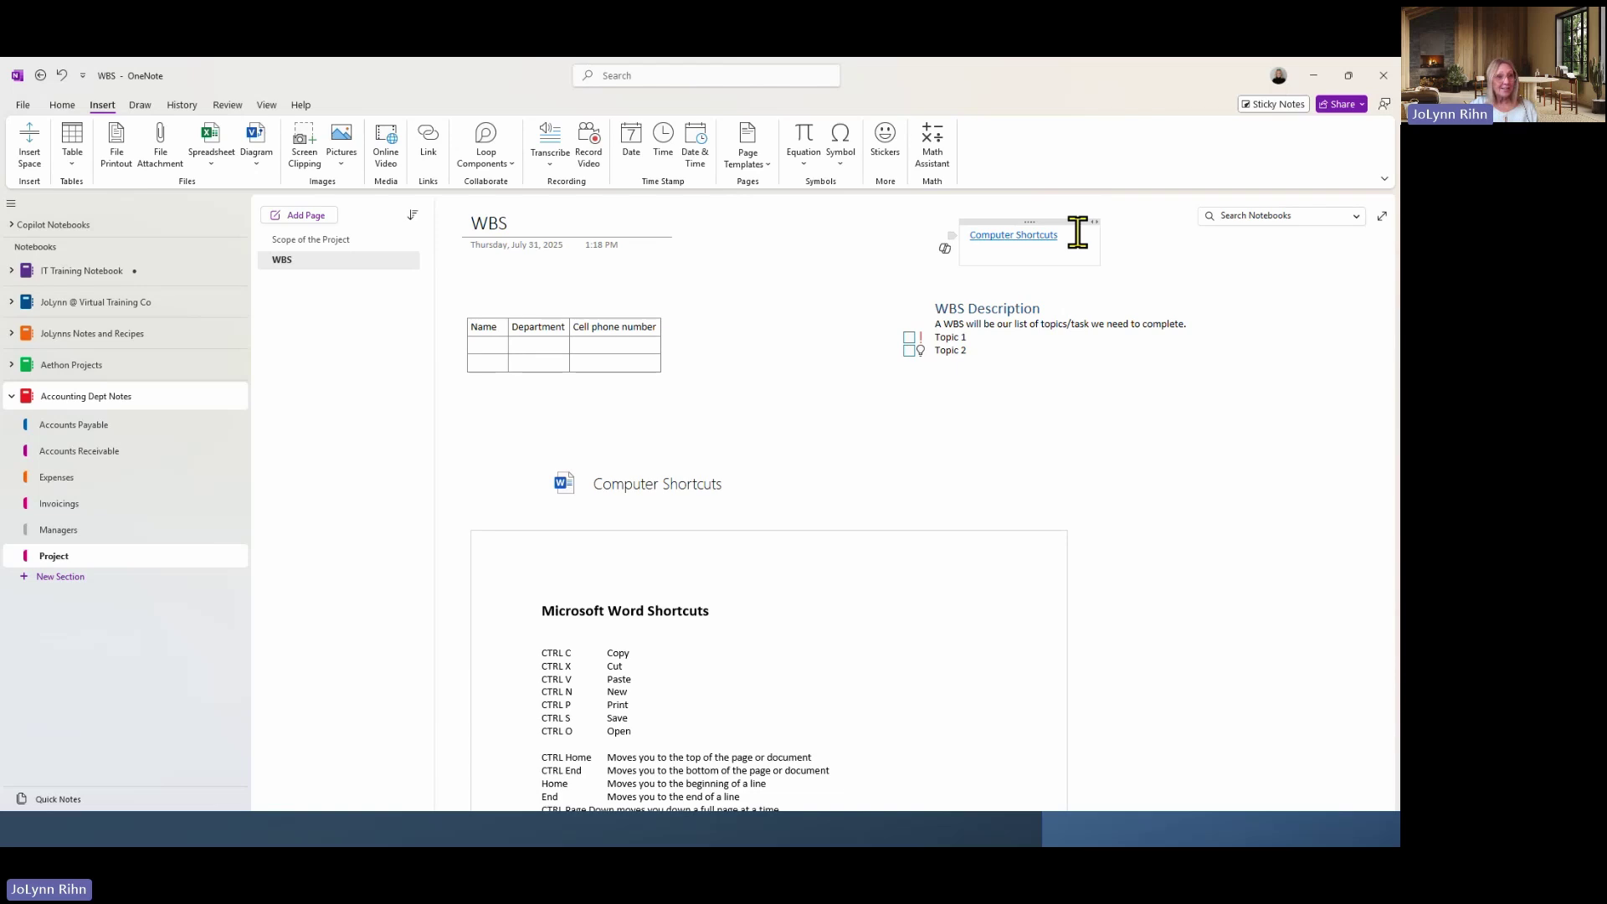
Delete the Microsoft Word Shortcuts printout image and move the Computer Shortcuts file icon up beside the link, above WBS Description.
{"action": "left_click", "coordinate": [750, 535]}
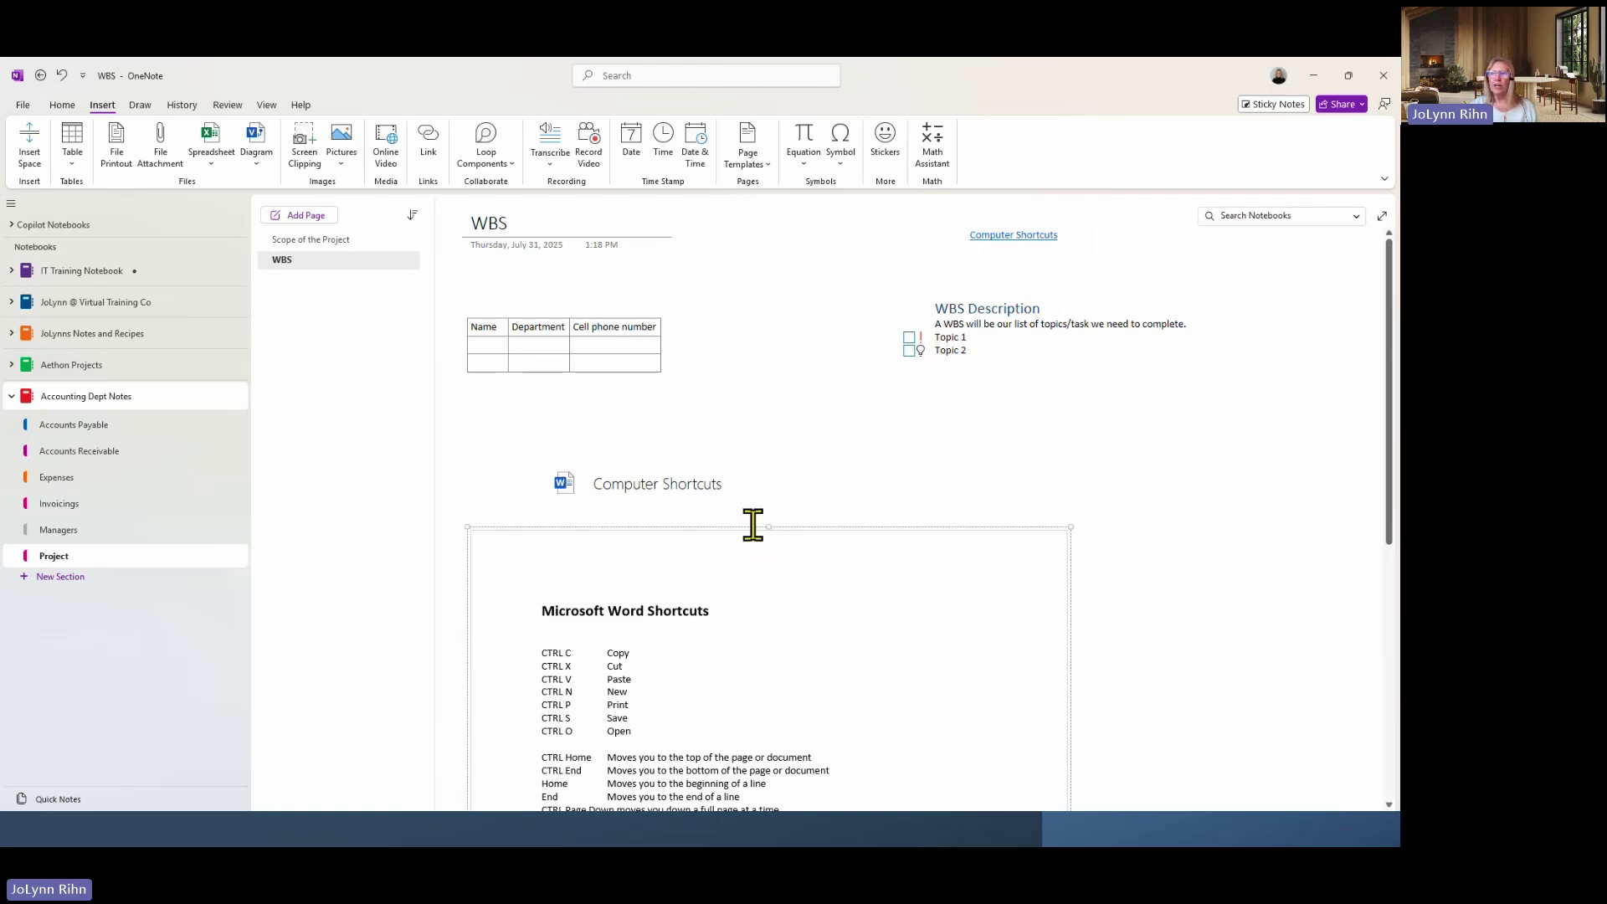
{"action": "left_click", "coordinate": [795, 569]}
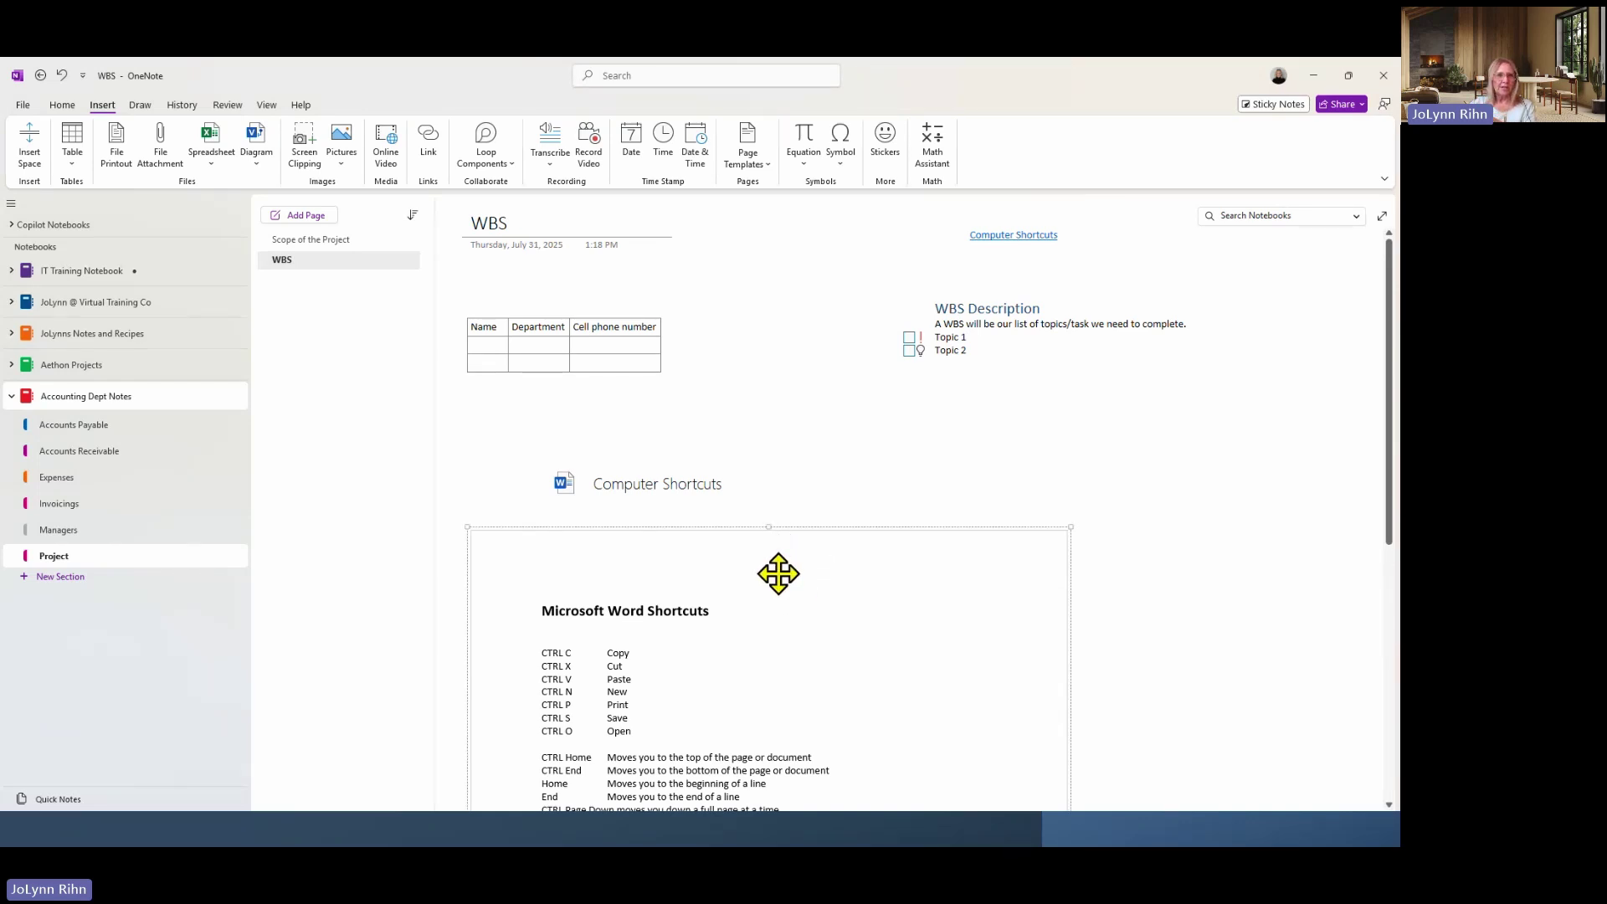
{"action": "key", "text": "Delete"}
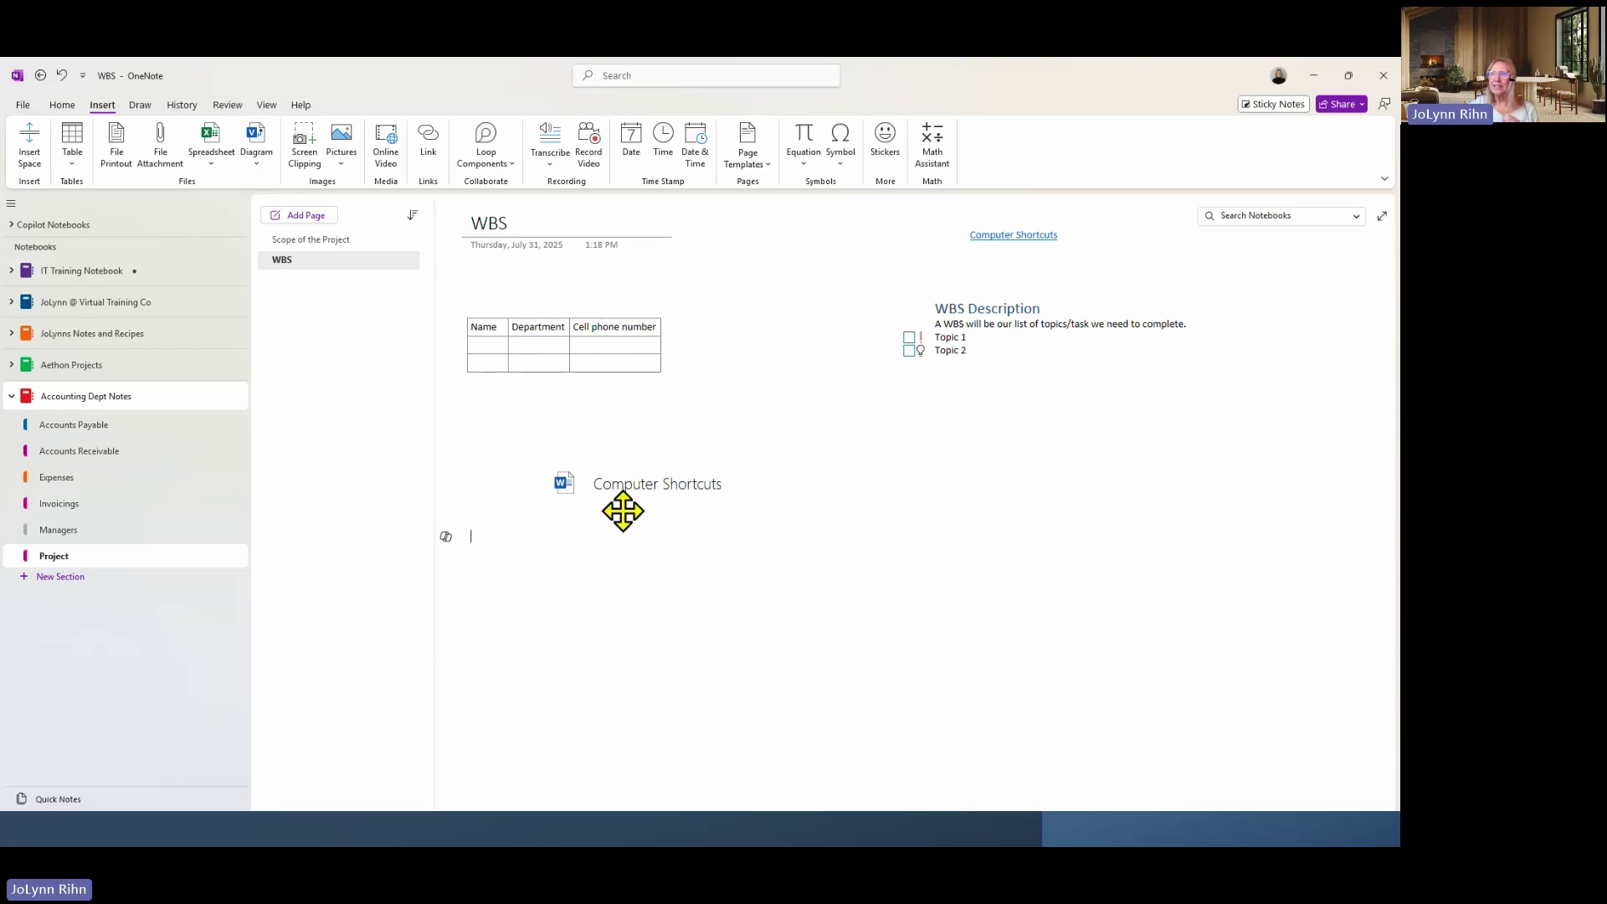
{"action": "left_click_drag", "start_coordinate": [569, 483], "coordinate": [785, 261]}
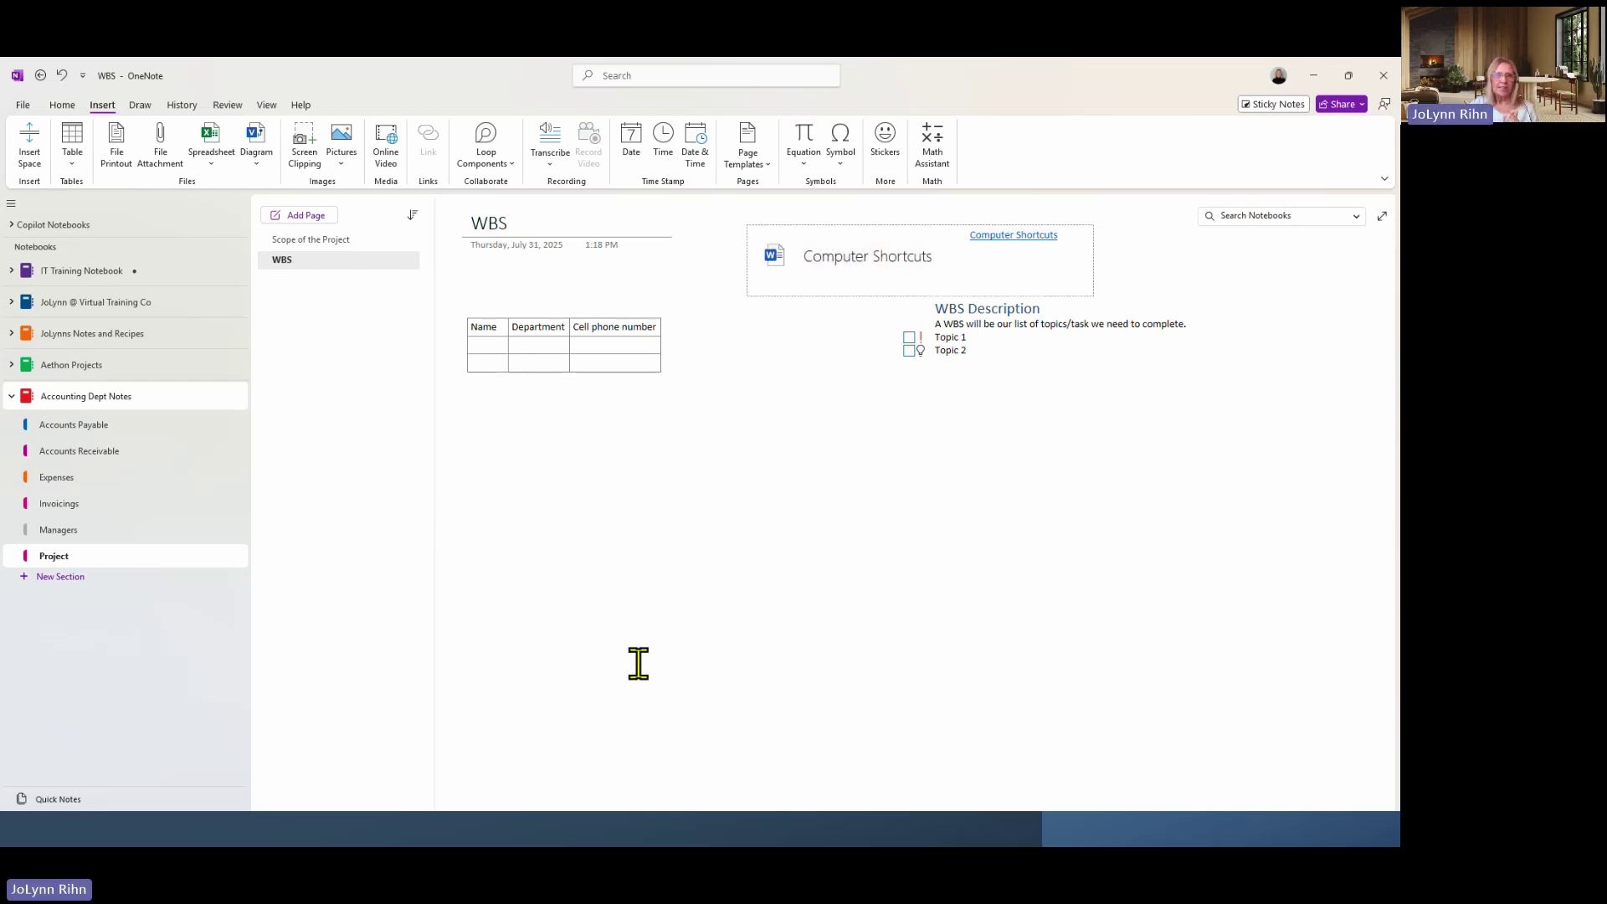
Start inserting an existing Excel spreadsheet below the table and browse to the Trimark Files folder in the Virtual Training Co OneDrive.
{"action": "left_click", "coordinate": [478, 462]}
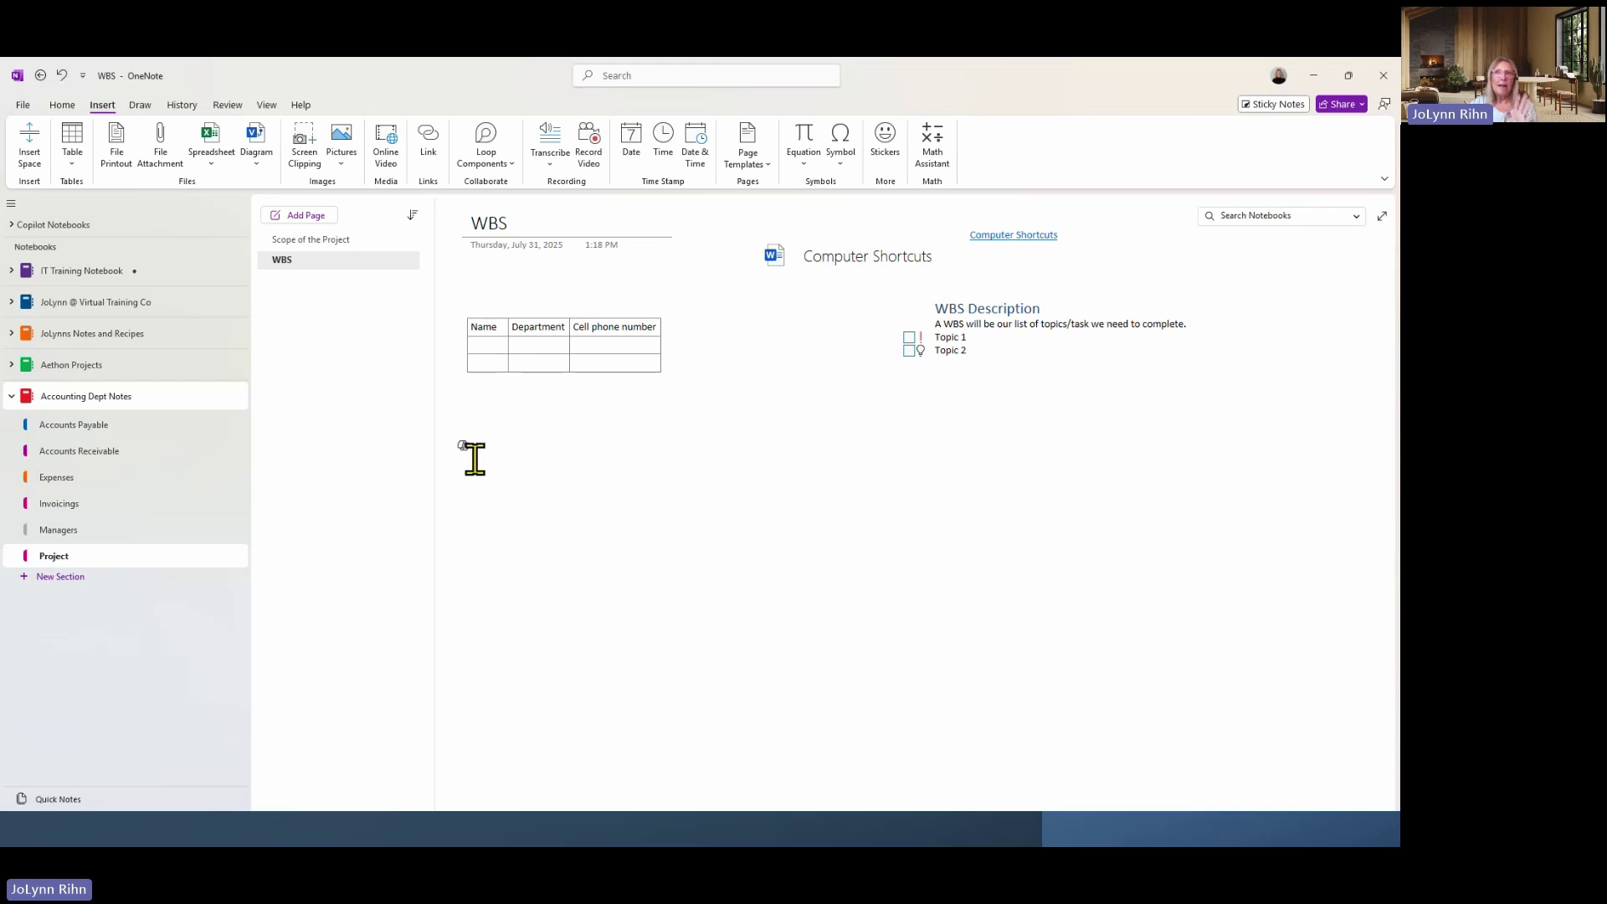
{"action": "left_click", "coordinate": [213, 153]}
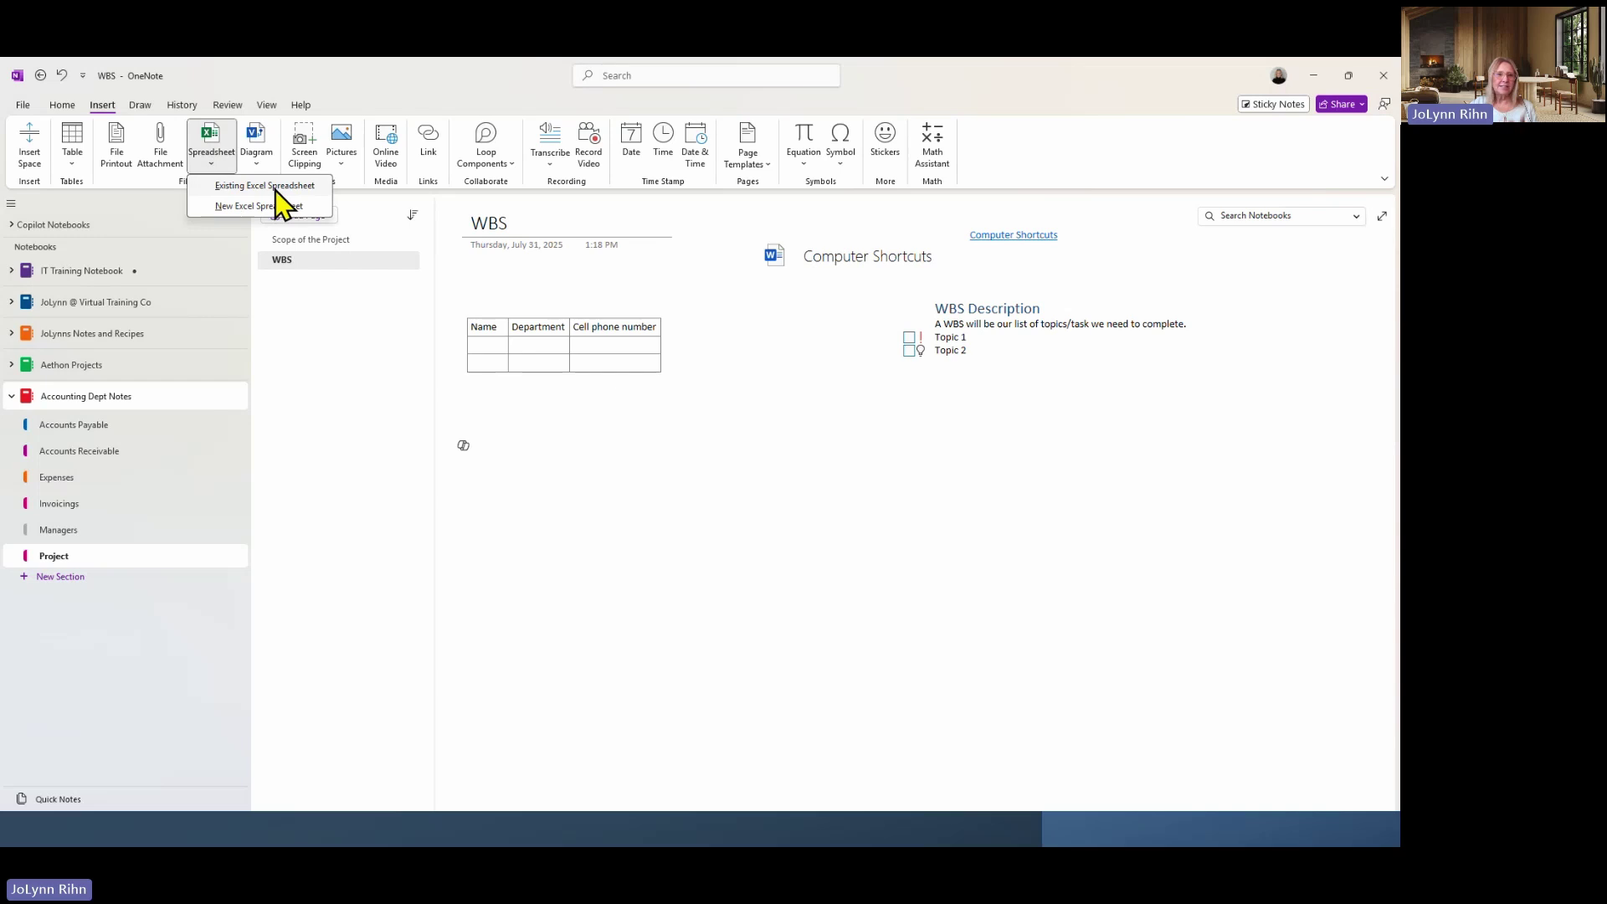
{"action": "left_click", "coordinate": [275, 188]}
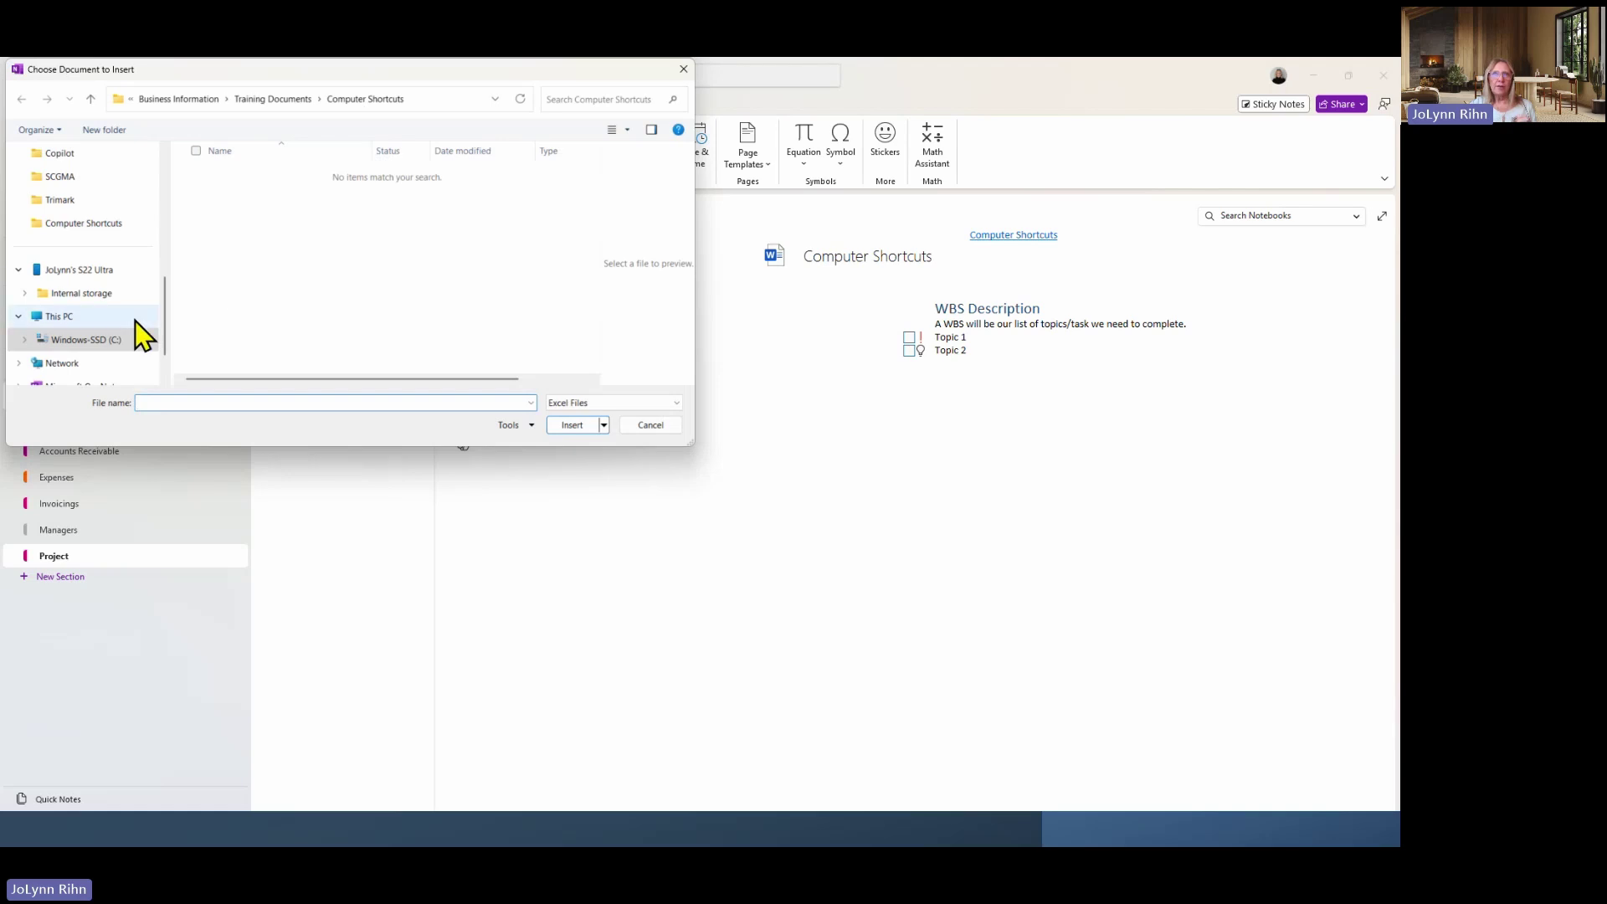
{"action": "scroll", "coordinate": [117, 279], "scroll_direction": "up", "scroll_amount": 5}
{"action": "left_click", "coordinate": [88, 228]}
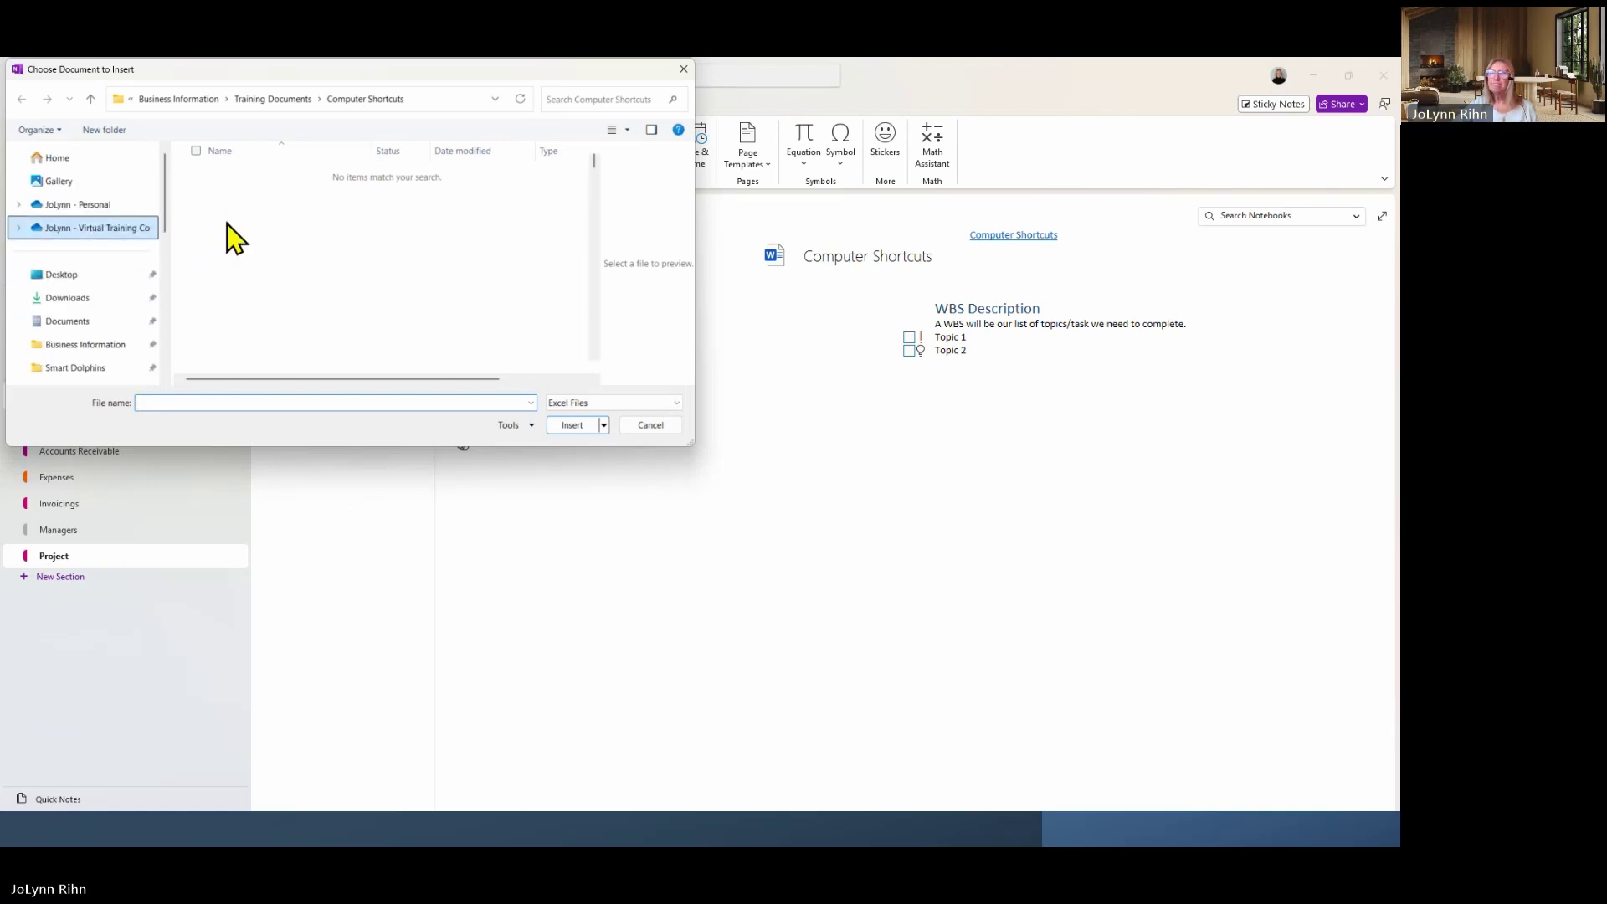
{"action": "scroll", "coordinate": [232, 238], "scroll_direction": "down", "scroll_amount": 8}
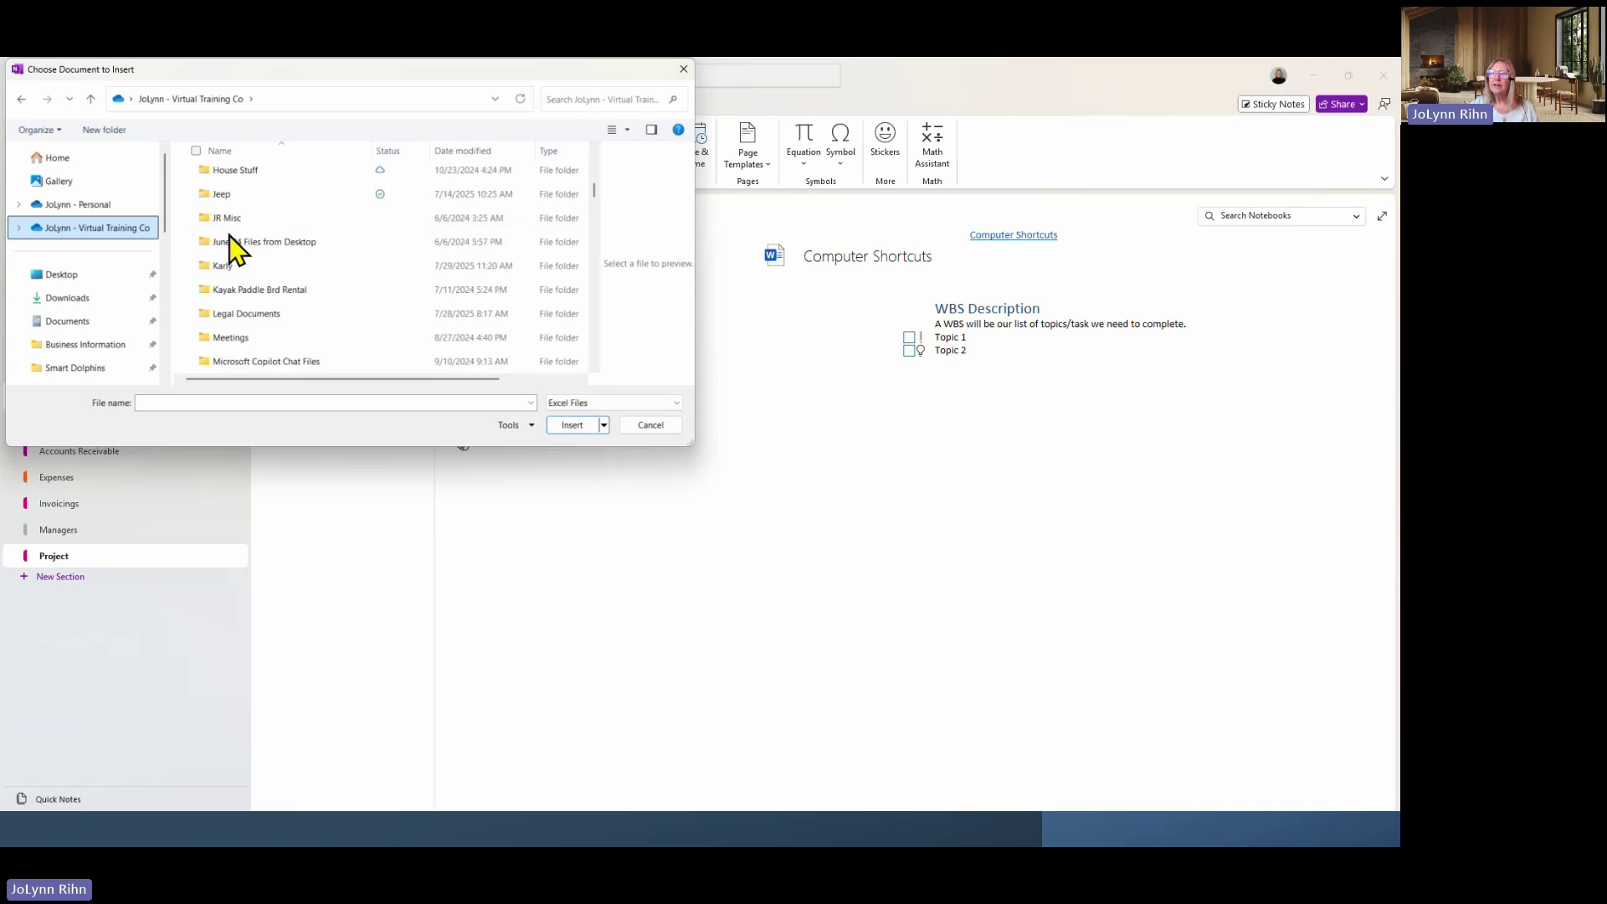
{"action": "scroll", "coordinate": [229, 236], "scroll_direction": "down", "scroll_amount": 10}
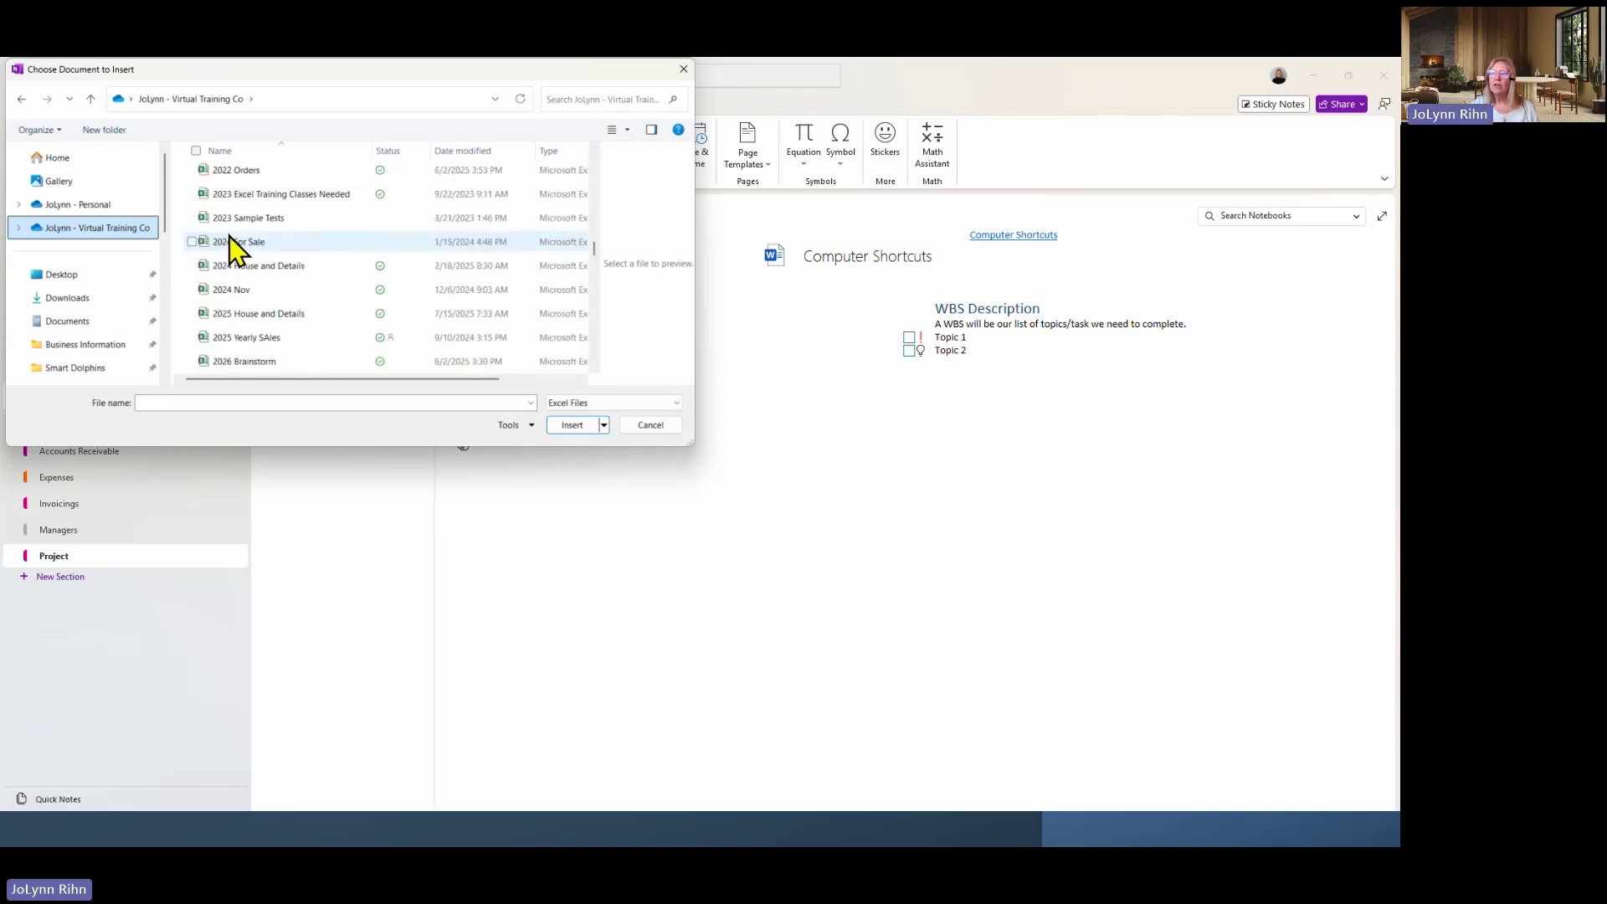
{"action": "scroll", "coordinate": [230, 238], "scroll_direction": "up", "scroll_amount": 5}
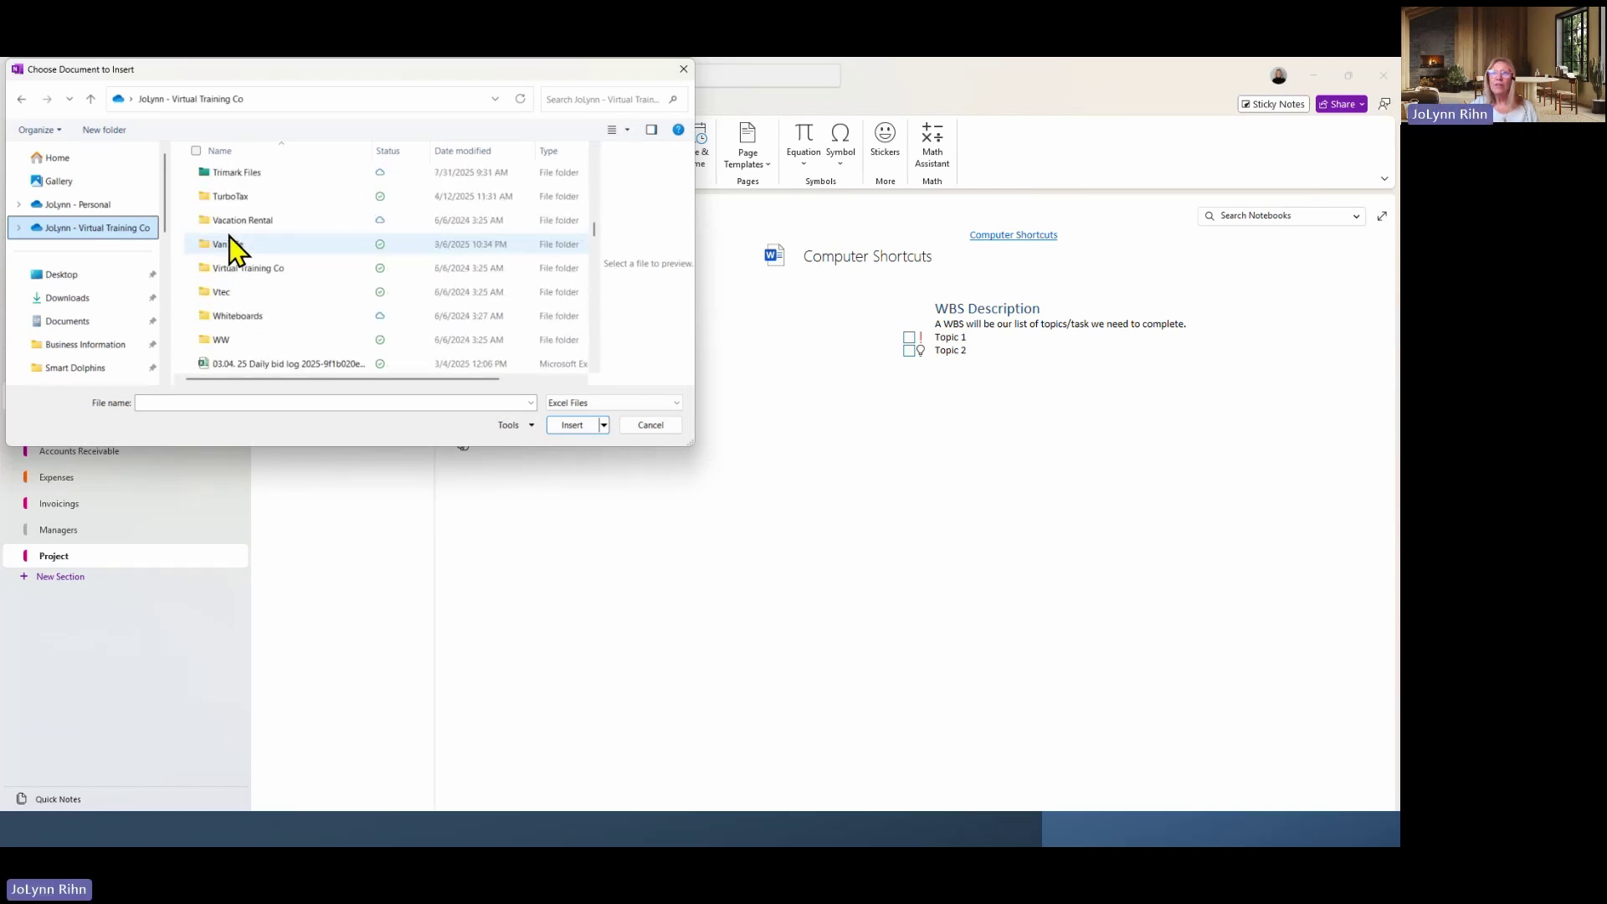
{"action": "left_click", "coordinate": [243, 175]}
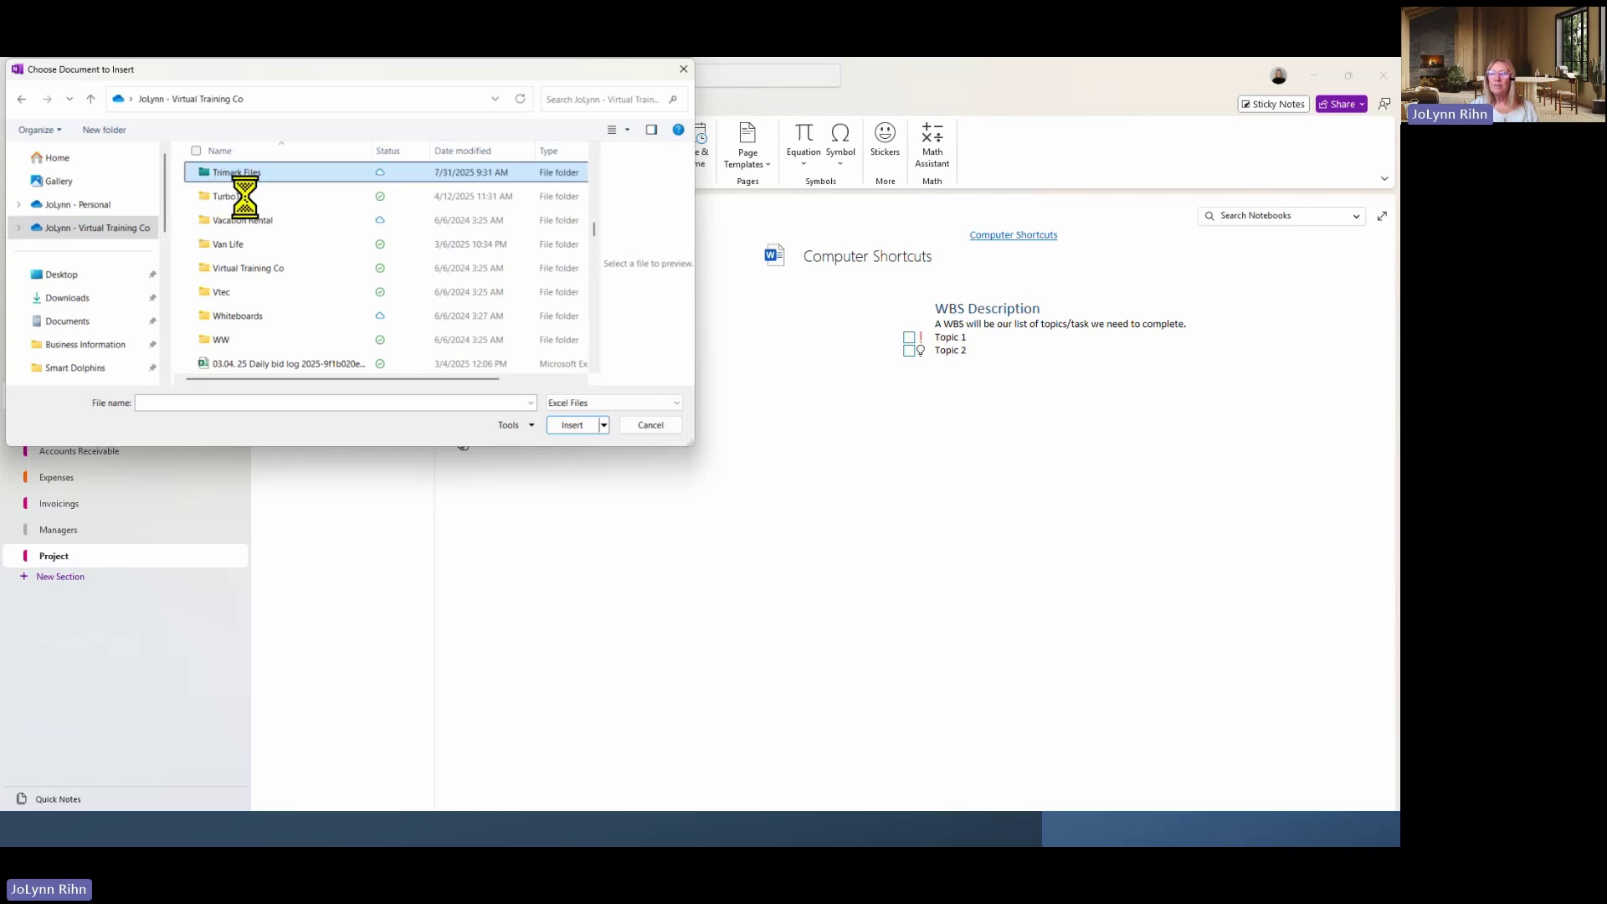
{"action": "double_click", "coordinate": [250, 178]}
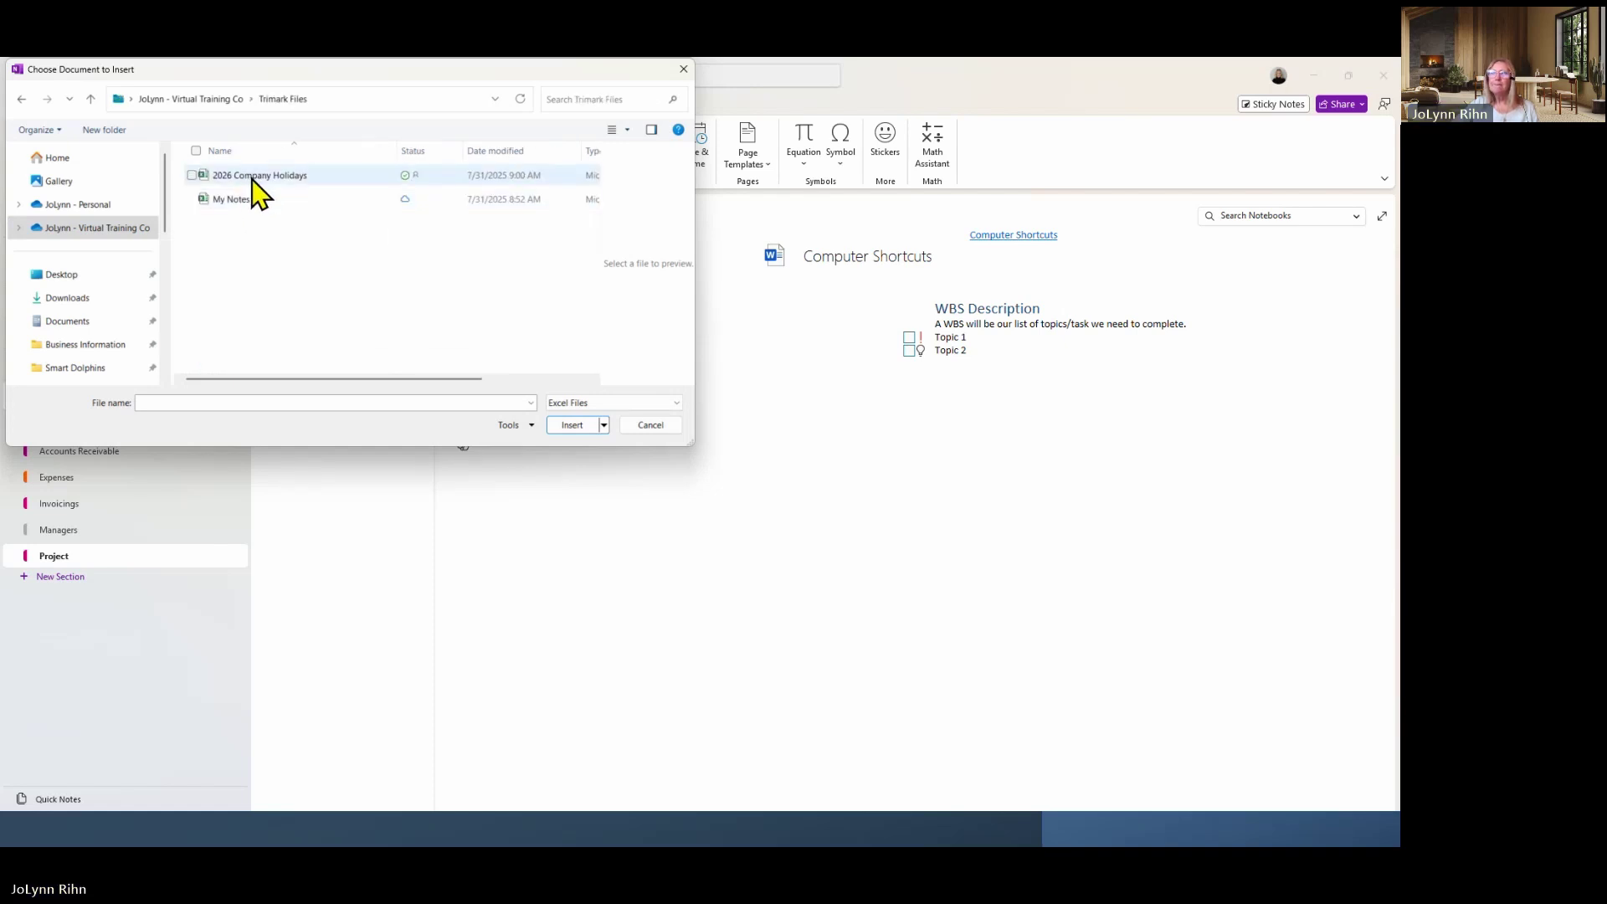
Insert the 2026 Company Holidays workbook from Trimark Files as a spreadsheet on the page and accept the file warning.
{"action": "left_click", "coordinate": [571, 426]}
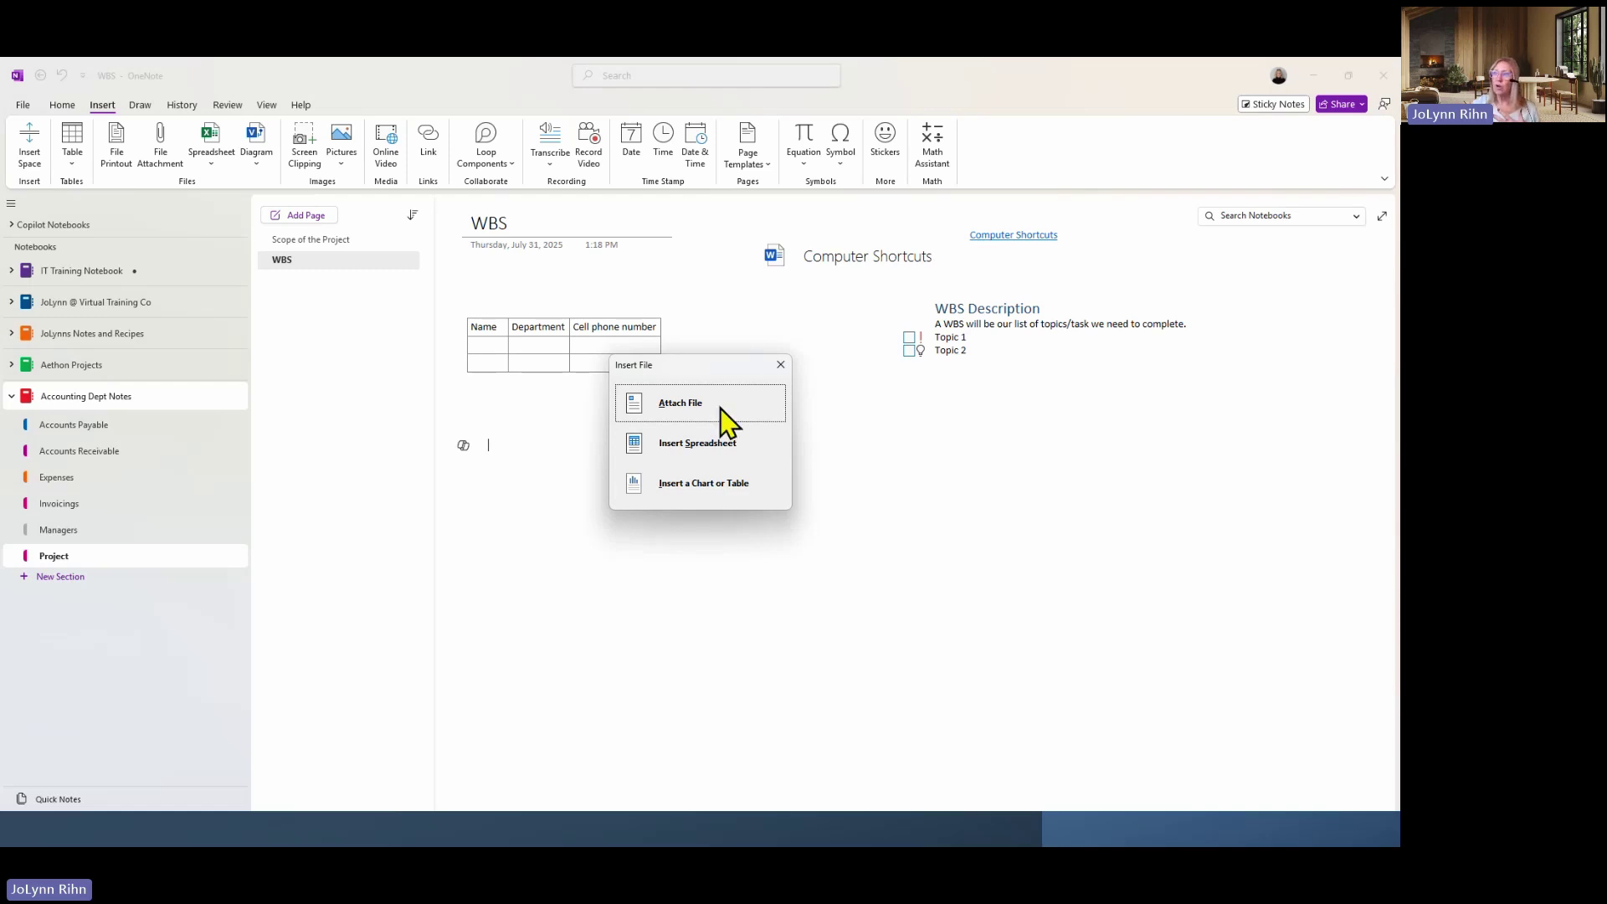
{"action": "left_click", "coordinate": [716, 449]}
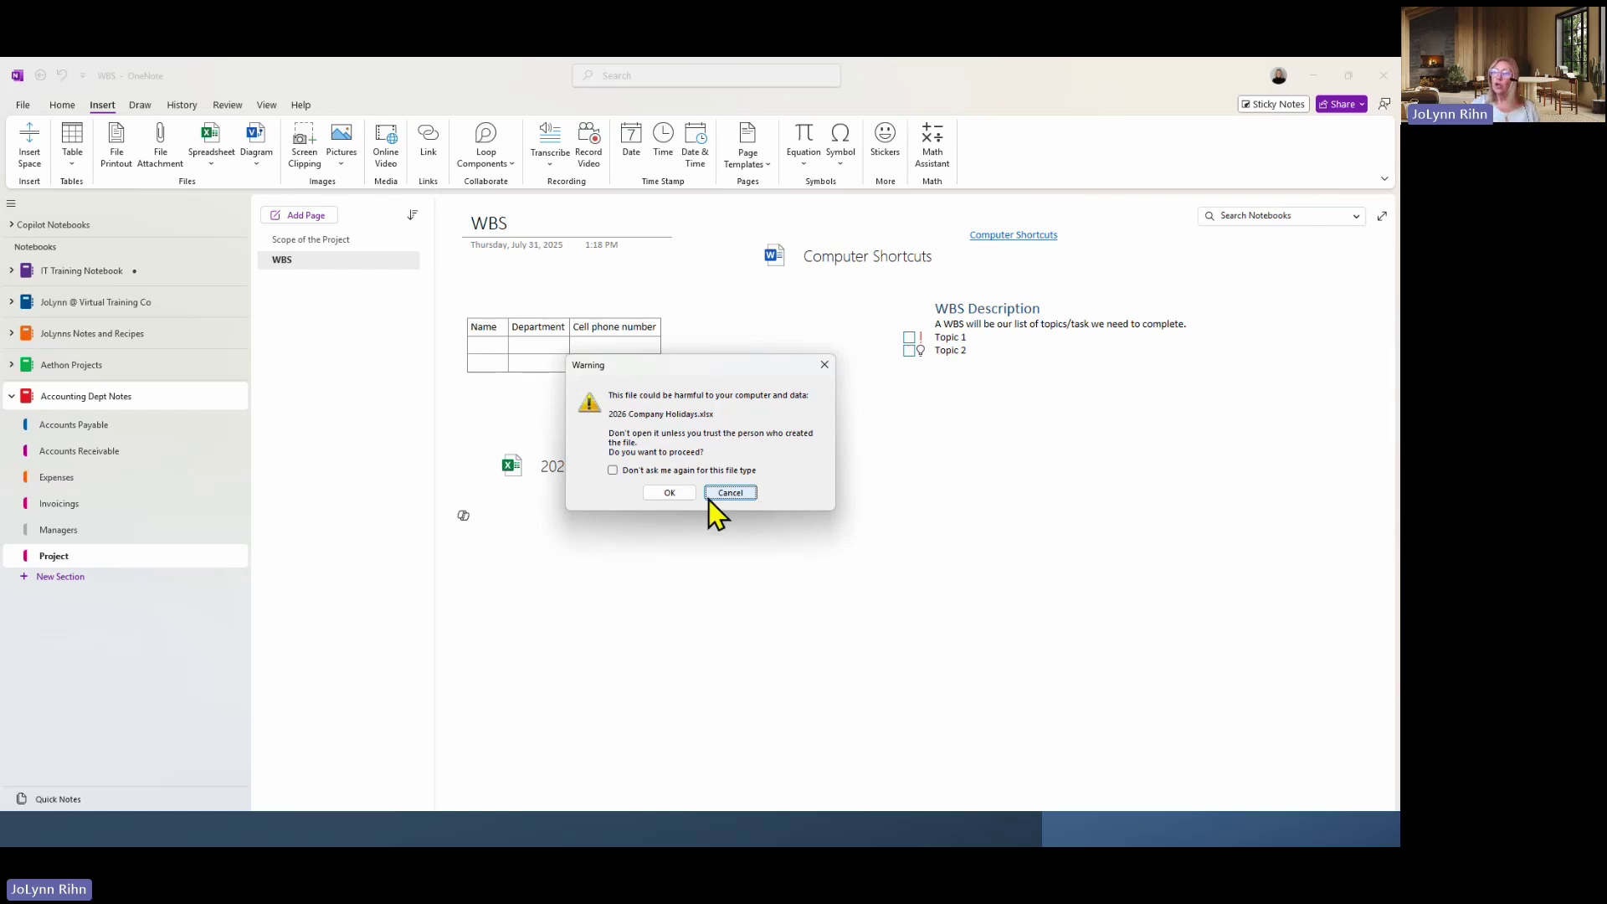
{"action": "left_click", "coordinate": [669, 493]}
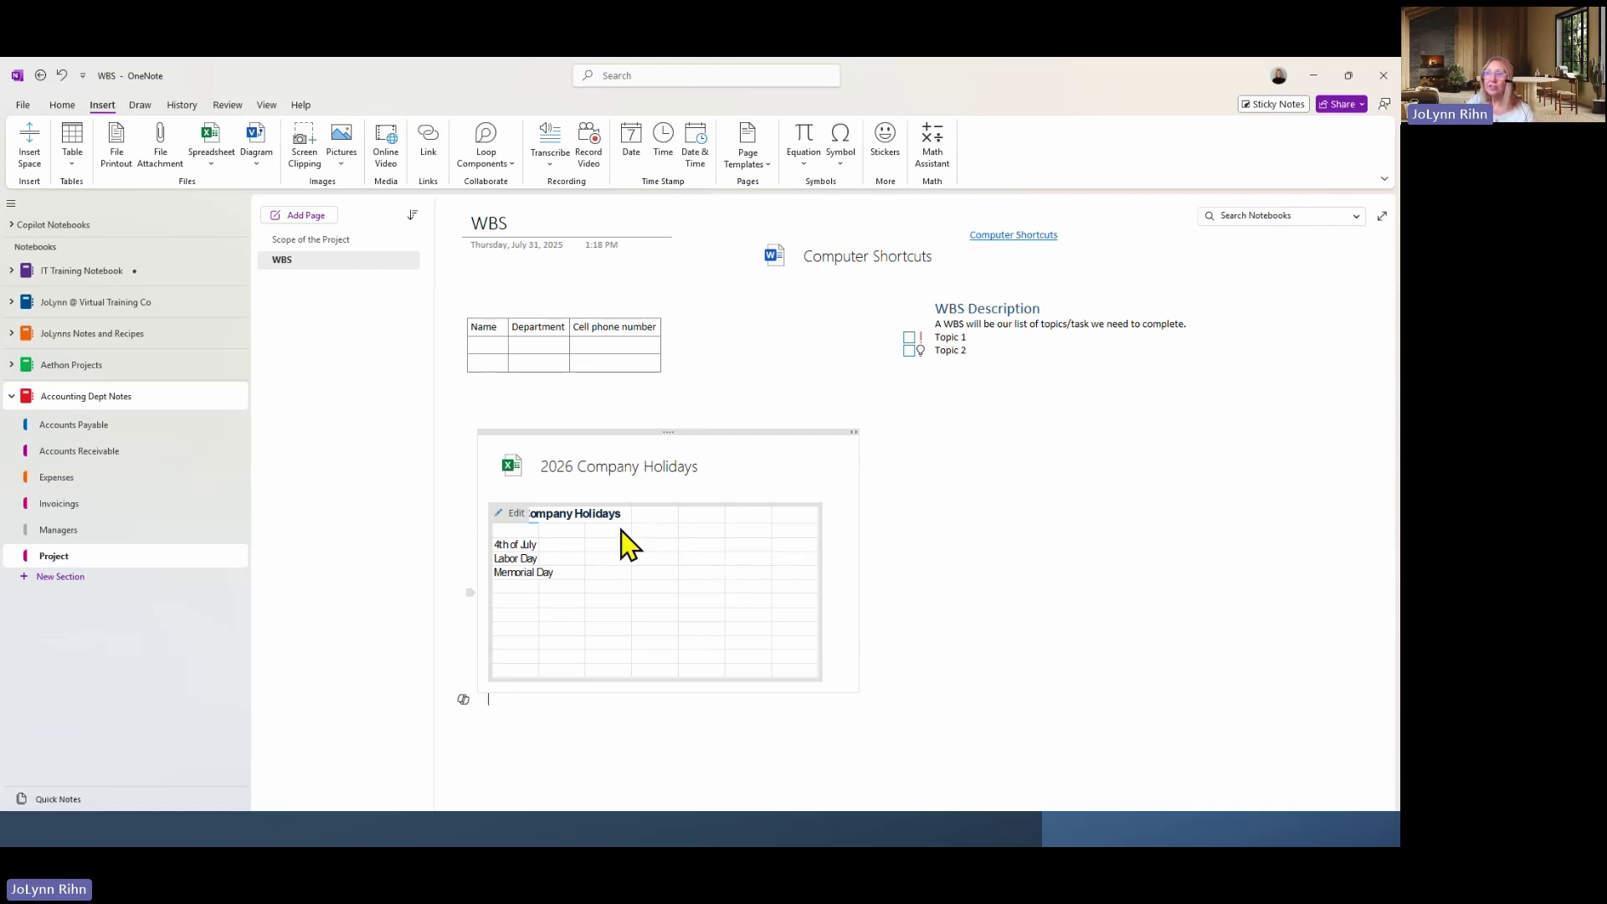
Open the embedded 2026 Company Holidays spreadsheet for editing in Excel and add Christmas in cell A6, below Memorial Day.
{"action": "left_click", "coordinate": [511, 520]}
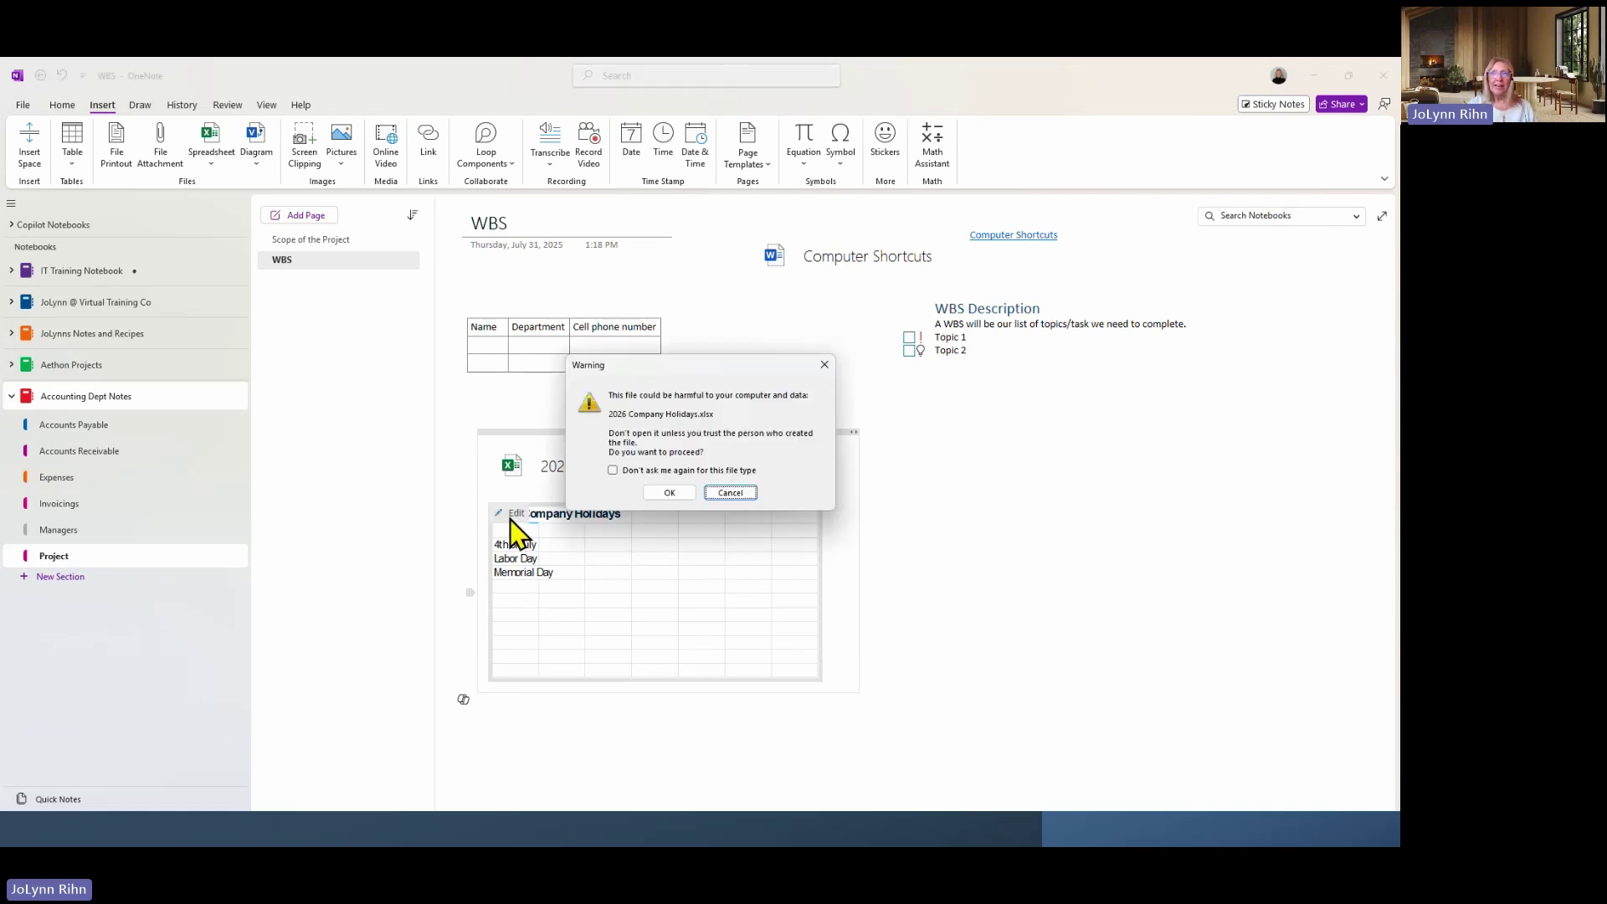
{"action": "left_click", "coordinate": [647, 500]}
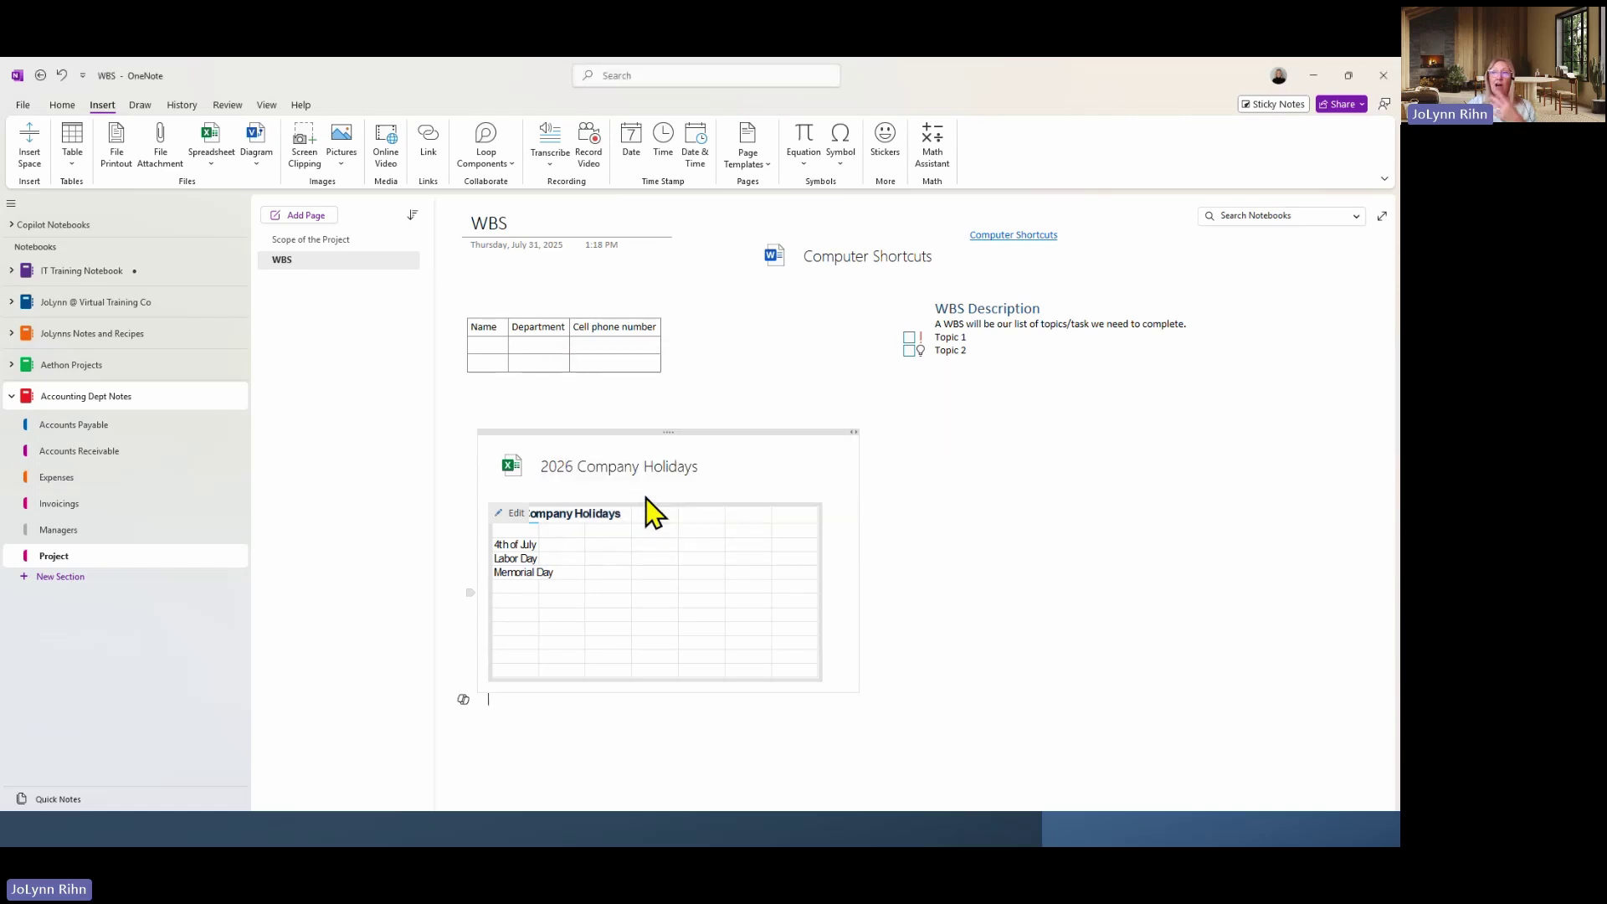
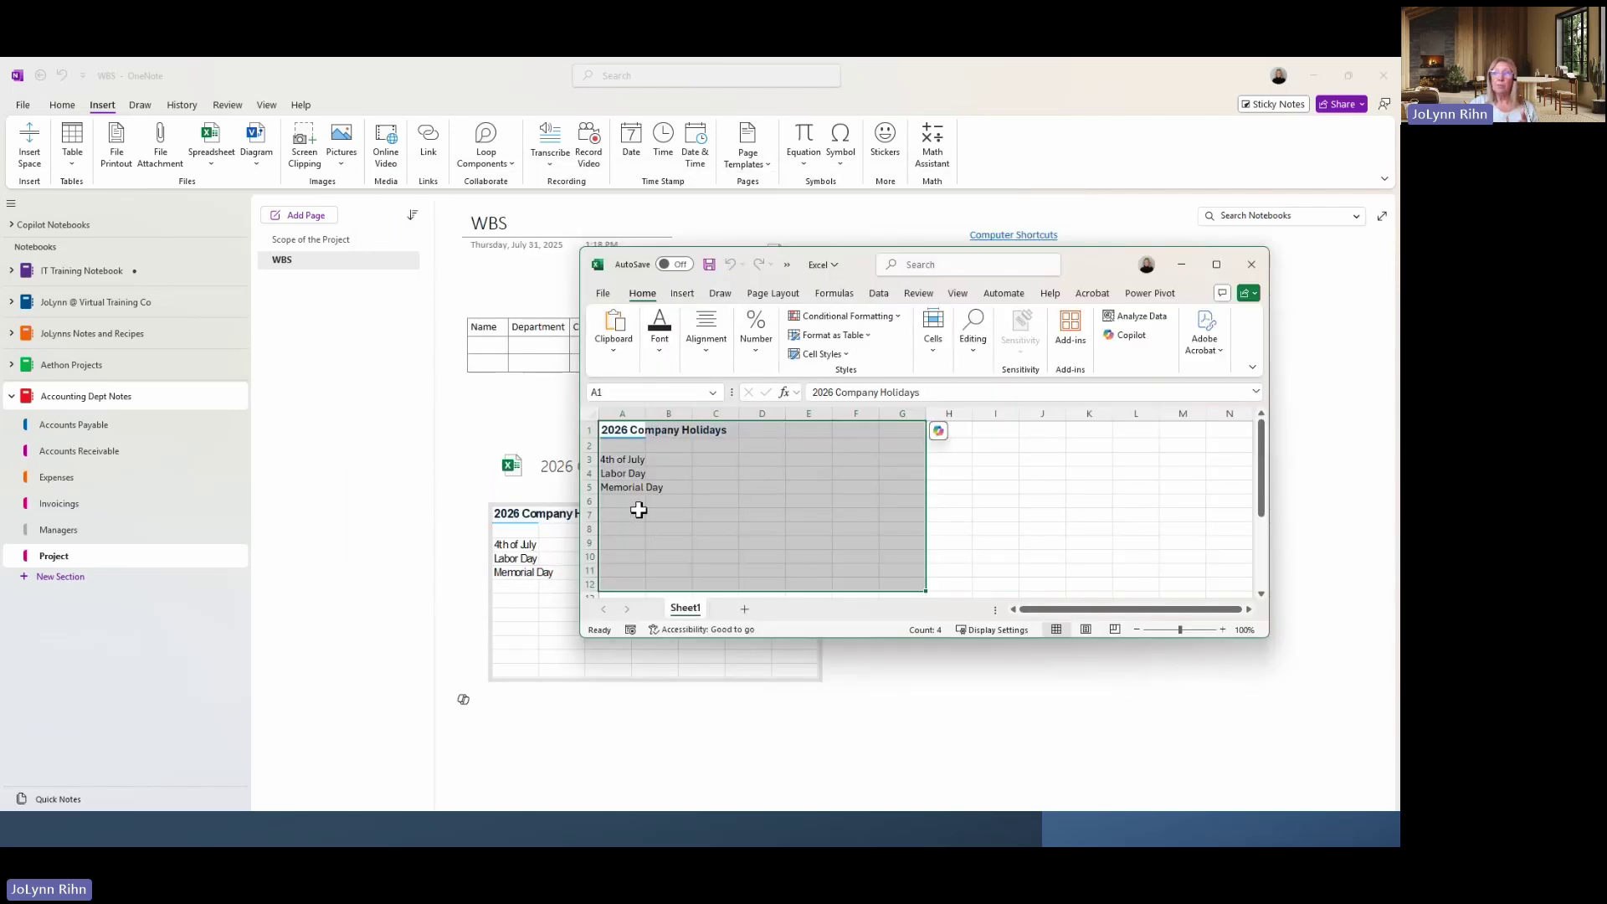
{"action": "left_click", "coordinate": [639, 499]}
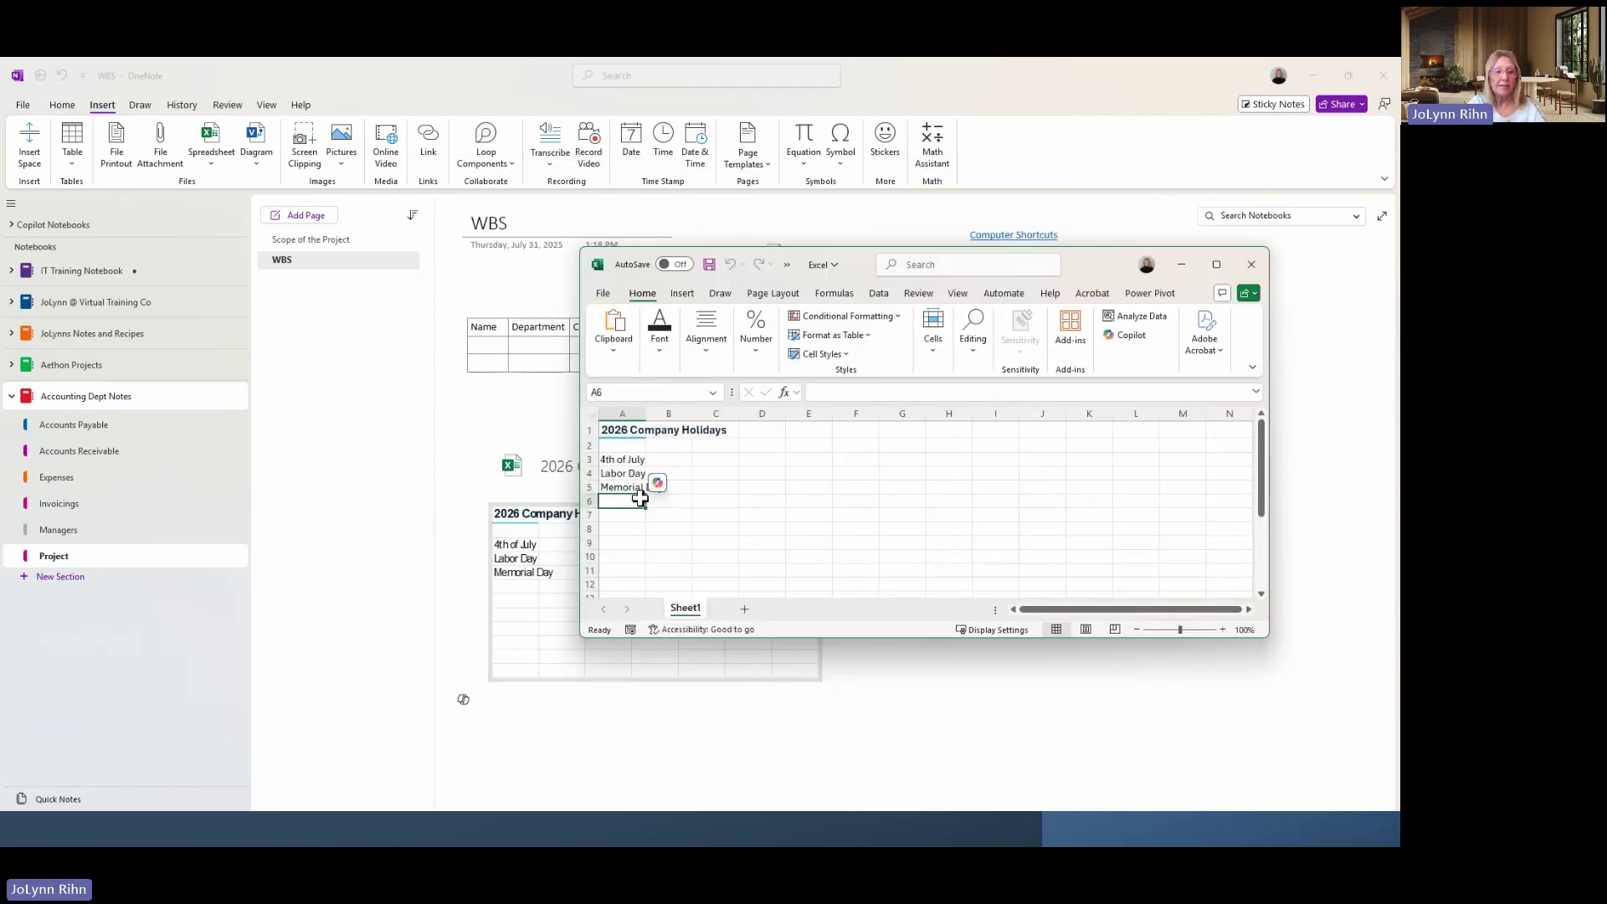
{"action": "type", "text": "Christmas"}
{"action": "key", "text": "Return"}
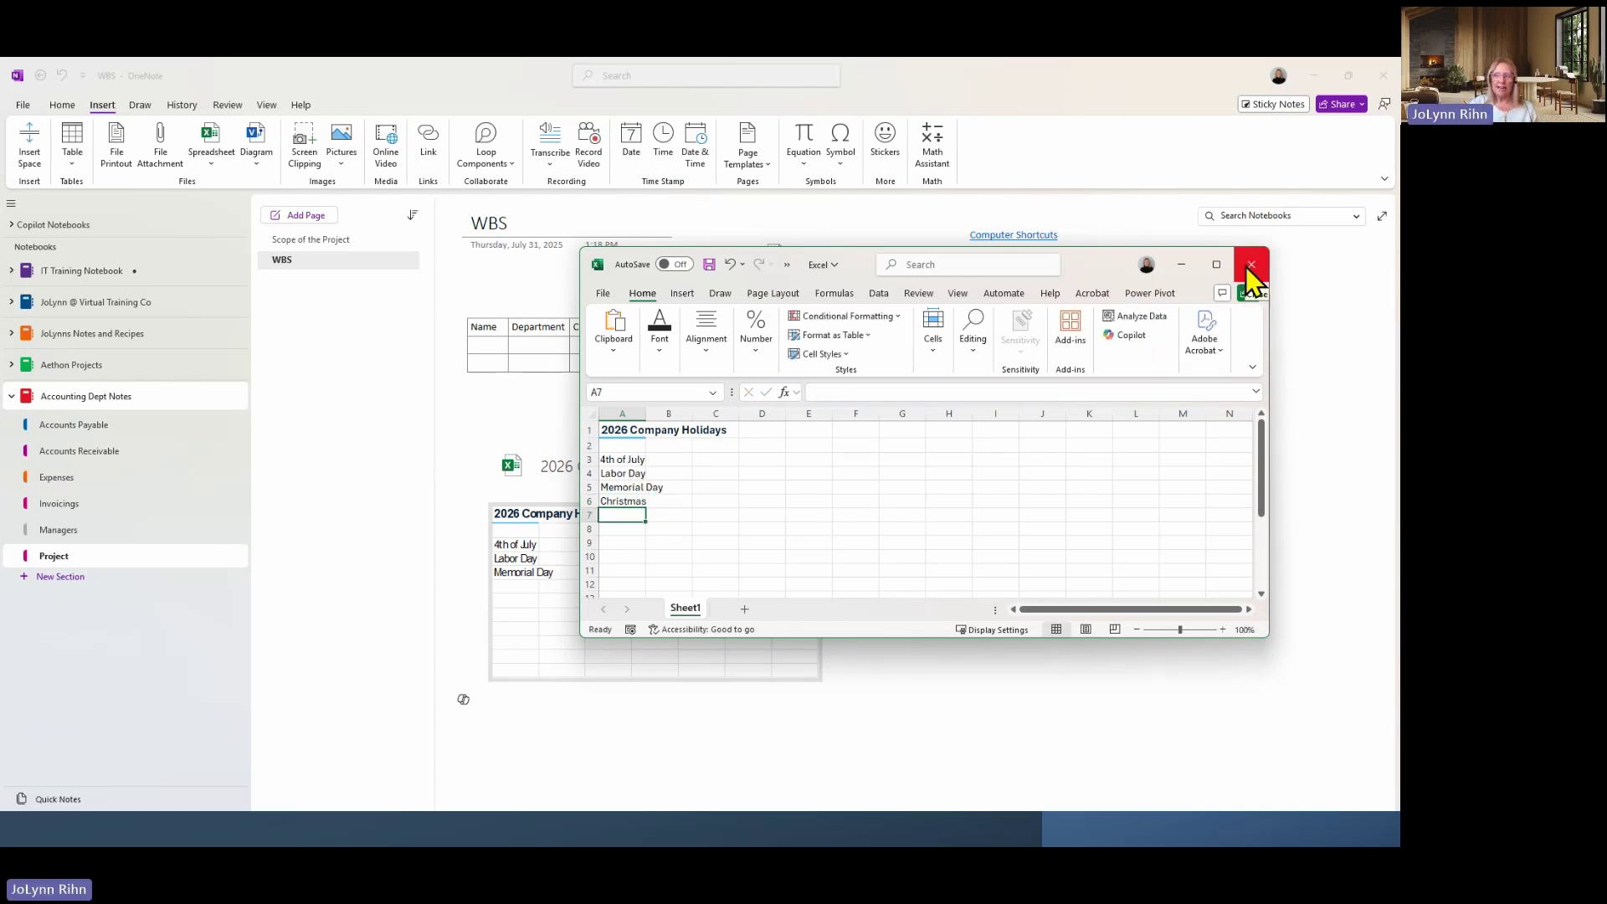
Close the holidays workbook, saving its changes, and close the empty Excel window to return to the WBS page.
{"action": "left_click", "coordinate": [1249, 266]}
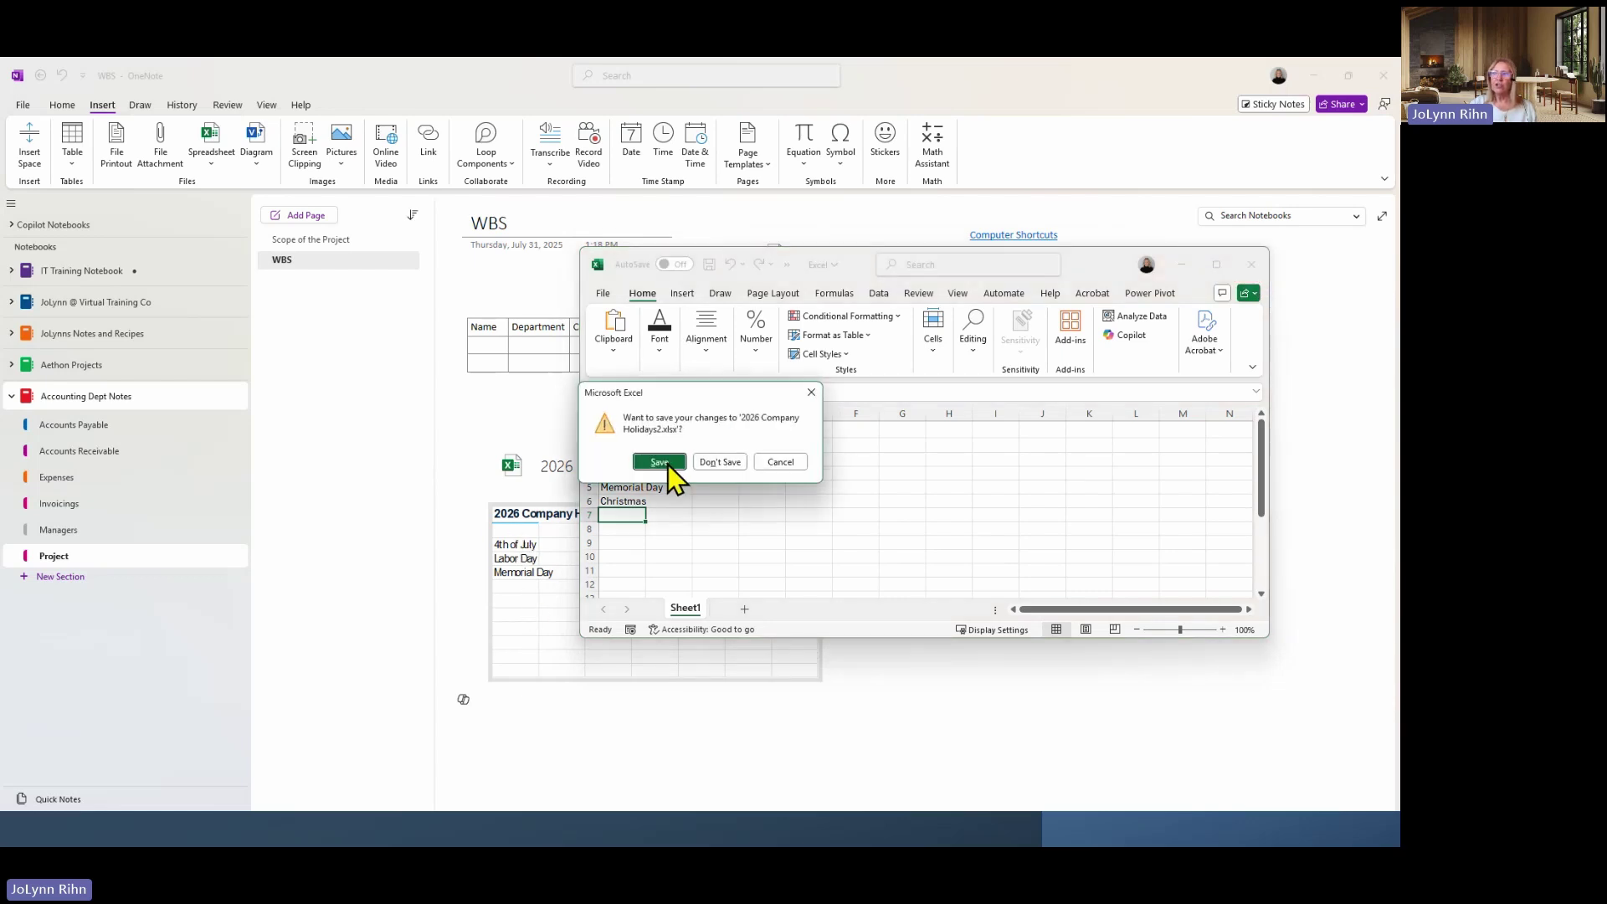
{"action": "left_click", "coordinate": [669, 469]}
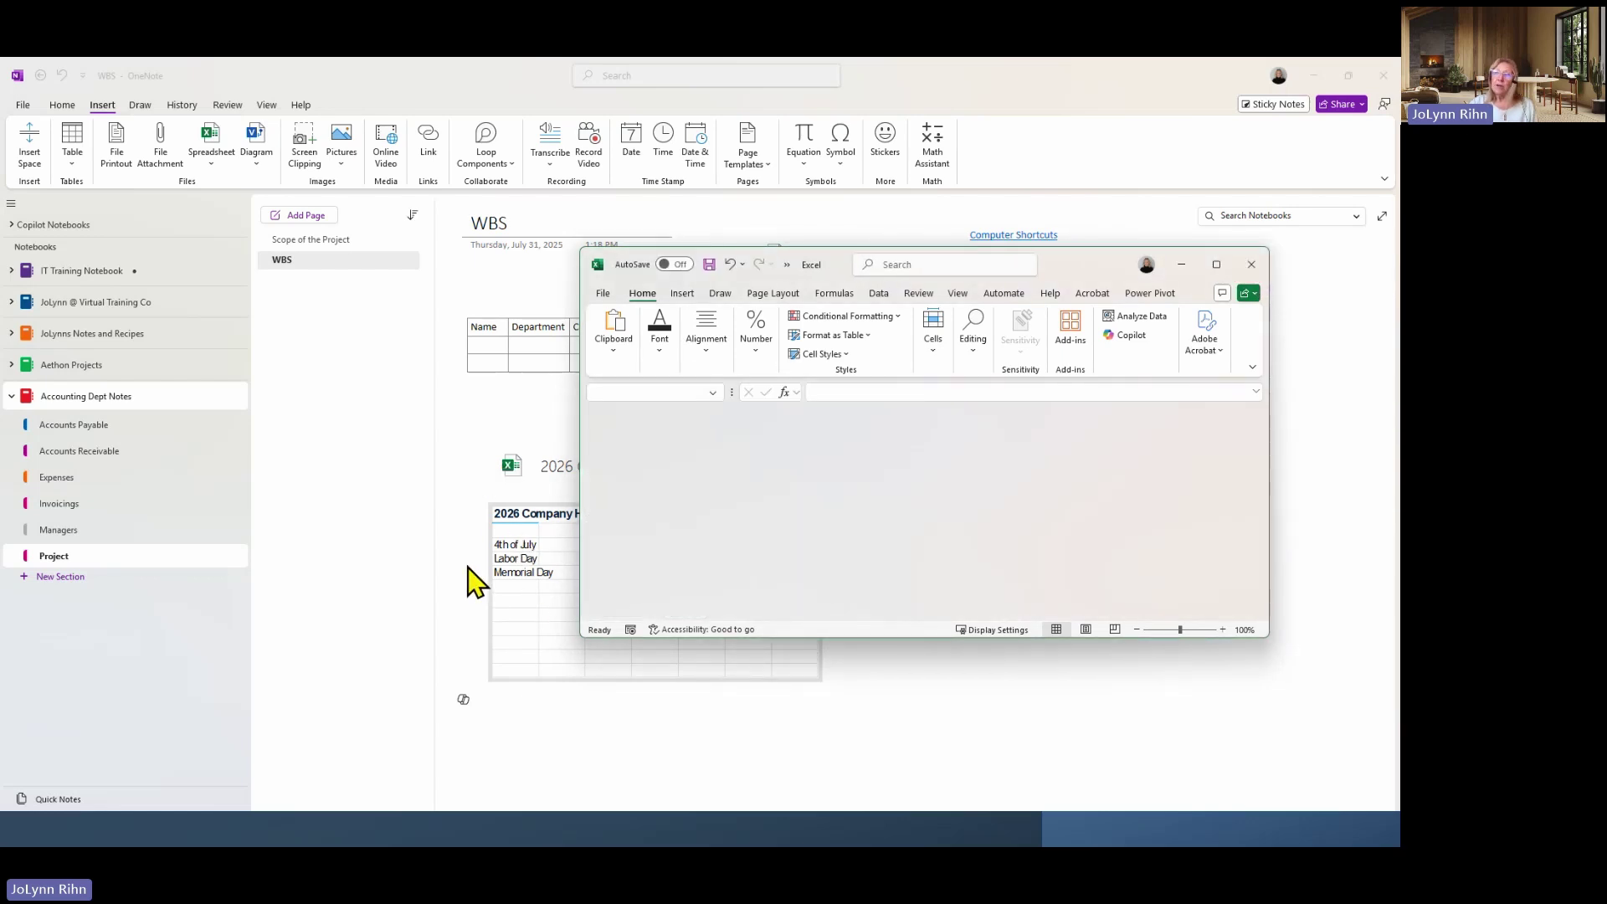
{"action": "double_click", "coordinate": [520, 595]}
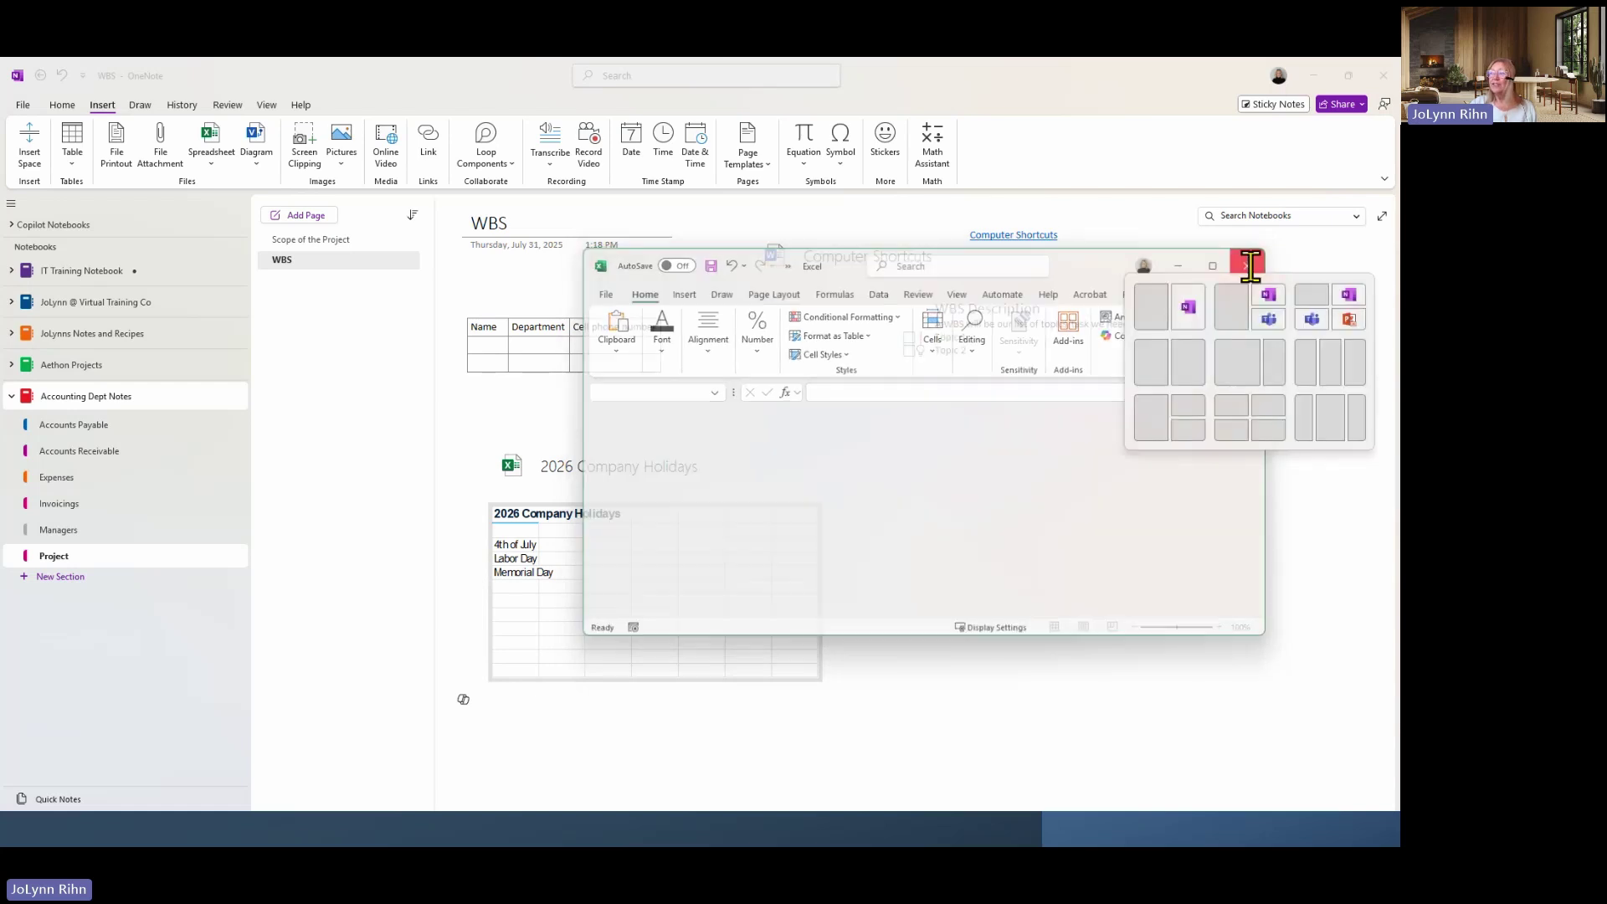
{"action": "left_click", "coordinate": [1251, 264]}
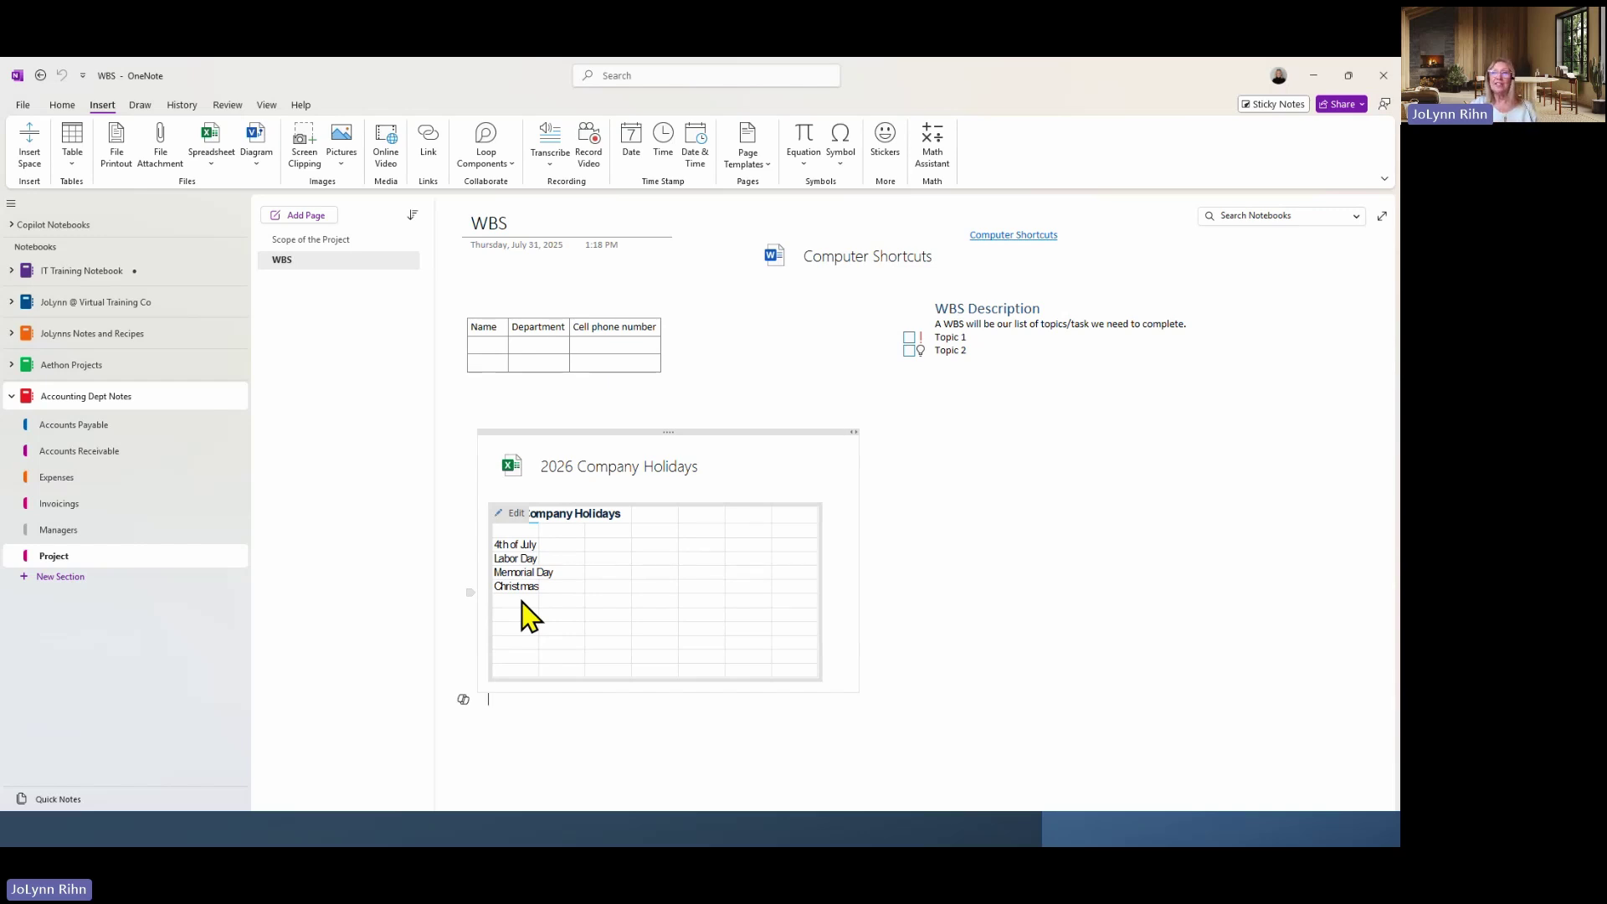
Insert the picture caribbeanbestbeaches[1] from Pictures > 1 Carribbean pics into the empty space below the WBS Description note.
{"action": "left_click", "coordinate": [1017, 416]}
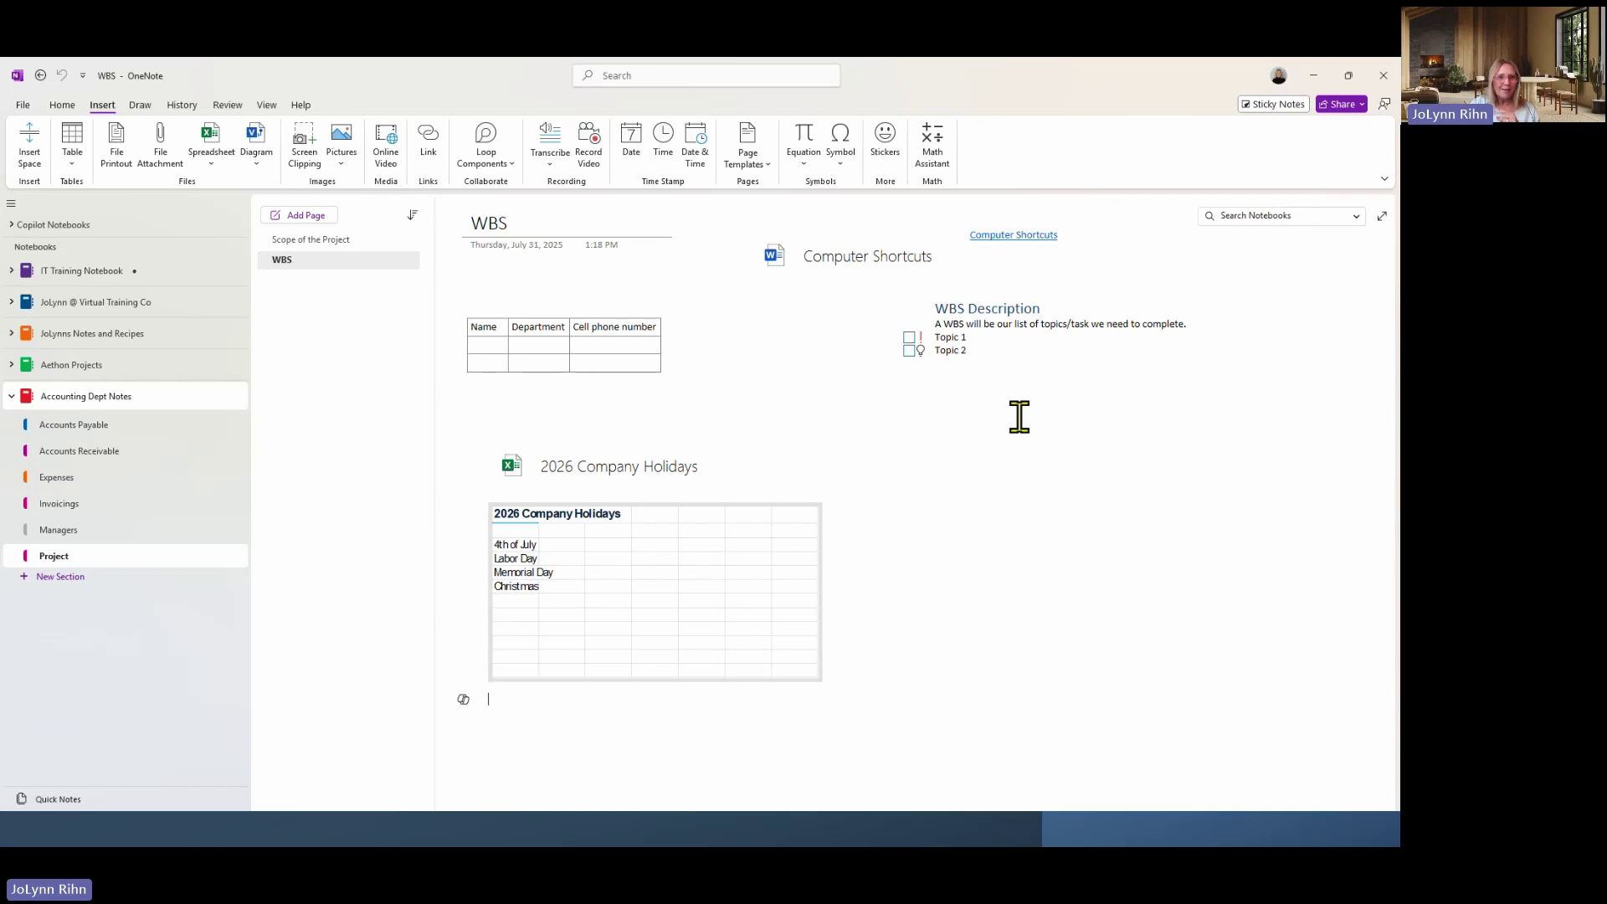
{"action": "left_click", "coordinate": [1017, 416]}
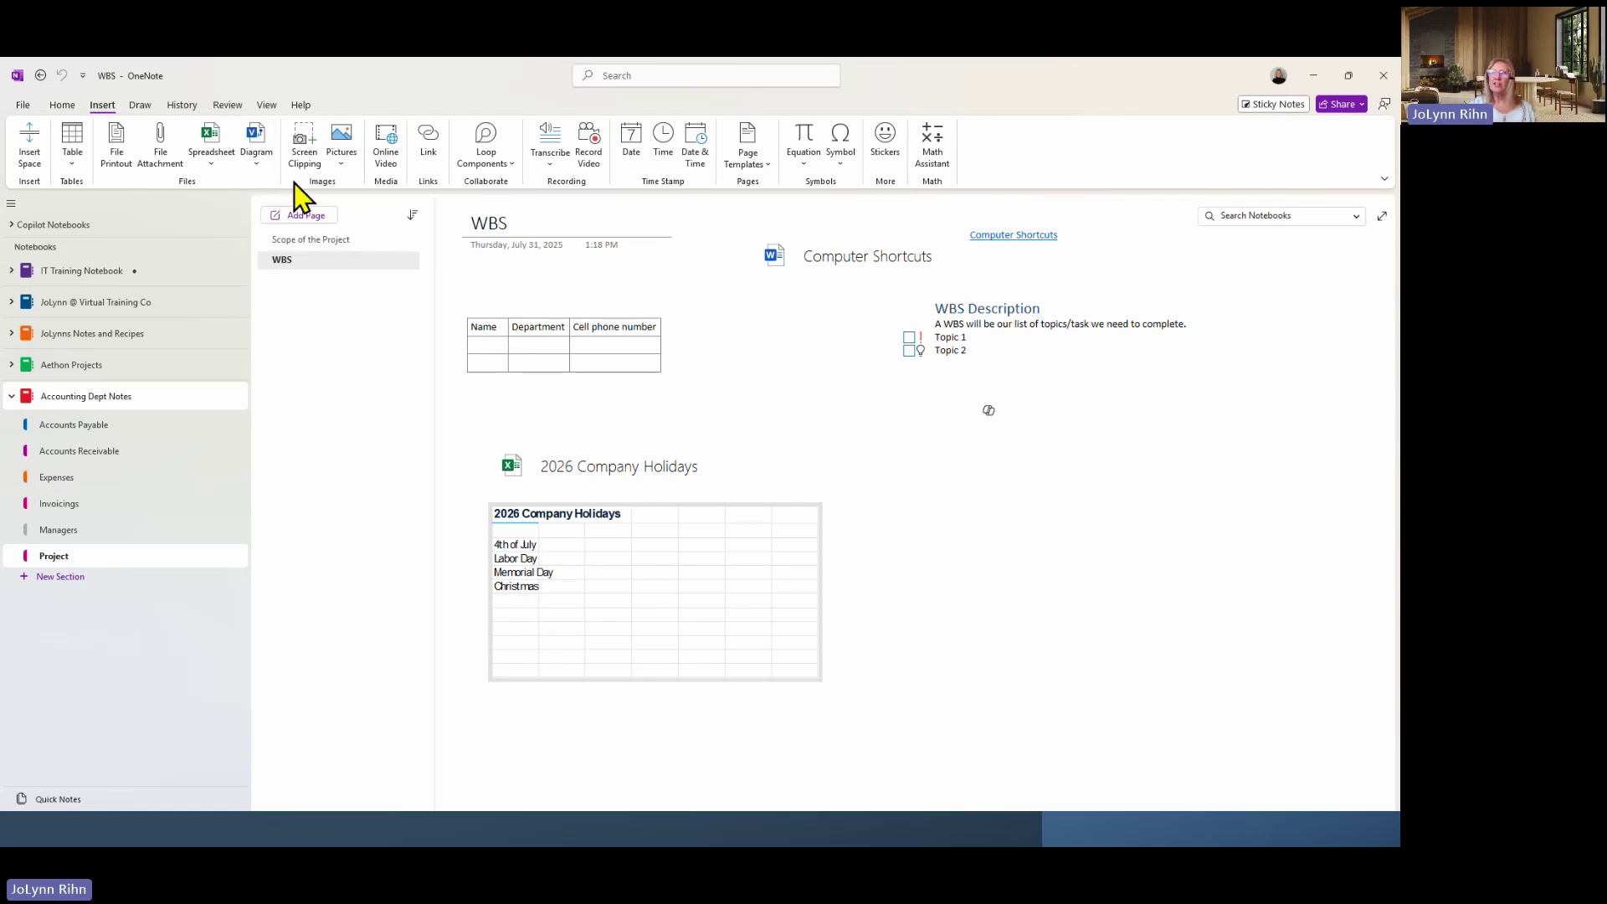
{"action": "left_click", "coordinate": [343, 159]}
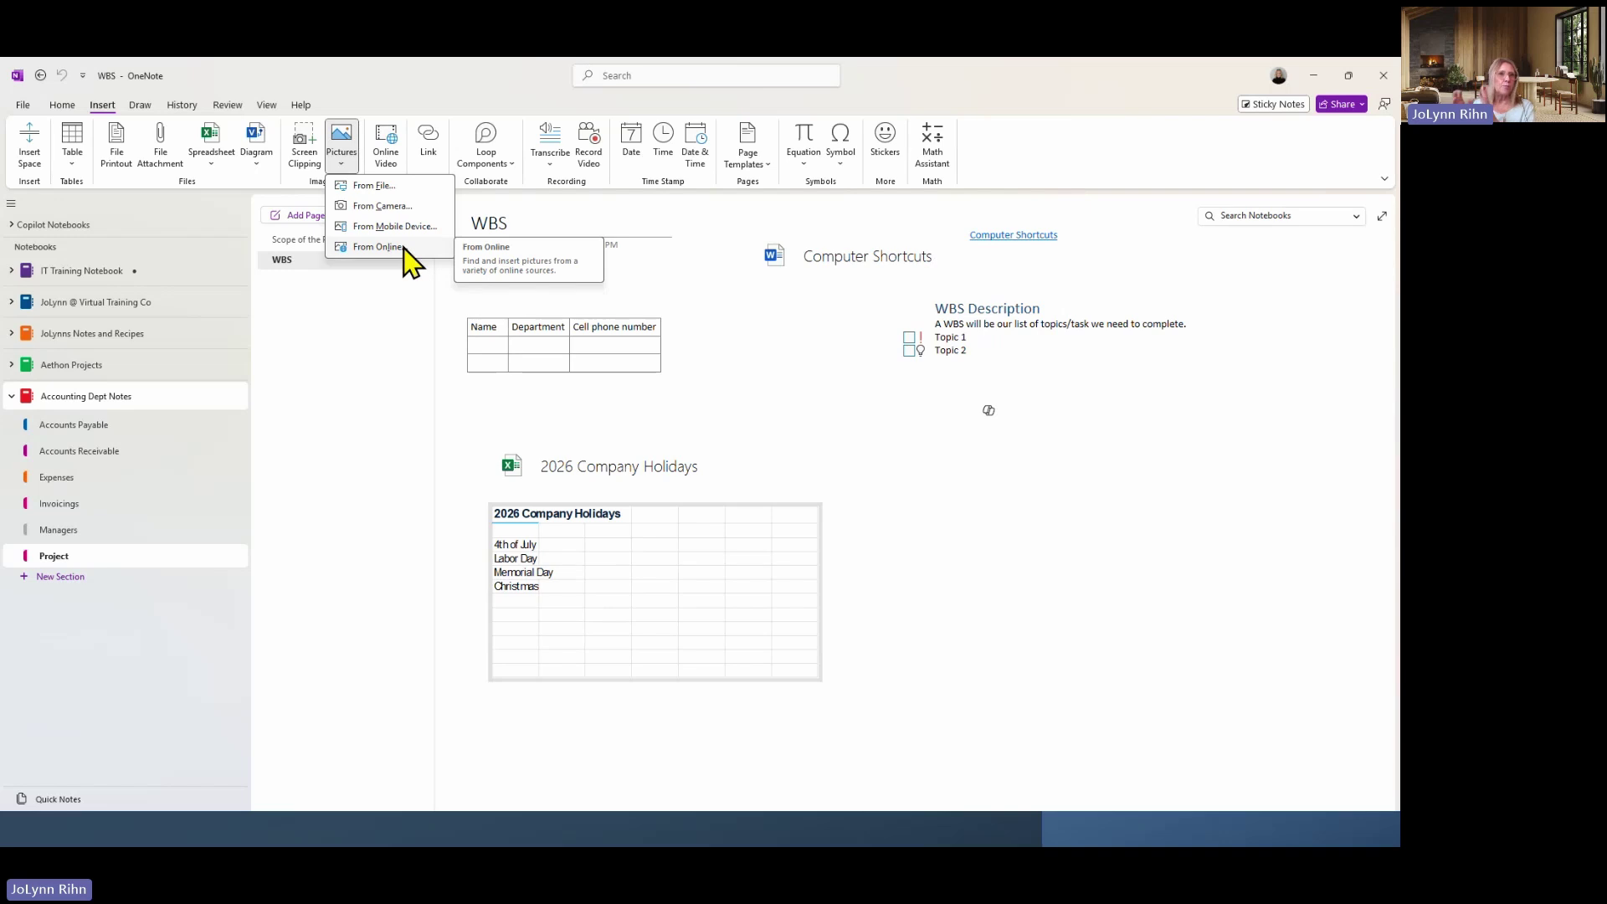
{"action": "left_click", "coordinate": [388, 187]}
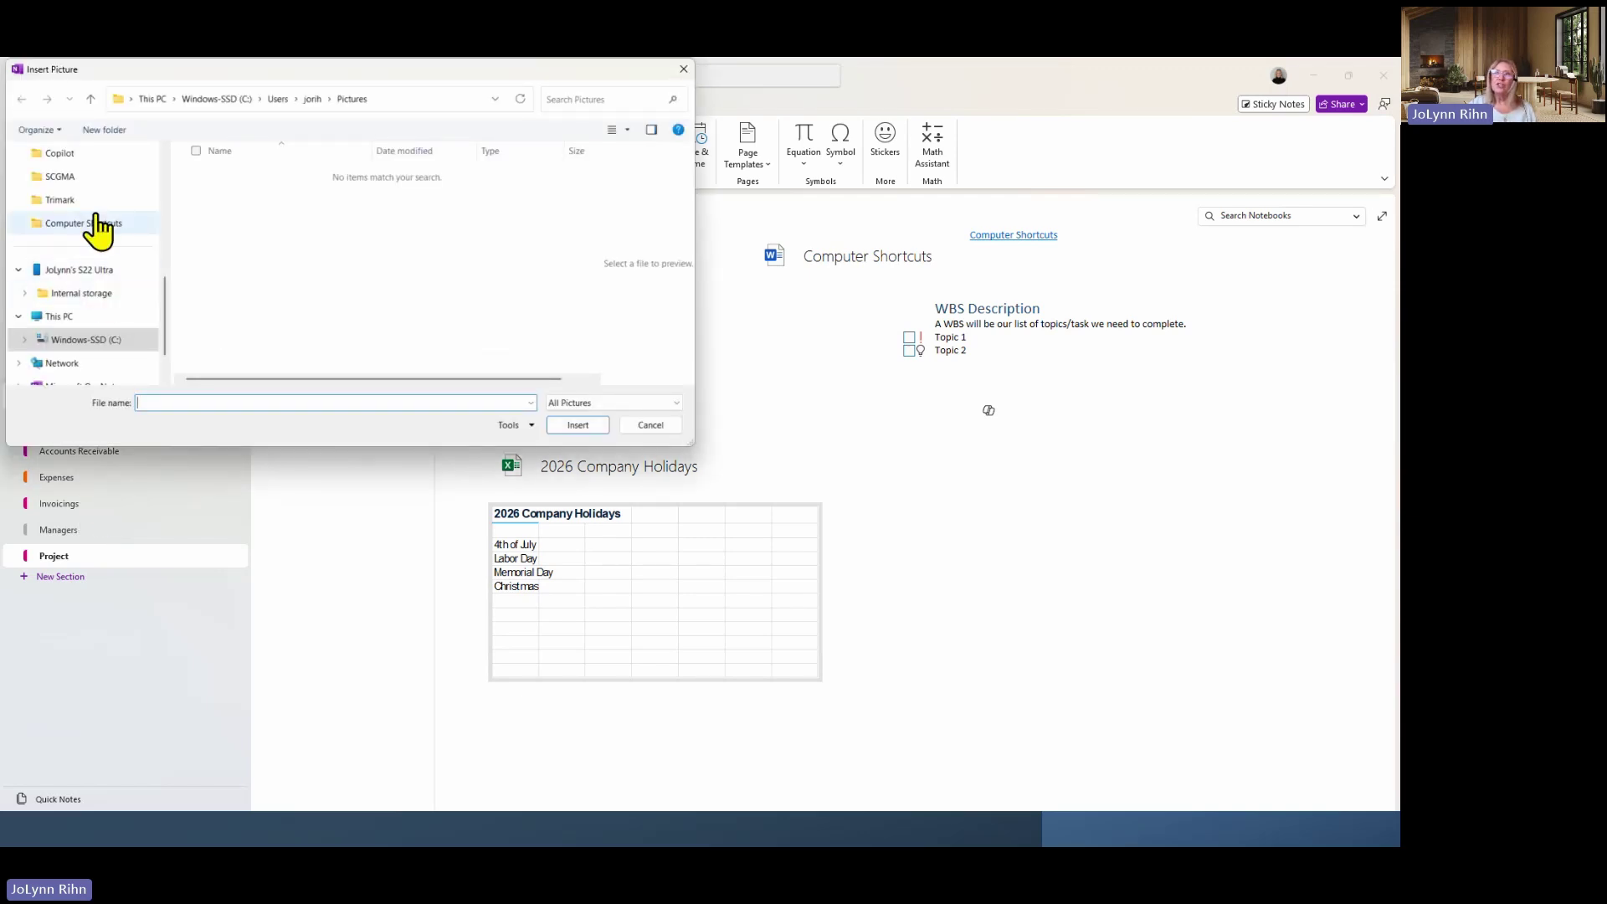
{"action": "scroll", "coordinate": [86, 301], "scroll_direction": "up", "scroll_amount": 5}
{"action": "scroll", "coordinate": [86, 334], "scroll_direction": "down", "scroll_amount": 3}
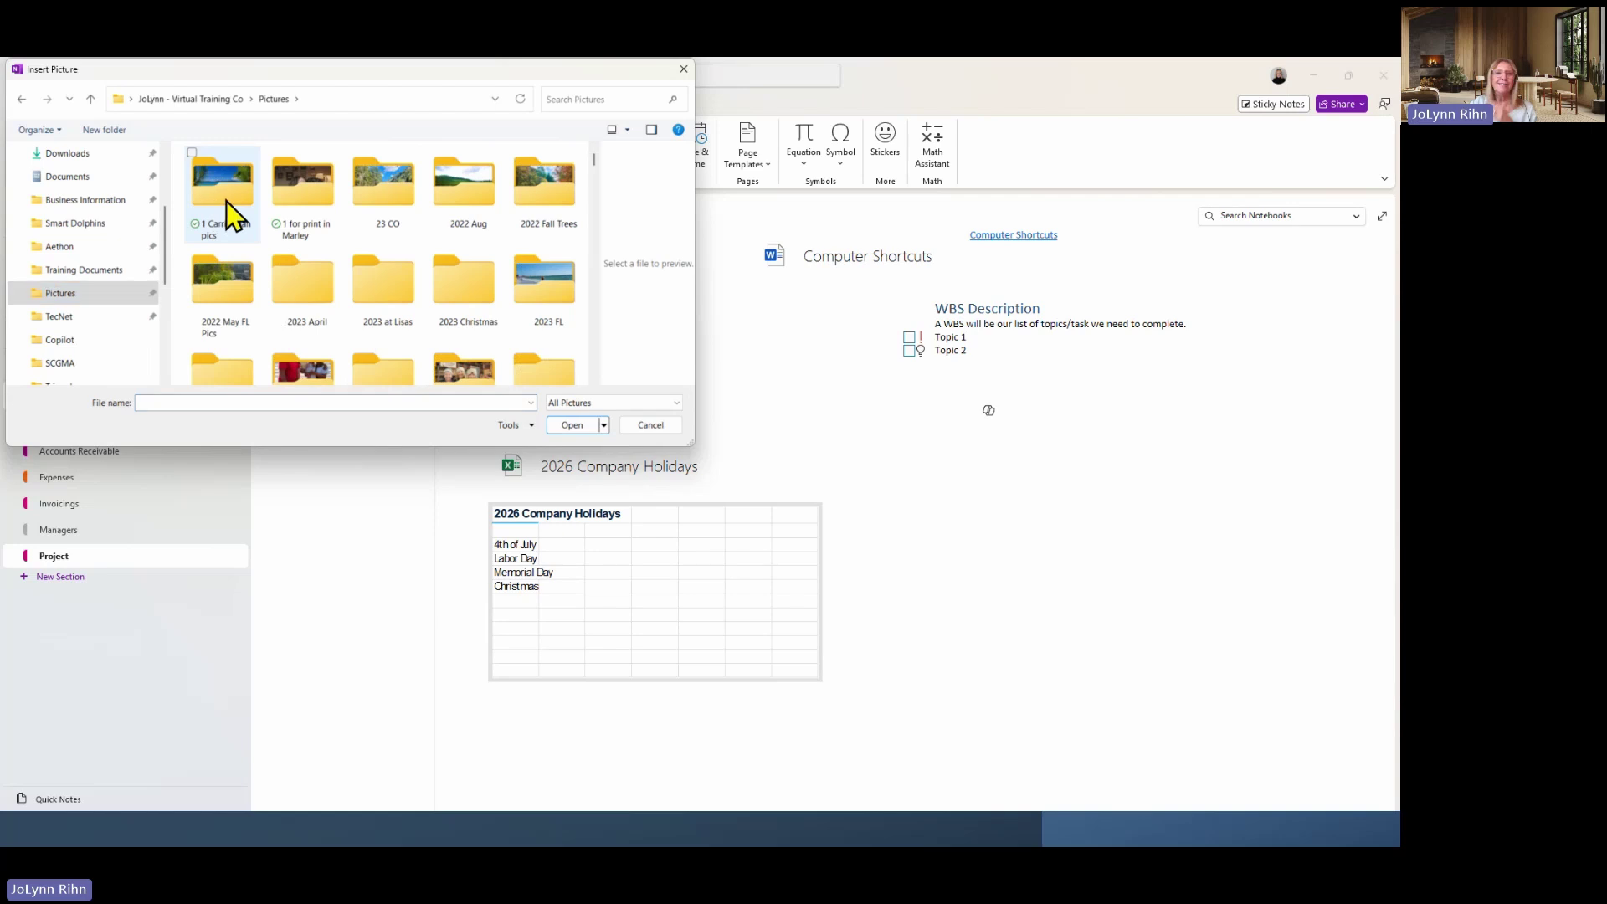
{"action": "double_click", "coordinate": [226, 203]}
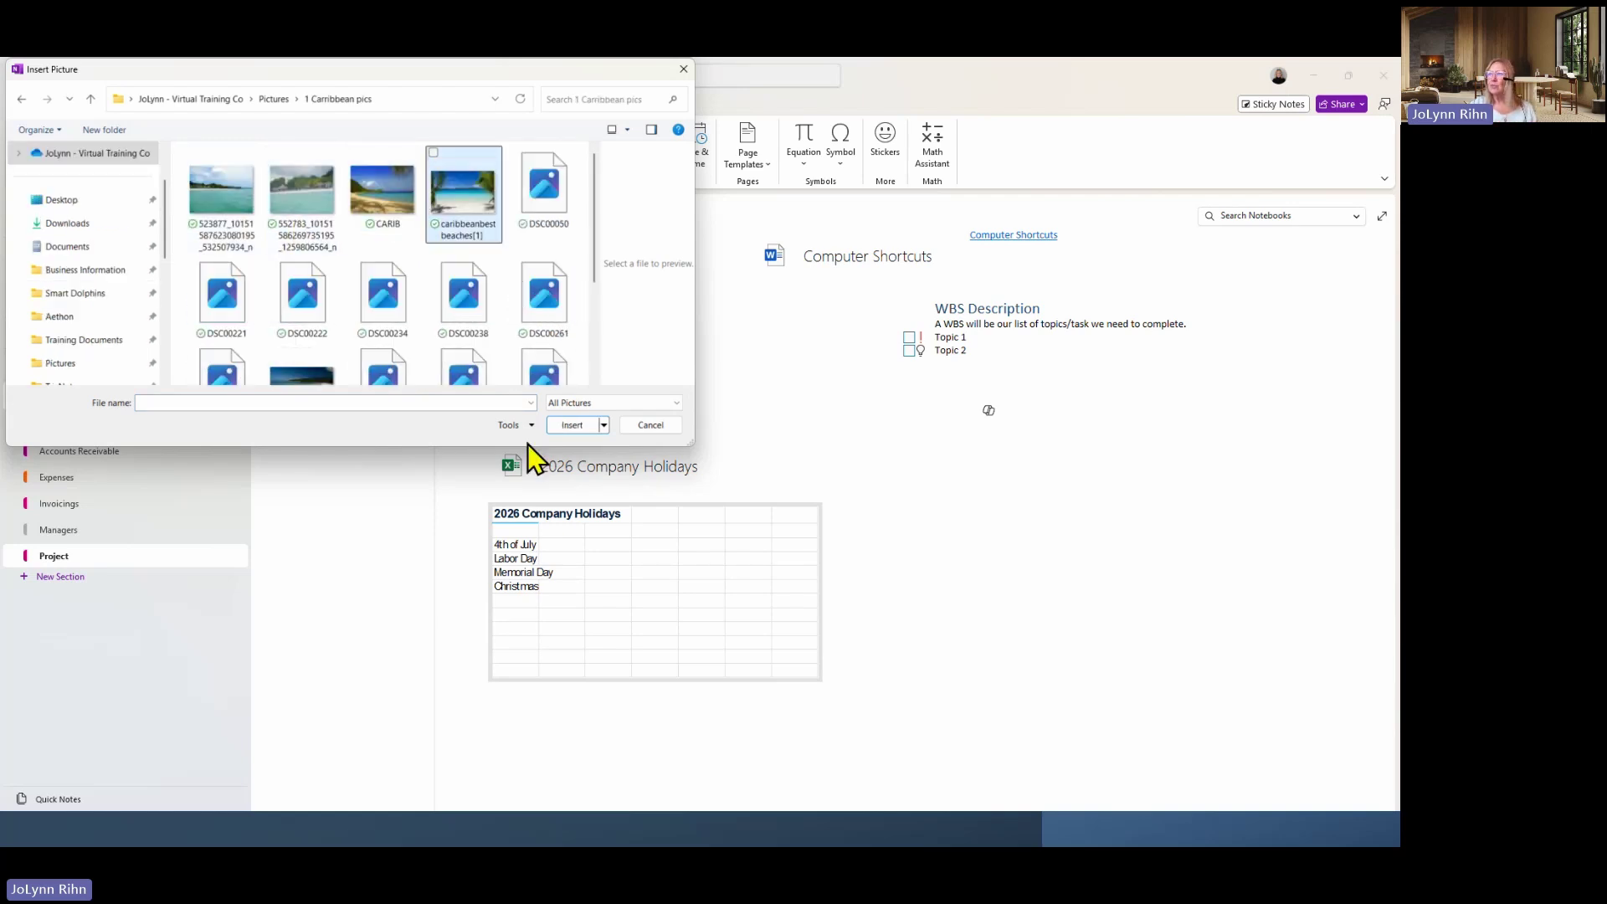
{"action": "left_click", "coordinate": [572, 424]}
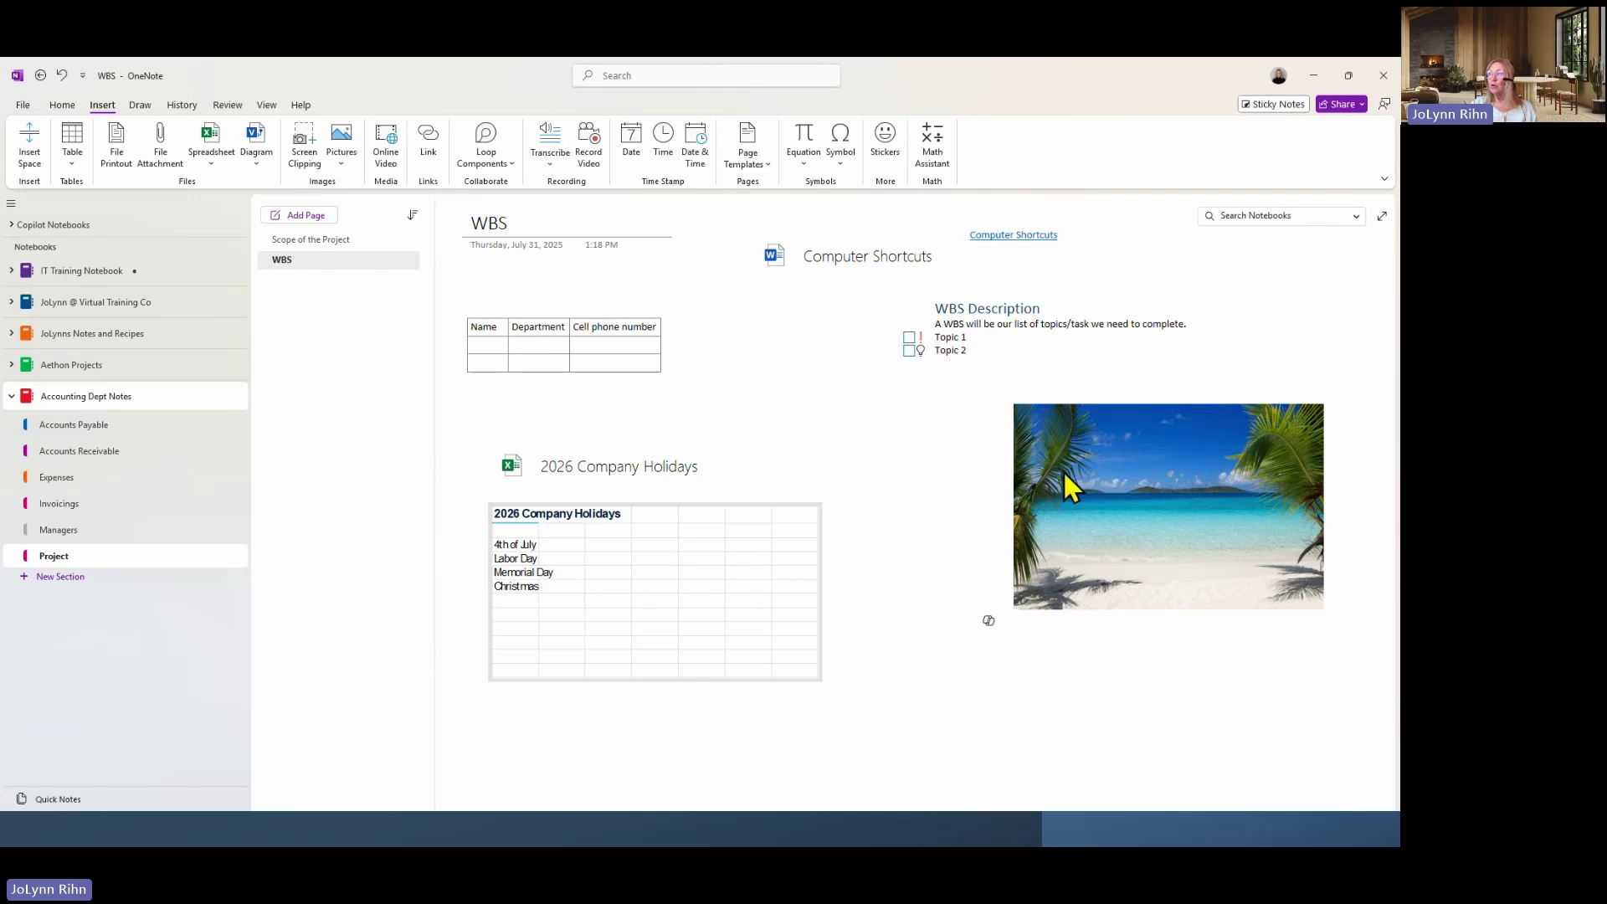
Shrink the beach picture to about half its size and position it beside the 2026 Company Holidays spreadsheet.
{"action": "left_click", "coordinate": [1071, 469]}
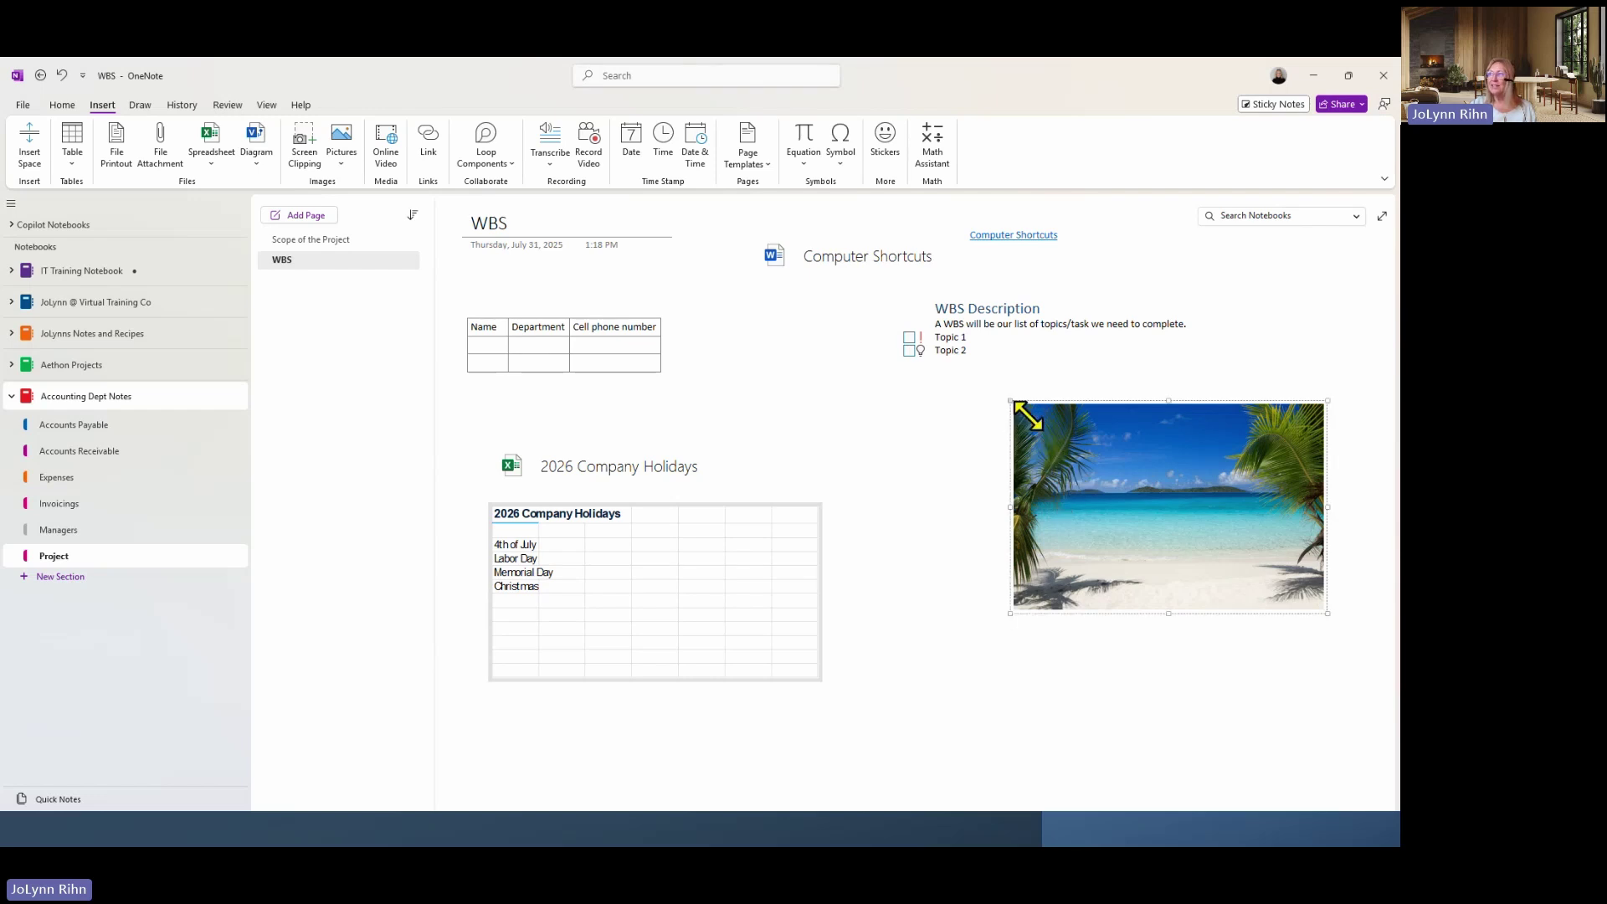
{"action": "left_click_drag", "start_coordinate": [1010, 401], "coordinate": [953, 425]}
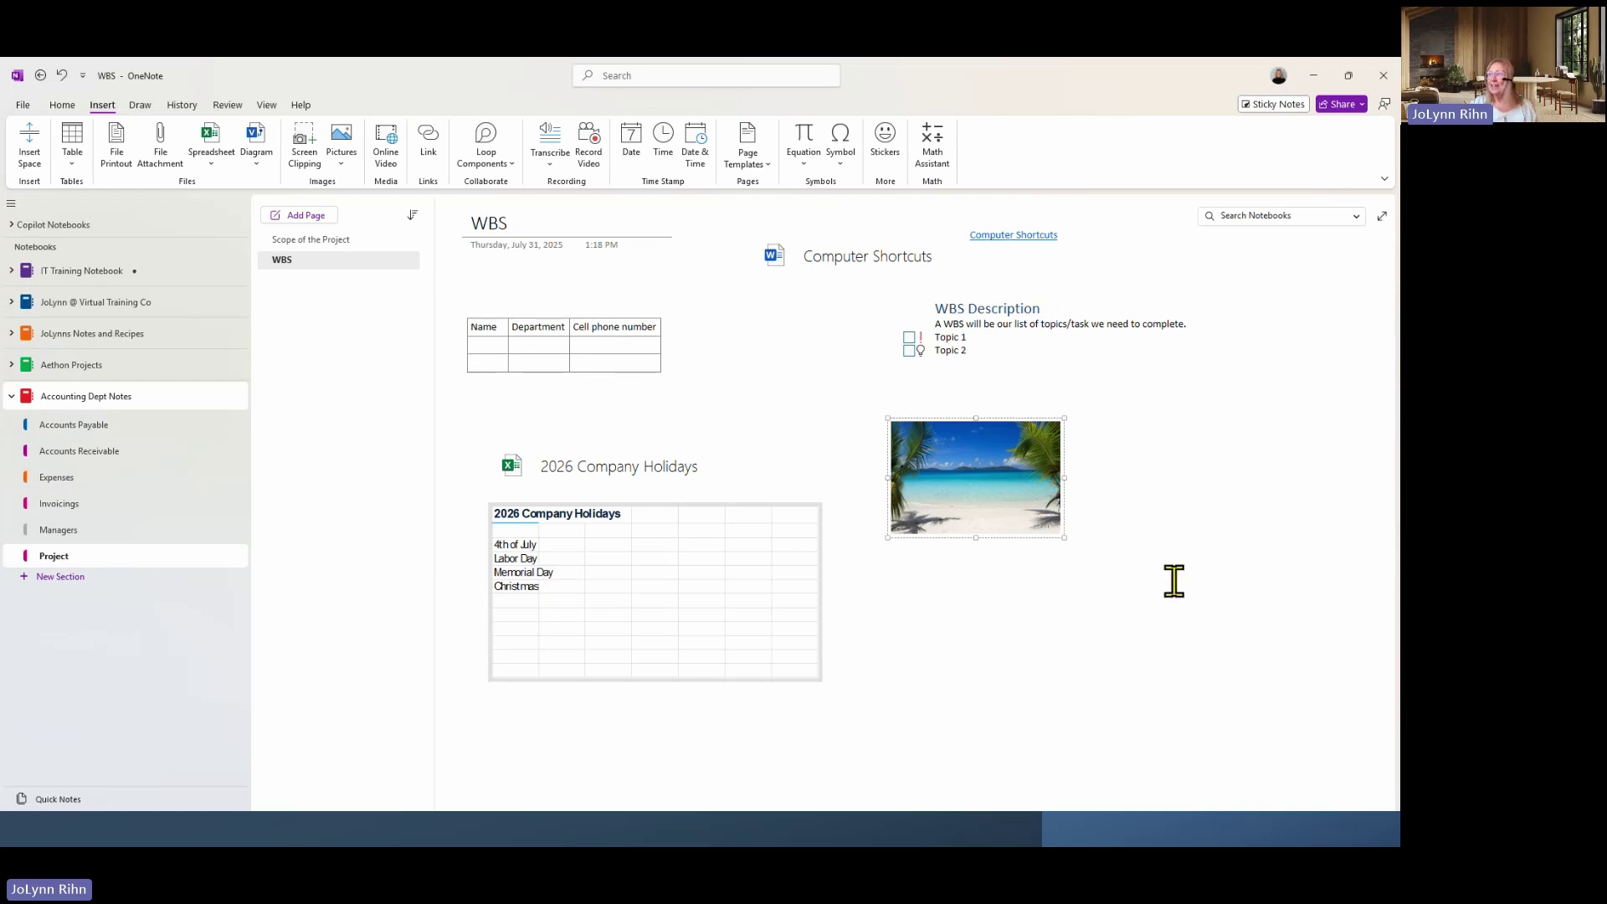
{"action": "left_click", "coordinate": [1155, 532]}
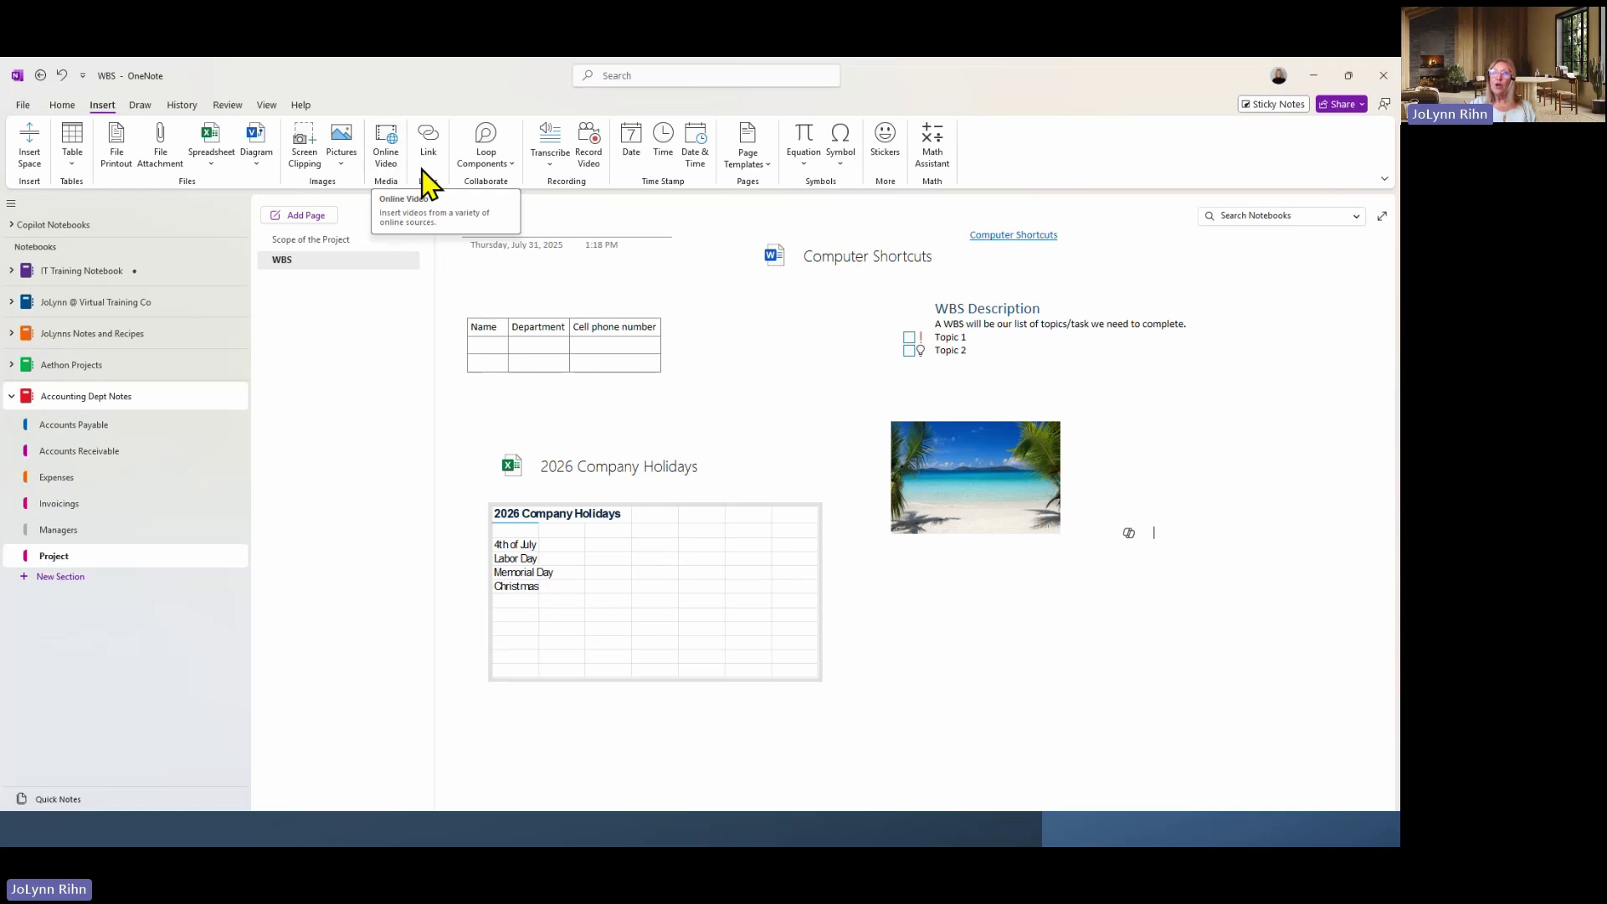
{"action": "left_click", "coordinate": [493, 159]}
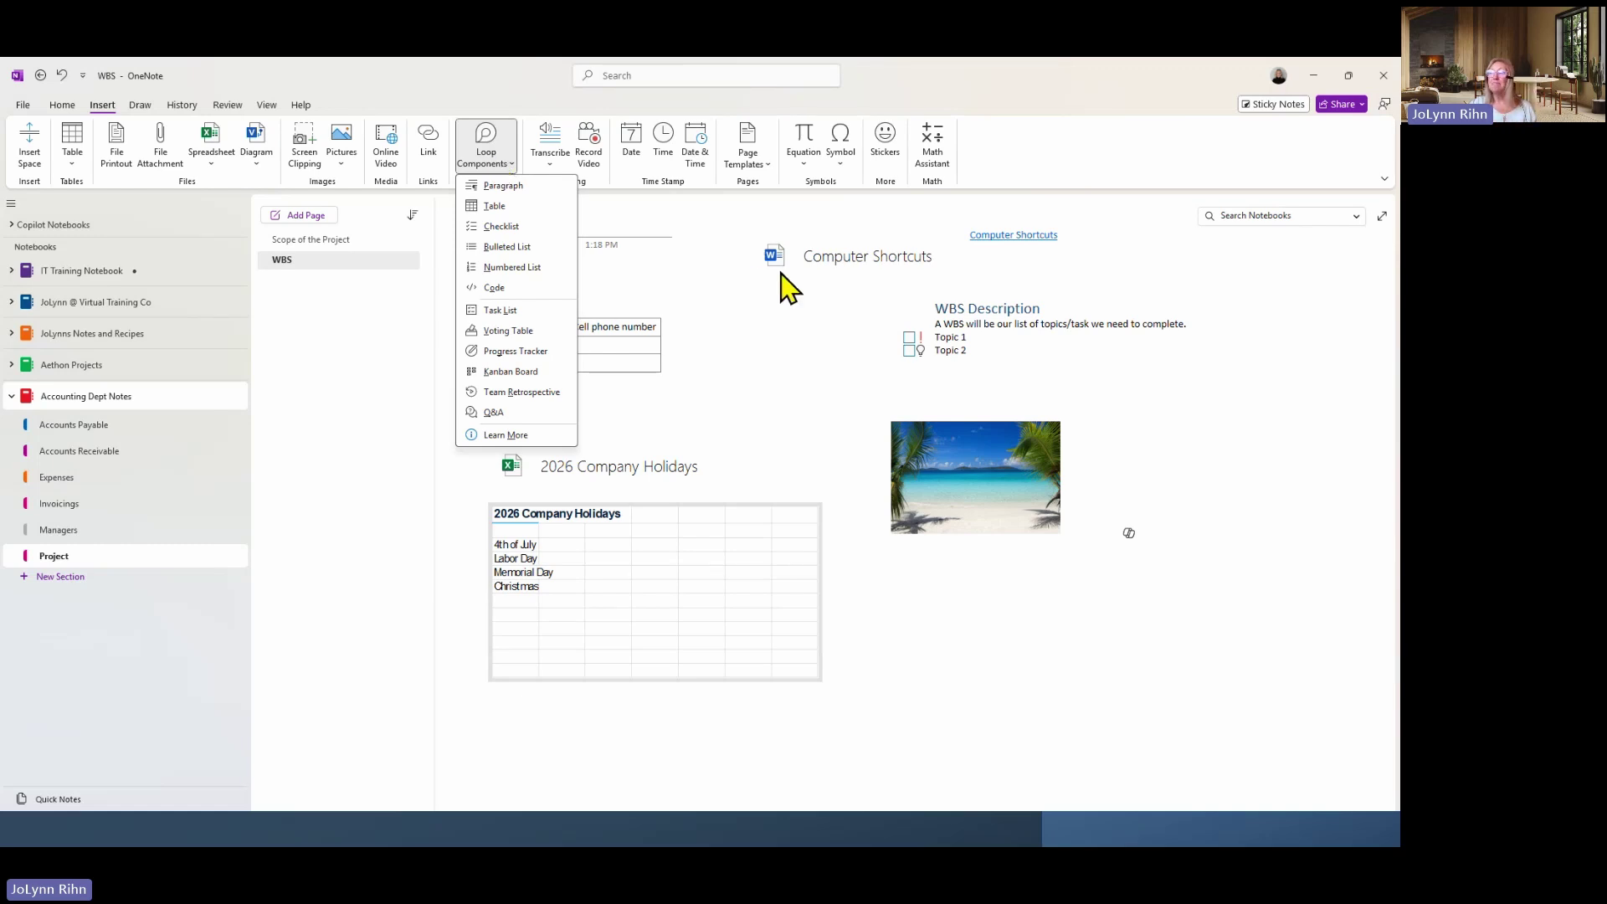
{"action": "left_click", "coordinate": [751, 308]}
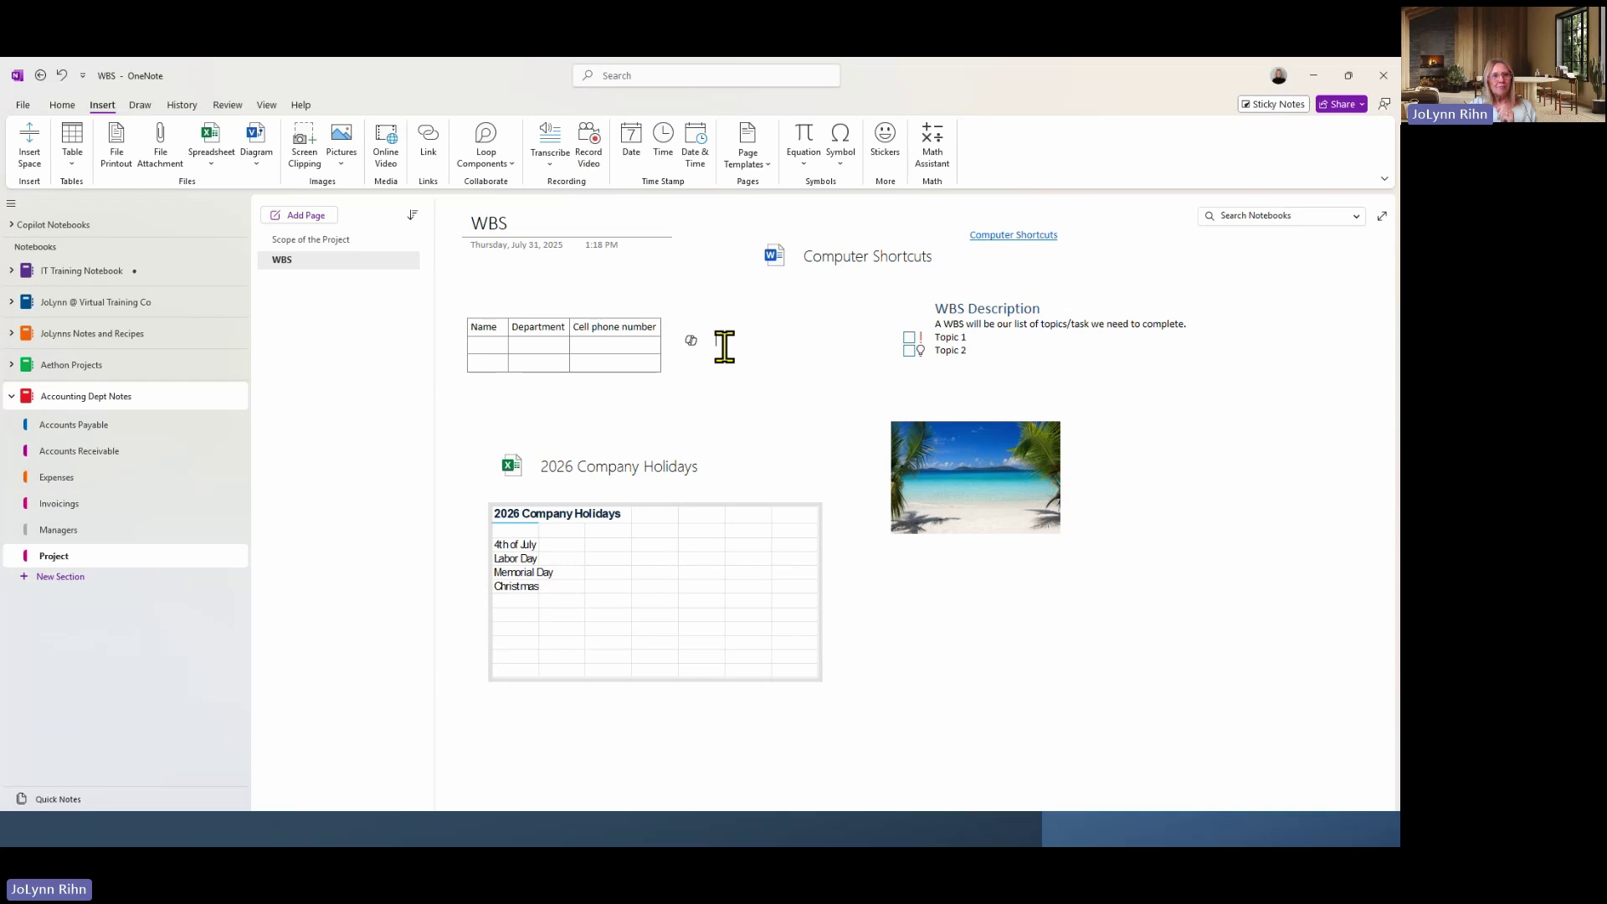
Add a Project Overview page from the Business page templates and place it between the Scope of the Project and WBS pages.
{"action": "left_click", "coordinate": [750, 152]}
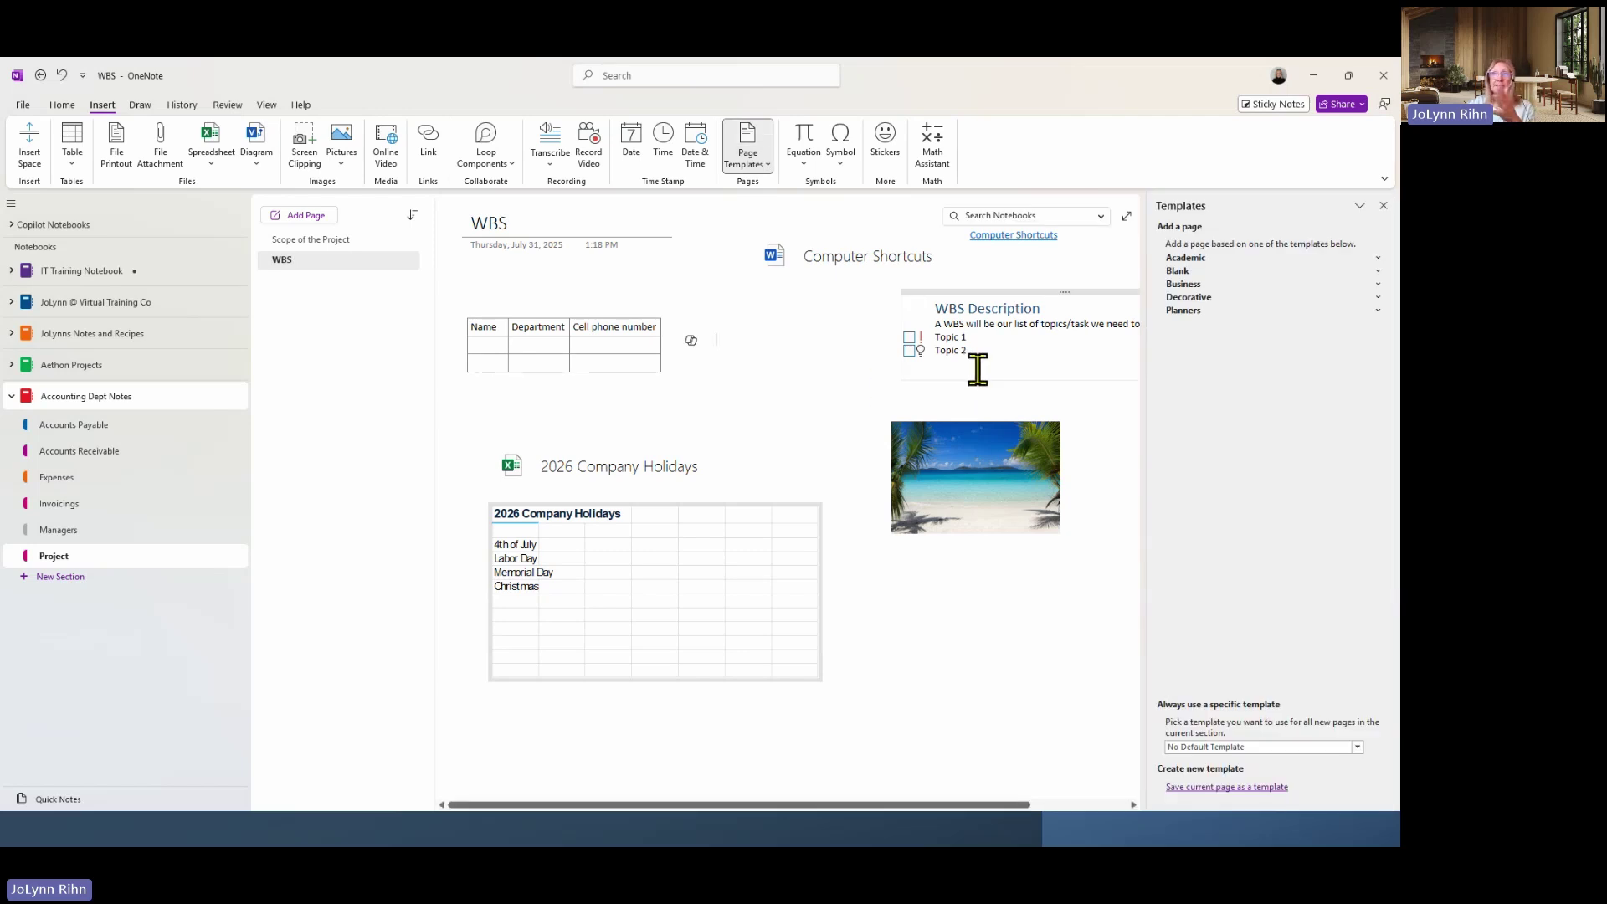
{"action": "left_click", "coordinate": [335, 242]}
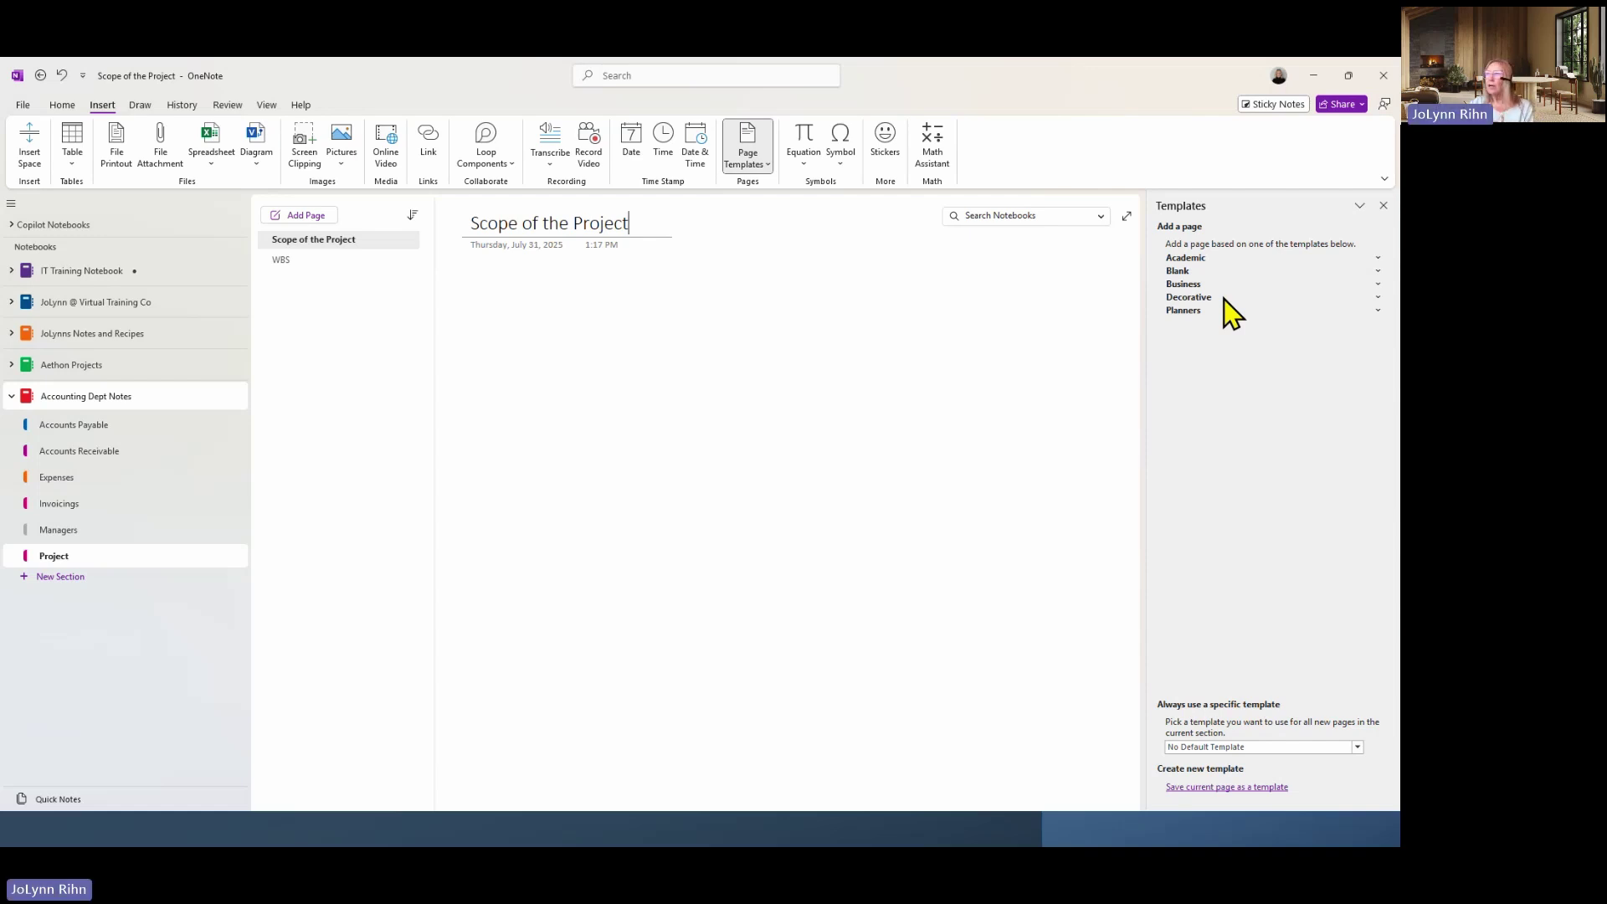
{"action": "left_click", "coordinate": [1184, 284]}
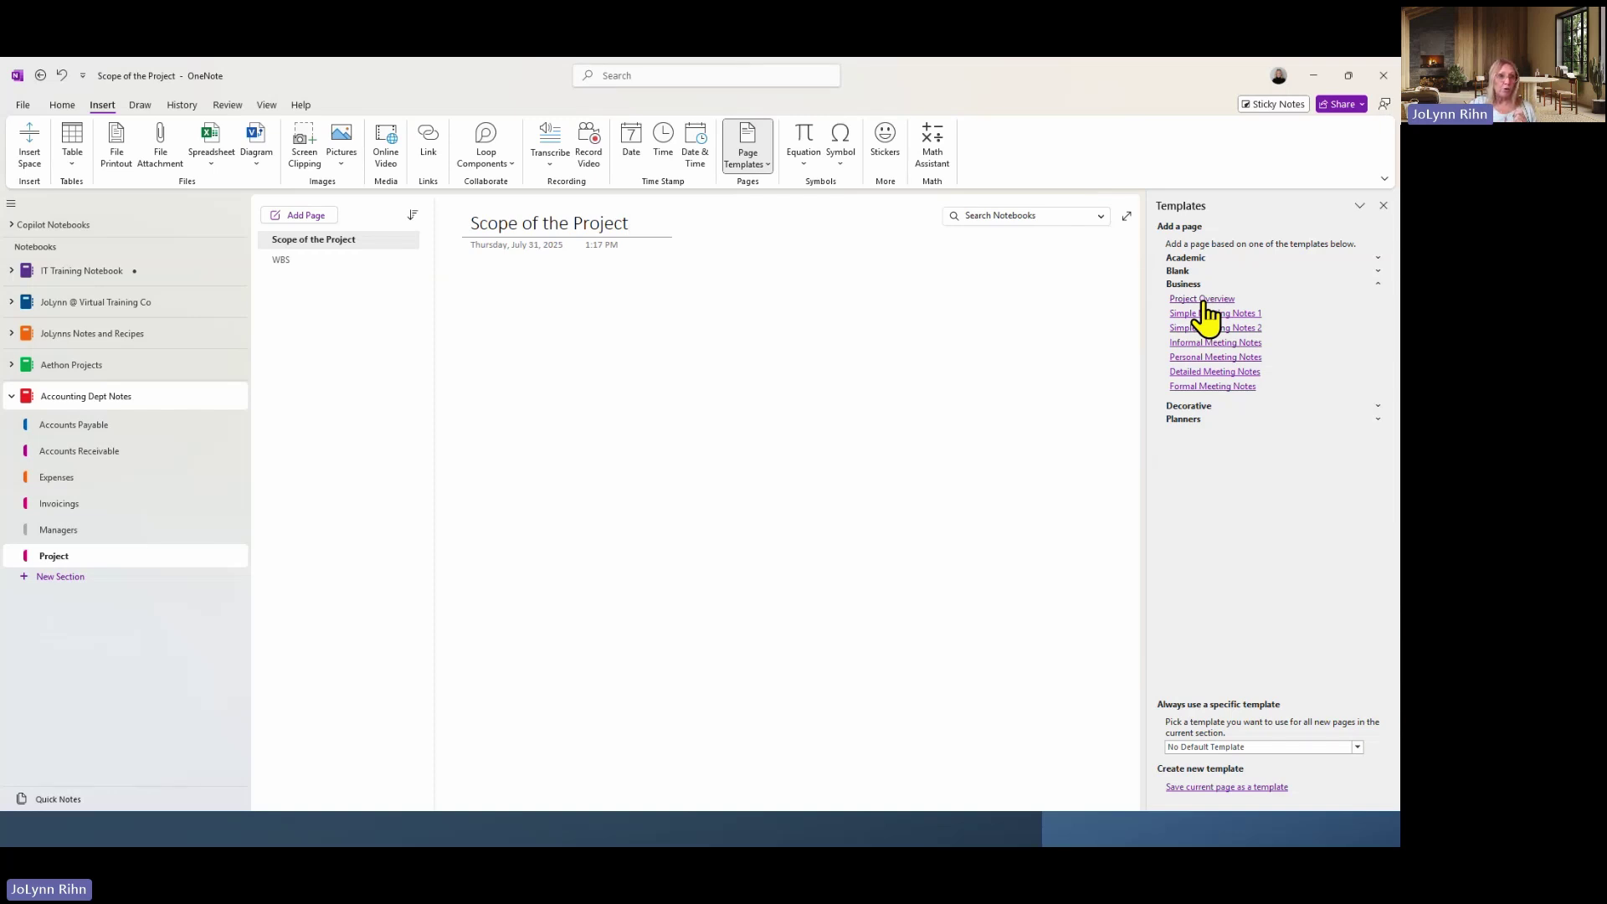
{"action": "left_click", "coordinate": [1203, 300]}
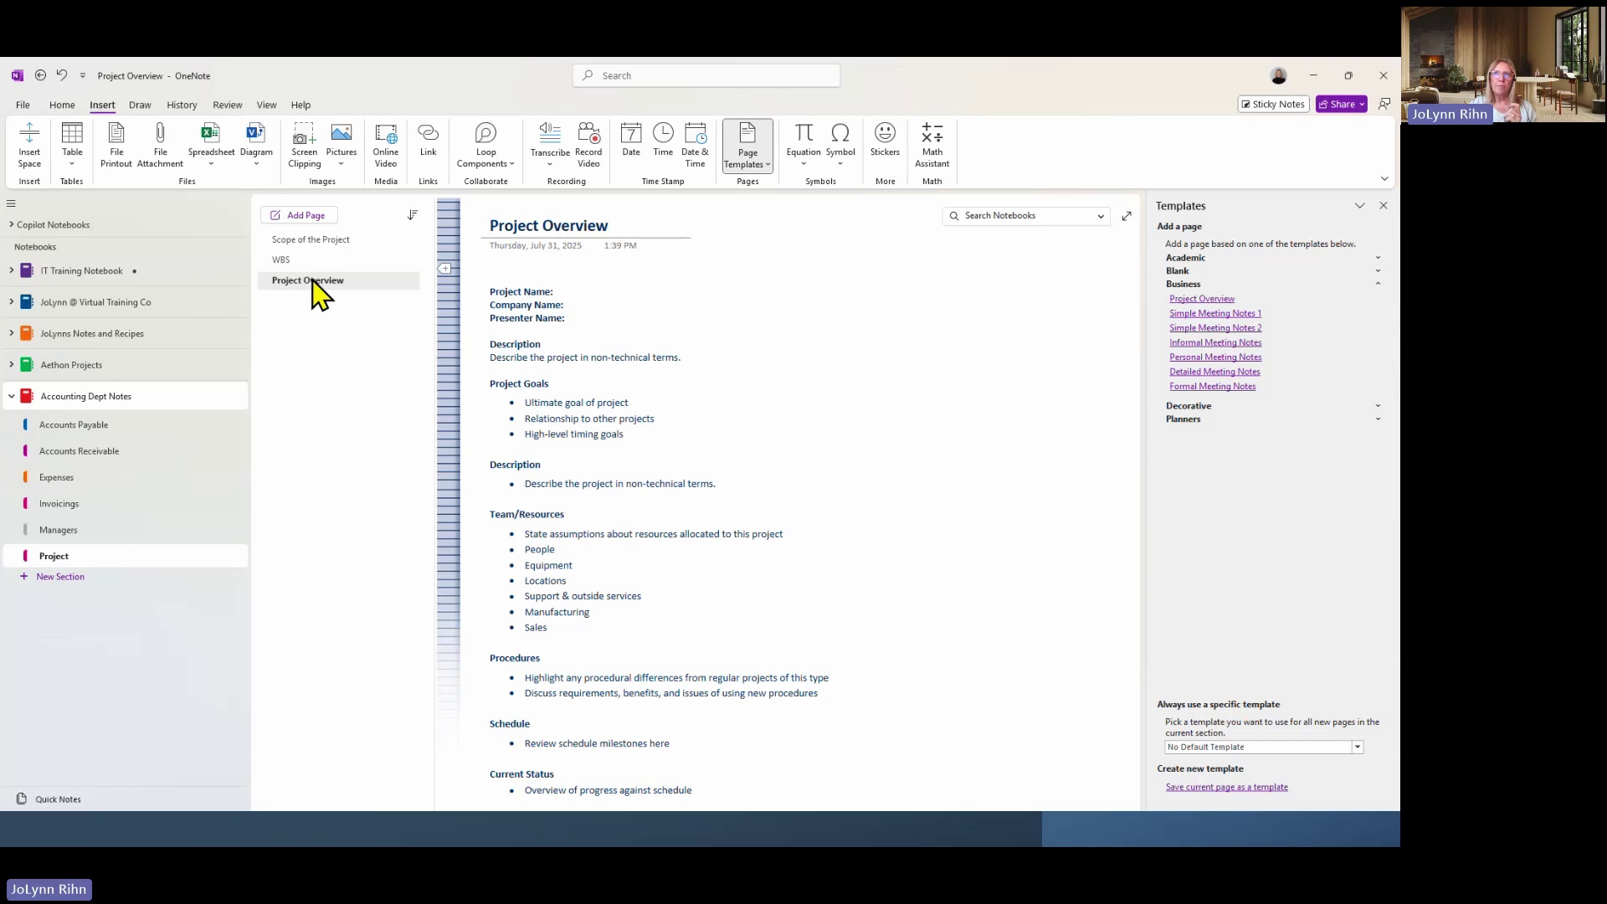
{"action": "left_click_drag", "start_coordinate": [314, 281], "coordinate": [307, 256]}
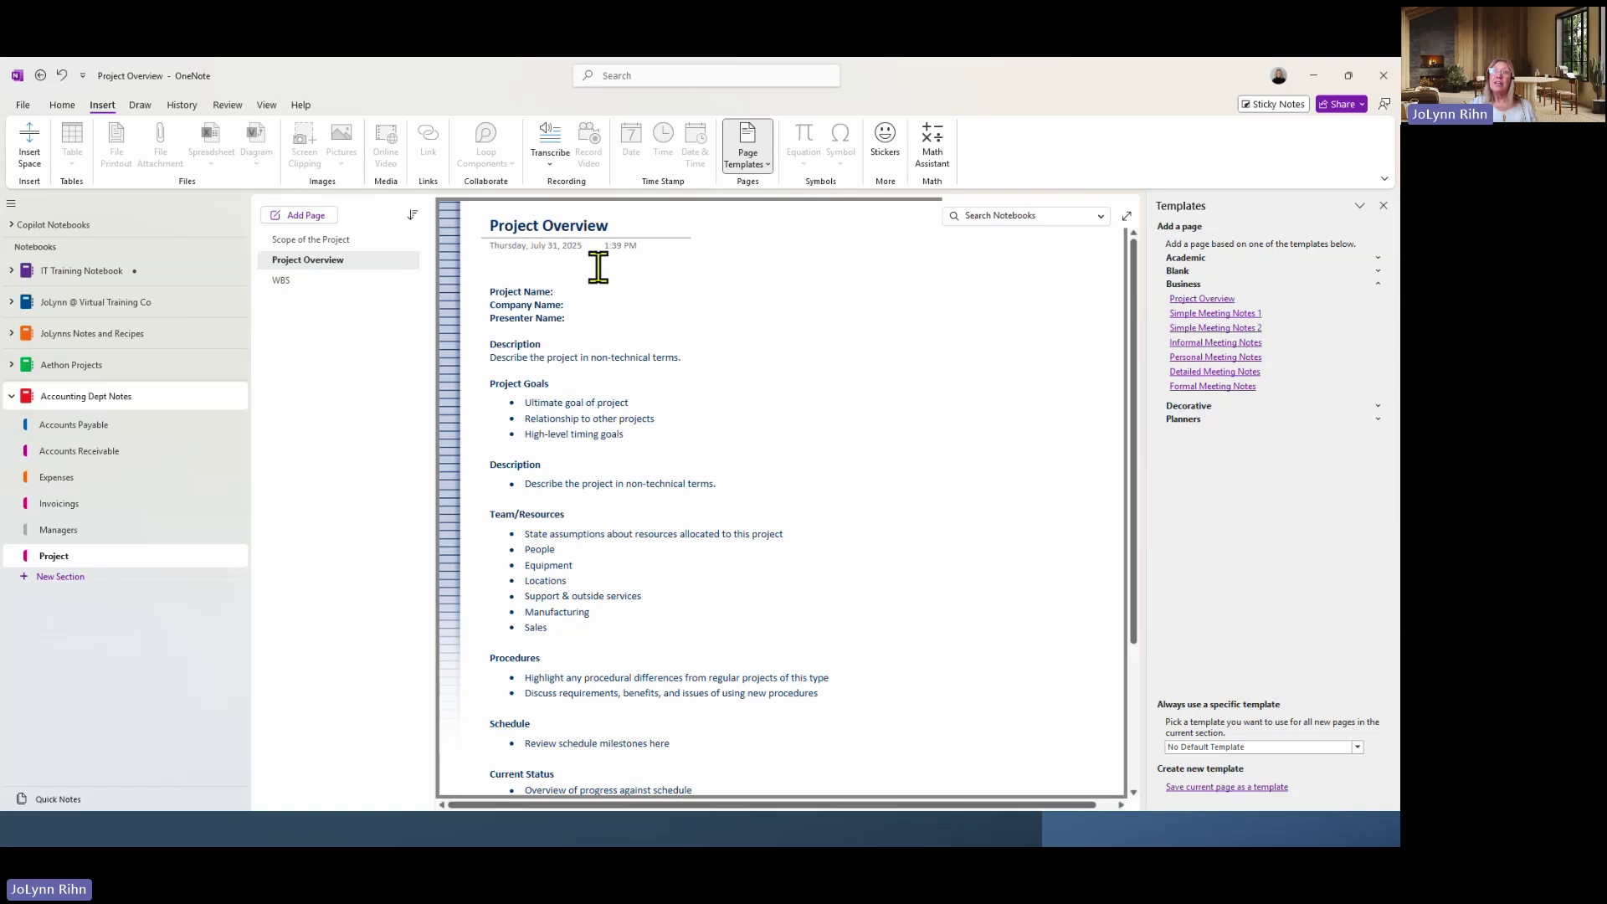
Replace the word Presenter with PM in the Presenter Name line of the Project Overview page.
{"action": "left_click", "coordinate": [632, 299]}
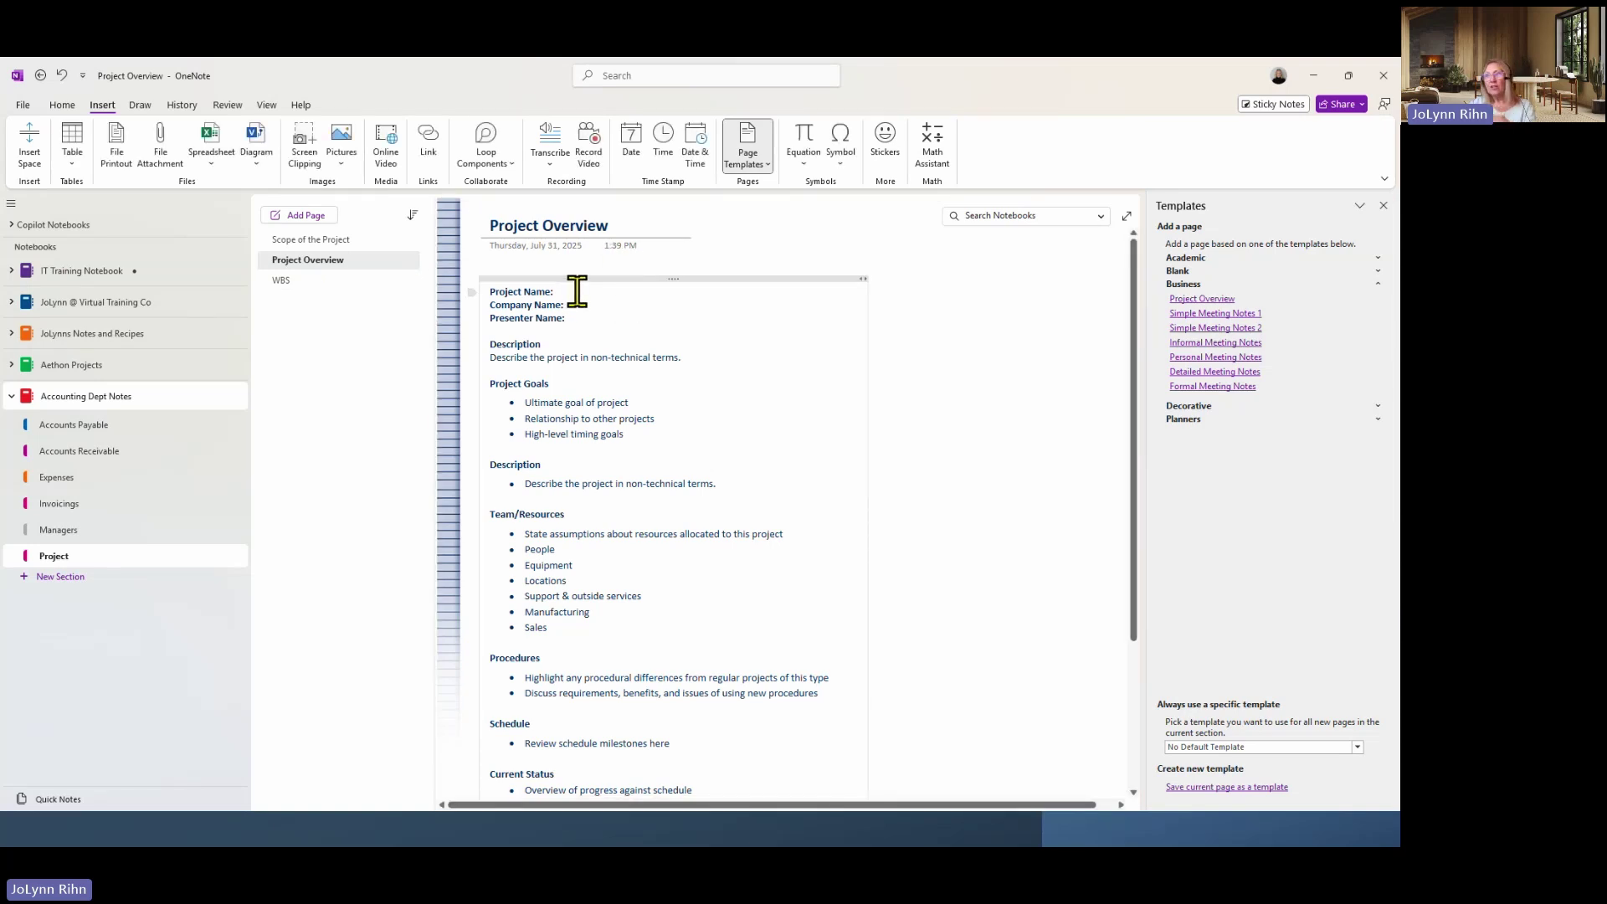
{"action": "double_click", "coordinate": [513, 317]}
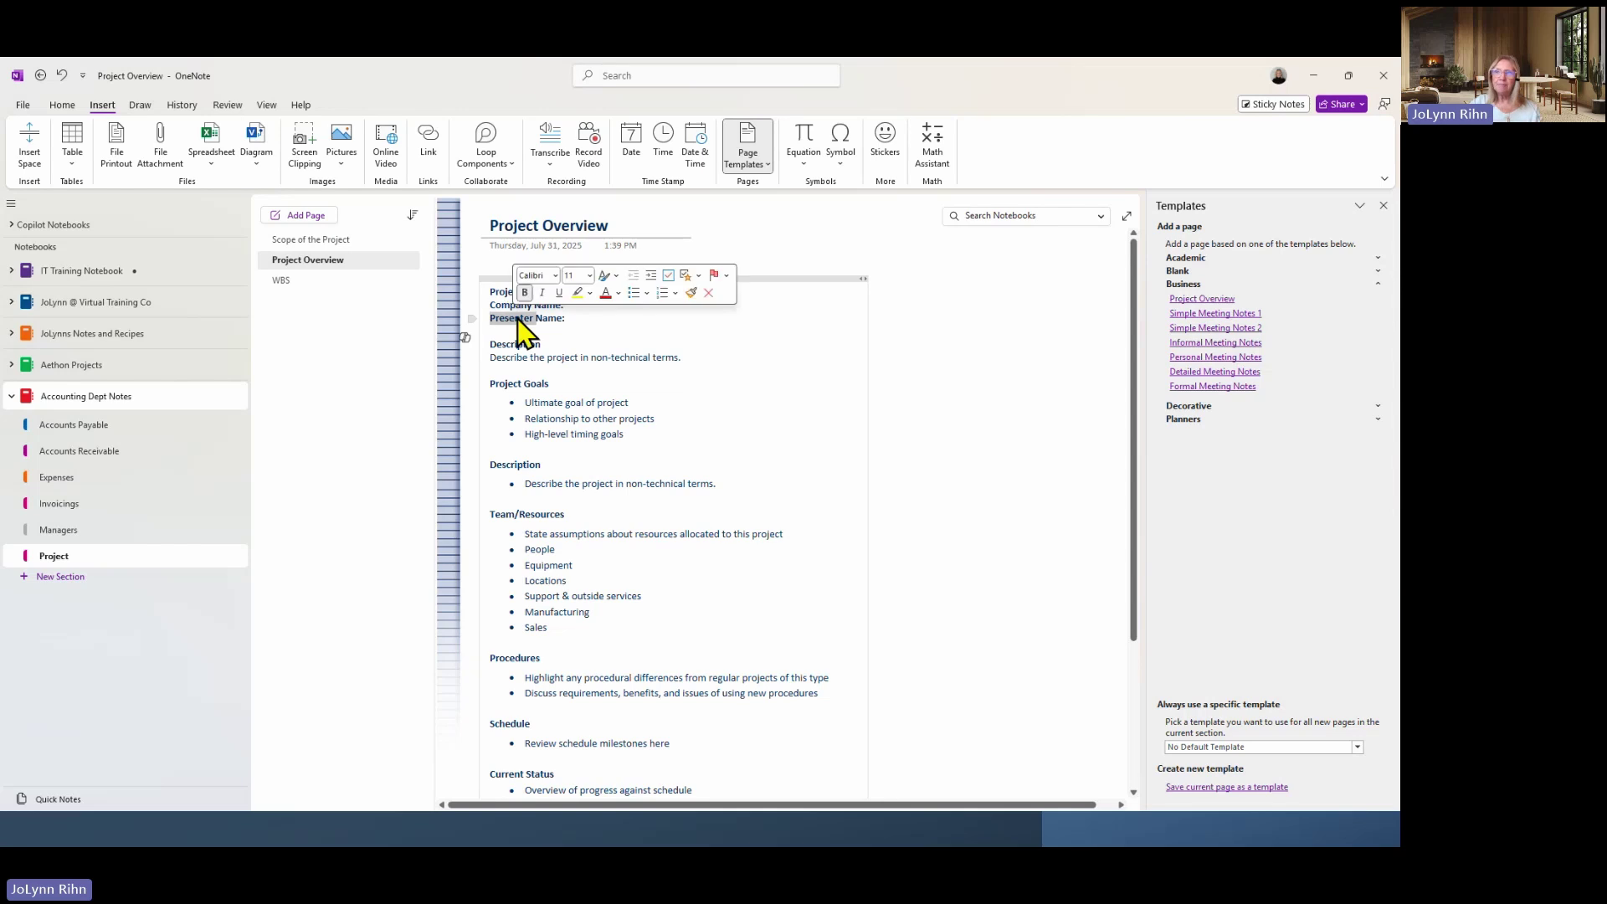
{"action": "type", "text": "PM"}
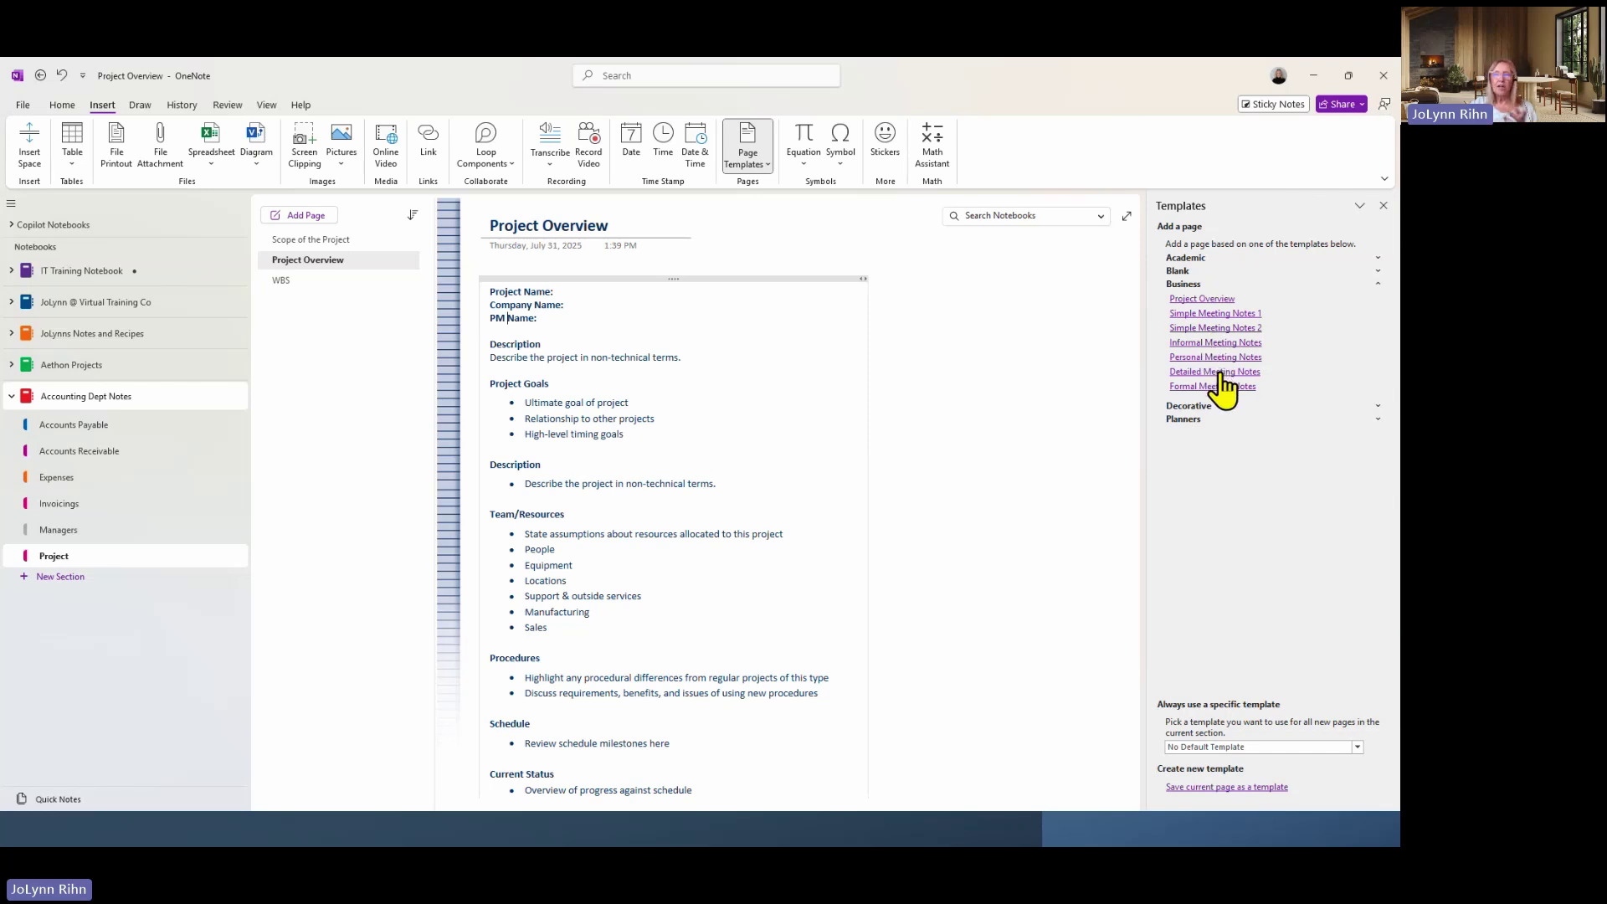
Add two meeting pages from the Business templates, the second being Formal Meeting Notes, and delete the first one with the Action Items column.
{"action": "left_click", "coordinate": [1182, 338]}
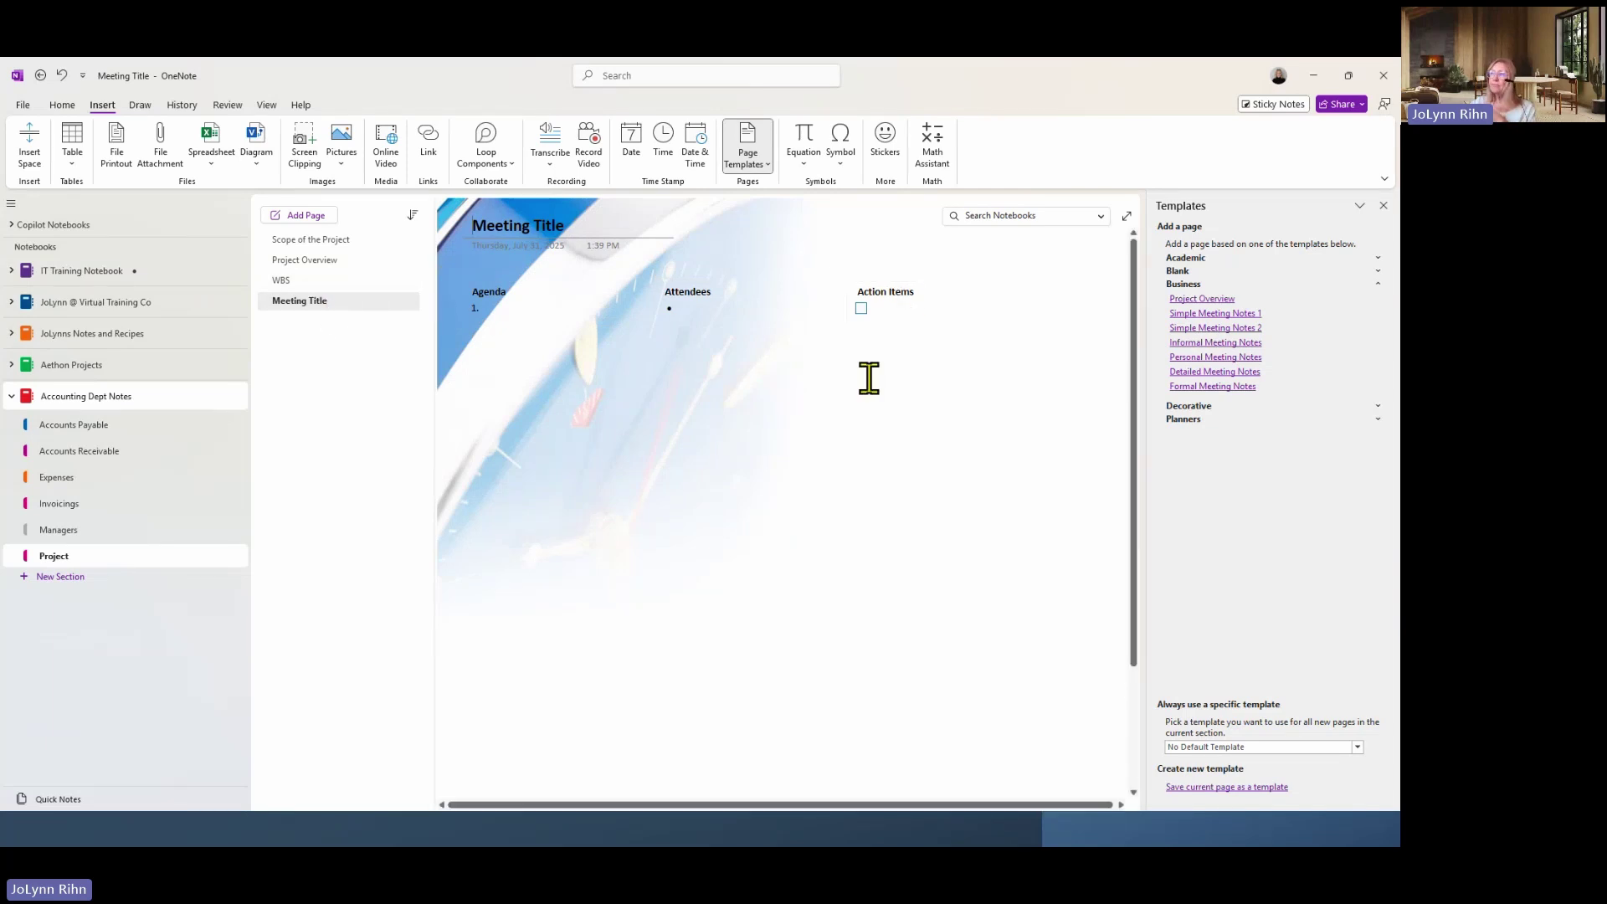
{"action": "left_click", "coordinate": [1224, 390]}
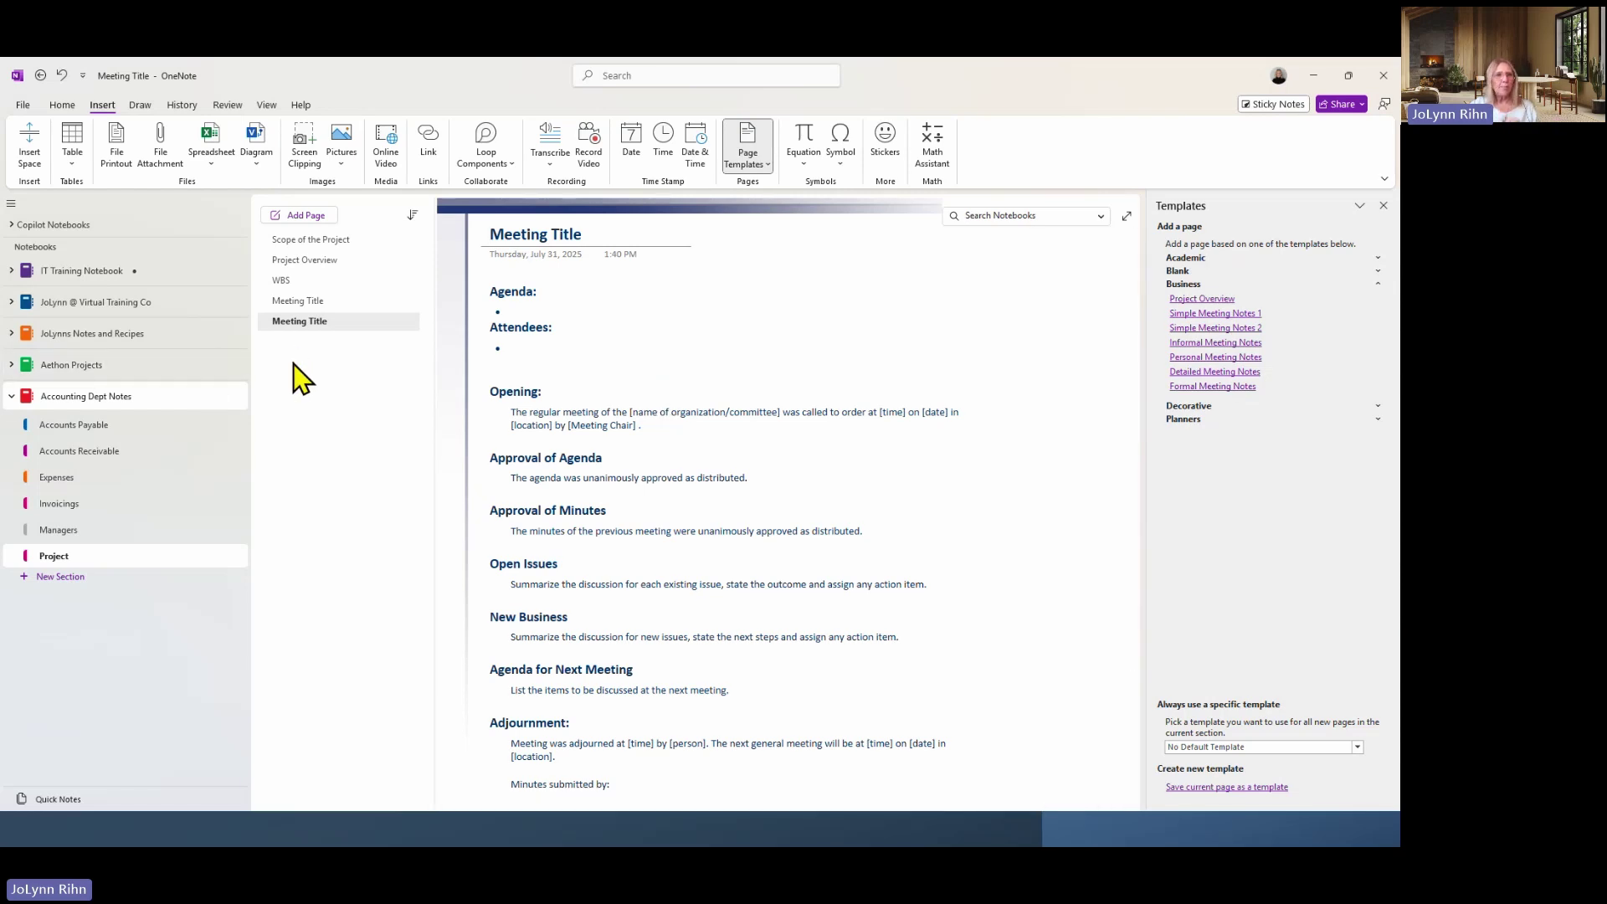
{"action": "right_click", "coordinate": [299, 303]}
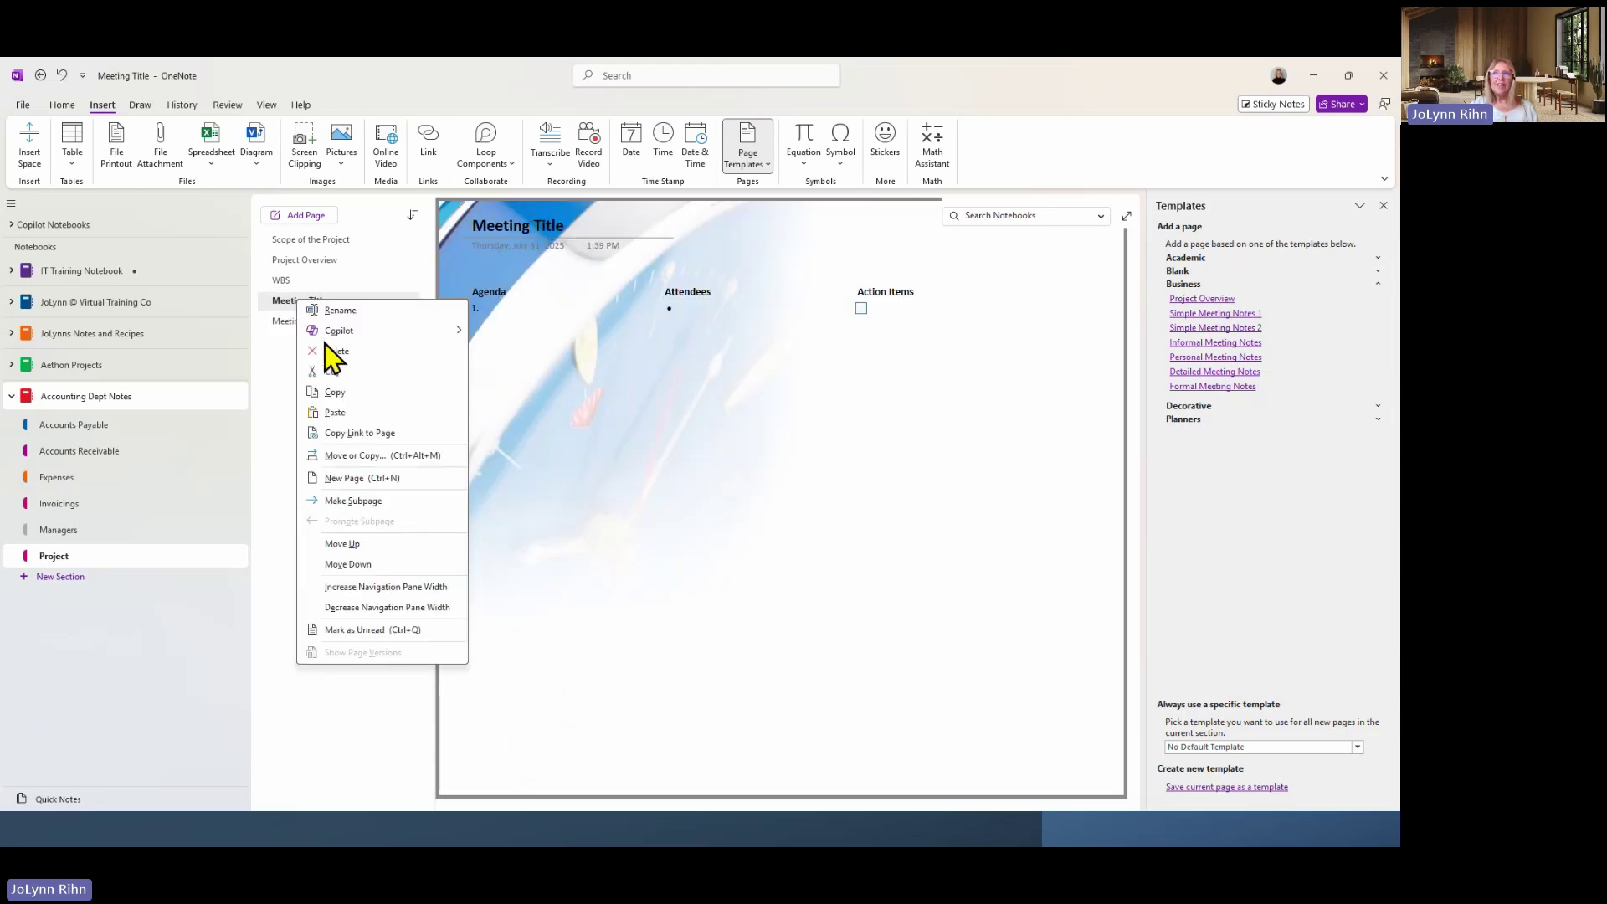
{"action": "left_click", "coordinate": [337, 352]}
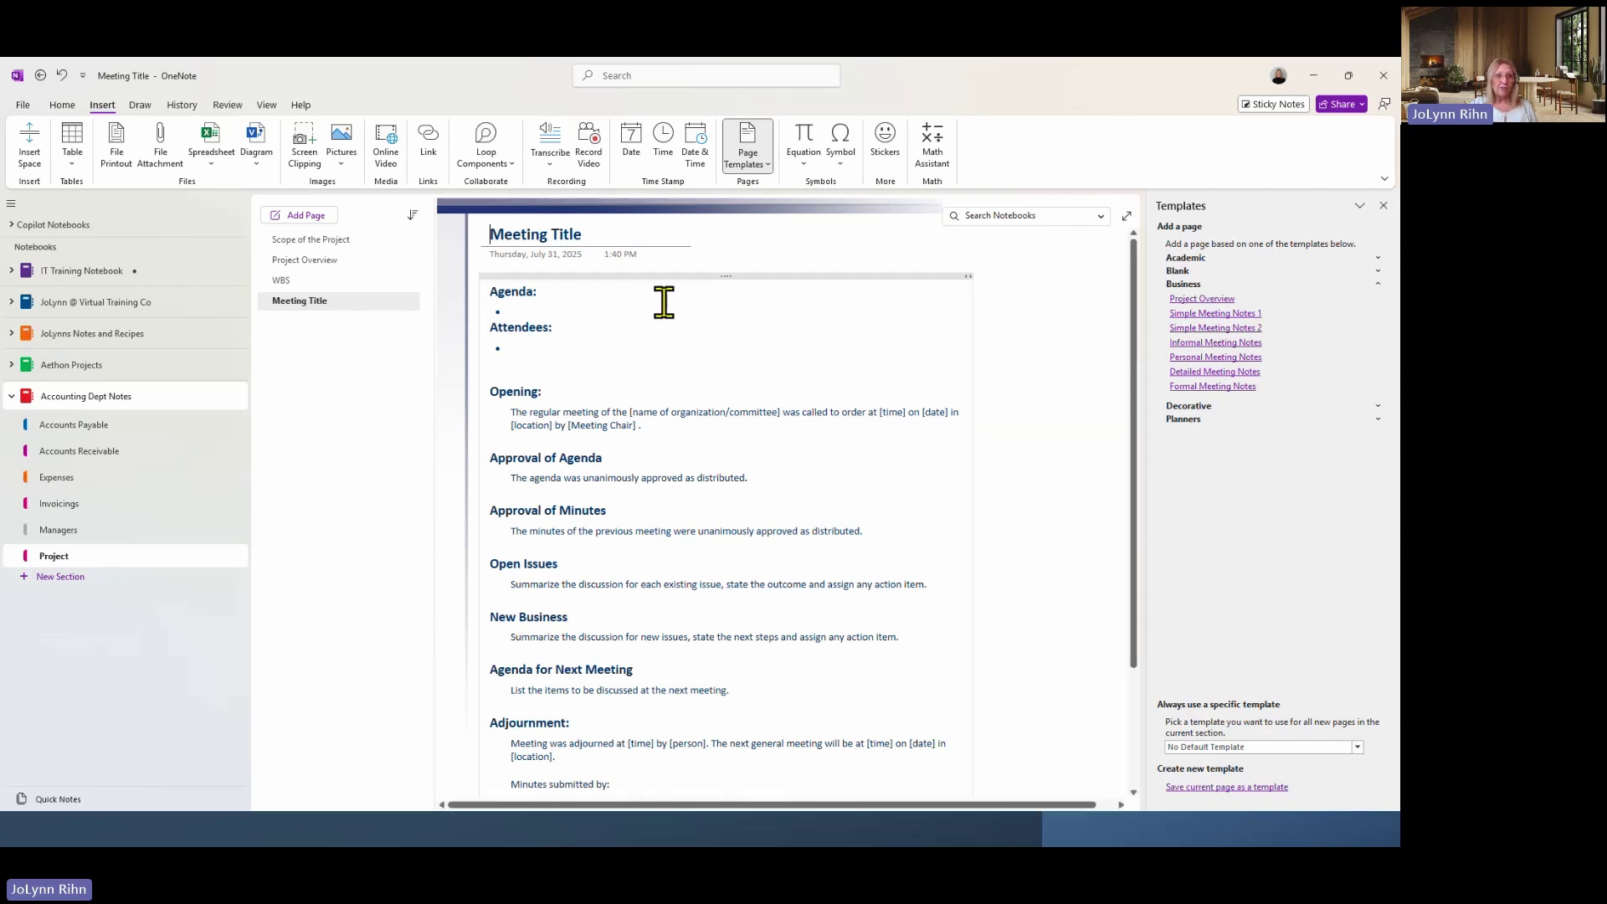
Replace the title of the formal meeting page with "Name of the Meeting 7/31/25".
{"action": "left_click_drag", "start_coordinate": [492, 234], "coordinate": [593, 231]}
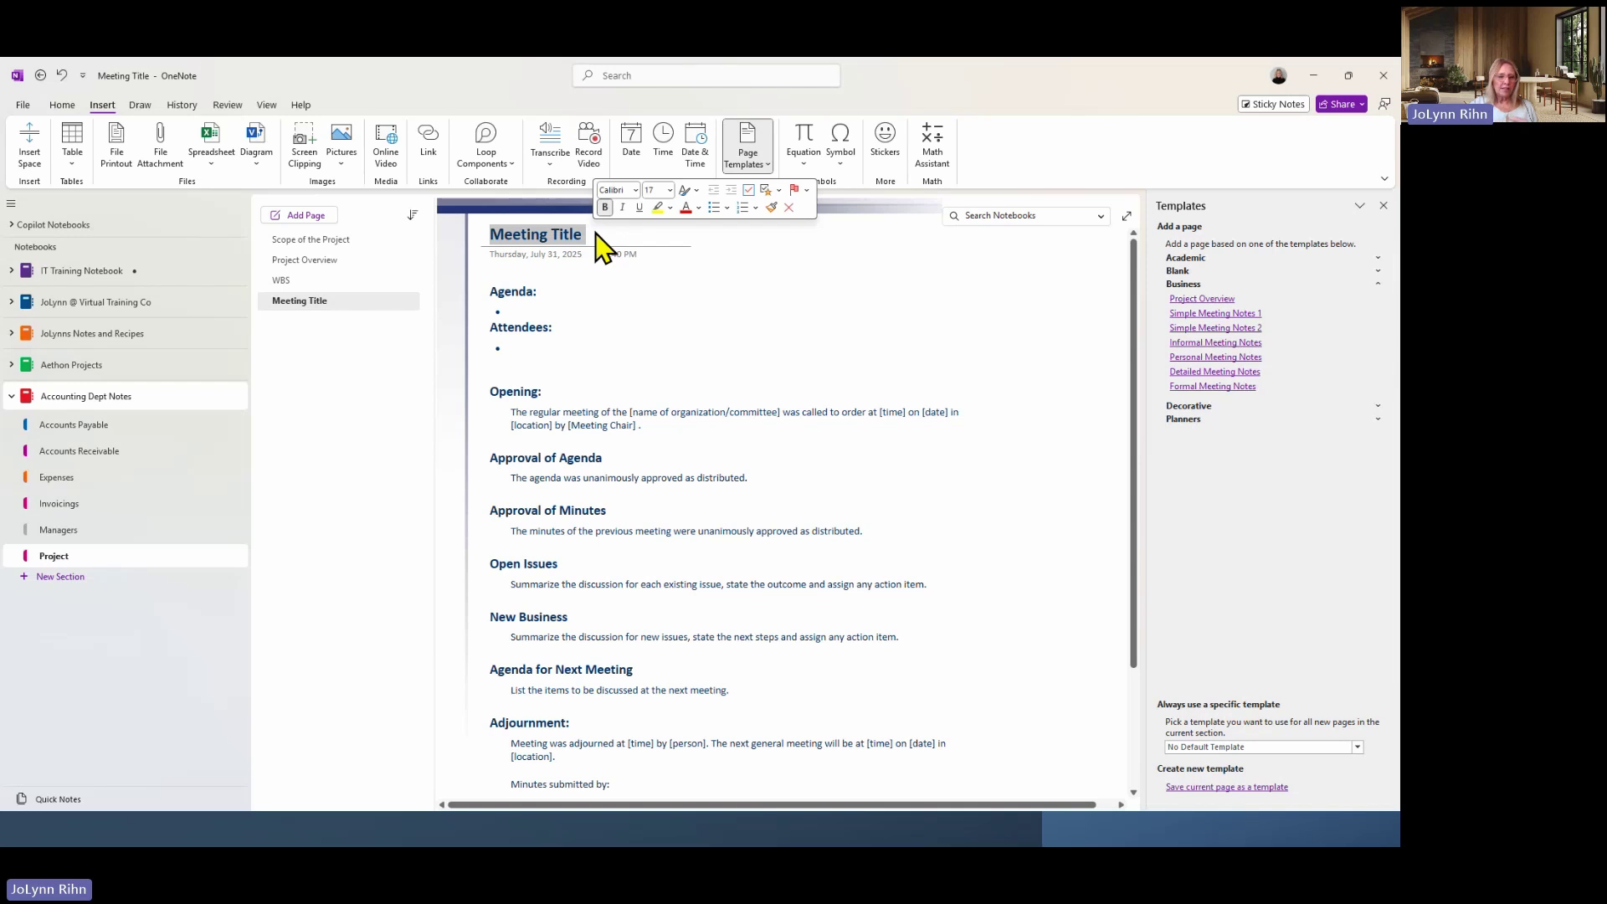
{"action": "type", "text": "Name o"}
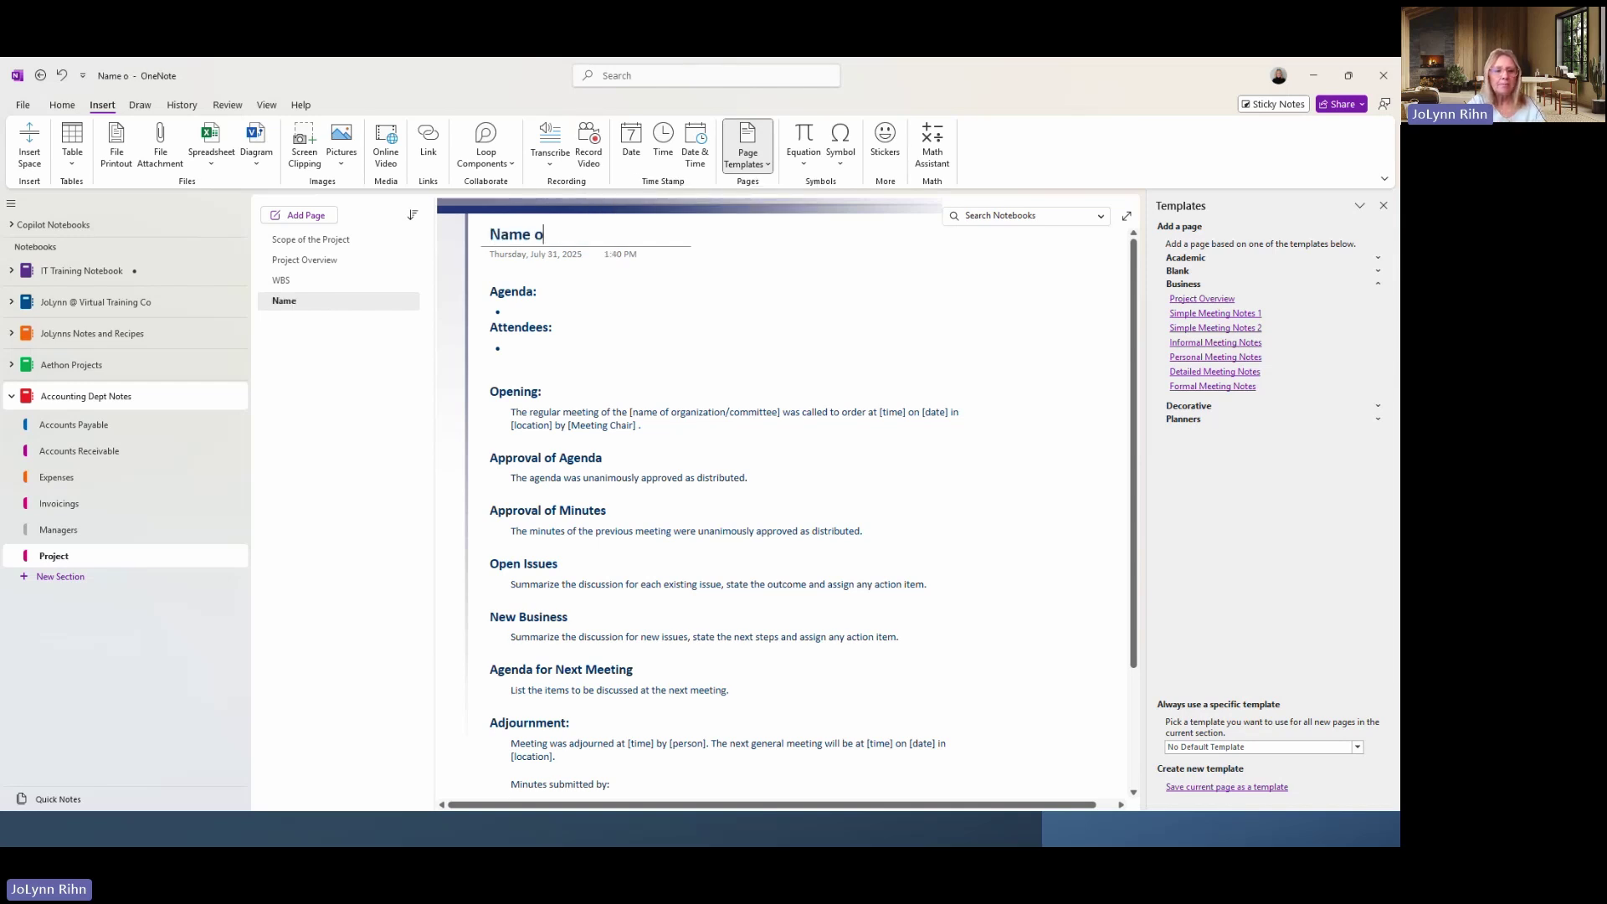
{"action": "type", "text": "f the Meeting"}
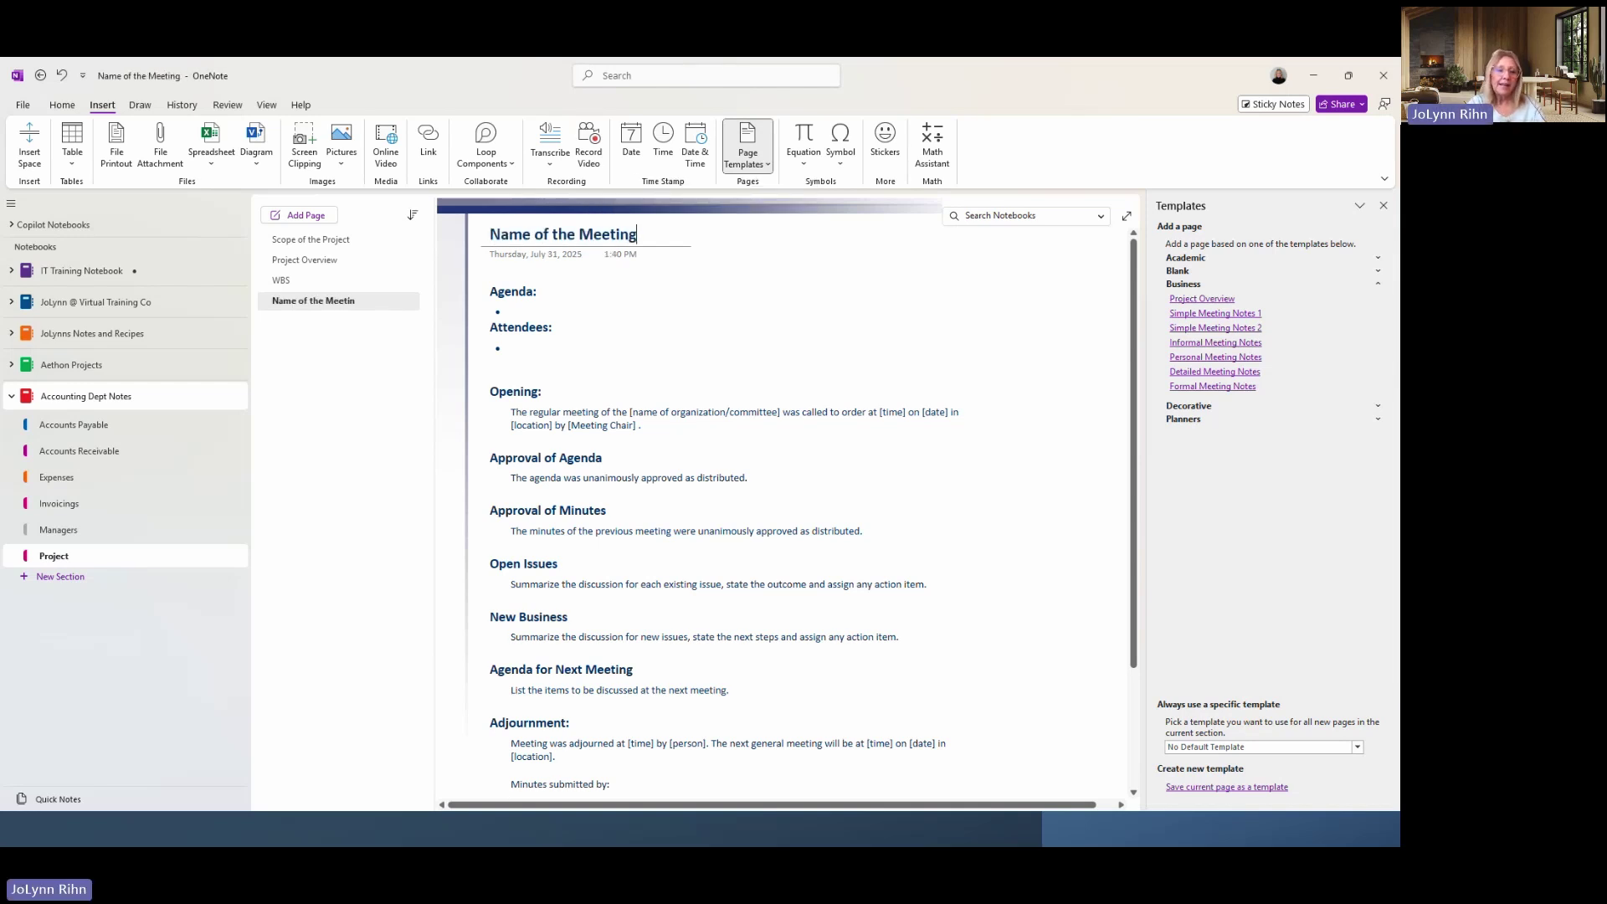
{"action": "type", "text": " 7/31/"}
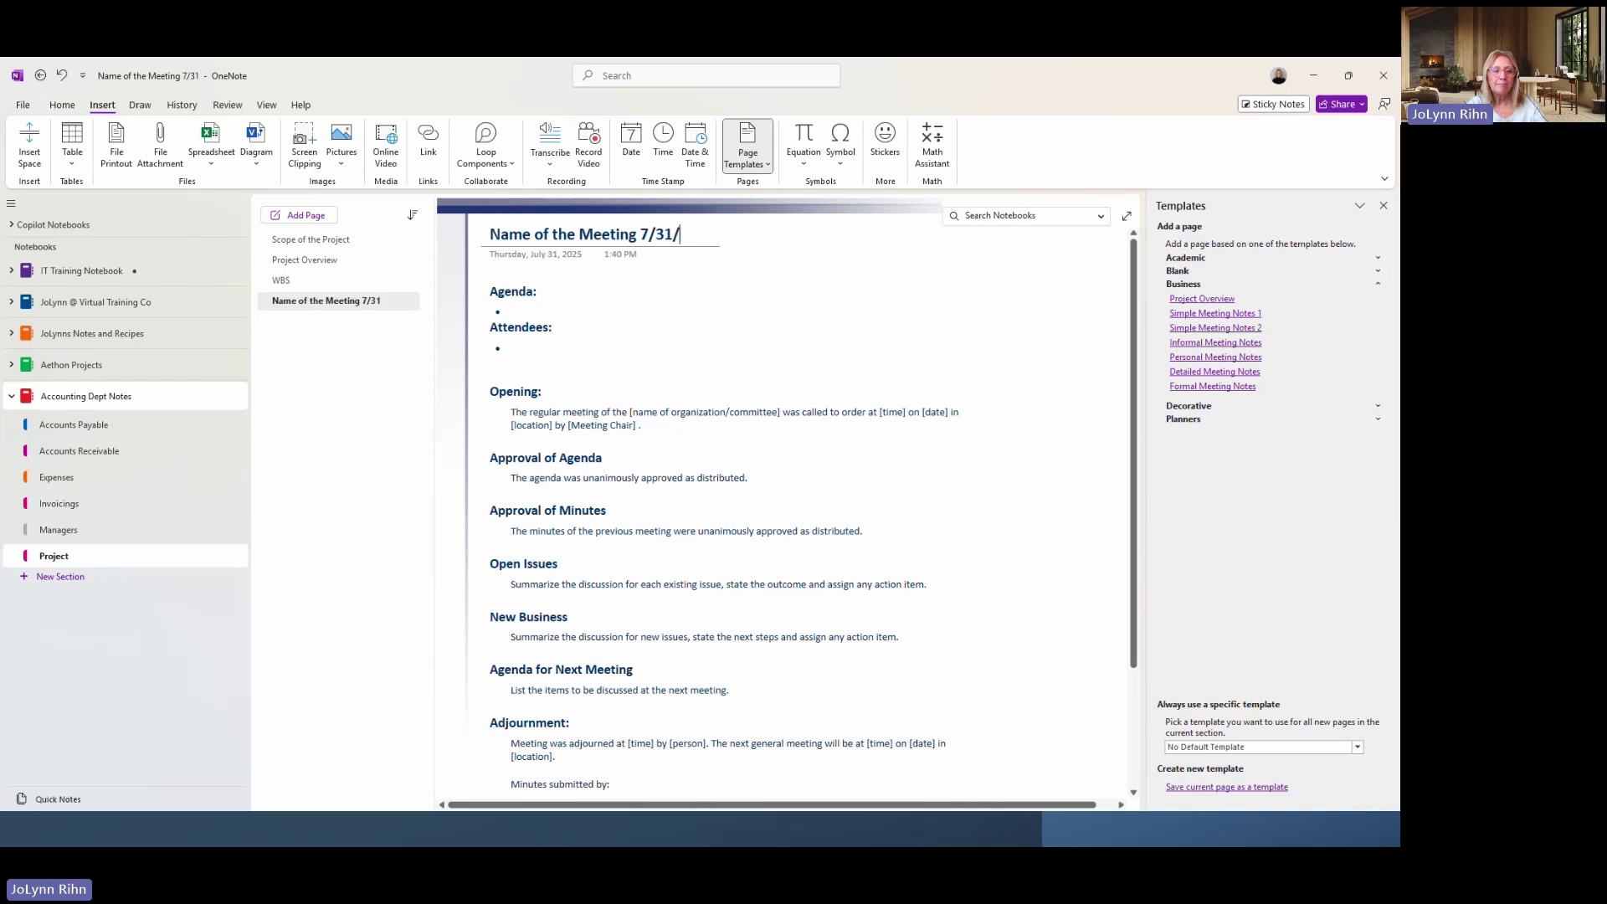
{"action": "type", "text": "25"}
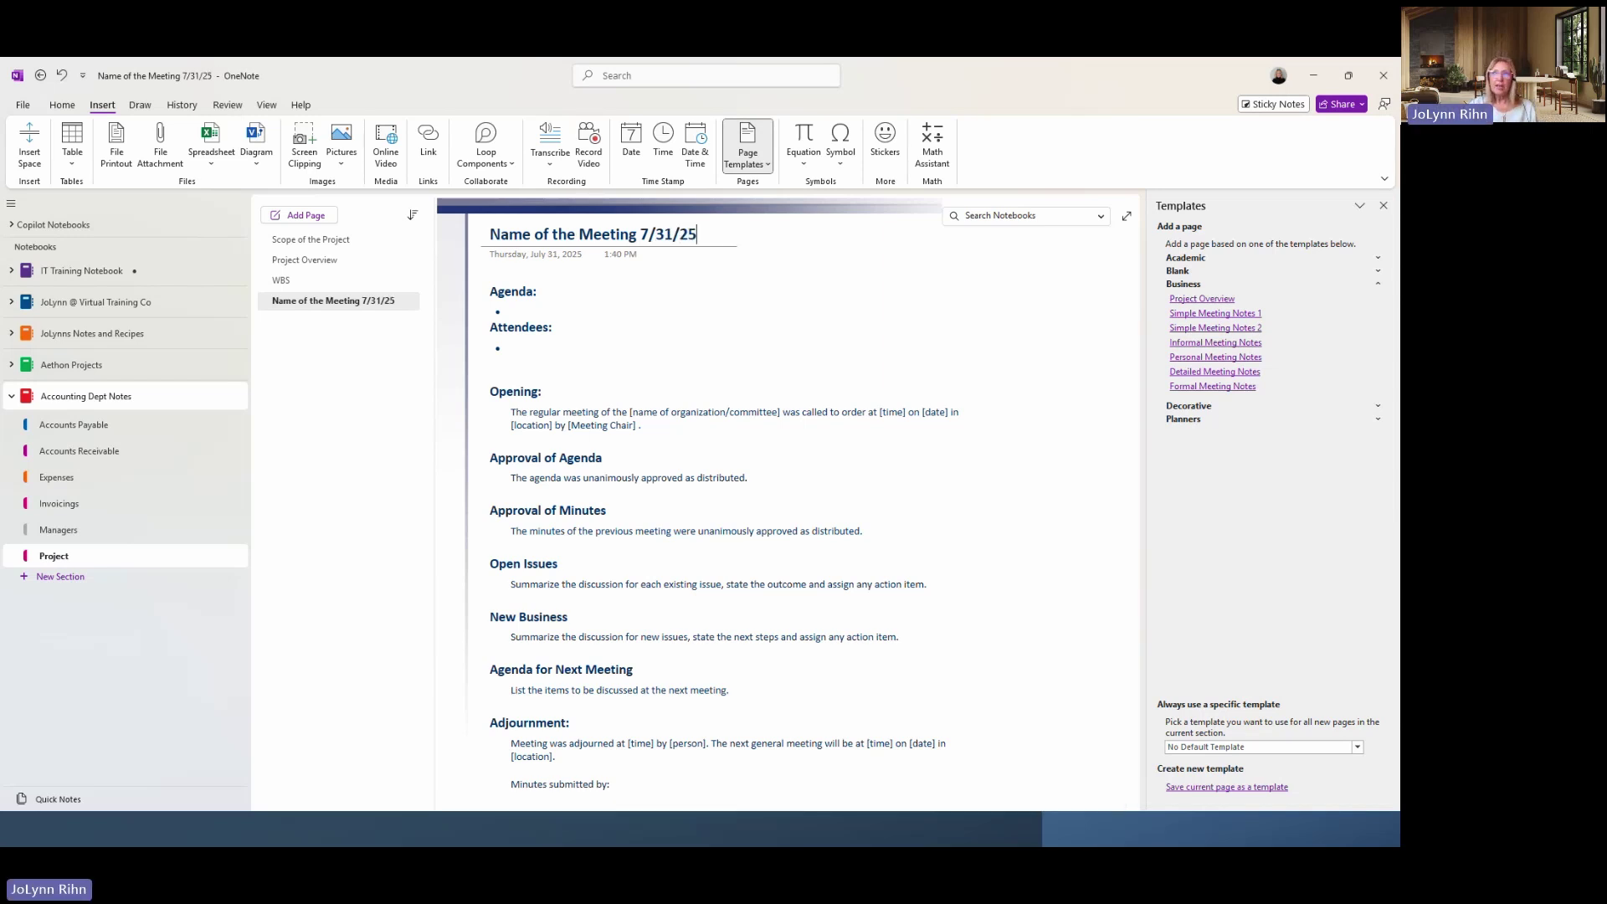
Make Project Overview a subpage of Scope of the Project, move the meeting page directly beneath it as another subpage, and open the meeting page.
{"action": "right_click", "coordinate": [304, 260]}
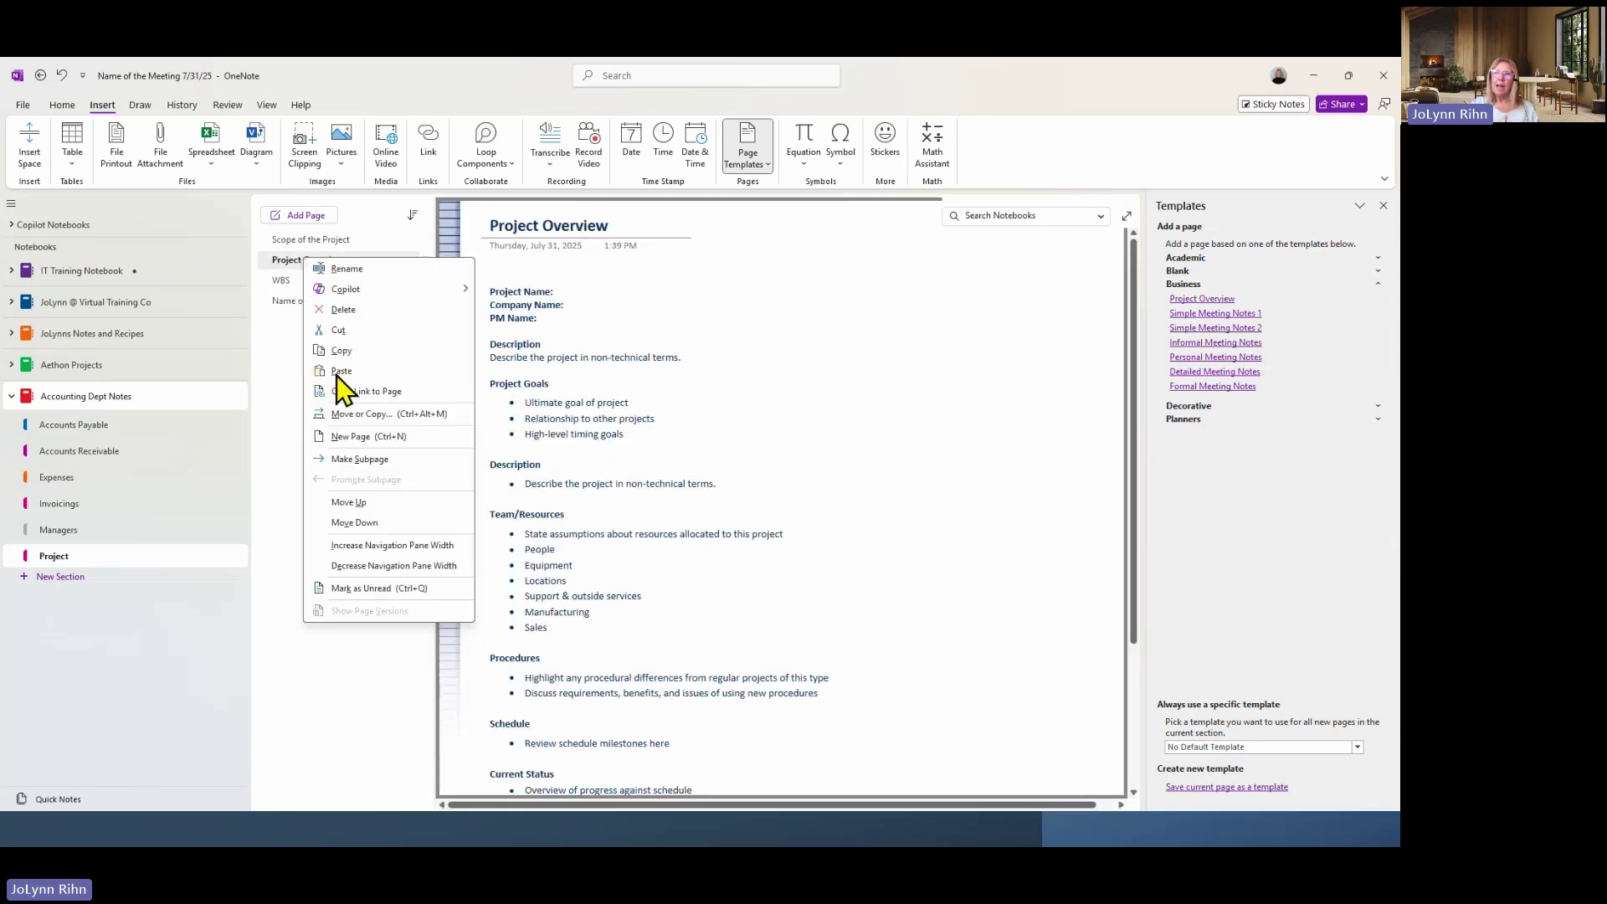
{"action": "left_click", "coordinate": [362, 459]}
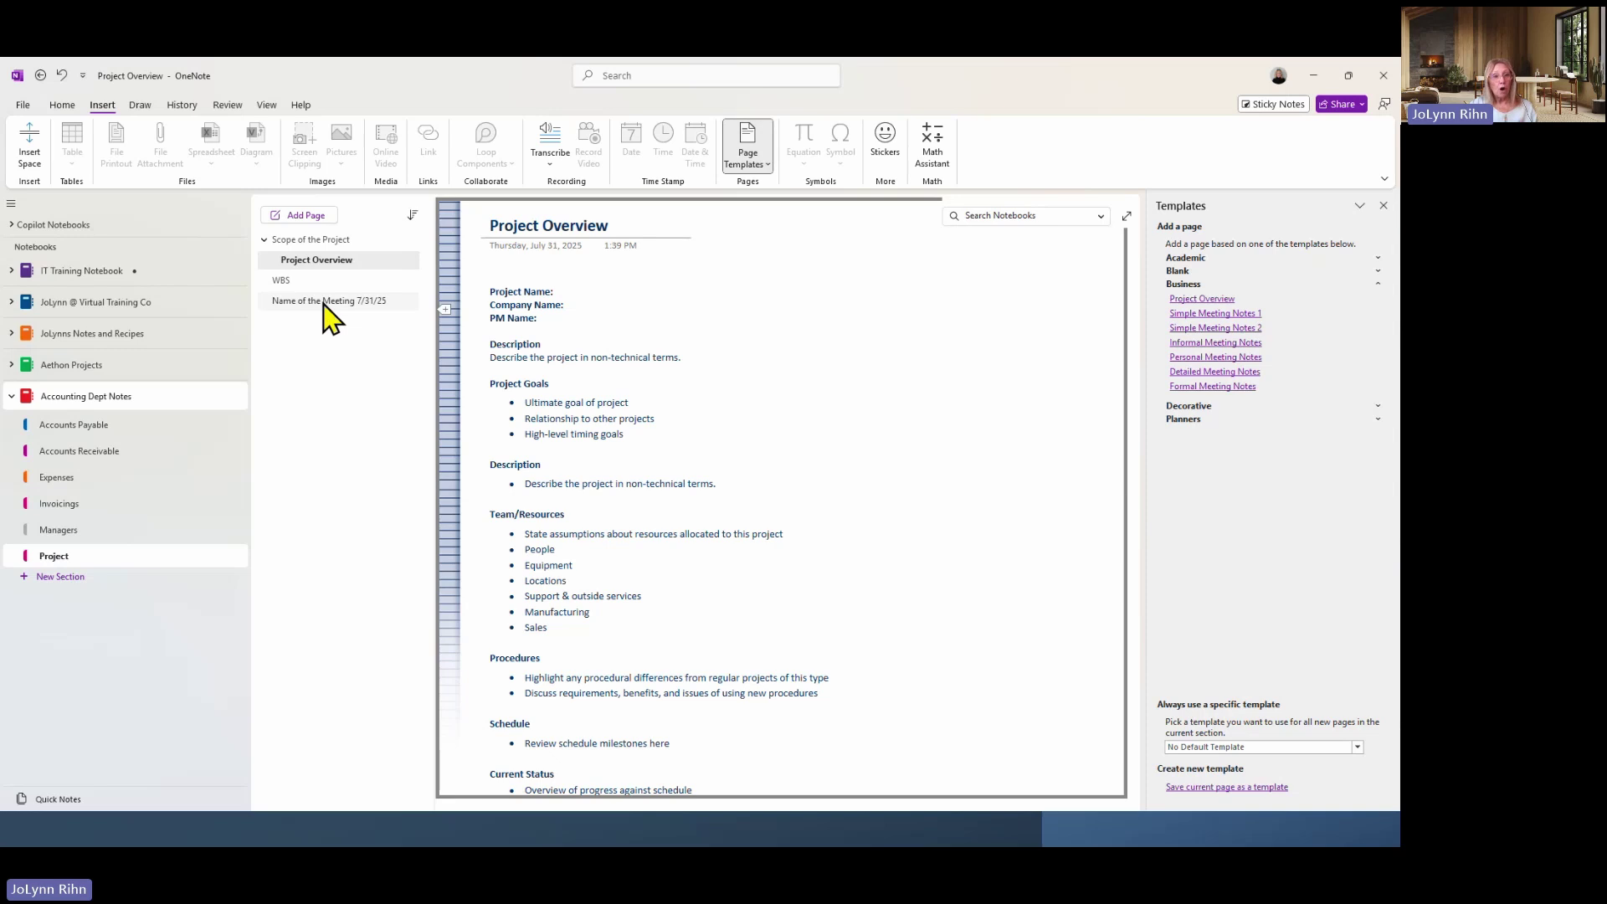
{"action": "left_click_drag", "start_coordinate": [324, 303], "coordinate": [319, 279]}
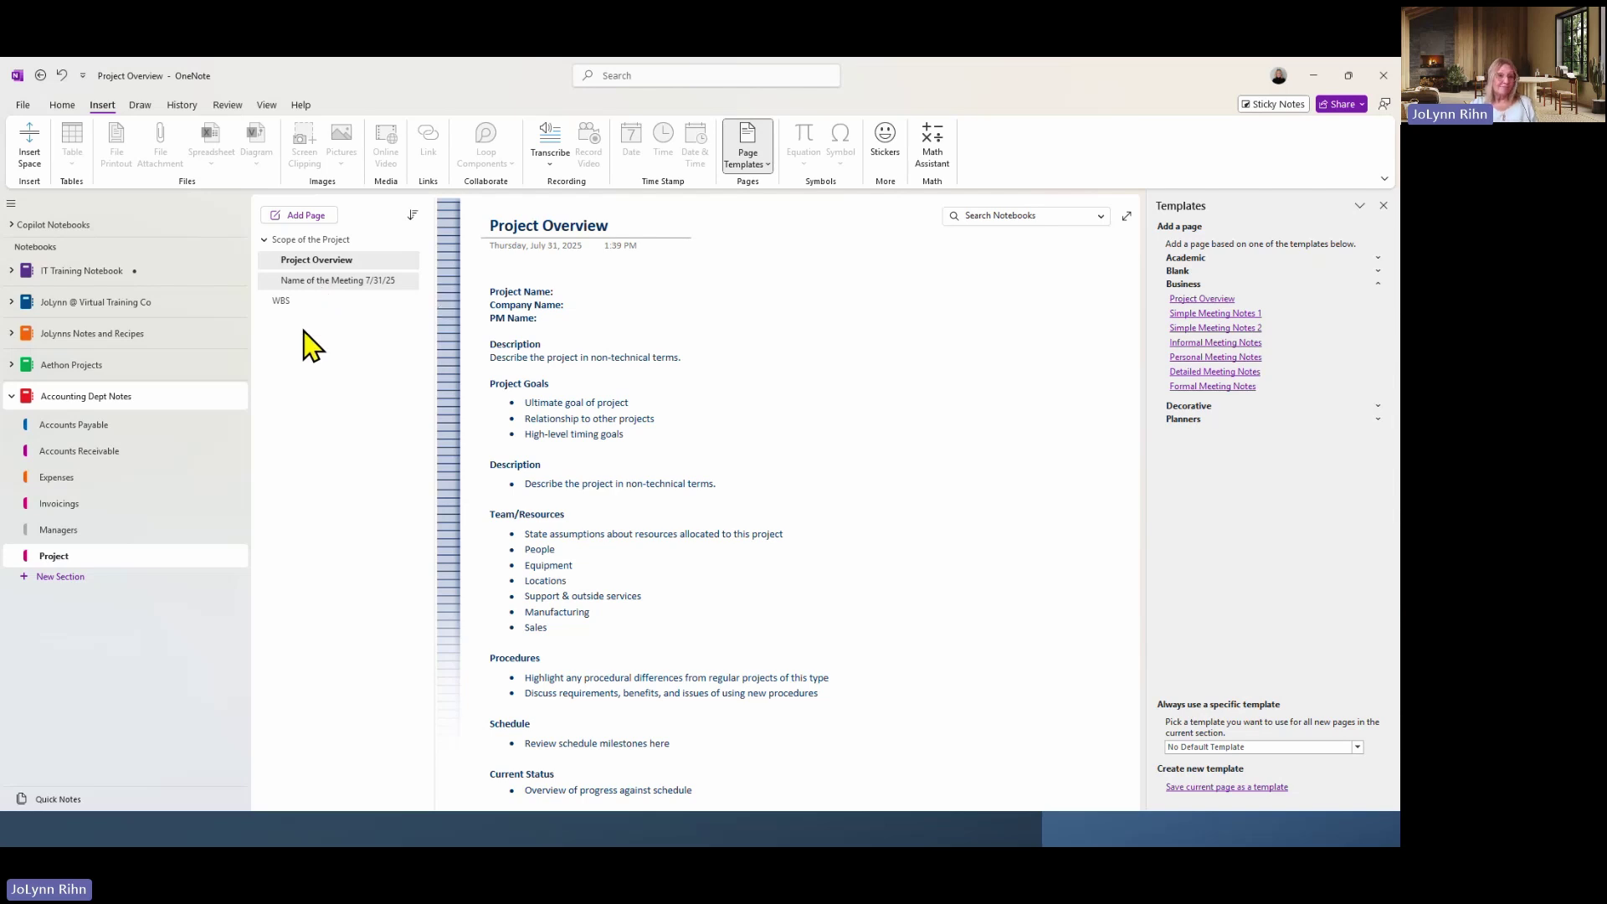
{"action": "left_click", "coordinate": [668, 305]}
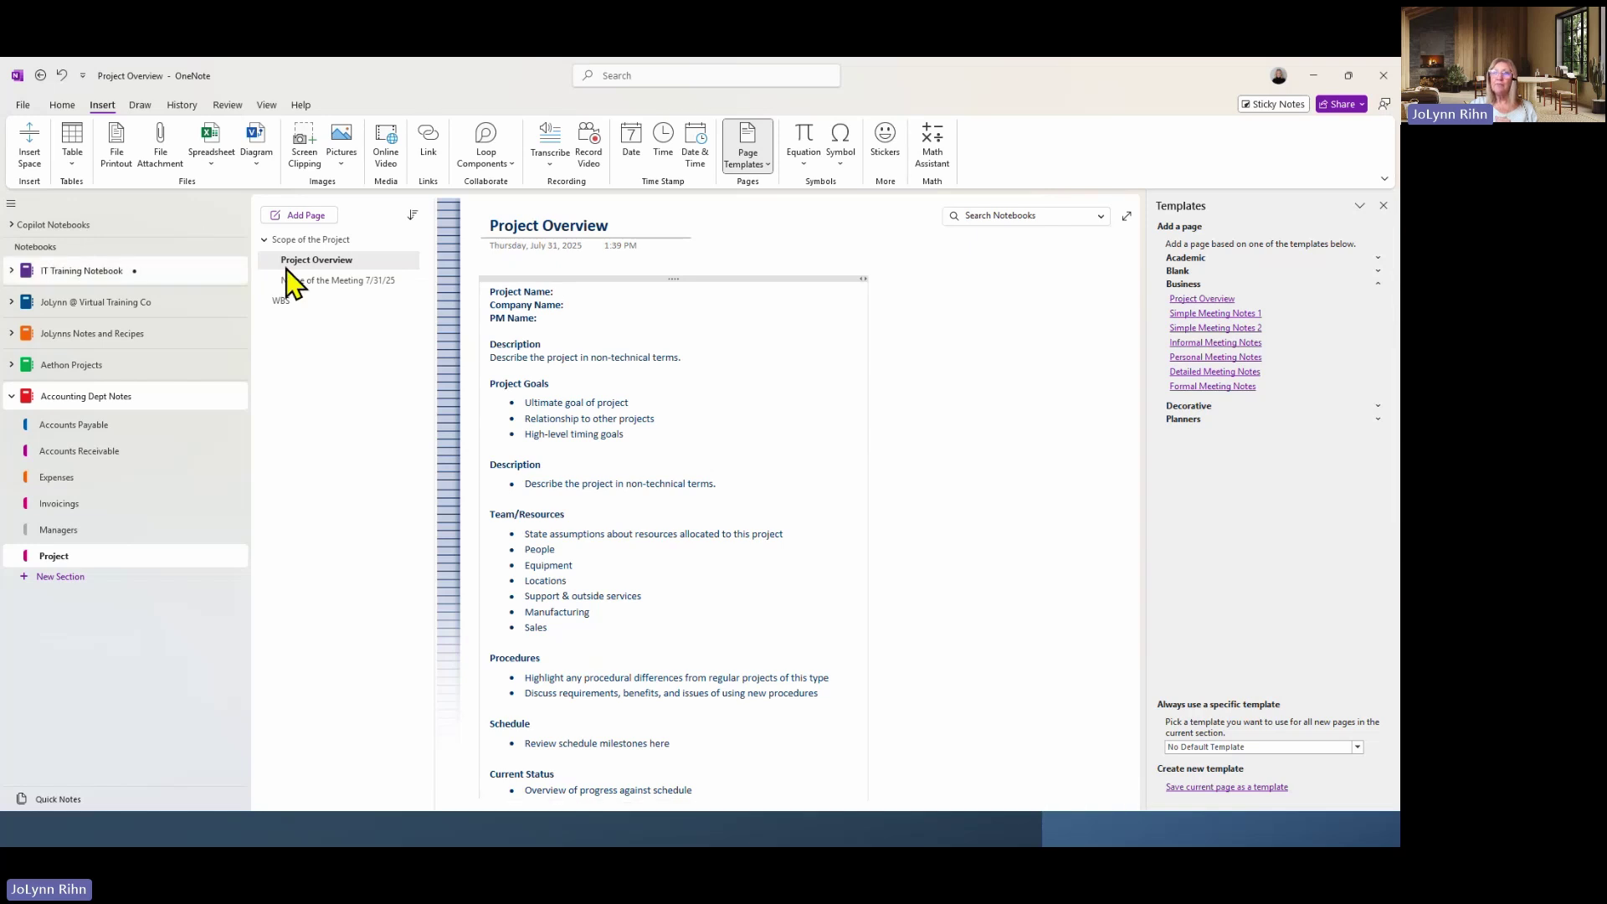
{"action": "left_click", "coordinate": [323, 283]}
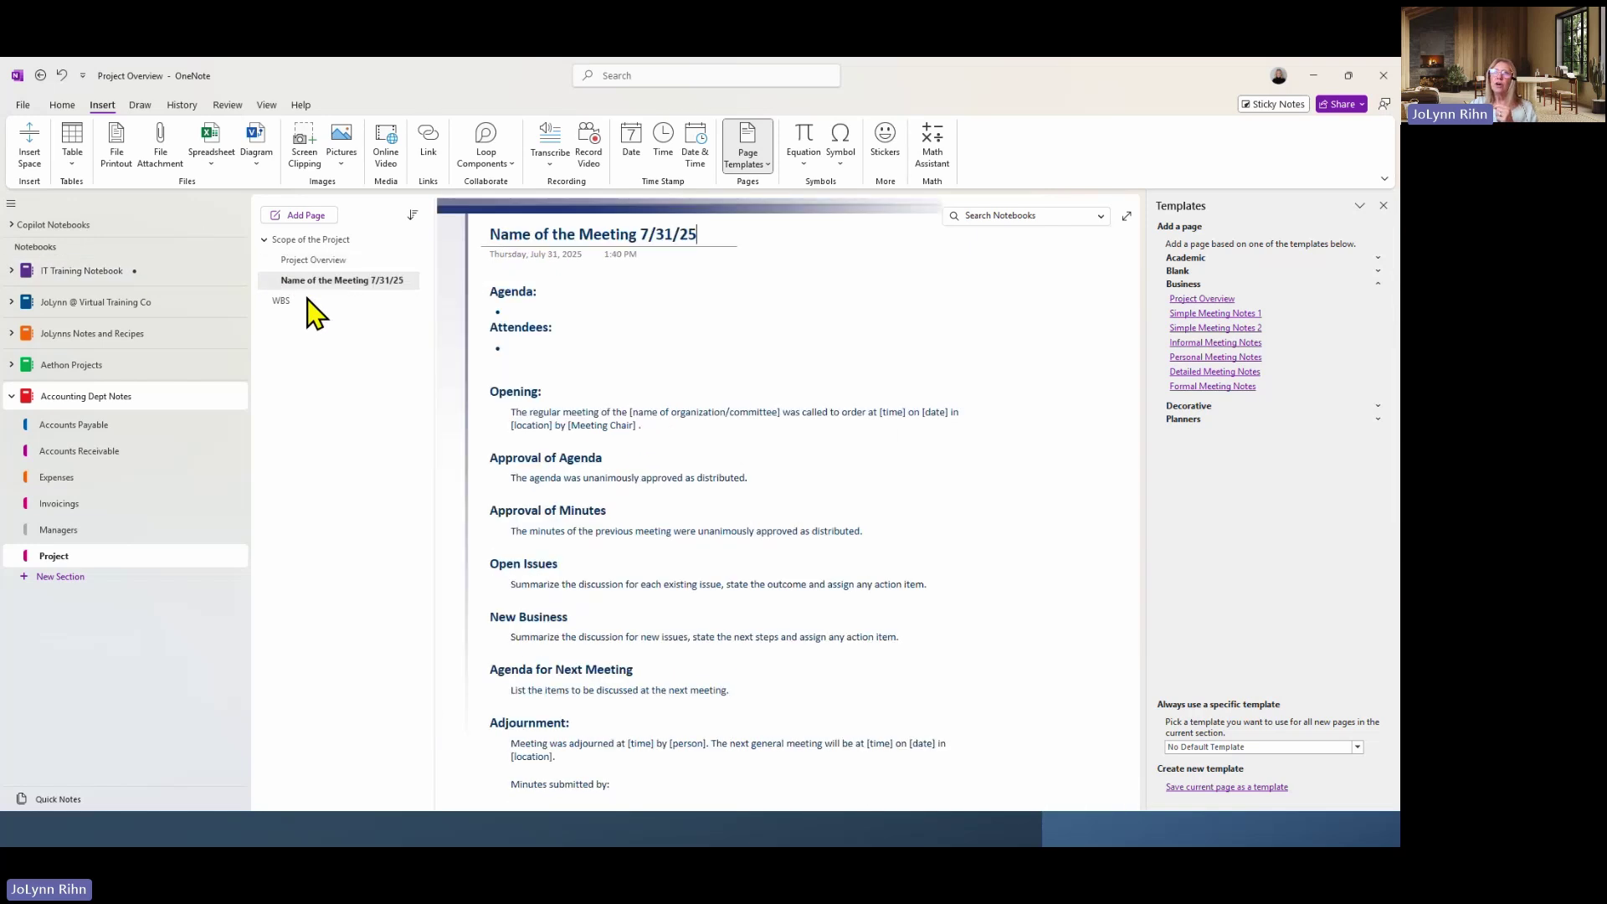
Give the WBS page a pale lavender page color.
{"action": "left_click", "coordinate": [307, 300]}
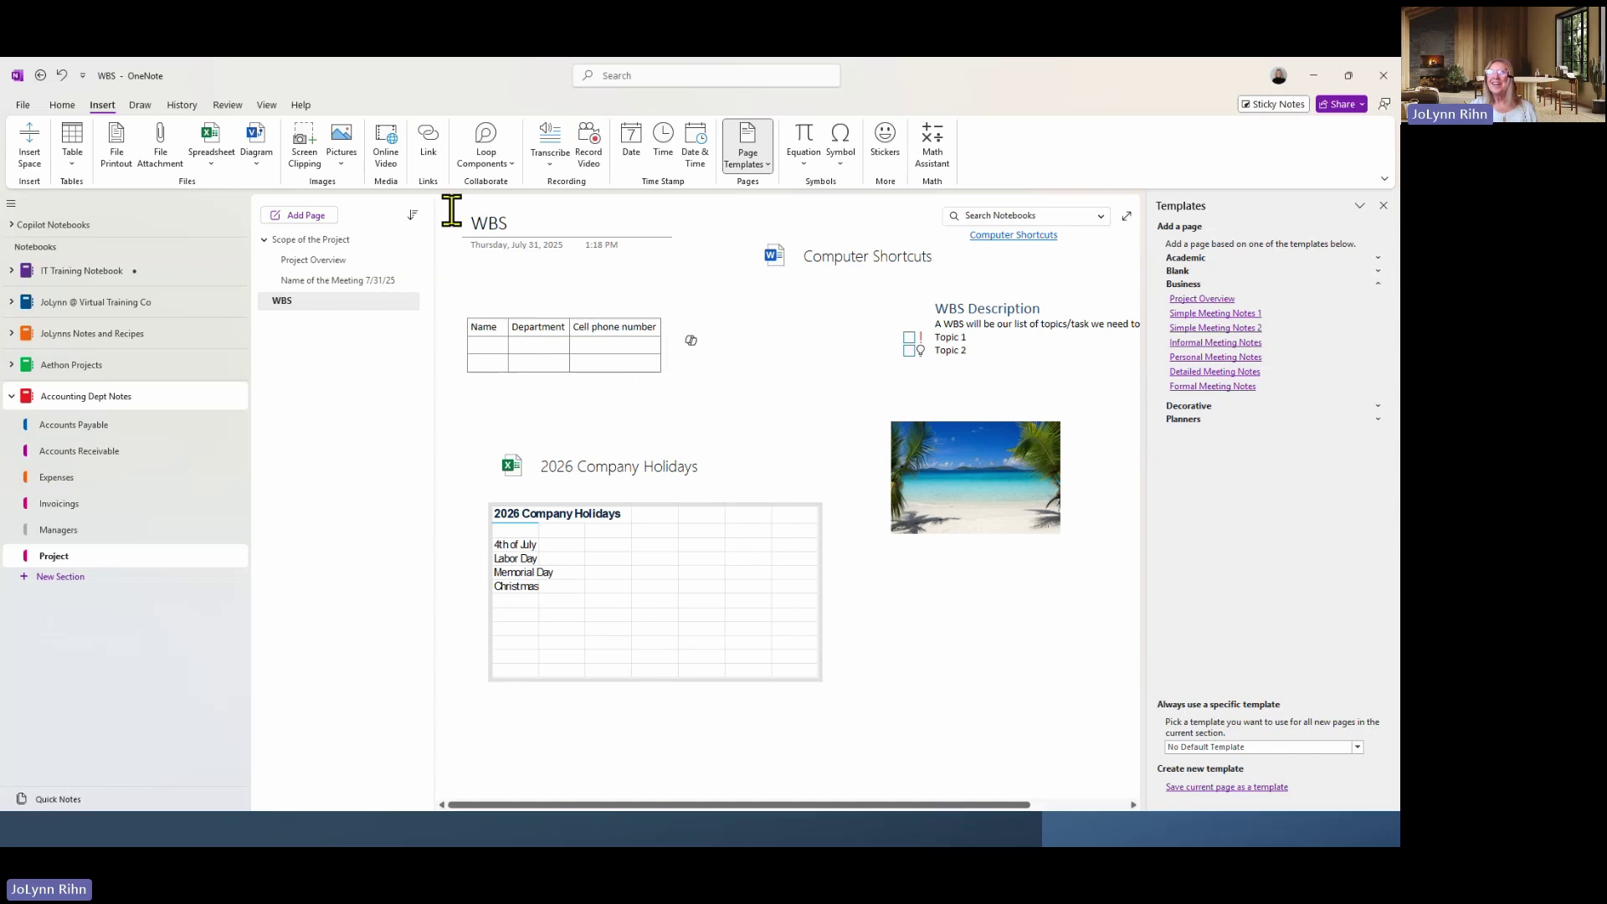
{"action": "left_click", "coordinate": [267, 106]}
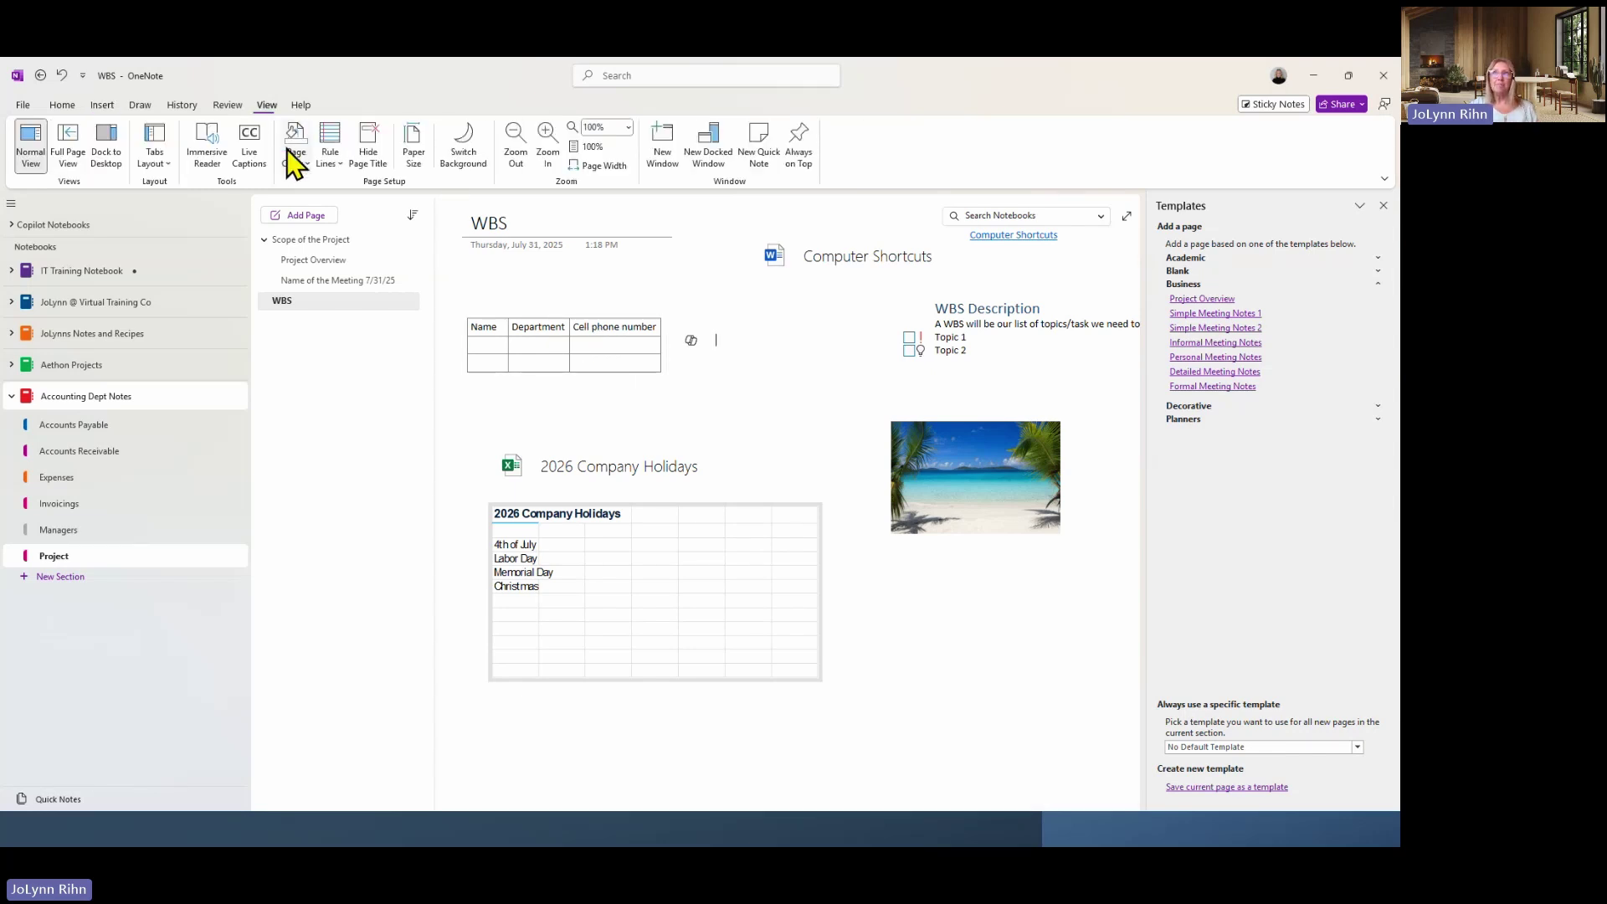
{"action": "left_click", "coordinate": [296, 169]}
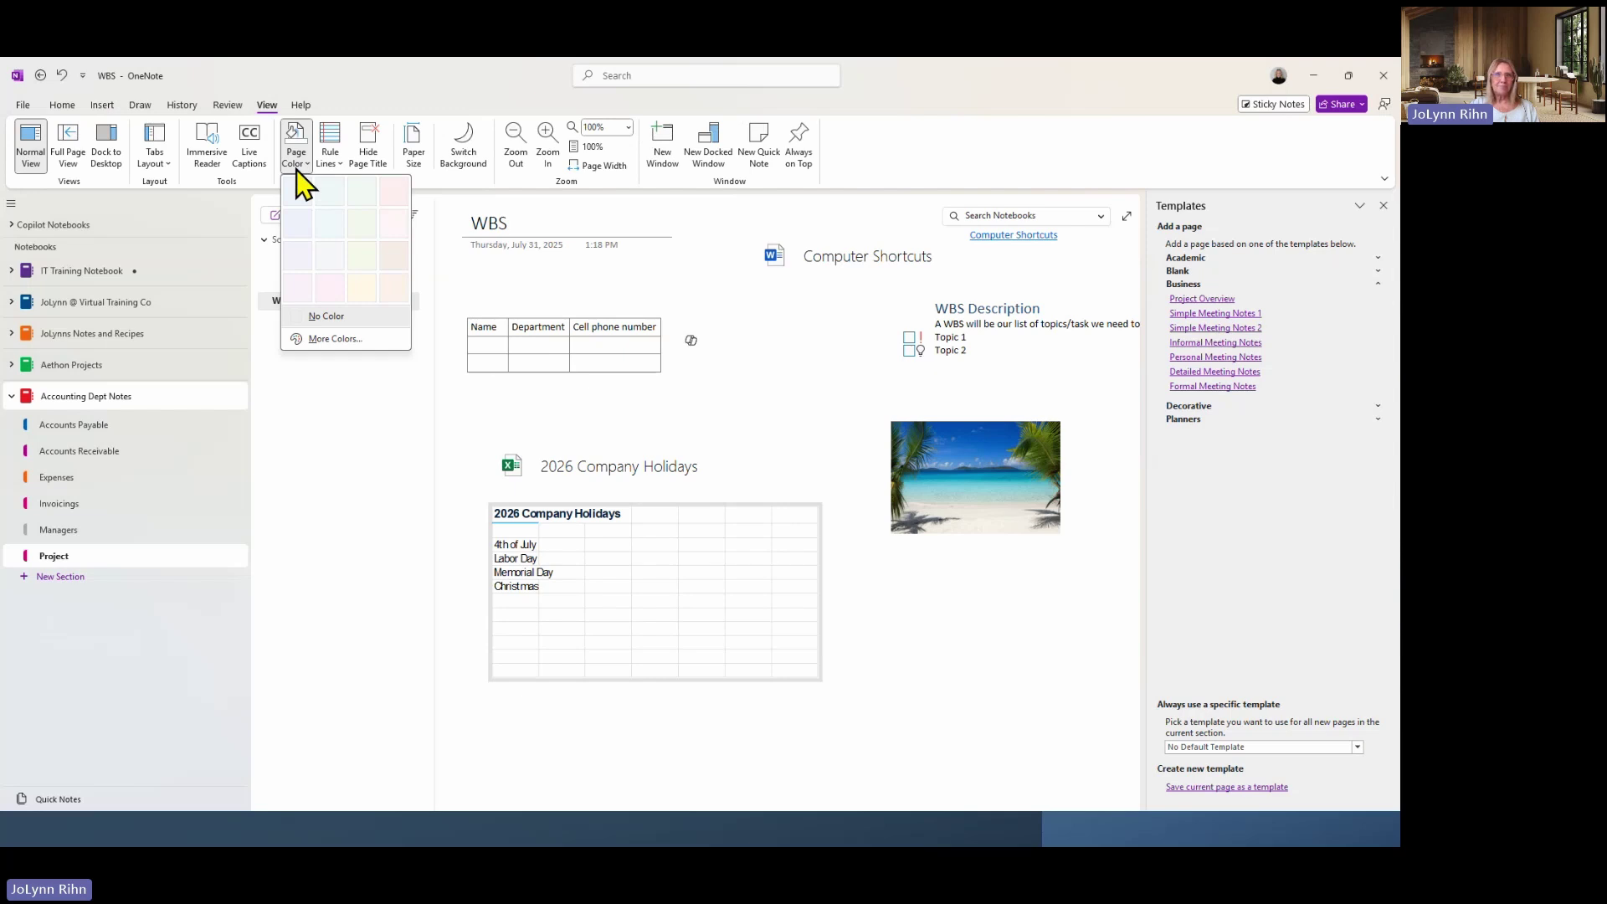
{"action": "left_click", "coordinate": [305, 261]}
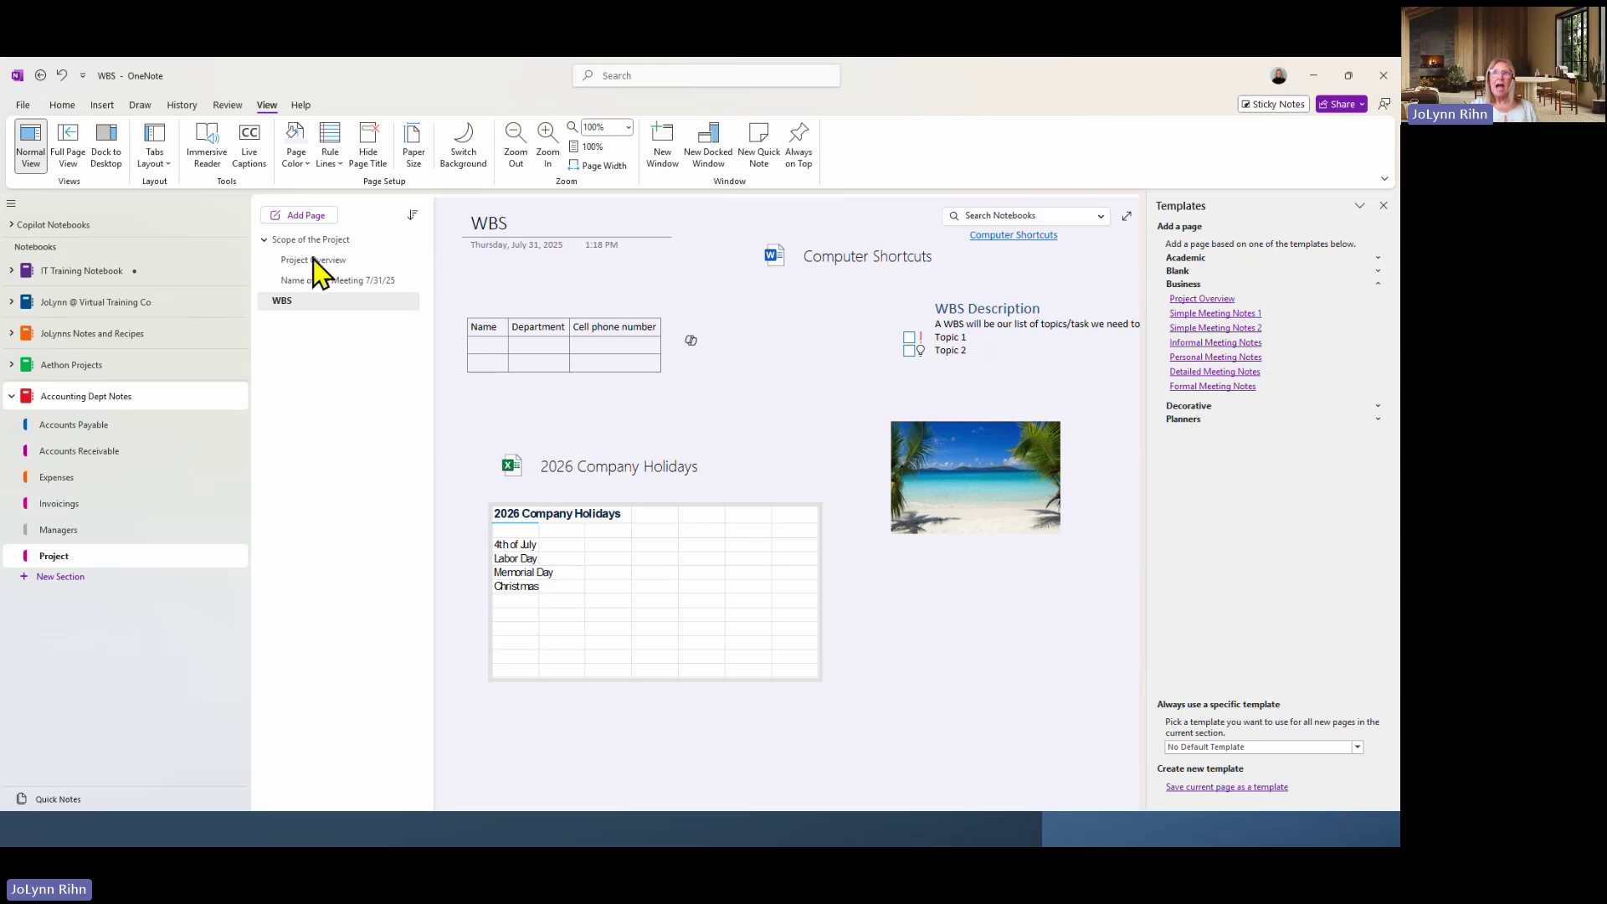
Add a new blank page to the Project section and apply the widest rule lines with a red margin line.
{"action": "left_click", "coordinate": [300, 216]}
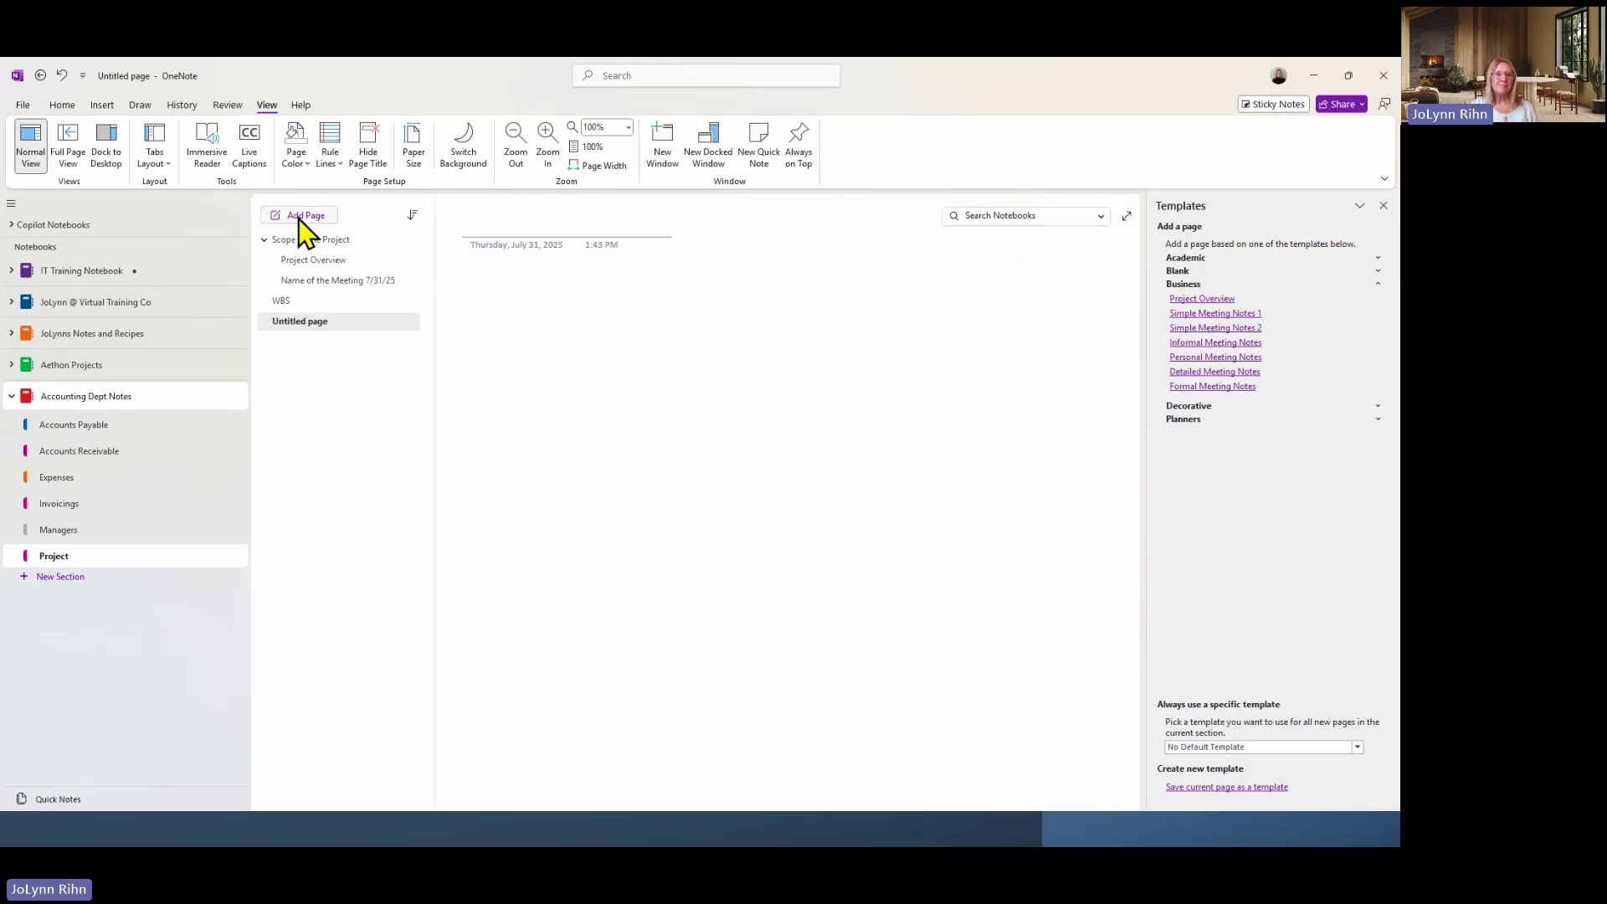
{"action": "left_click", "coordinate": [325, 166]}
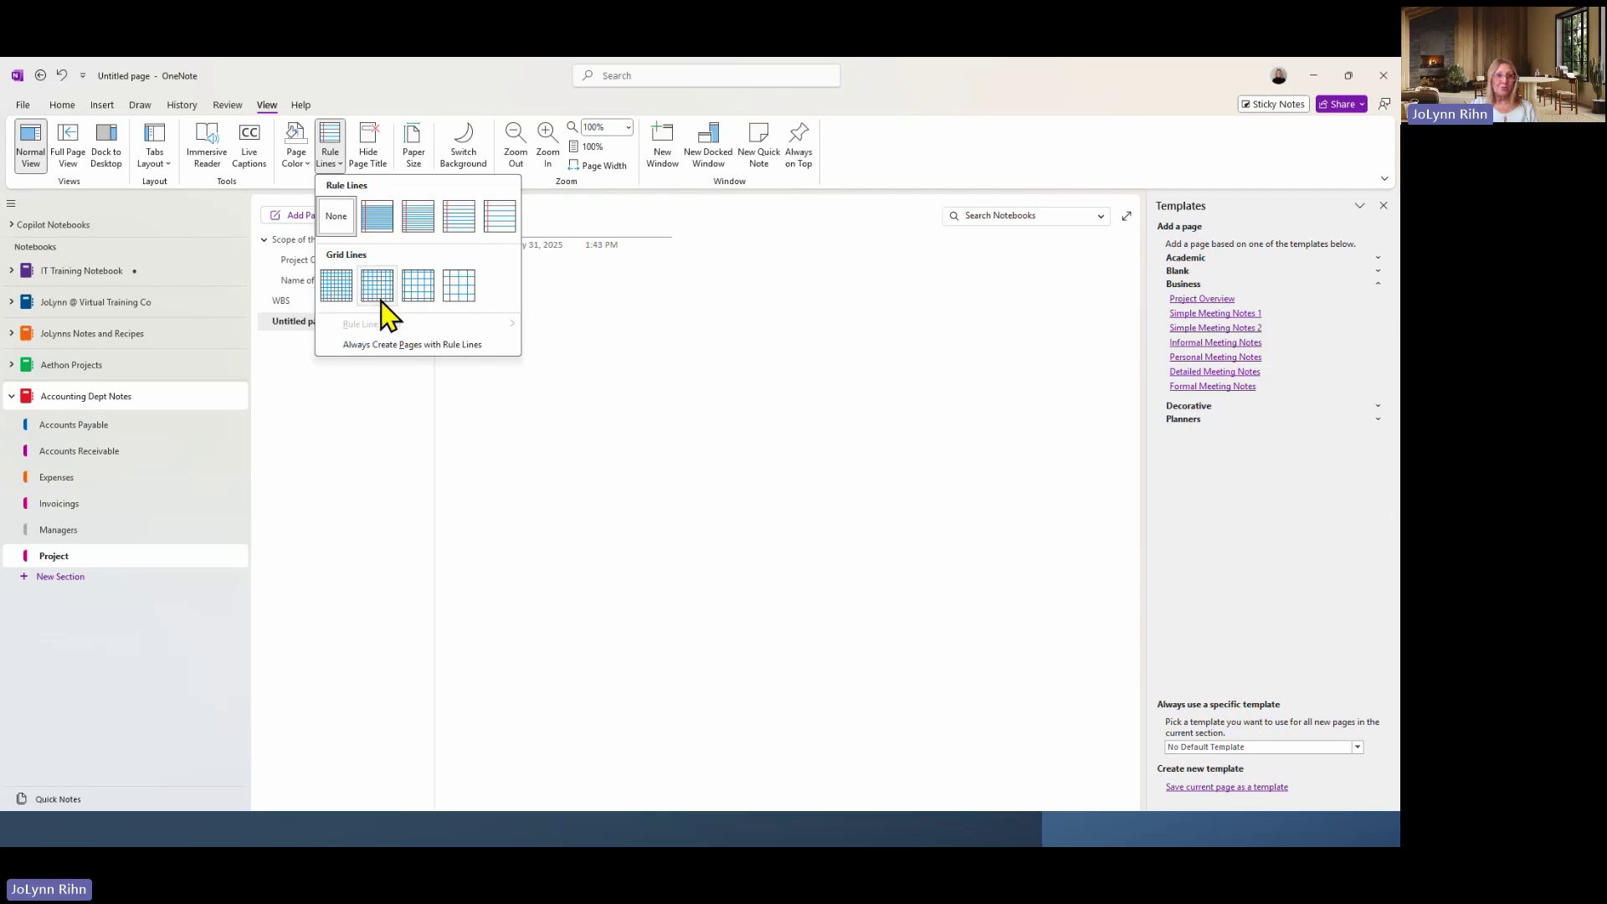
{"action": "left_click", "coordinate": [500, 231]}
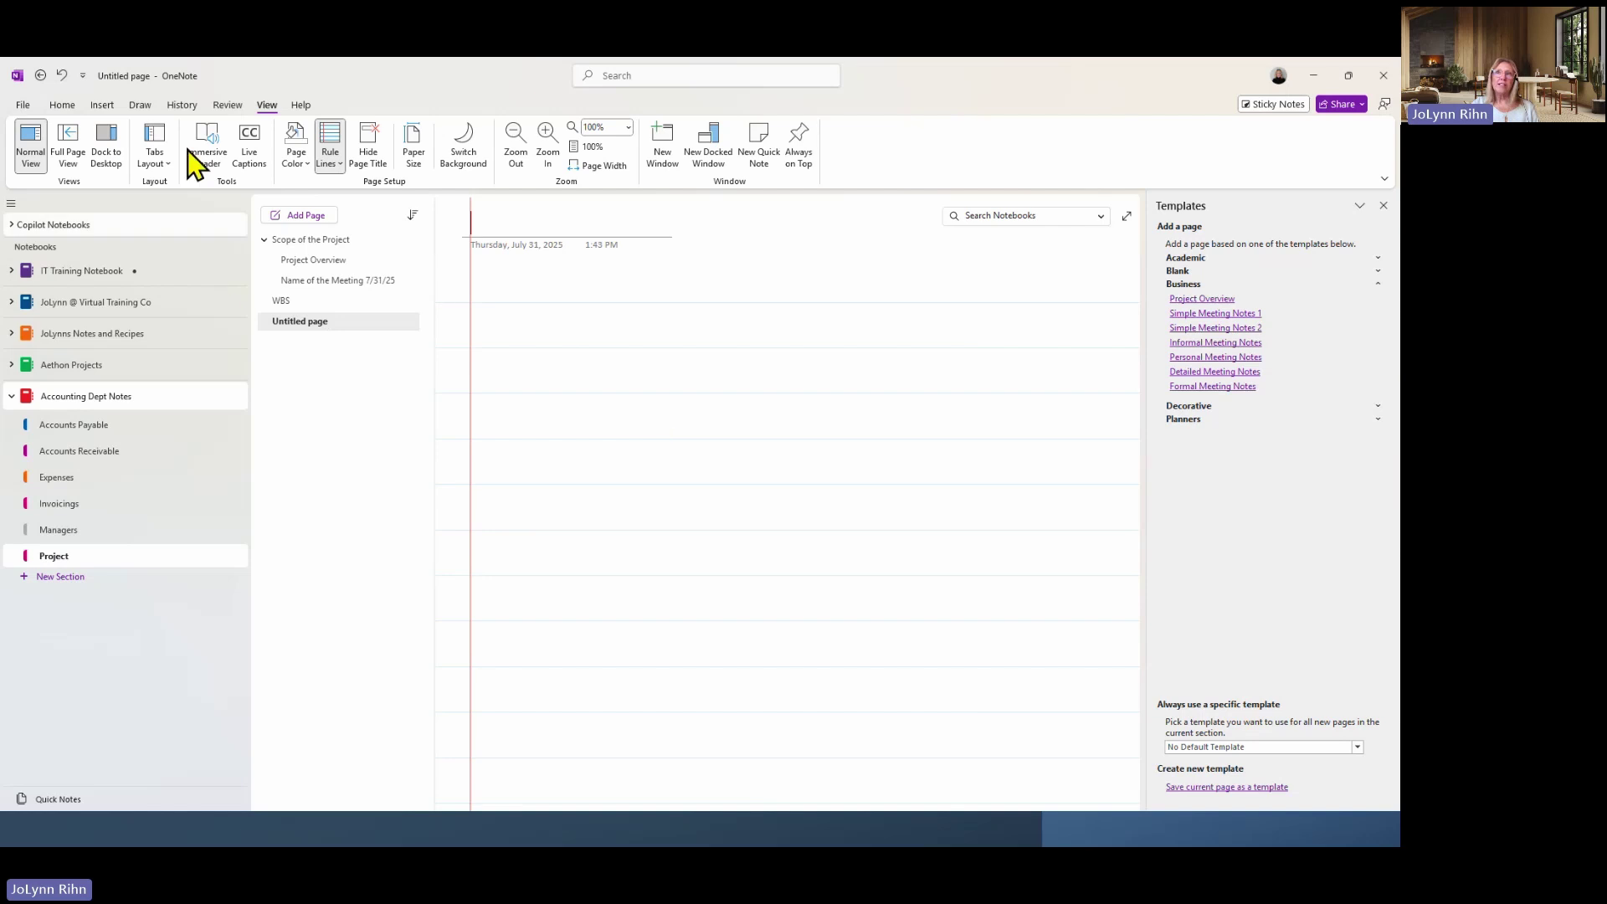
Set the black pen to the second-thickest line and handwrite a first name across the upper part of the ruled page.
{"action": "left_click", "coordinate": [138, 115]}
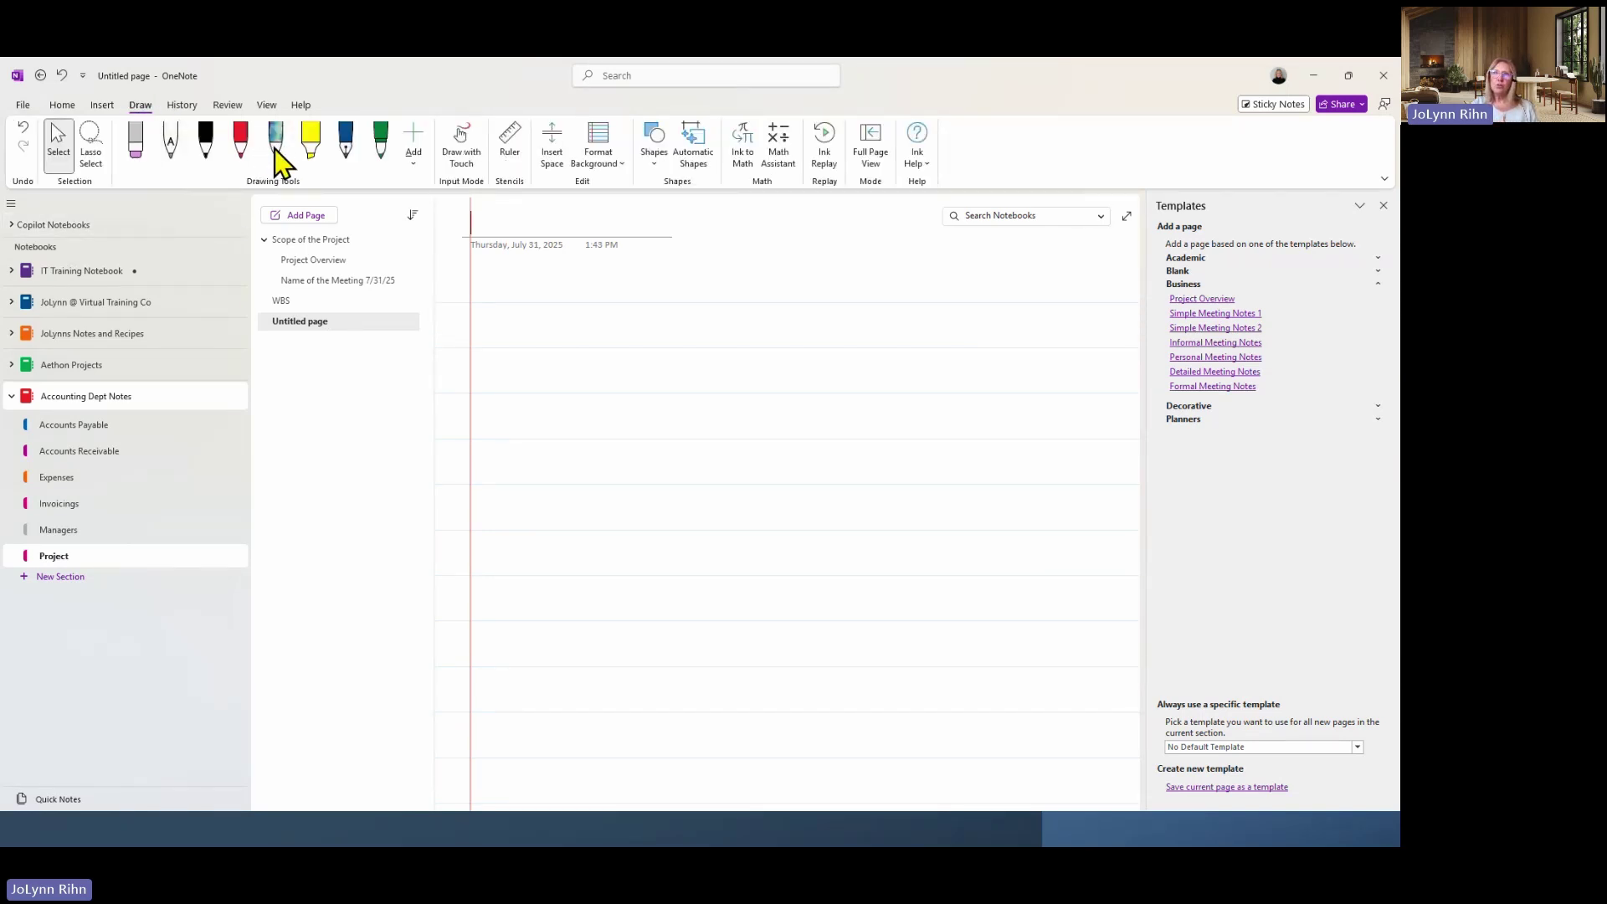
{"action": "left_click", "coordinate": [206, 150]}
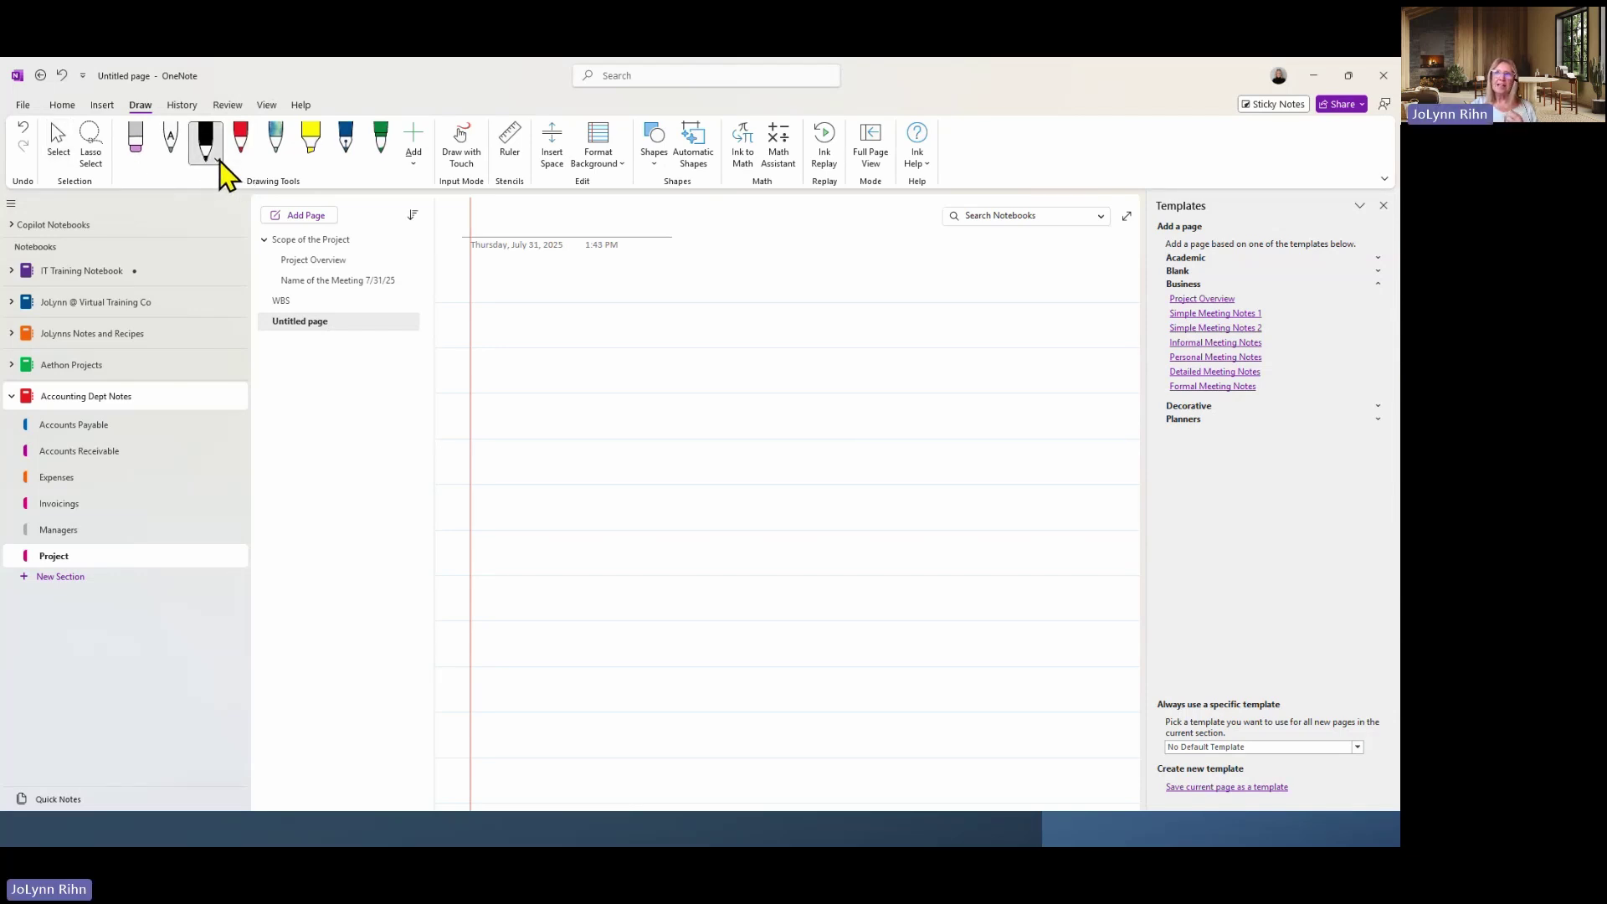
{"action": "left_click", "coordinate": [220, 159]}
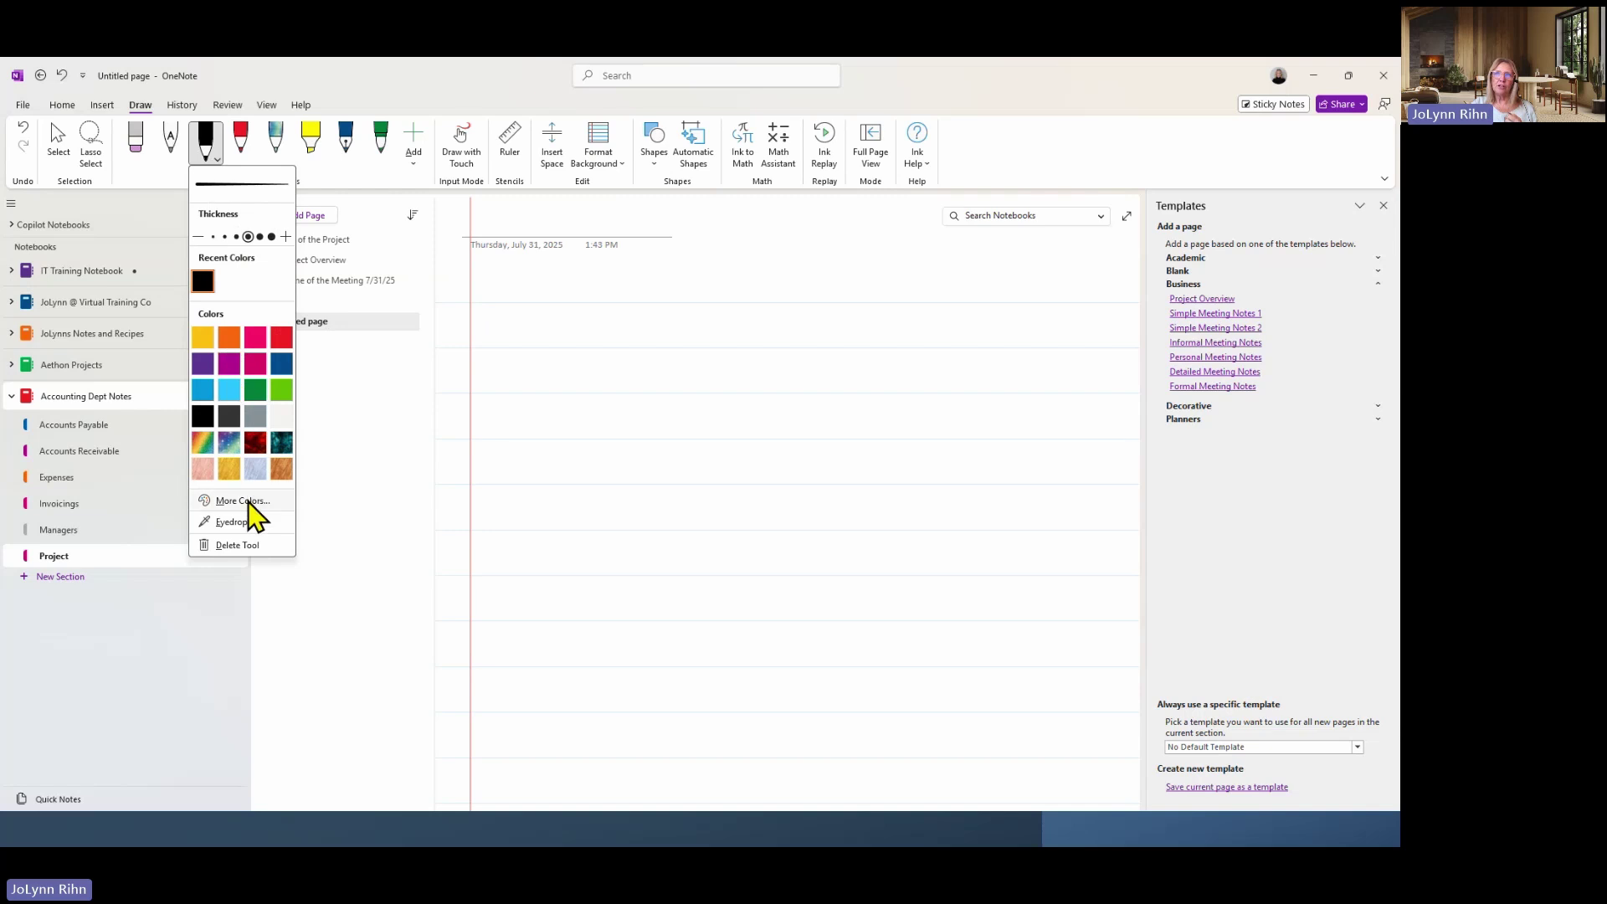
{"action": "left_click", "coordinate": [259, 237]}
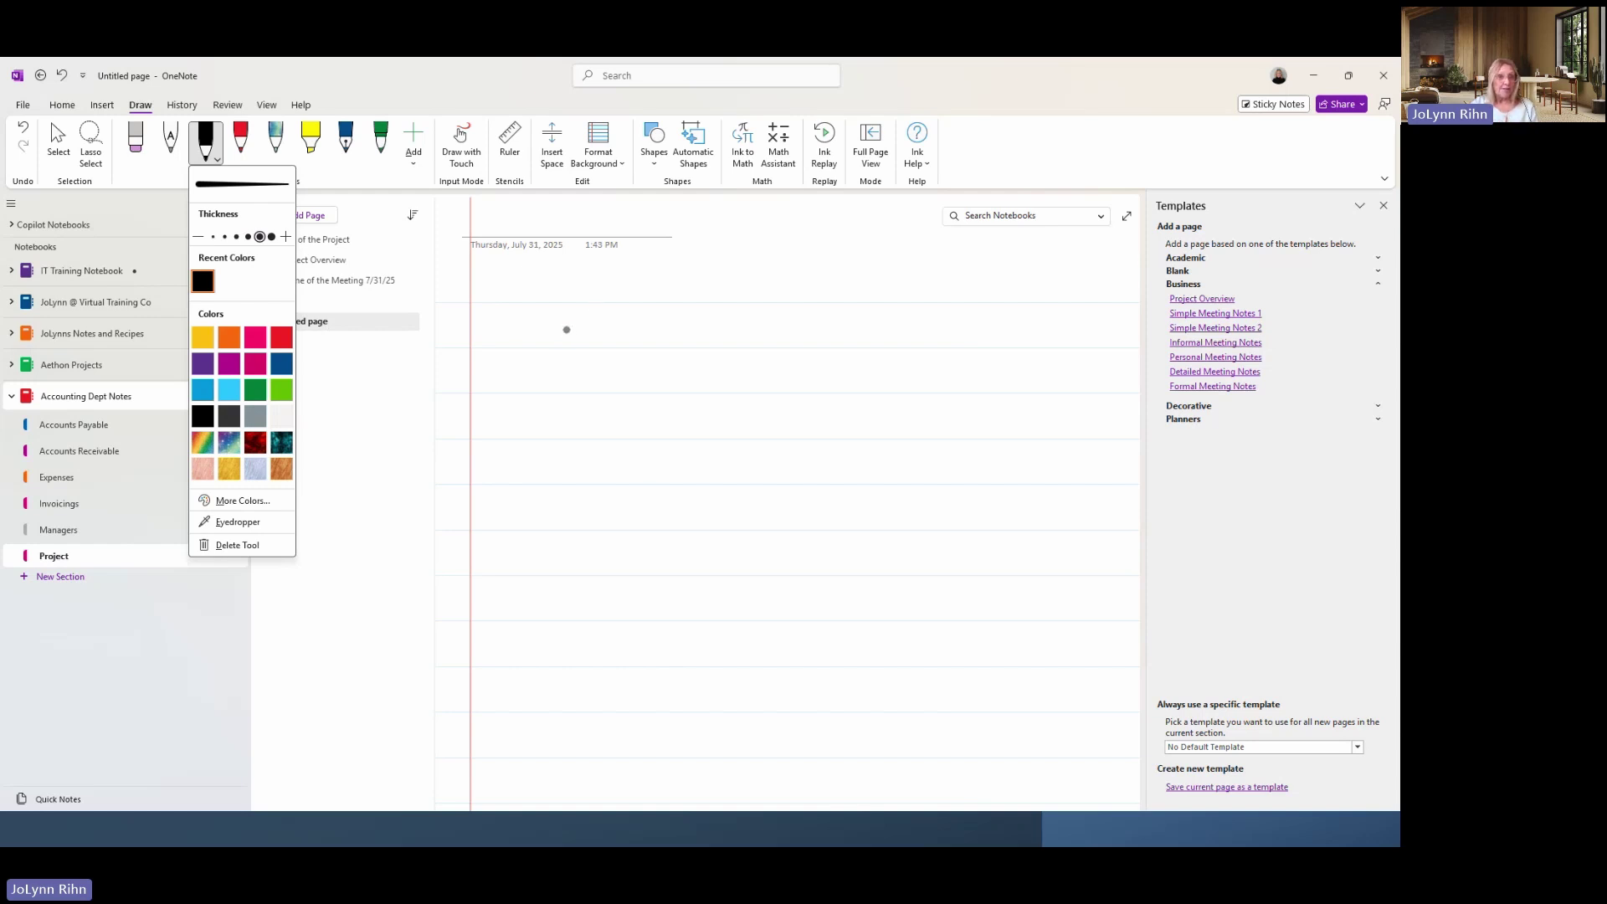
{"action": "left_click", "coordinate": [560, 339]}
{"action": "mouse_move", "coordinate": [509, 322]}
{"action": "left_mouse_down"}
{"action": "mouse_move", "coordinate": [575, 380]}
{"action": "mouse_move", "coordinate": [596, 328]}
{"action": "mouse_move", "coordinate": [641, 303]}
{"action": "mouse_move", "coordinate": [604, 348]}
{"action": "mouse_move", "coordinate": [667, 352]}
{"action": "mouse_move", "coordinate": [687, 331]}
{"action": "mouse_move", "coordinate": [728, 345]}
{"action": "mouse_move", "coordinate": [865, 311]}
{"action": "left_mouse_up"}
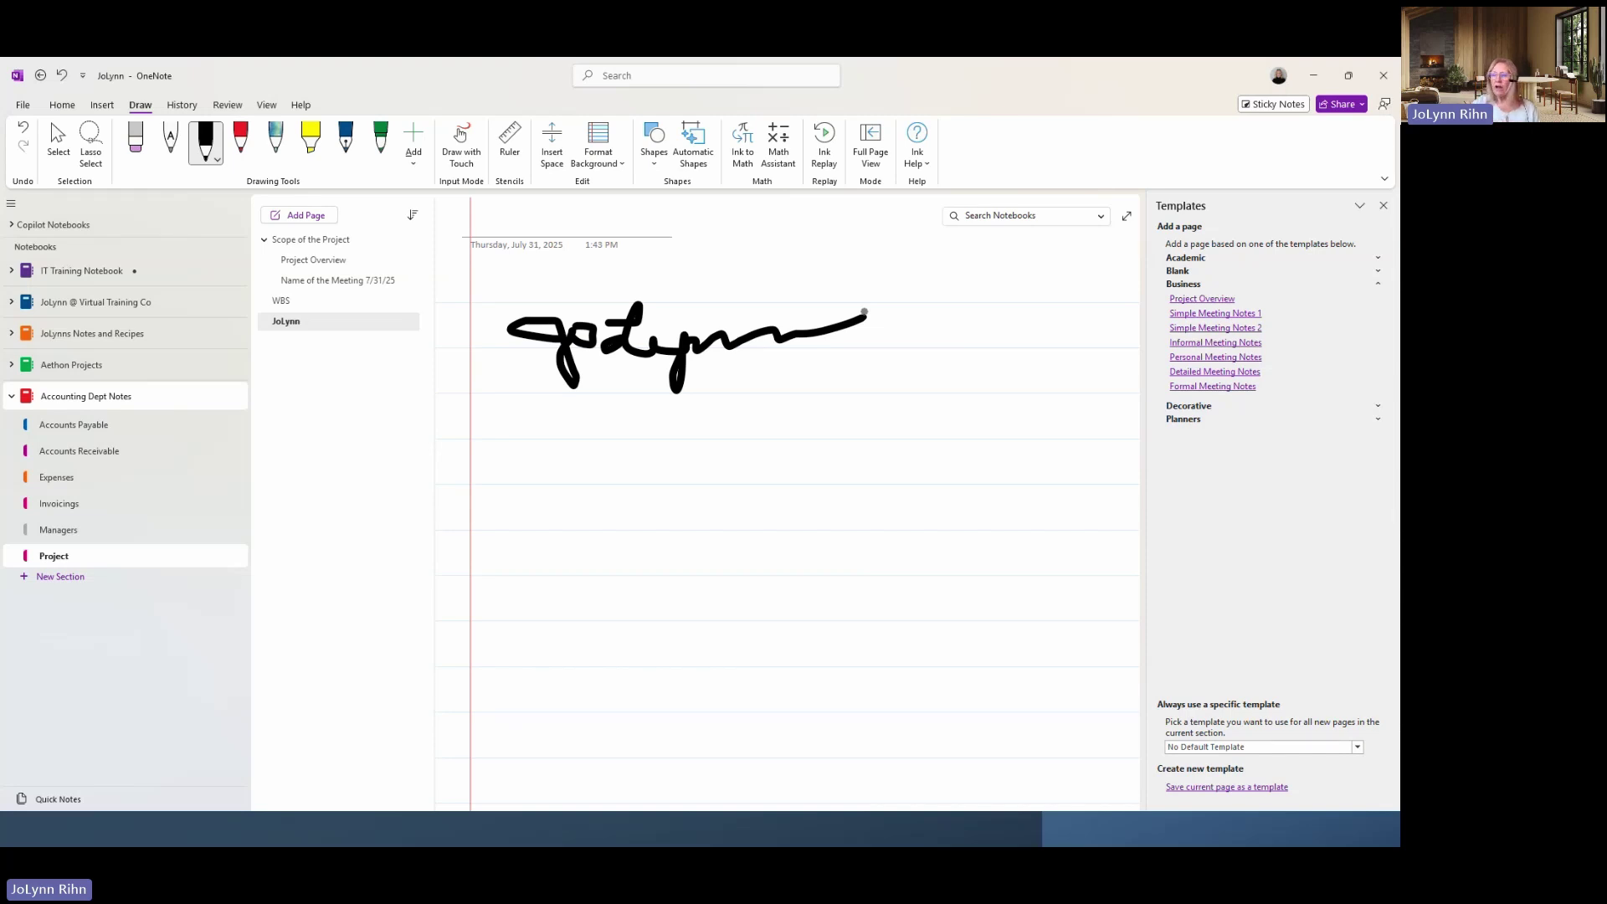
Sketch a simple house with a roof, two windows and a side door below the handwritten name using the black pen.
{"action": "mouse_move", "coordinate": [720, 442]}
{"action": "left_mouse_down"}
{"action": "mouse_move", "coordinate": [901, 541]}
{"action": "mouse_move", "coordinate": [891, 410]}
{"action": "mouse_move", "coordinate": [684, 425]}
{"action": "mouse_move", "coordinate": [693, 446]}
{"action": "mouse_move", "coordinate": [785, 340]}
{"action": "mouse_move", "coordinate": [885, 416]}
{"action": "mouse_move", "coordinate": [914, 494]}
{"action": "mouse_move", "coordinate": [899, 528]}
{"action": "left_mouse_up"}
{"action": "mouse_move", "coordinate": [828, 464]}
{"action": "left_mouse_down"}
{"action": "mouse_move", "coordinate": [829, 485]}
{"action": "mouse_move", "coordinate": [870, 460]}
{"action": "mouse_move", "coordinate": [824, 460]}
{"action": "left_mouse_up"}
{"action": "mouse_move", "coordinate": [728, 463]}
{"action": "left_mouse_down"}
{"action": "mouse_move", "coordinate": [737, 502]}
{"action": "mouse_move", "coordinate": [783, 454]}
{"action": "left_mouse_up"}
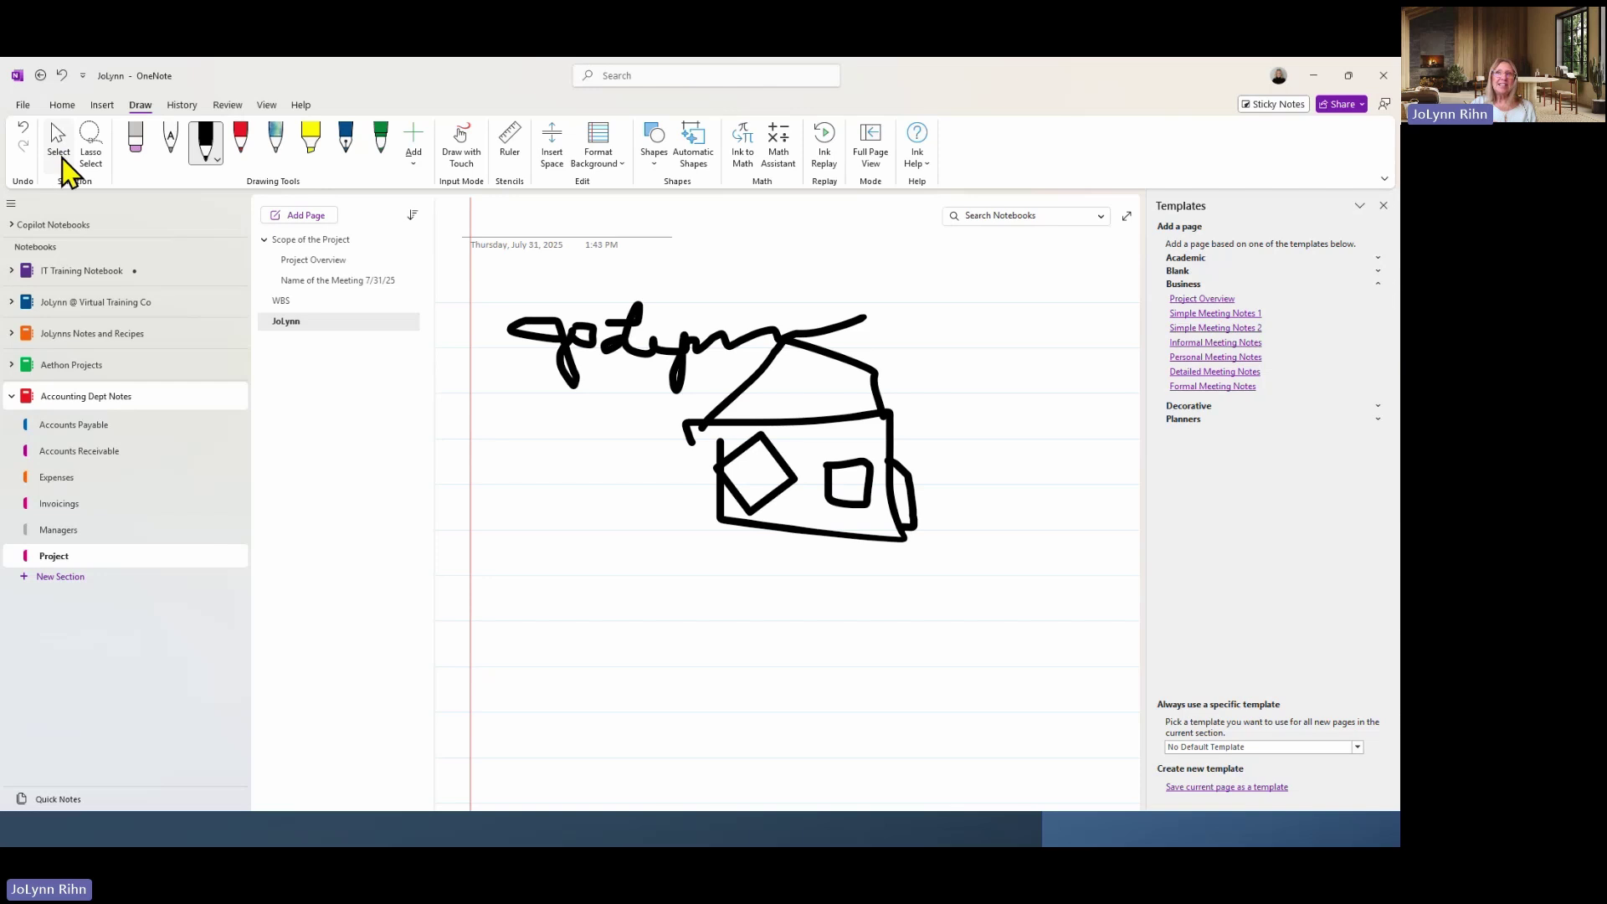
Select the handwritten name and rotate it counterclockwise so it slants upward above the house sketch.
{"action": "left_click", "coordinate": [60, 159]}
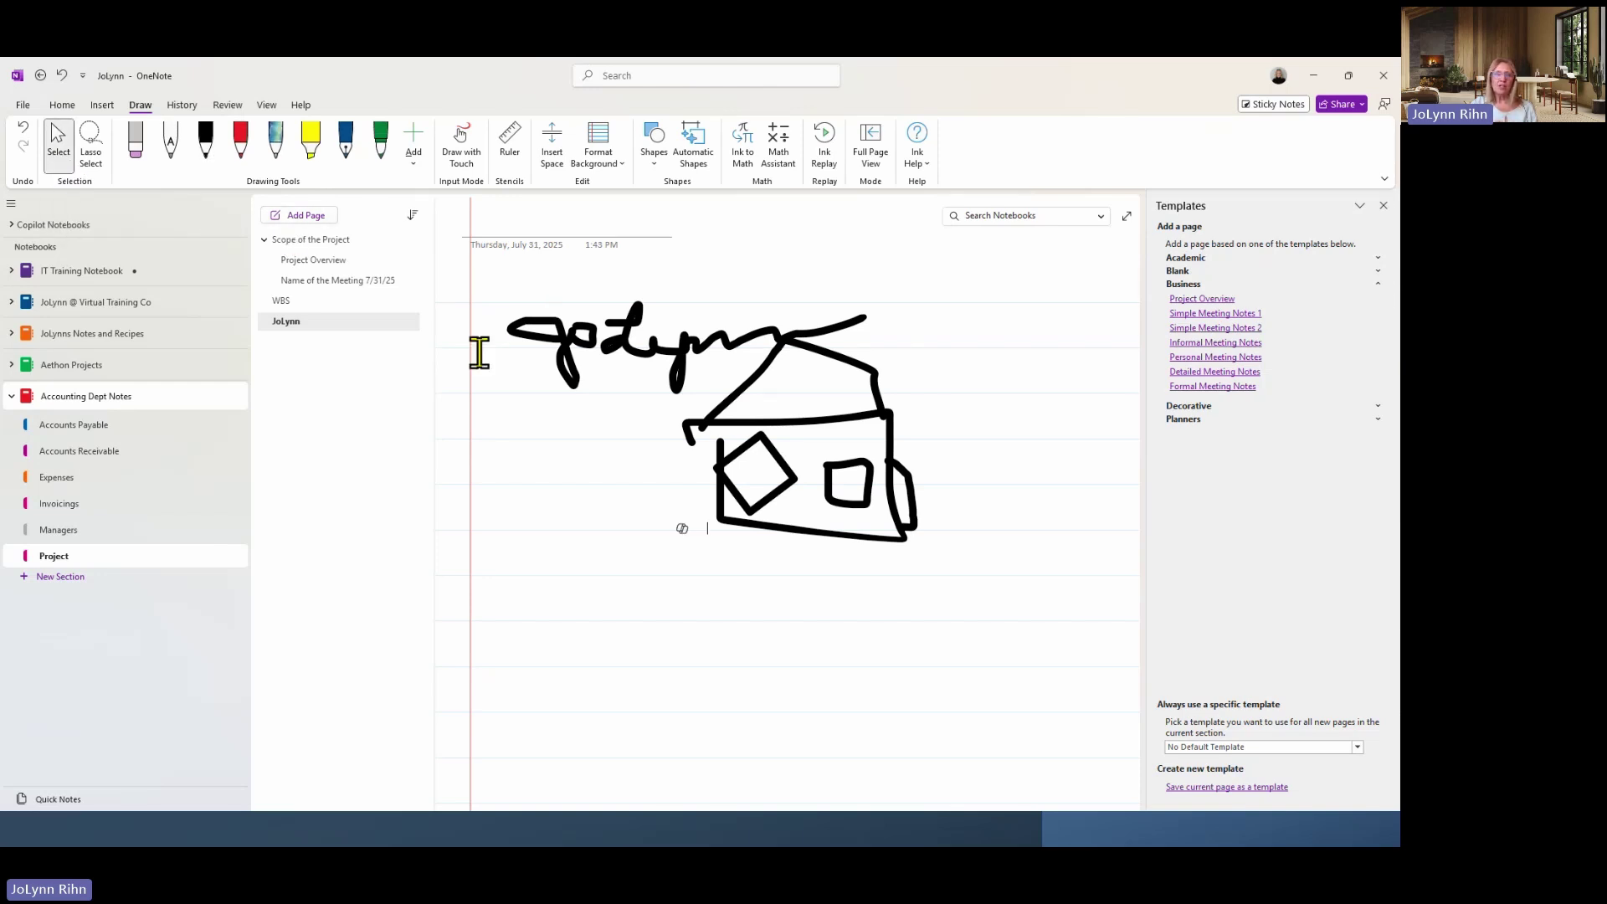
{"action": "left_click", "coordinate": [717, 466]}
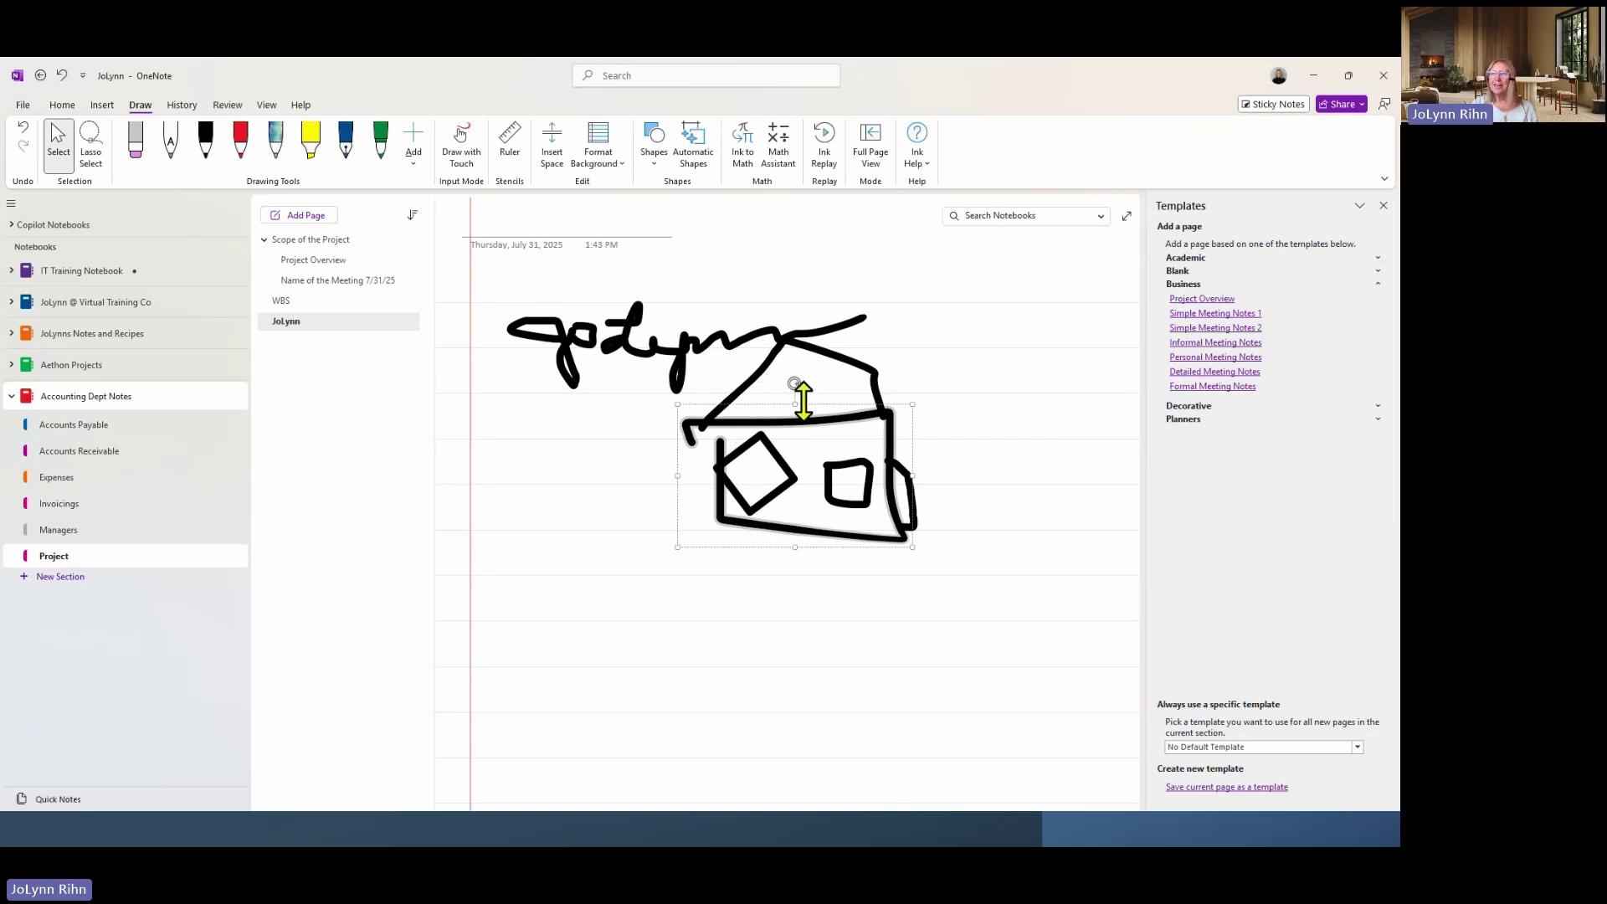
{"action": "left_click", "coordinate": [641, 343]}
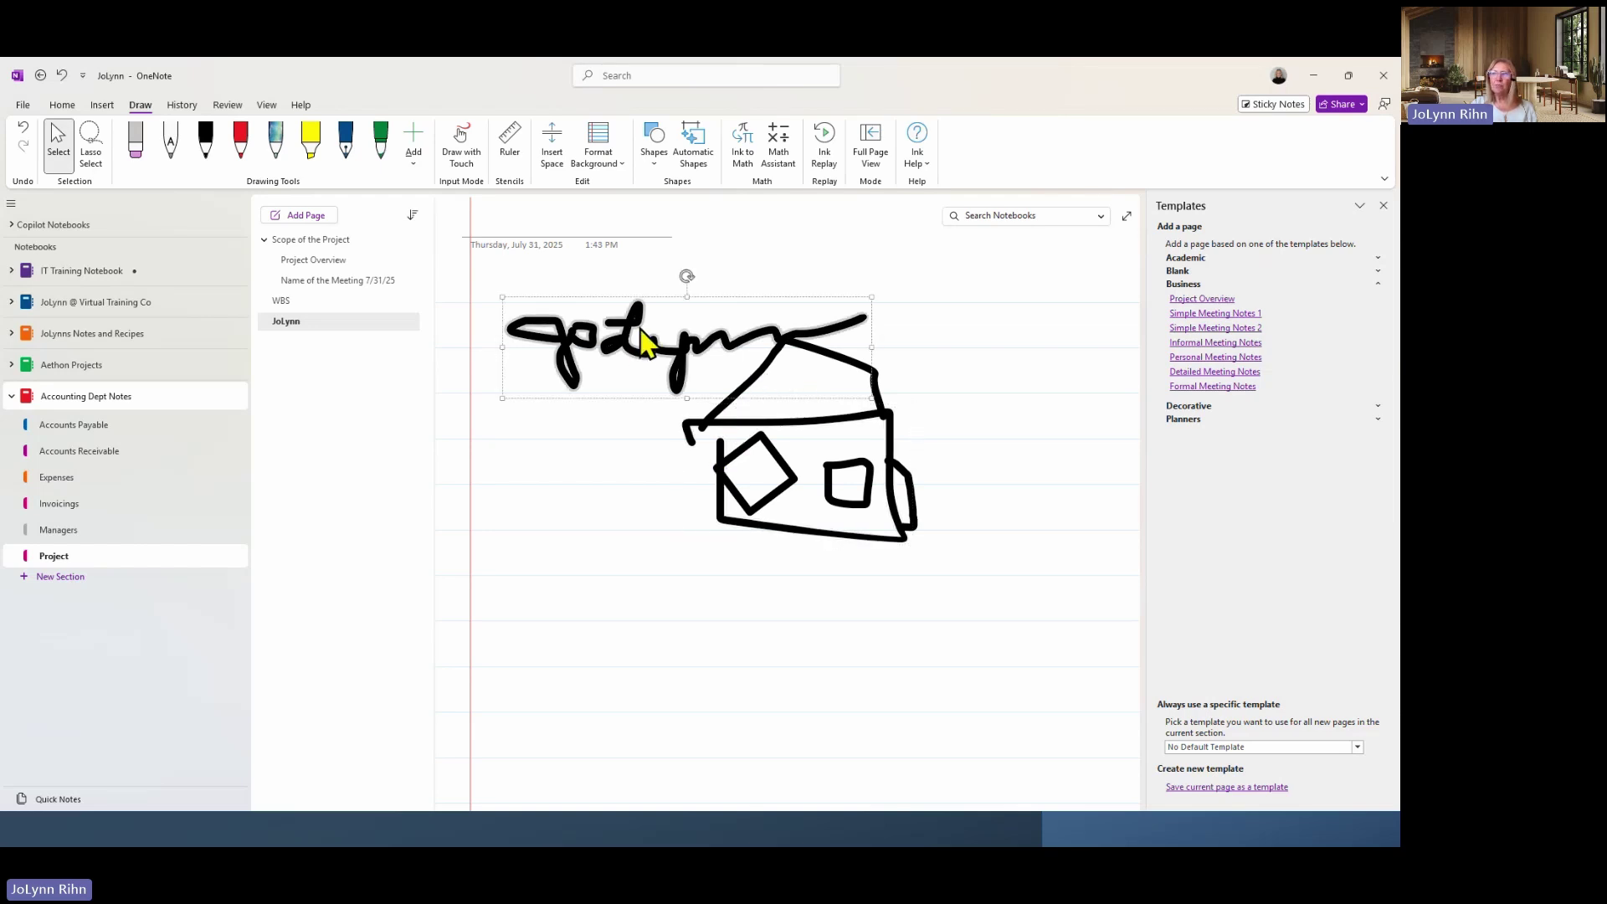
{"action": "left_click_drag", "start_coordinate": [686, 277], "coordinate": [658, 299]}
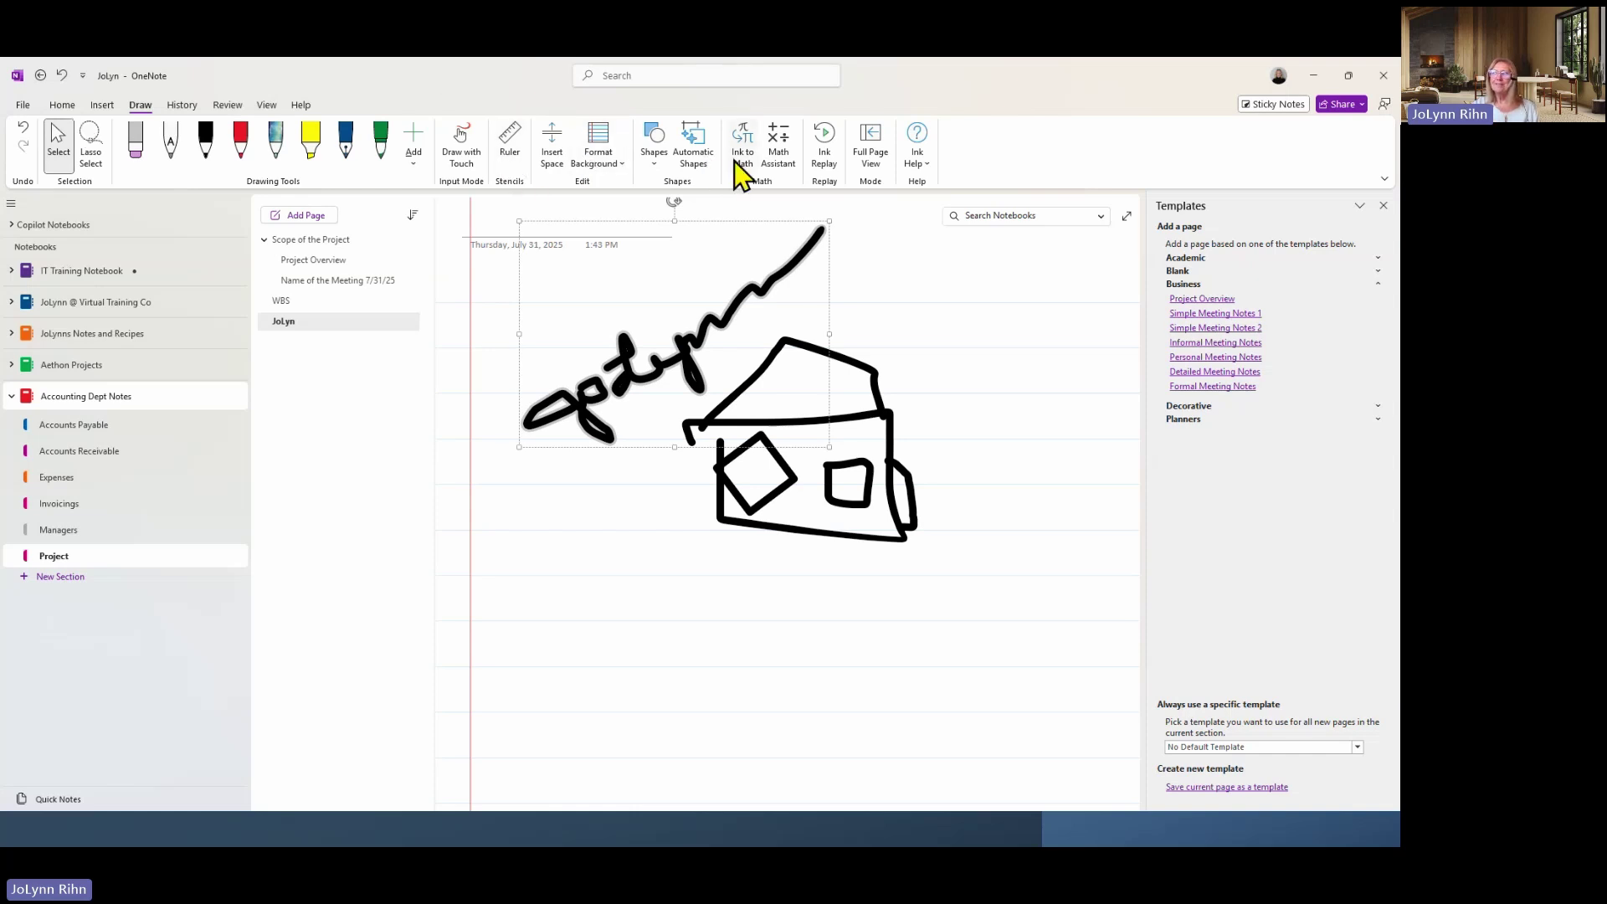
{"action": "left_click", "coordinate": [655, 158]}
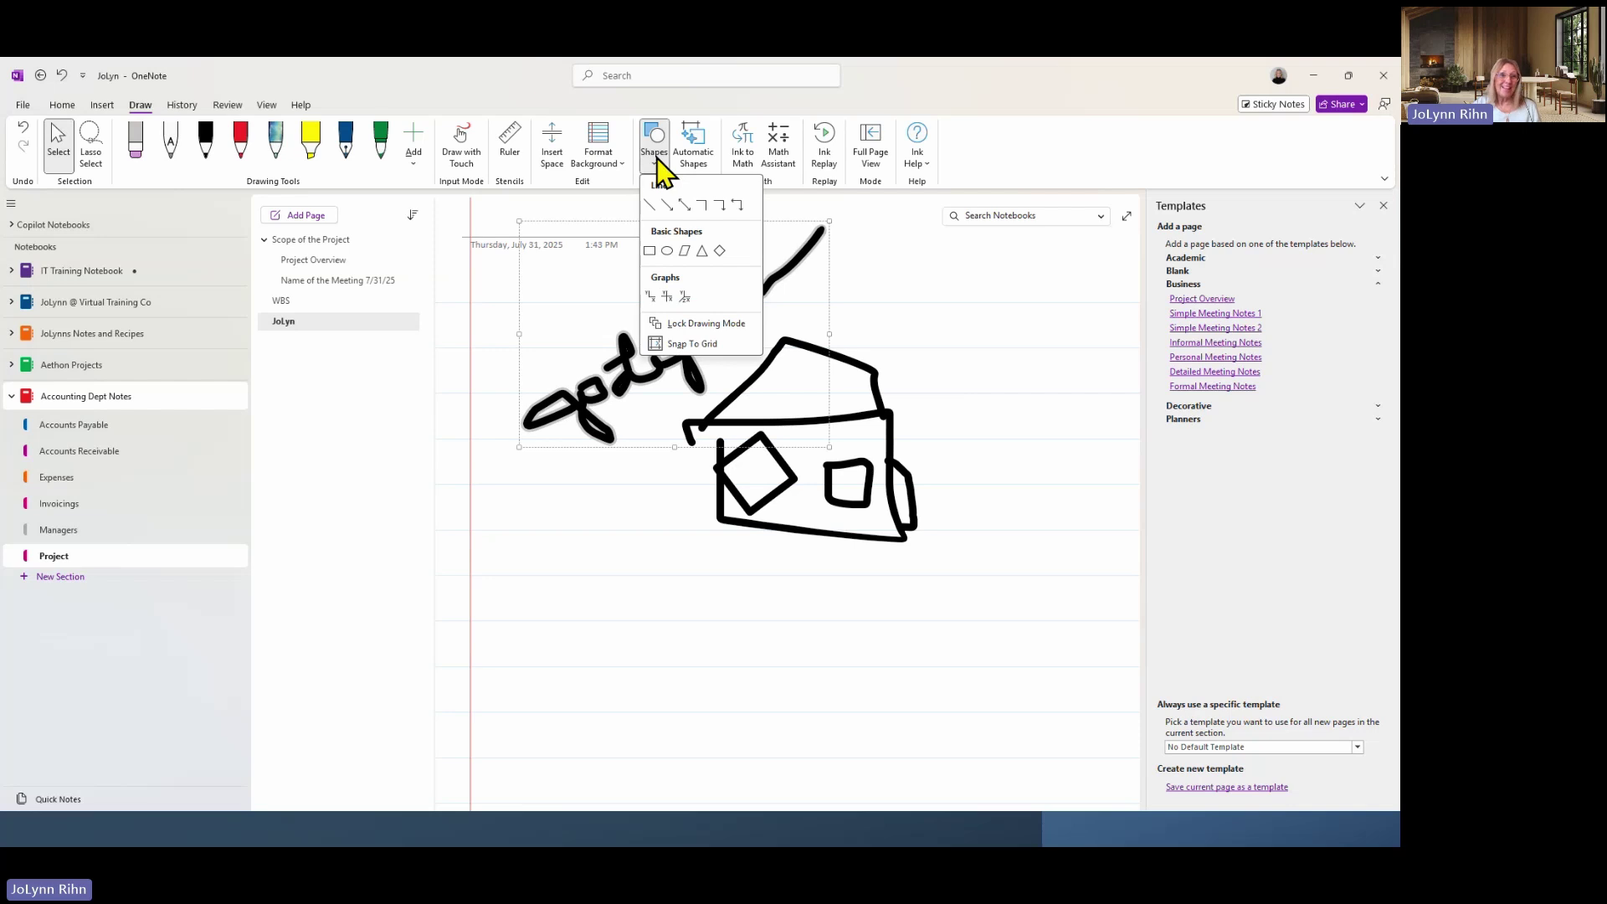
{"action": "left_click", "coordinate": [656, 157]}
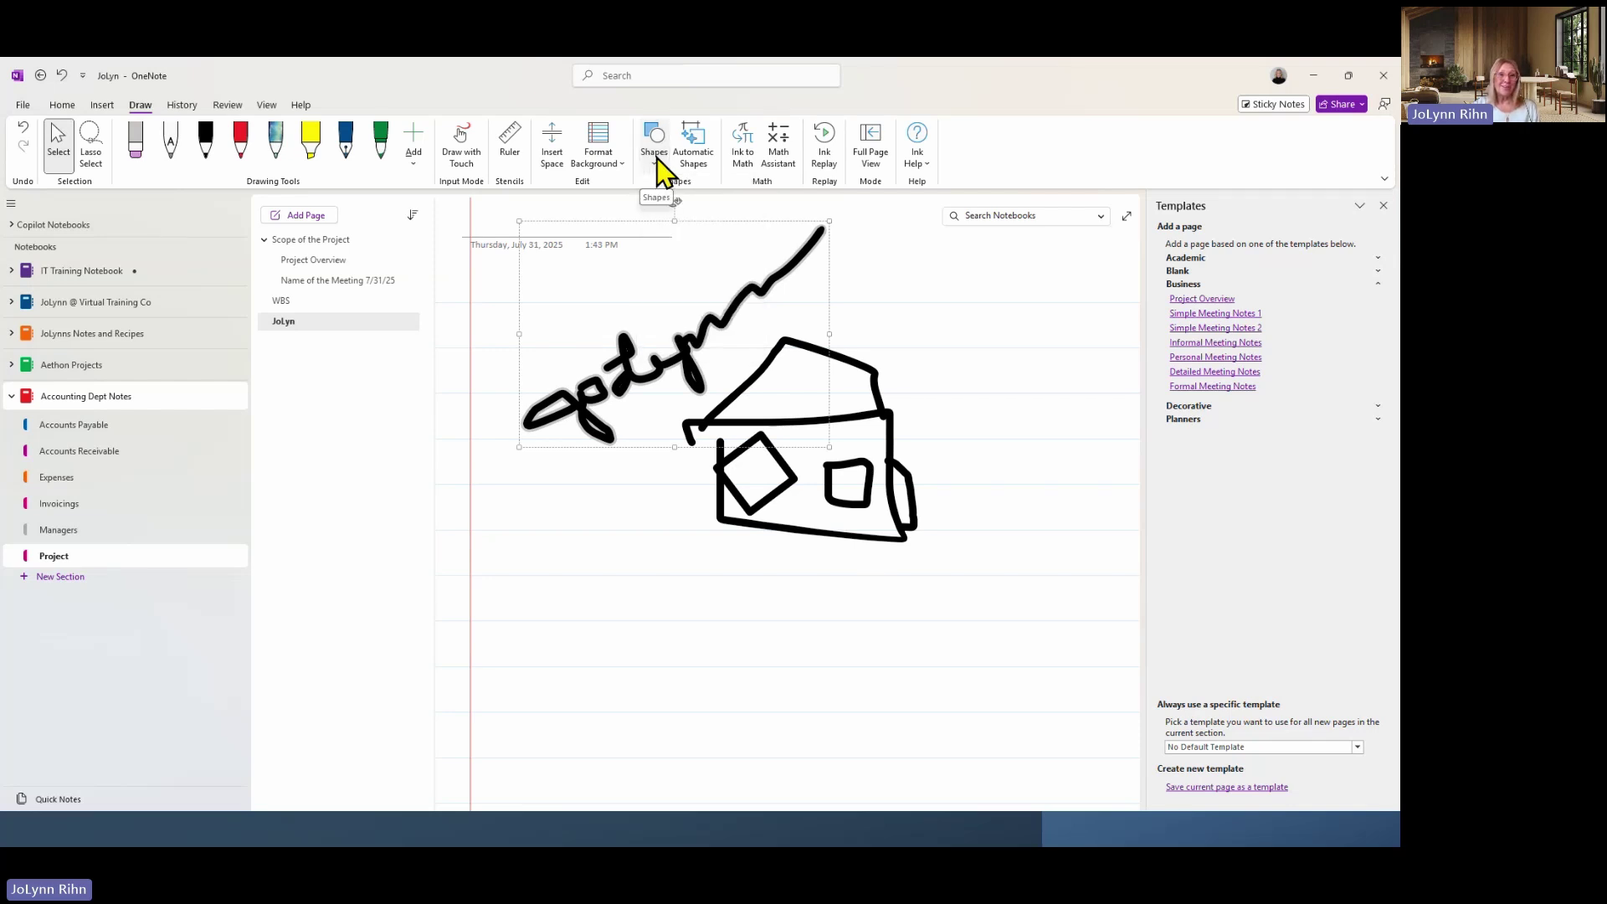
{"action": "left_click", "coordinate": [103, 105]}
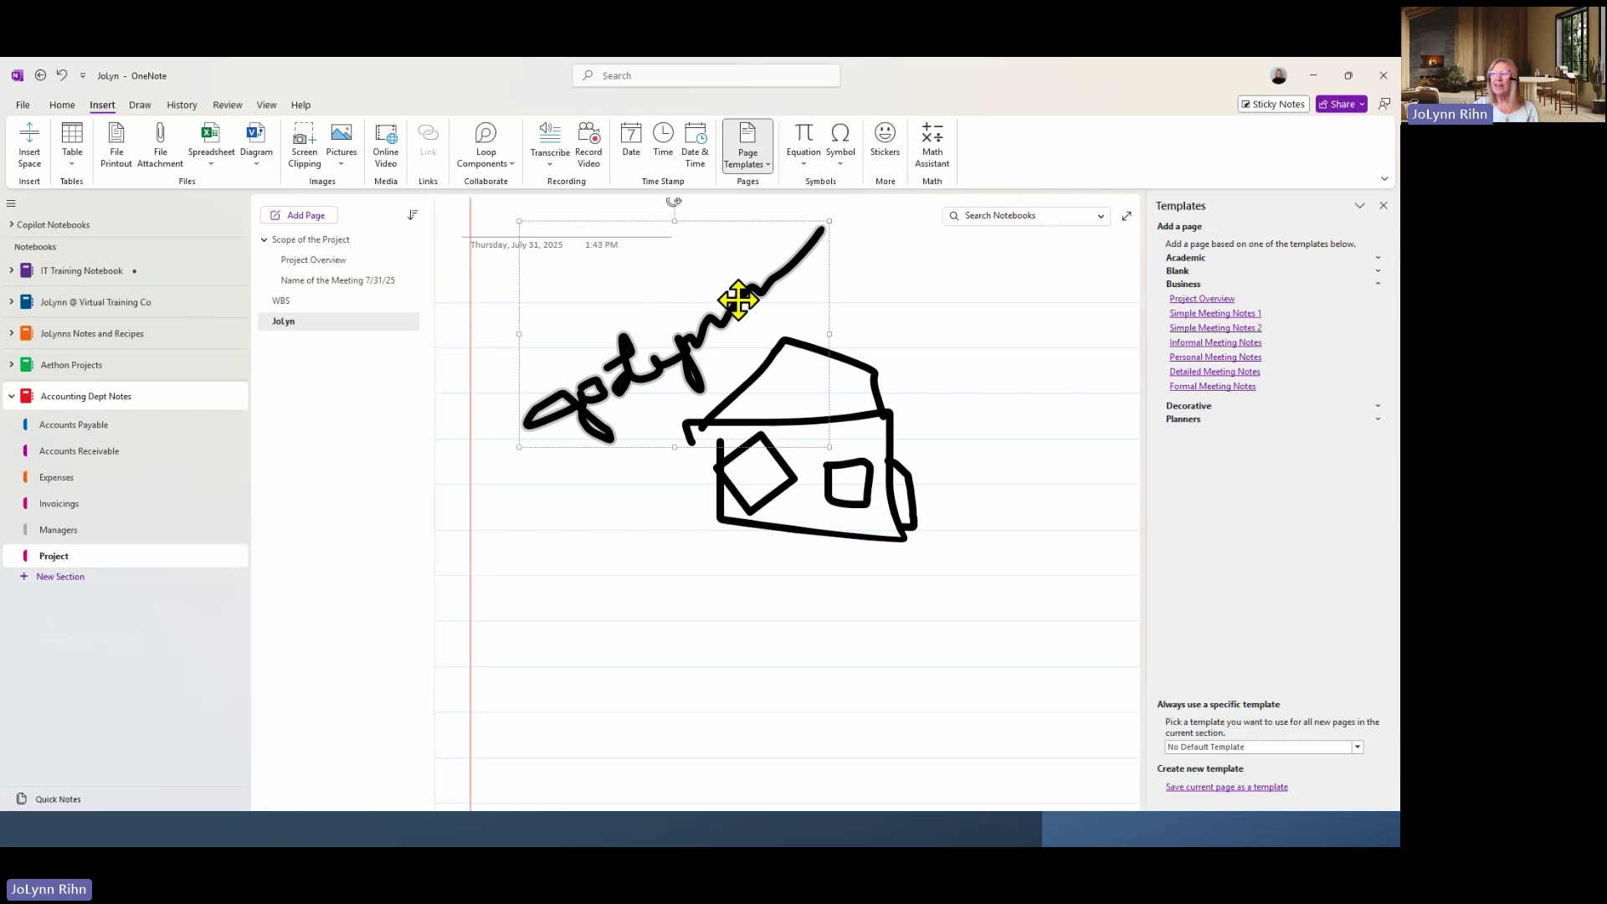
{"action": "left_click", "coordinate": [909, 297]}
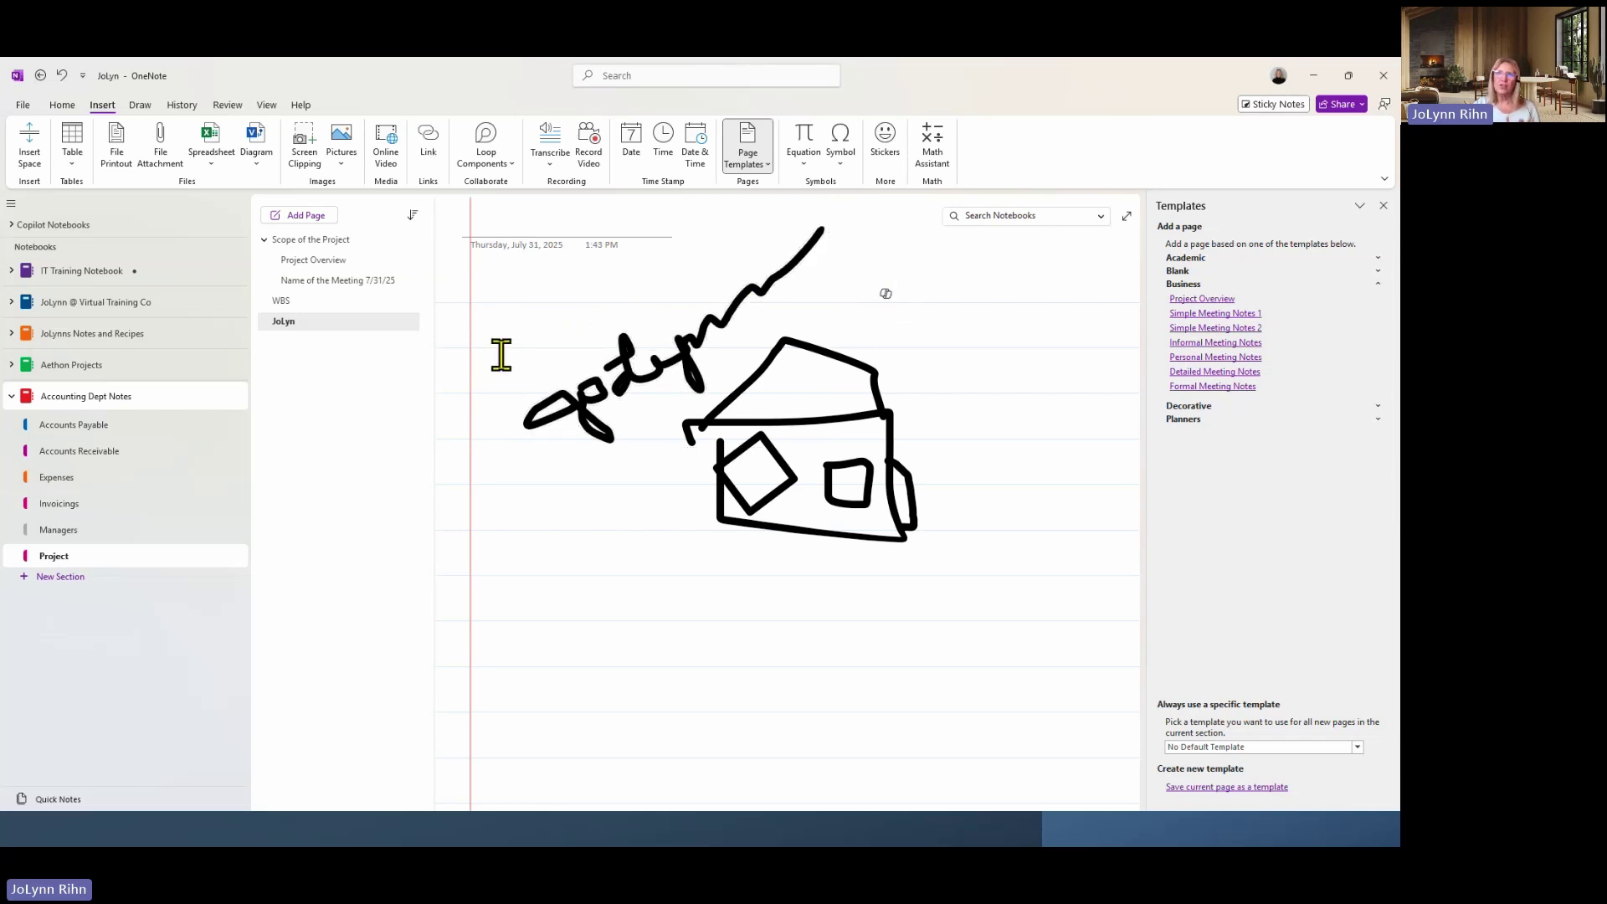
{"action": "left_click", "coordinate": [227, 106]}
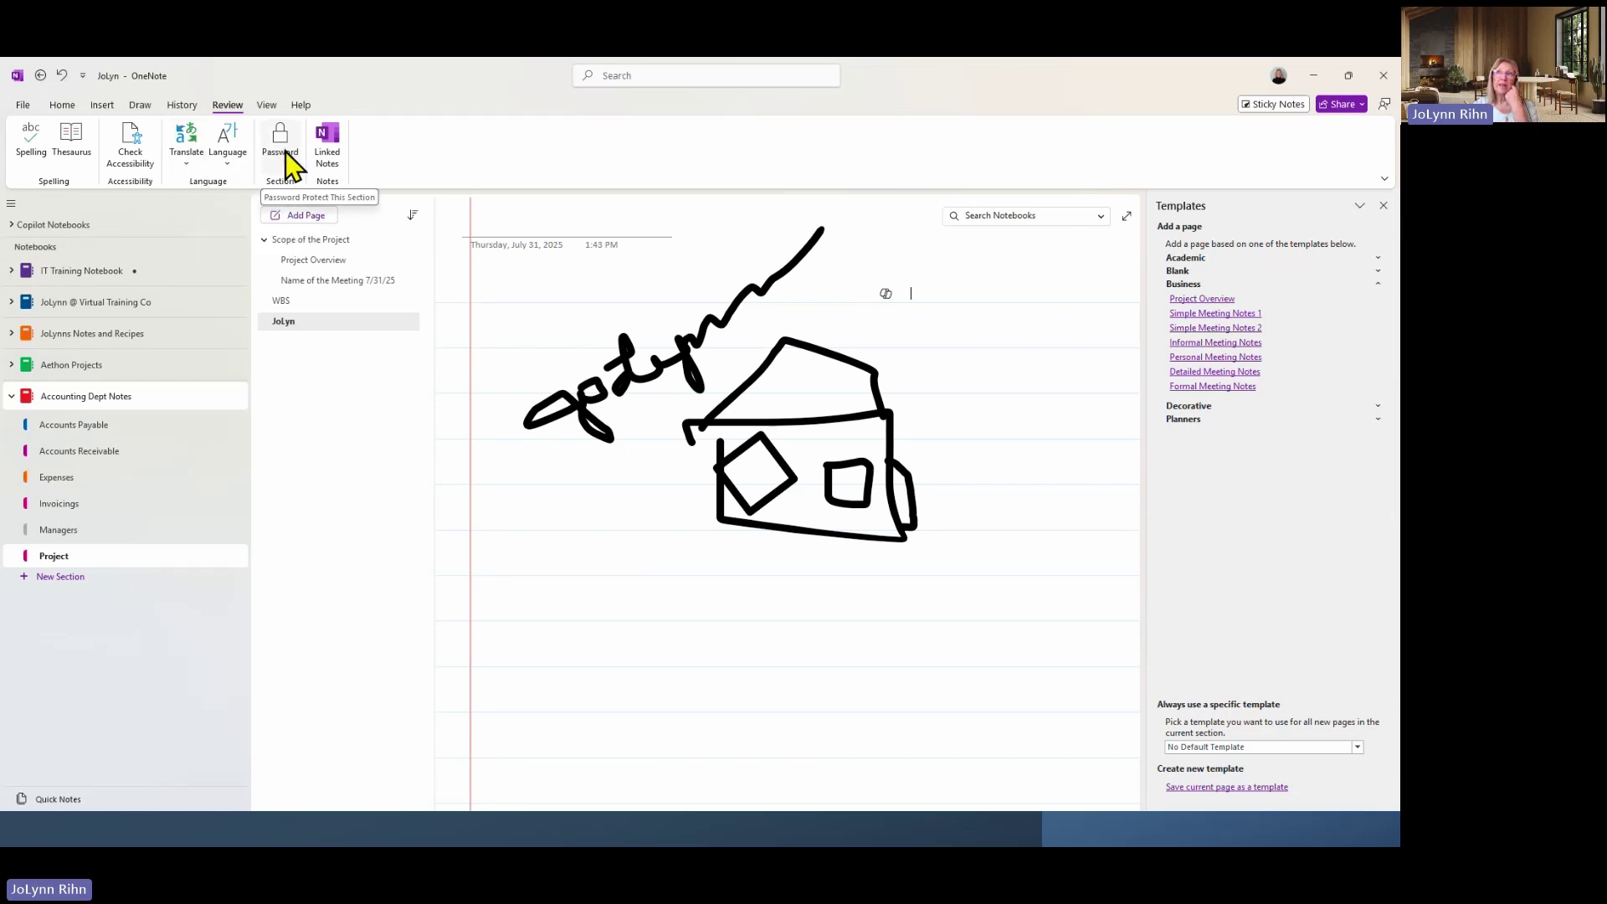
Switch the notebook's tabs layout to Horizontal Tabs.
{"action": "left_click", "coordinate": [262, 109]}
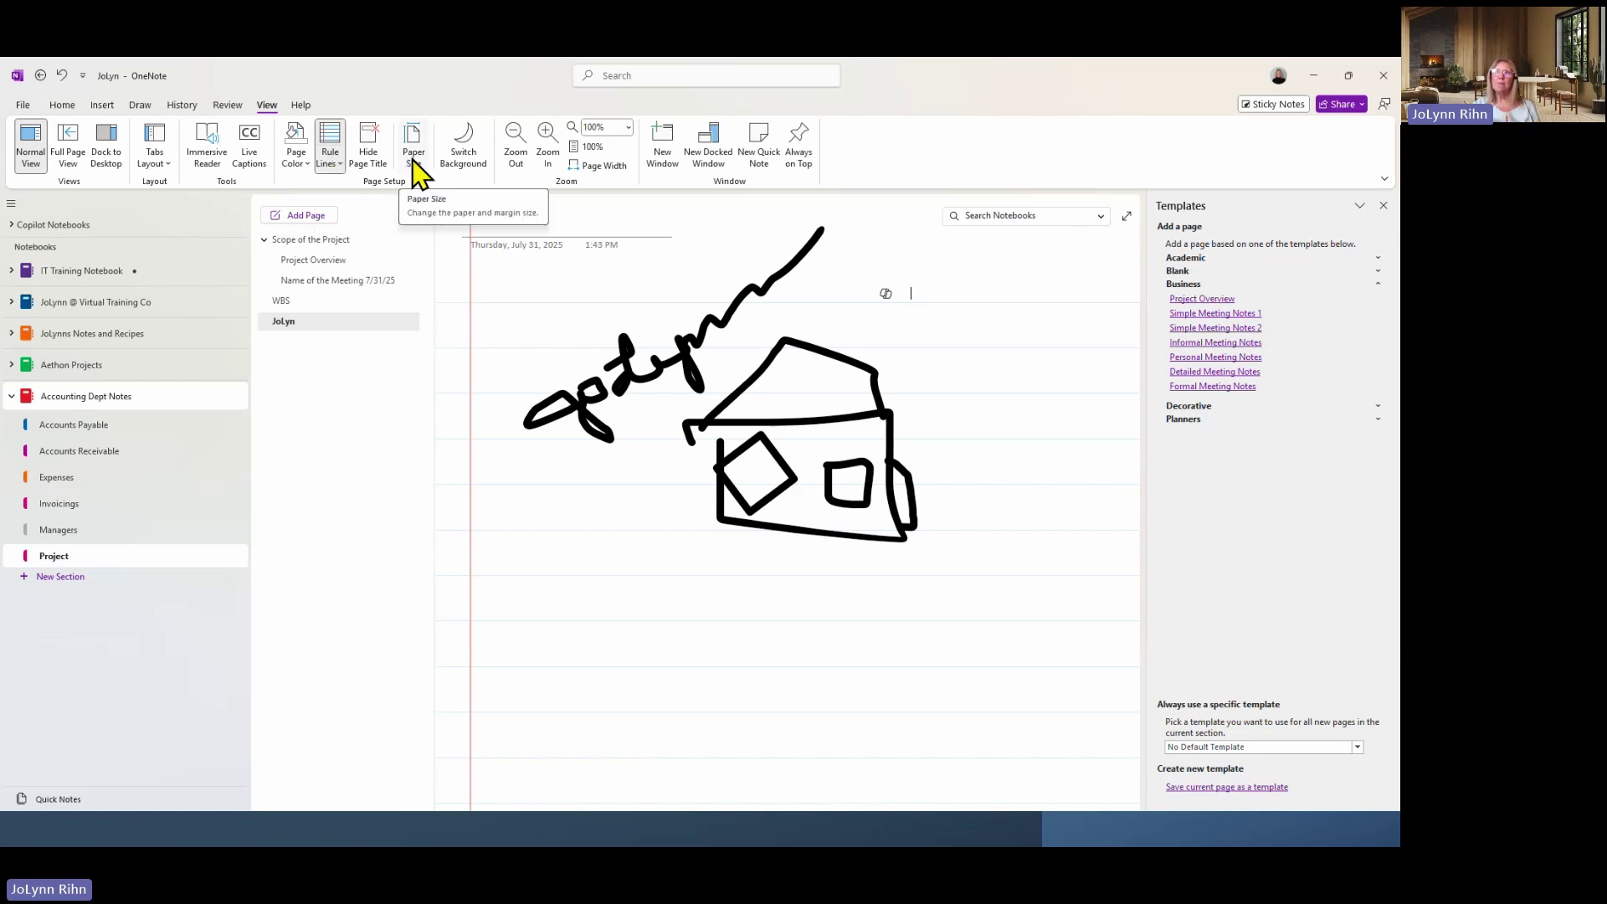
{"action": "left_click", "coordinate": [156, 151]}
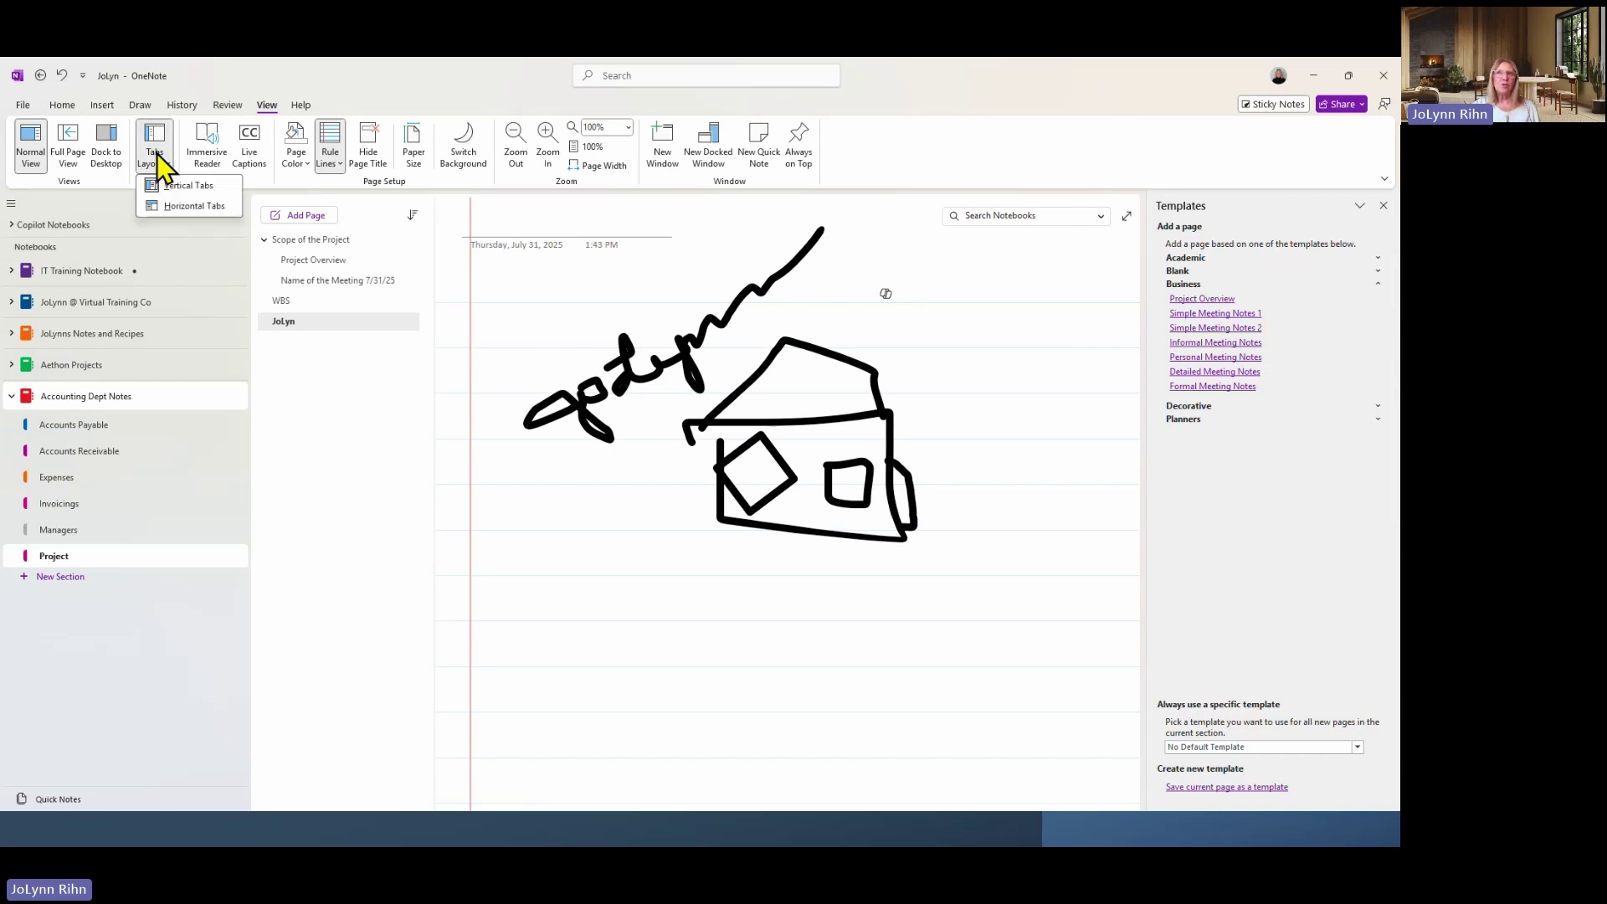
{"action": "left_click", "coordinate": [177, 209]}
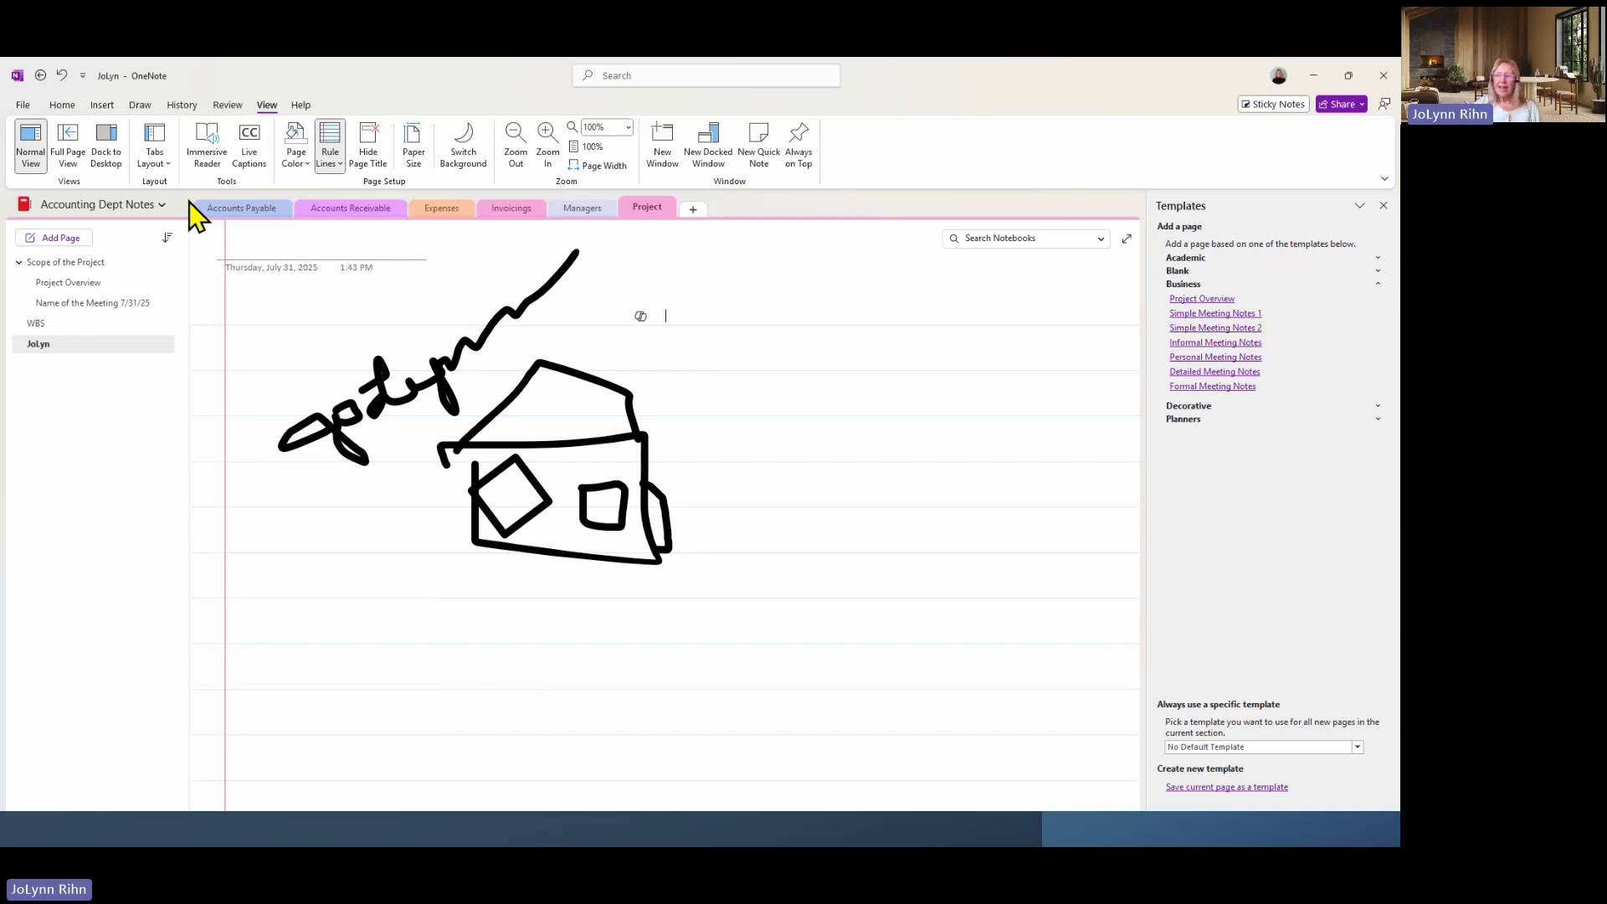
Open the Aethon Projects notebook and view the Supply Chain, HSE notes and List of Attendees BCP Training pages in Departments.
{"action": "left_click", "coordinate": [74, 209]}
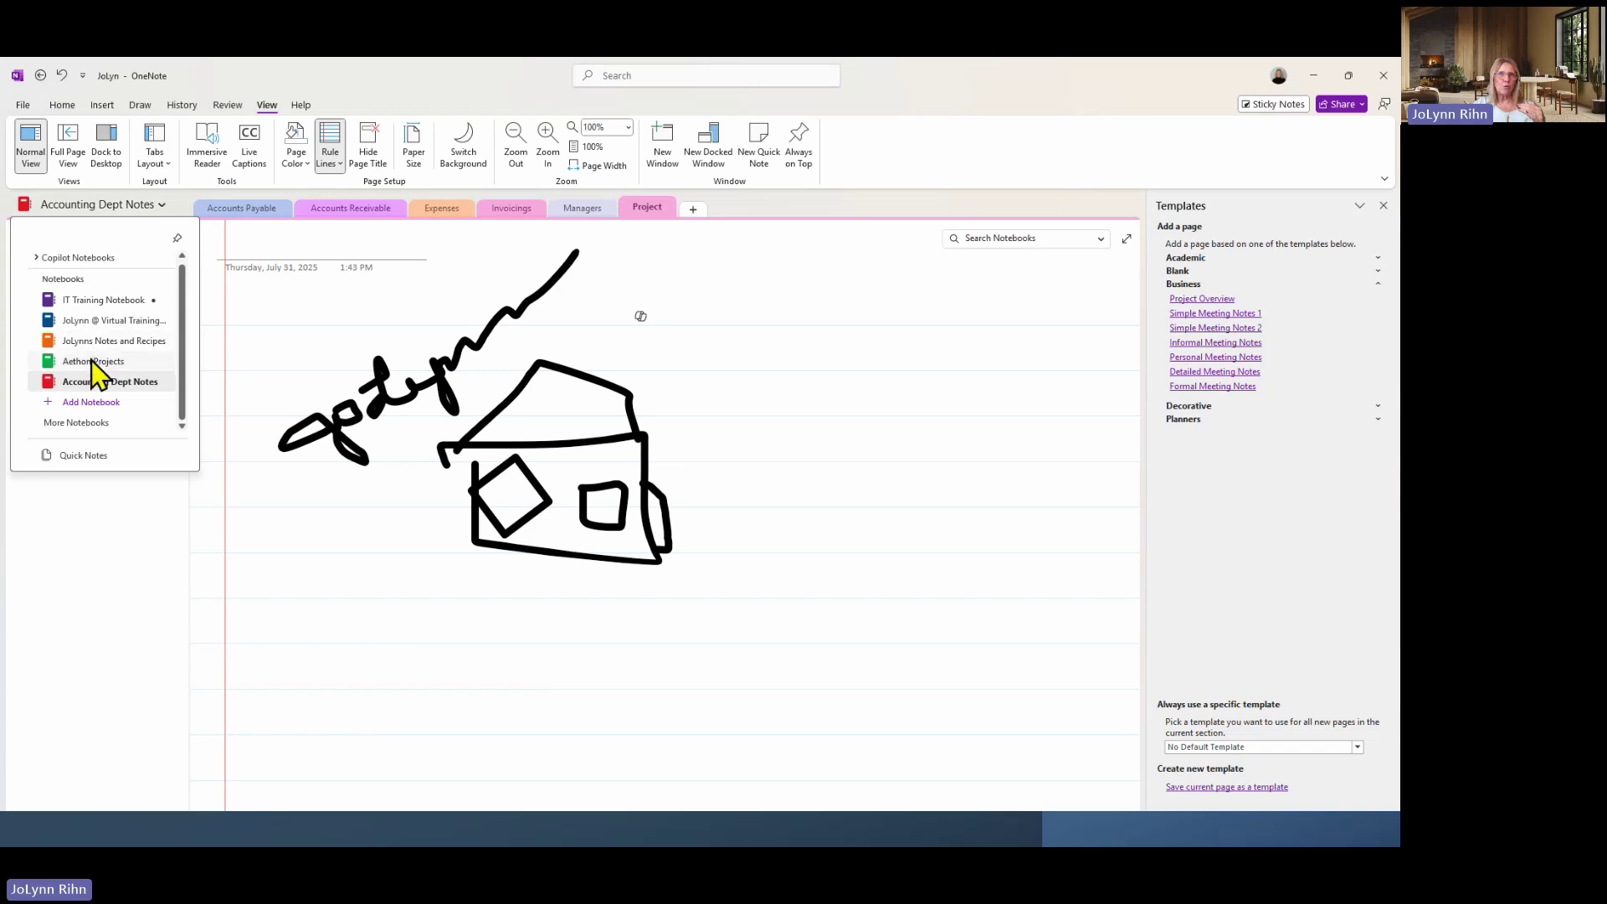
{"action": "left_click", "coordinate": [211, 375]}
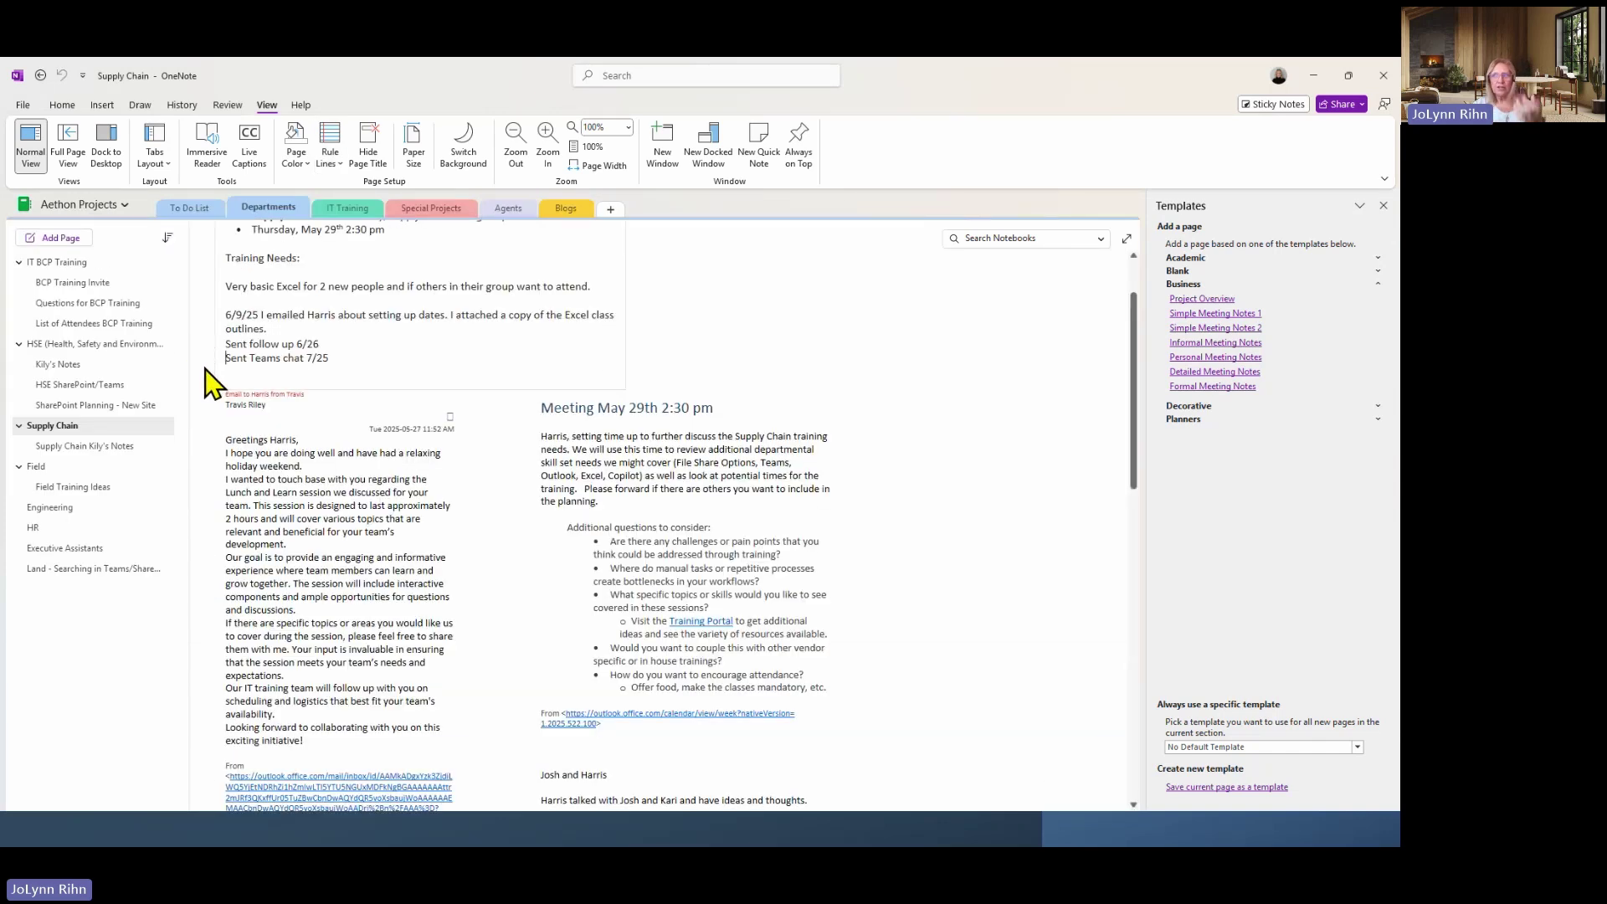
{"action": "scroll", "coordinate": [208, 370], "scroll_direction": "up", "scroll_amount": 2}
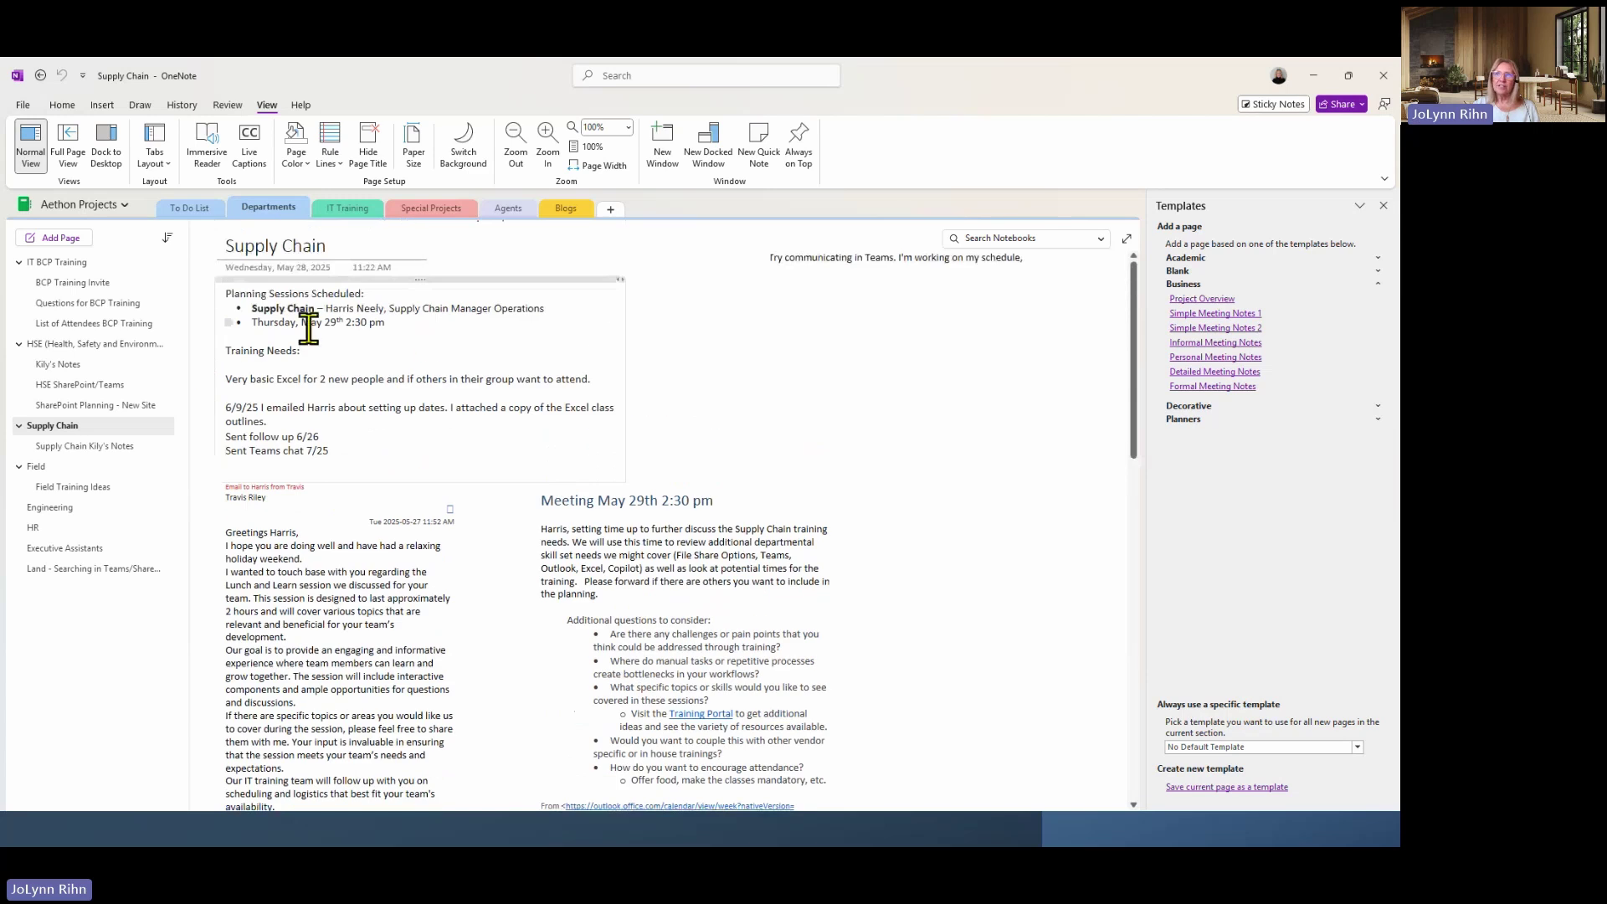
{"action": "left_click", "coordinate": [90, 283]}
{"action": "left_click", "coordinate": [90, 363]}
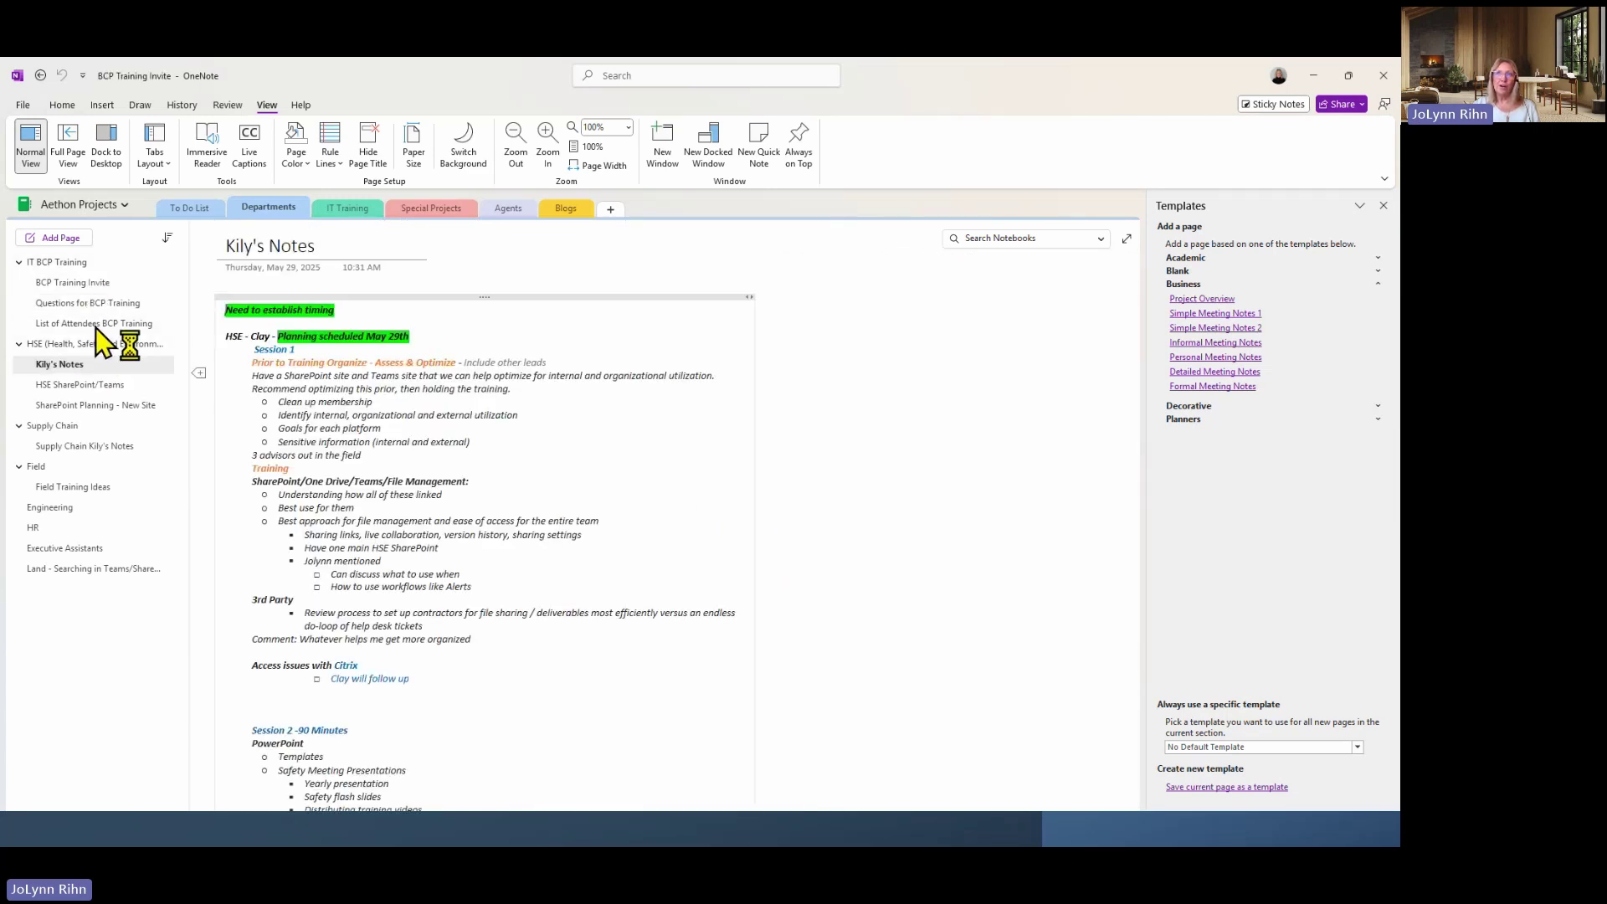
{"action": "left_click", "coordinate": [125, 324]}
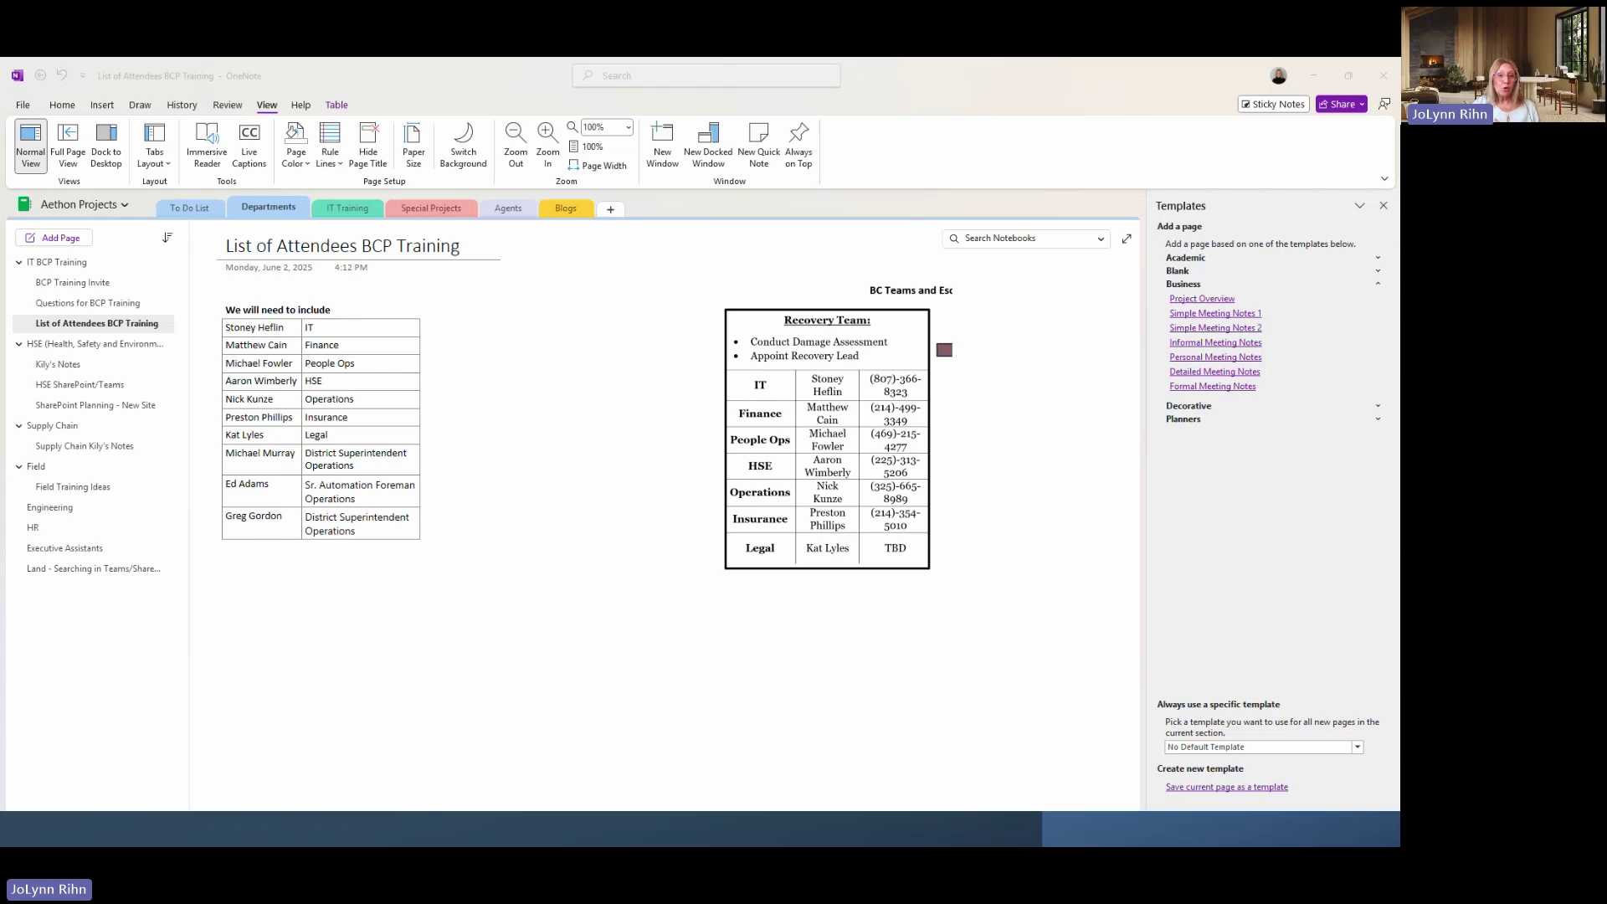
Switch to Microsoft Teams and open the Notes of the Accounting Dept team's Invoicing channel.
{"action": "key", "text": "alt+Tab"}
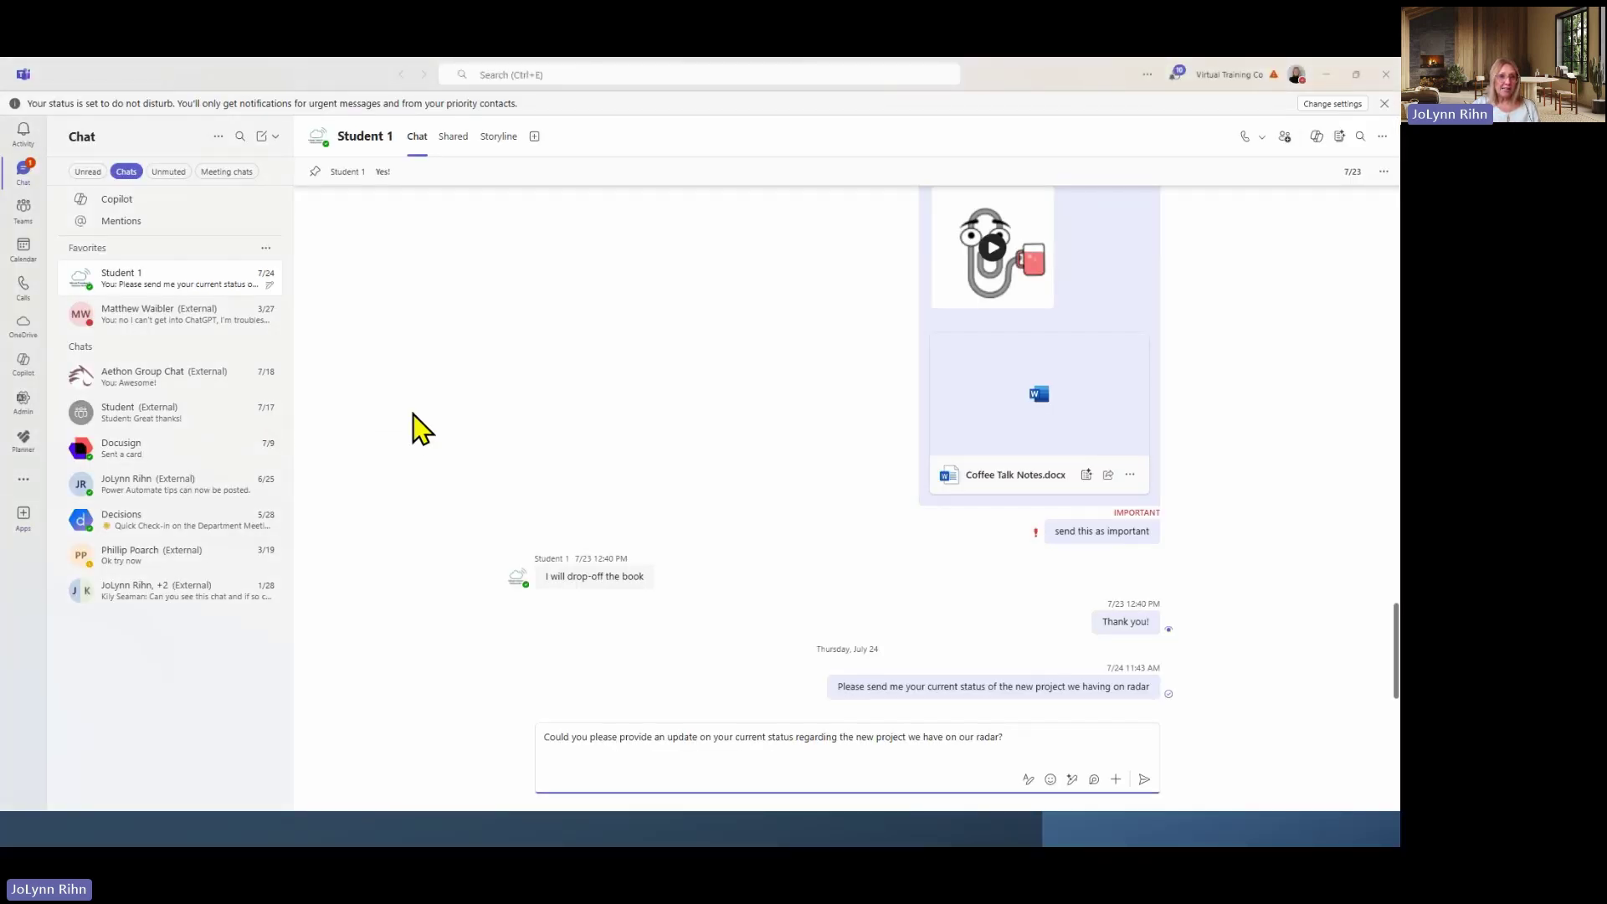
{"action": "left_click", "coordinate": [26, 215]}
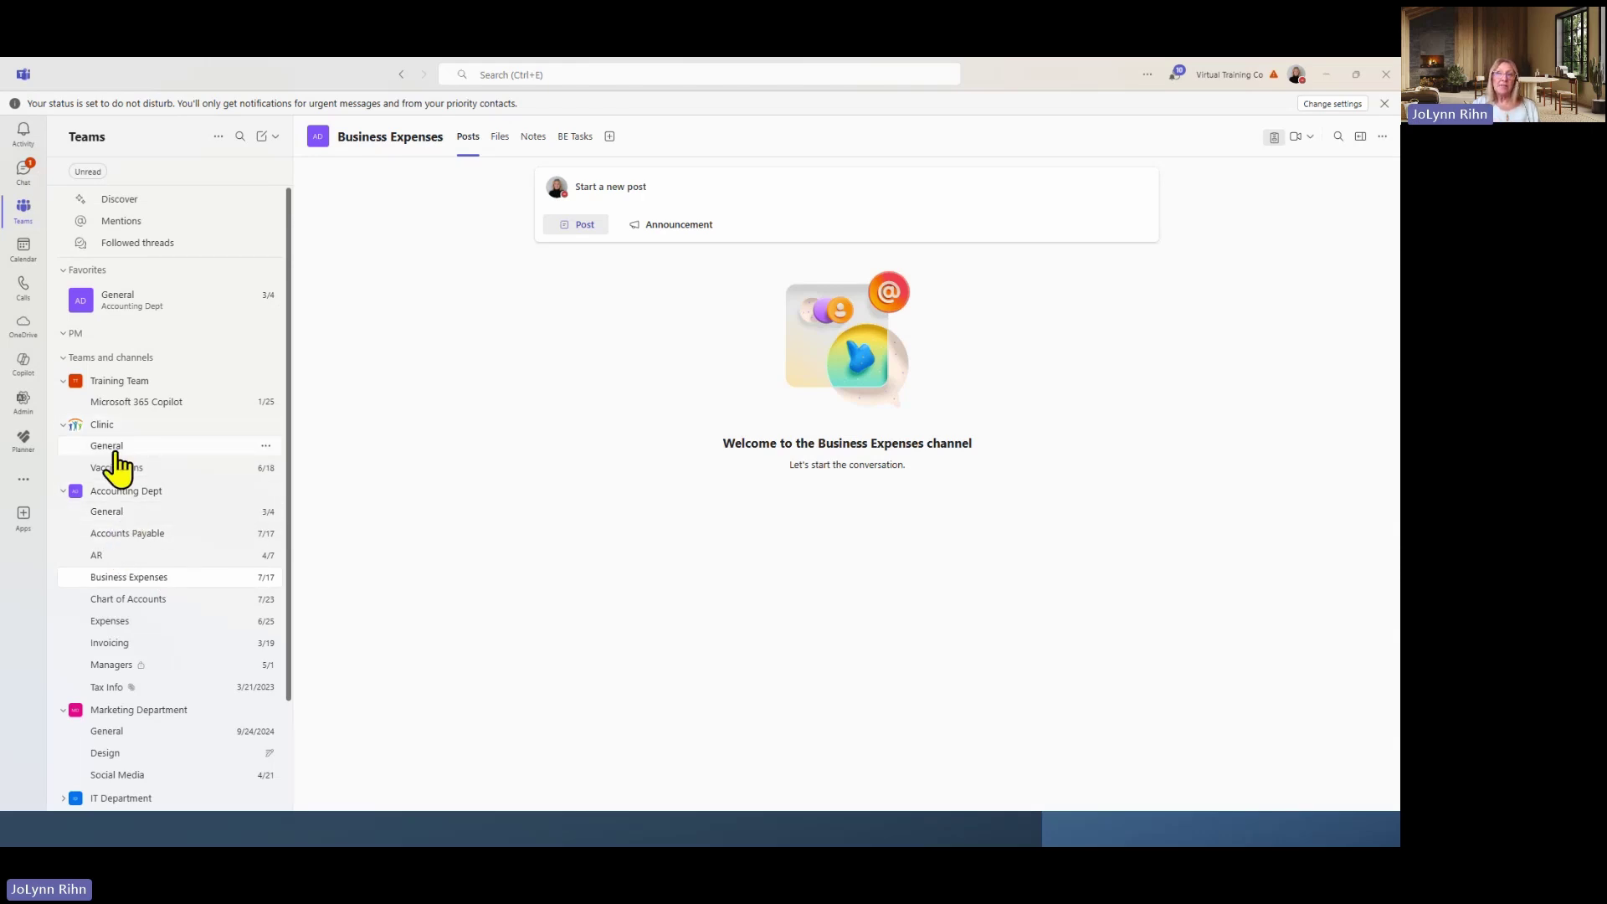
{"action": "left_click", "coordinate": [121, 642]}
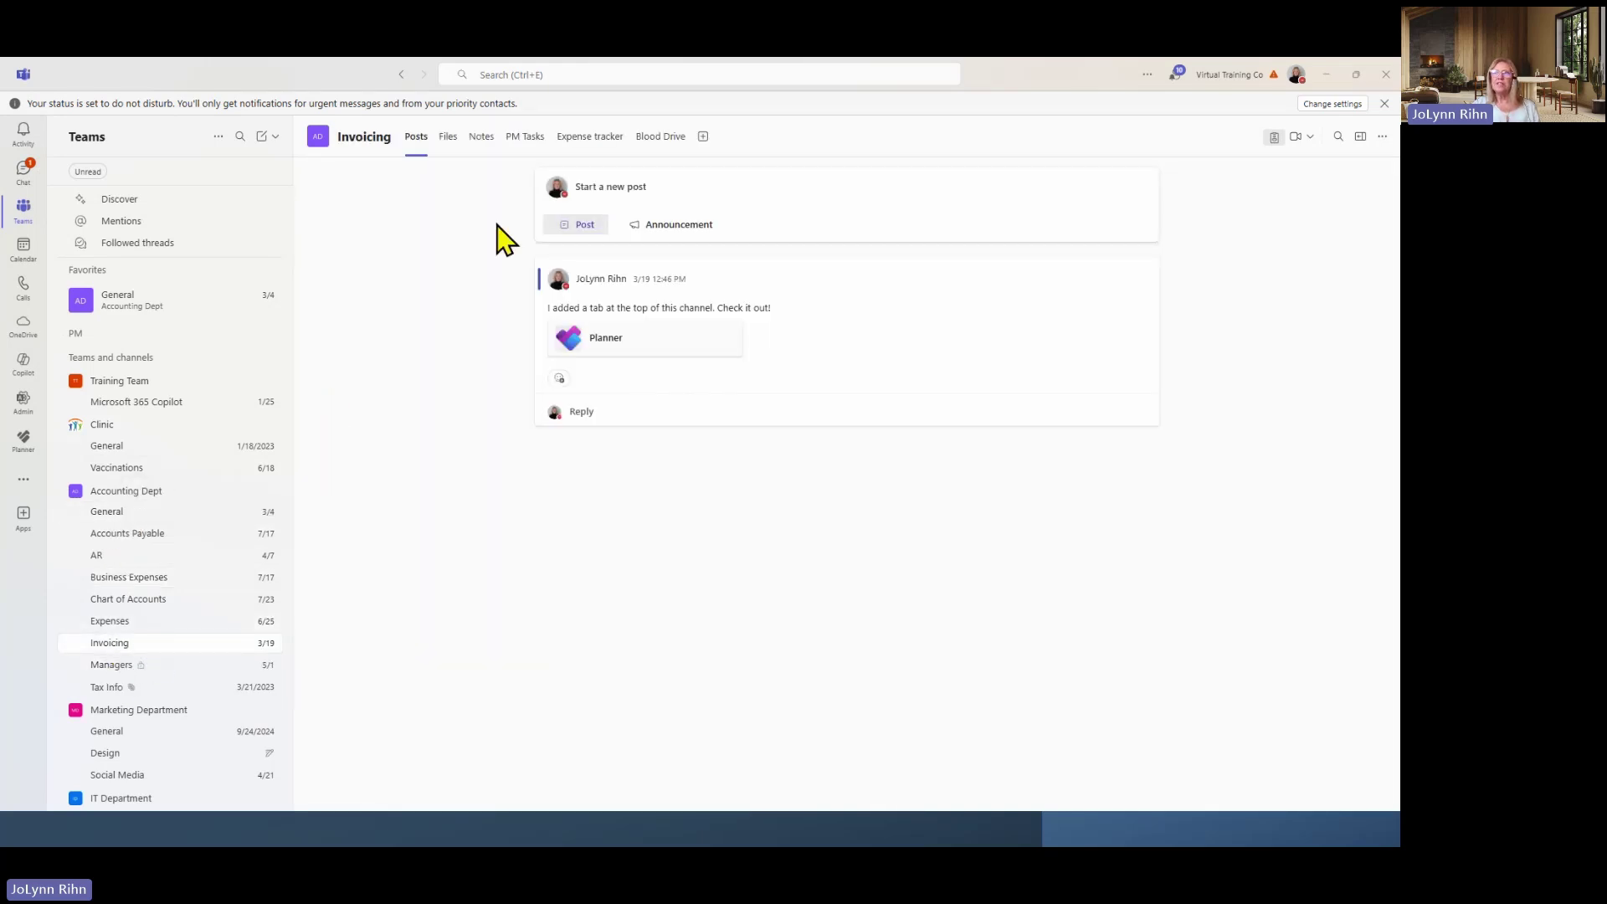
{"action": "left_click", "coordinate": [483, 148]}
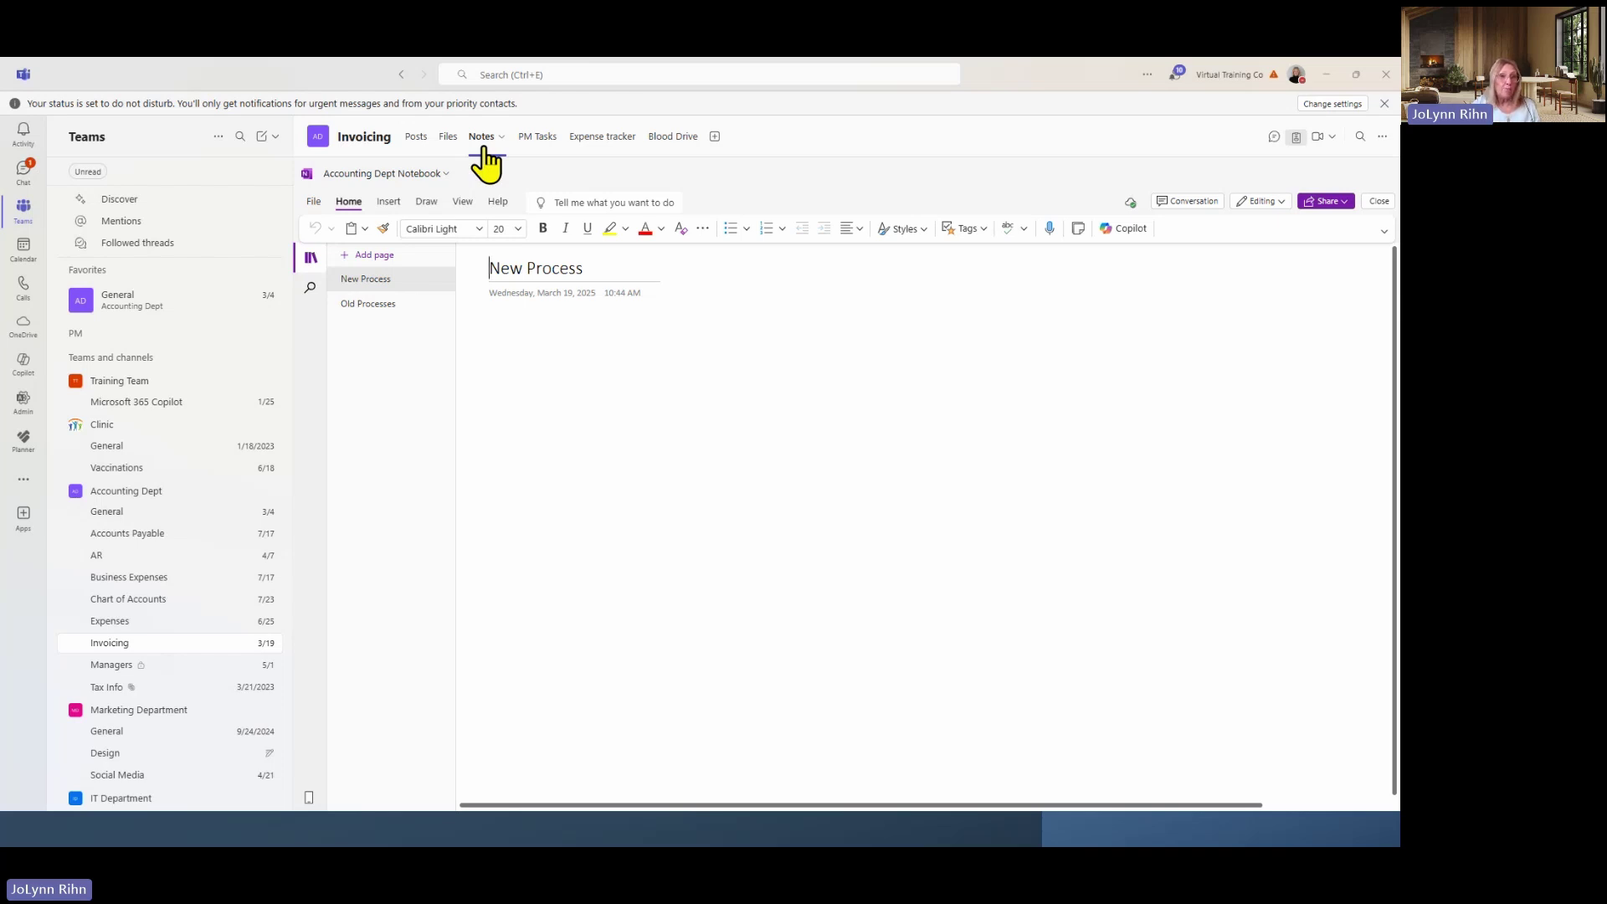
Check which apps can be added to the Invoicing channel, and hide and redisplay the notebook's page navigation.
{"action": "left_click", "coordinate": [715, 137]}
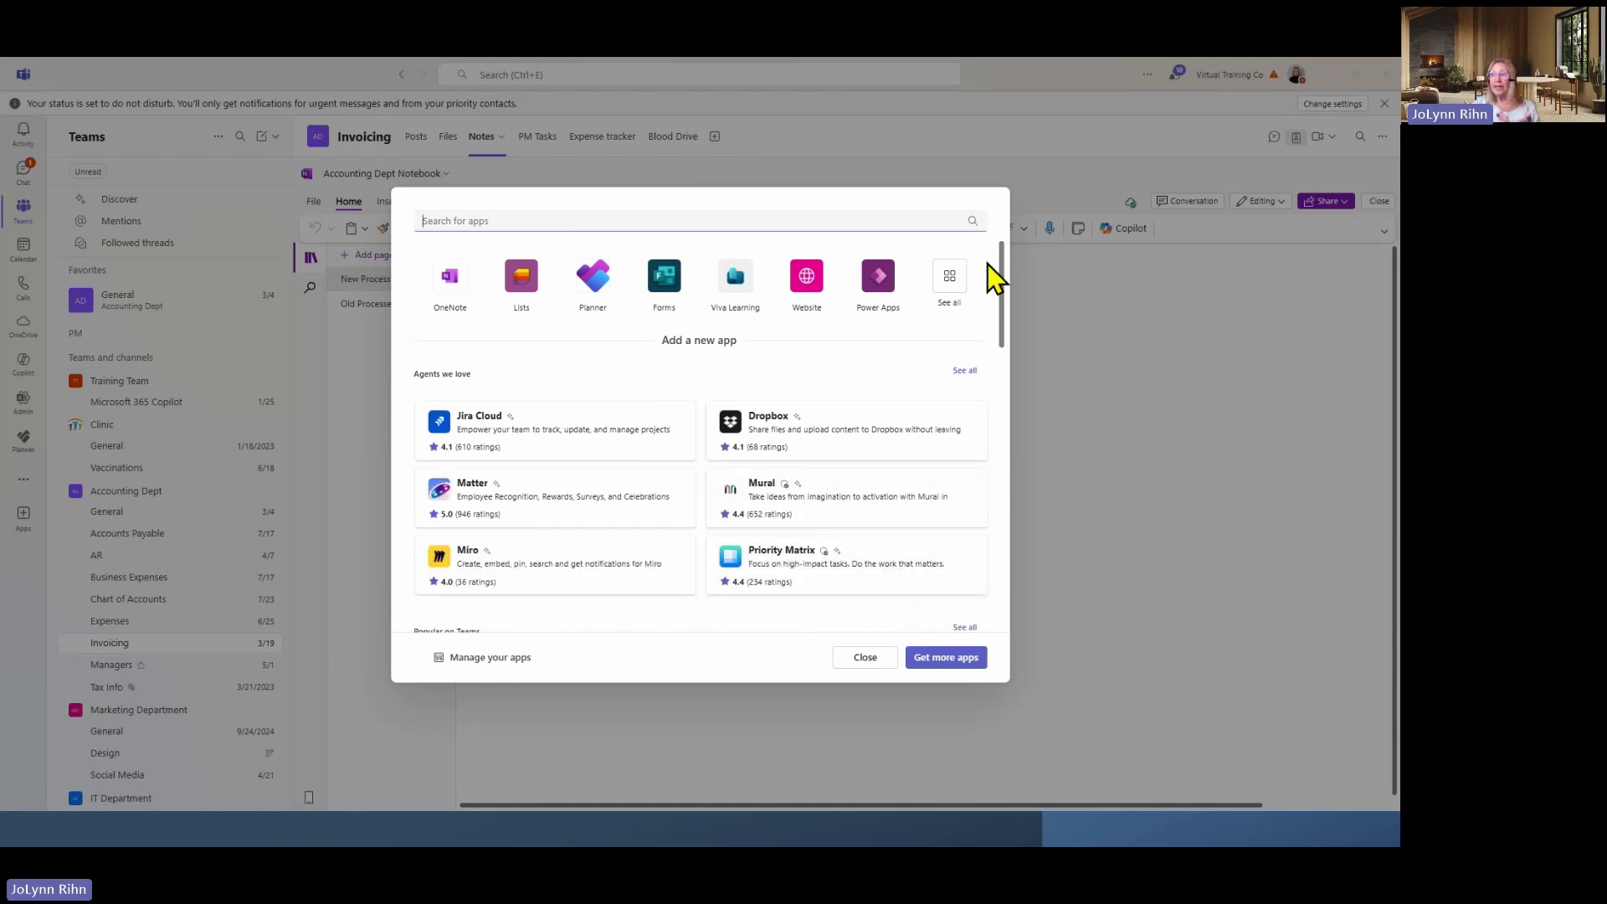
{"action": "left_click", "coordinate": [895, 151]}
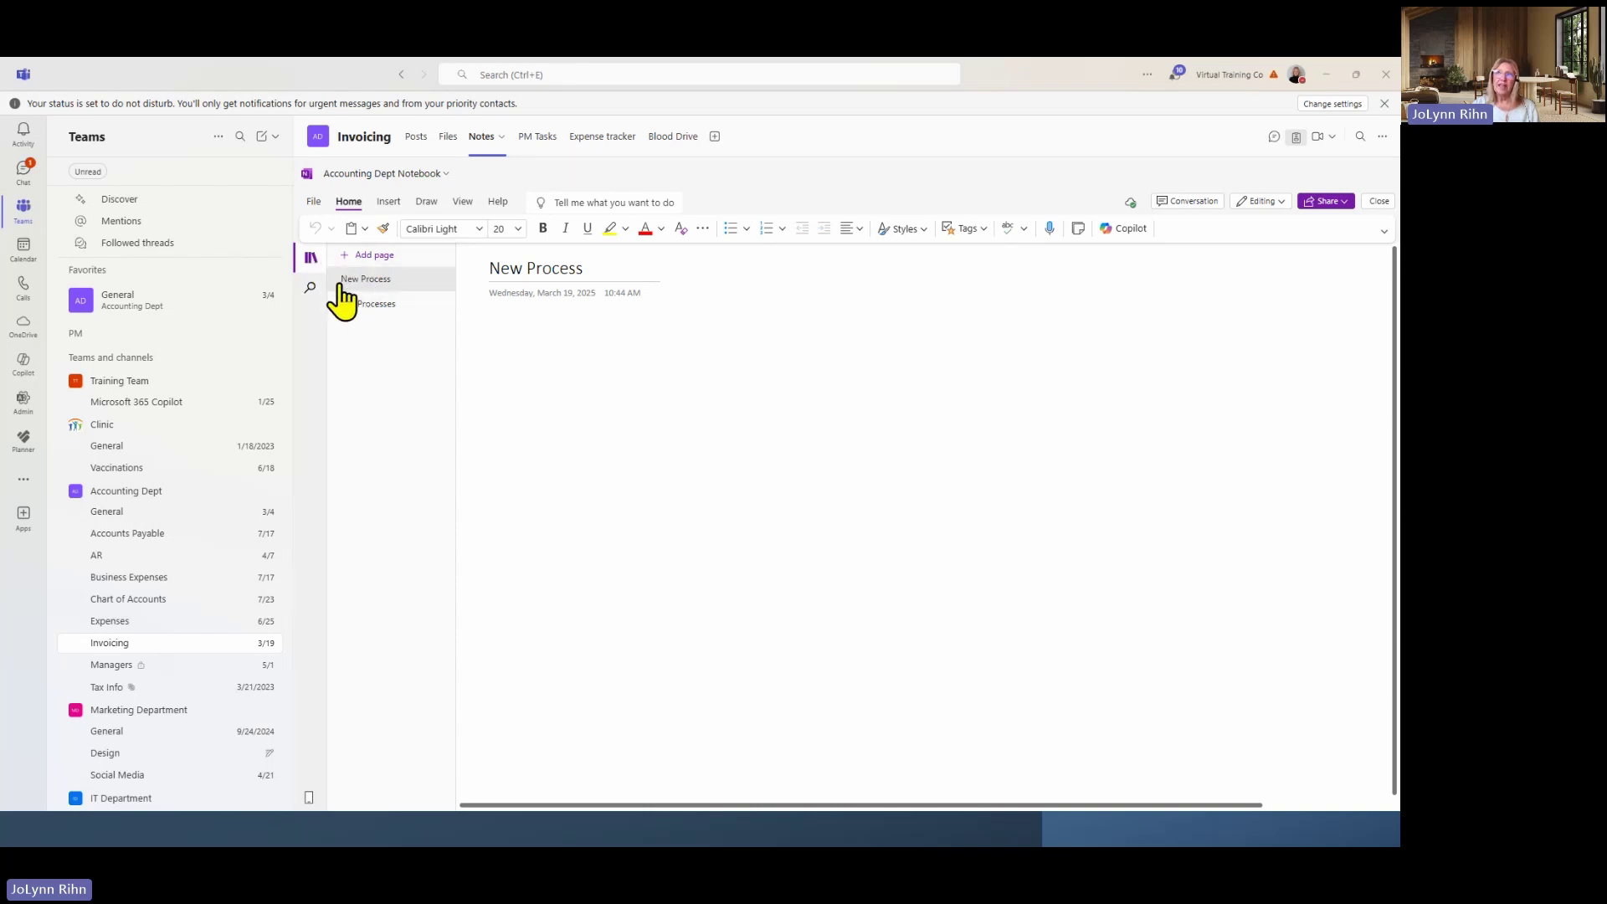
{"action": "left_click", "coordinate": [311, 258]}
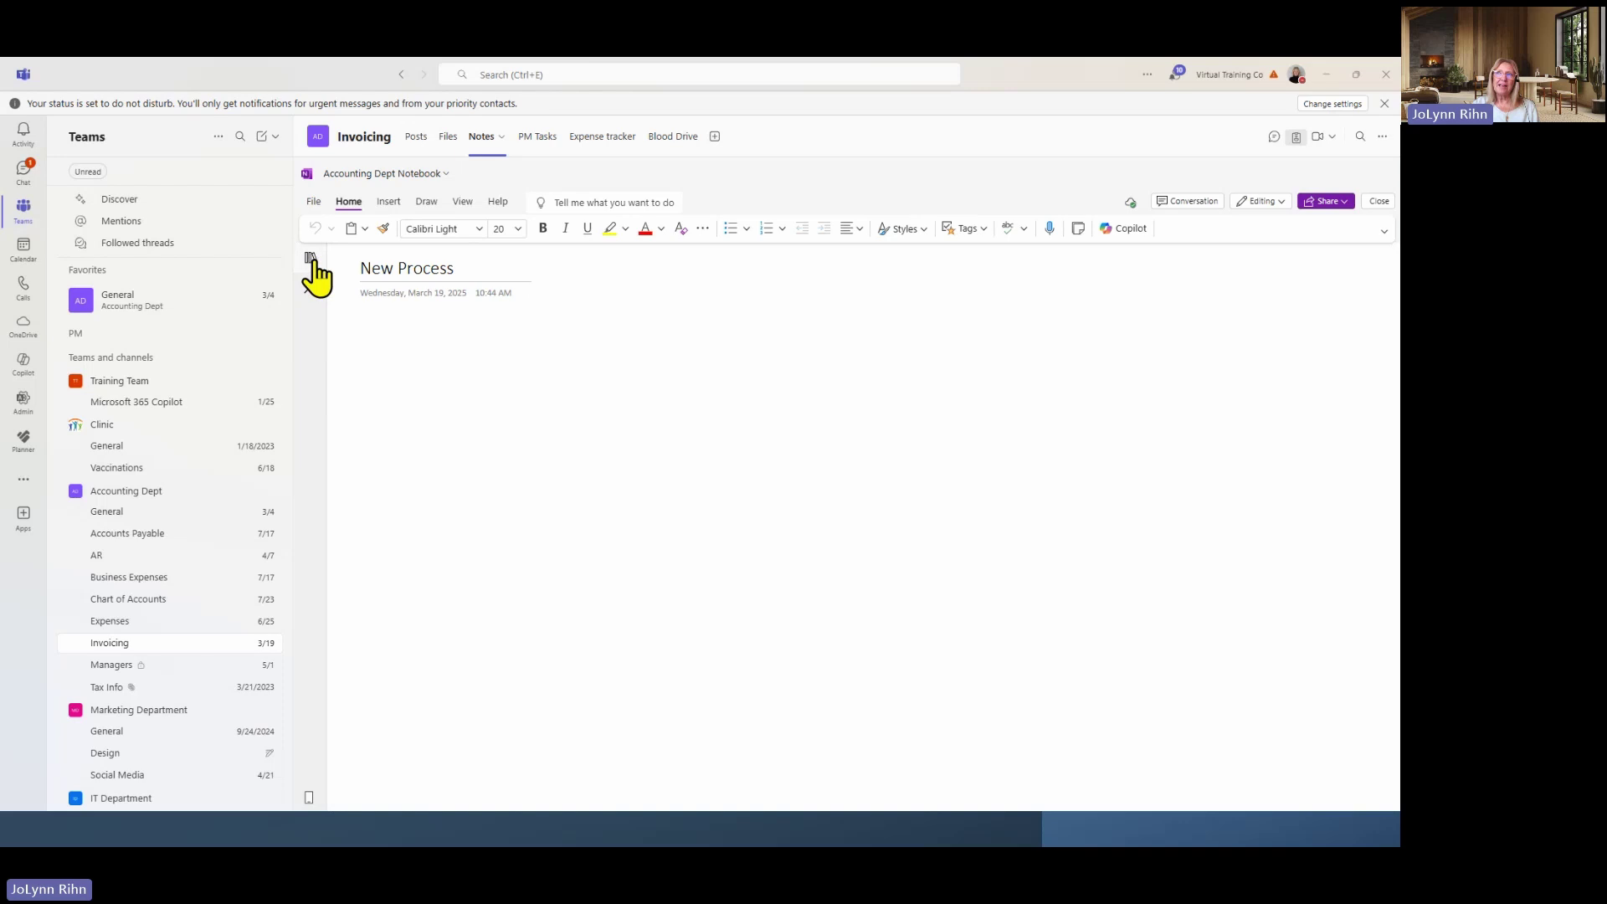
{"action": "left_click", "coordinate": [310, 258]}
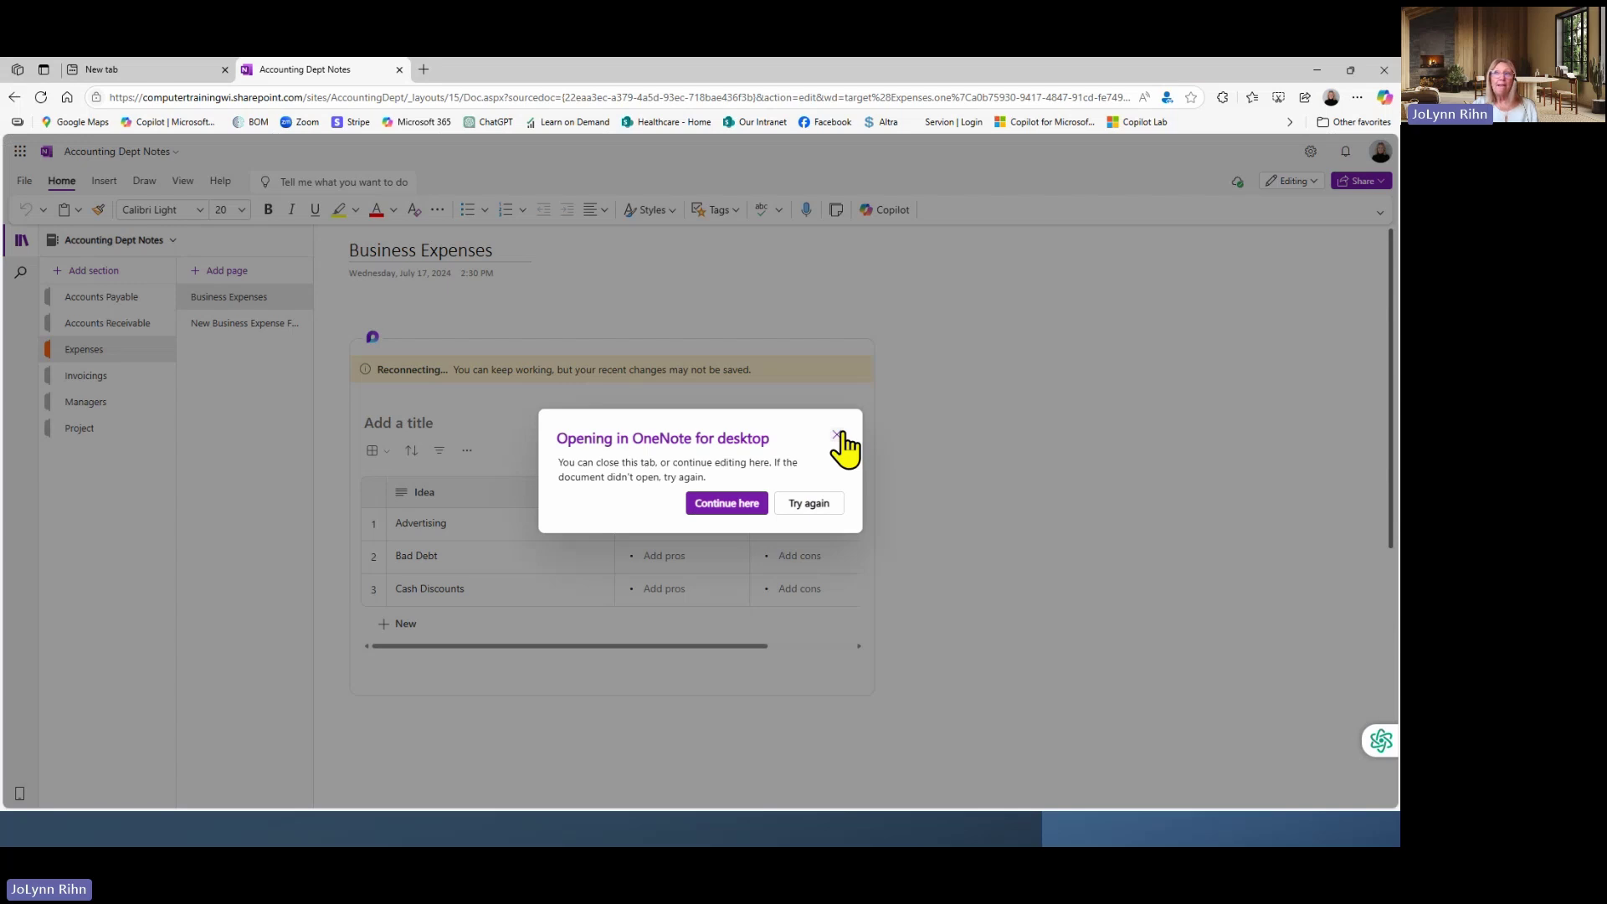
Dismiss the desktop-opening notice in the web browser and launch OneNote from the Microsoft 365 Copilot apps page.
{"action": "left_click", "coordinate": [837, 434]}
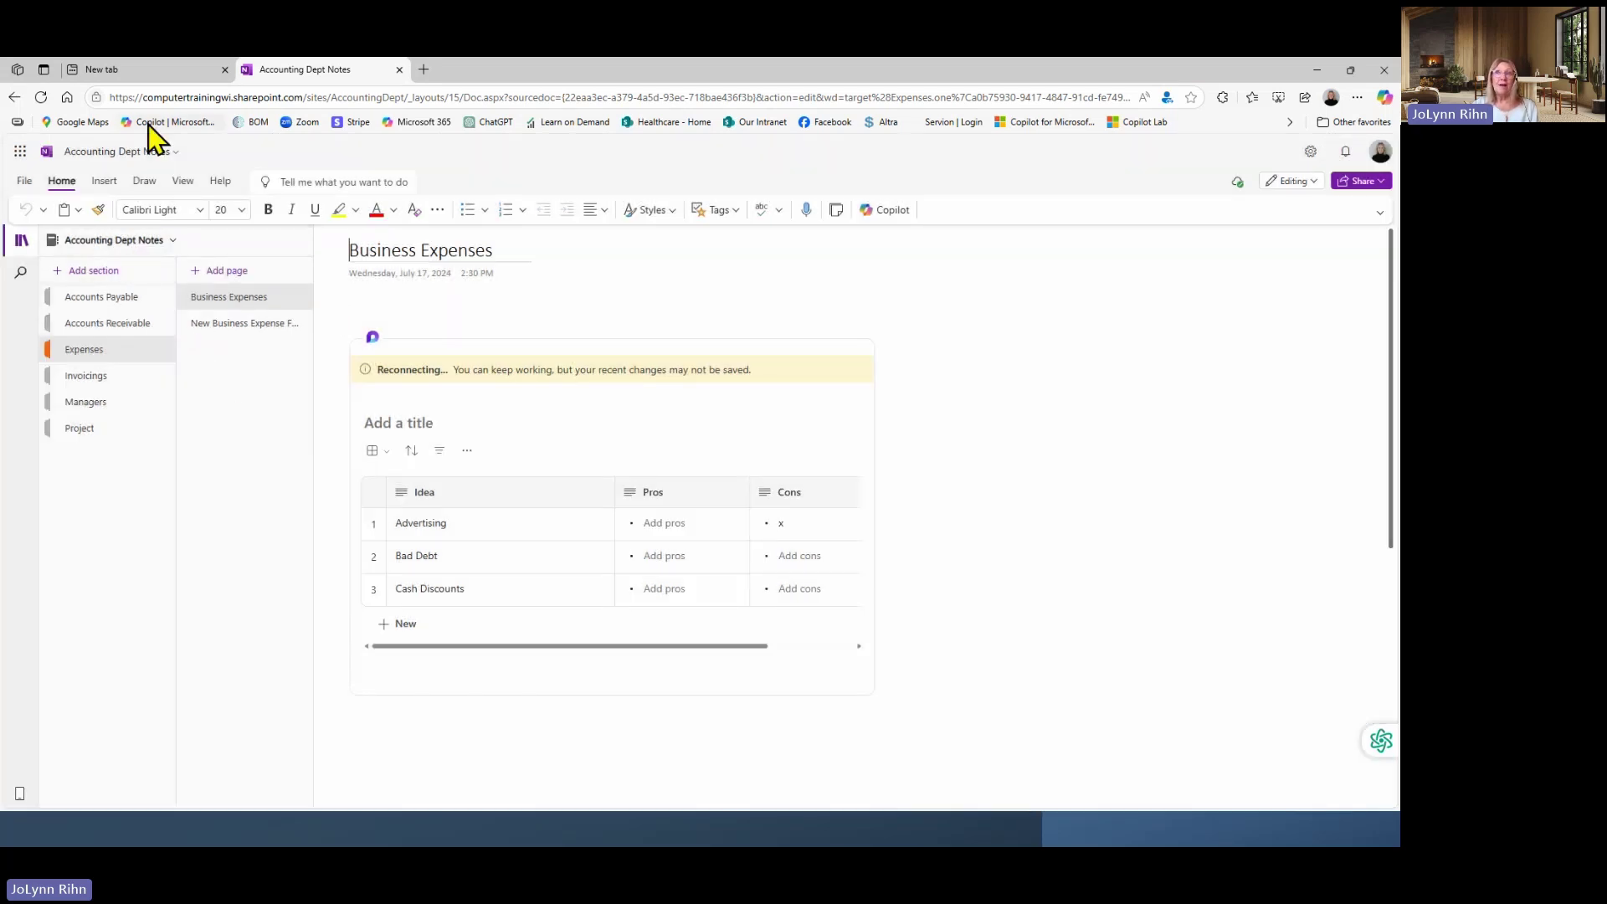
{"action": "left_click", "coordinate": [14, 97]}
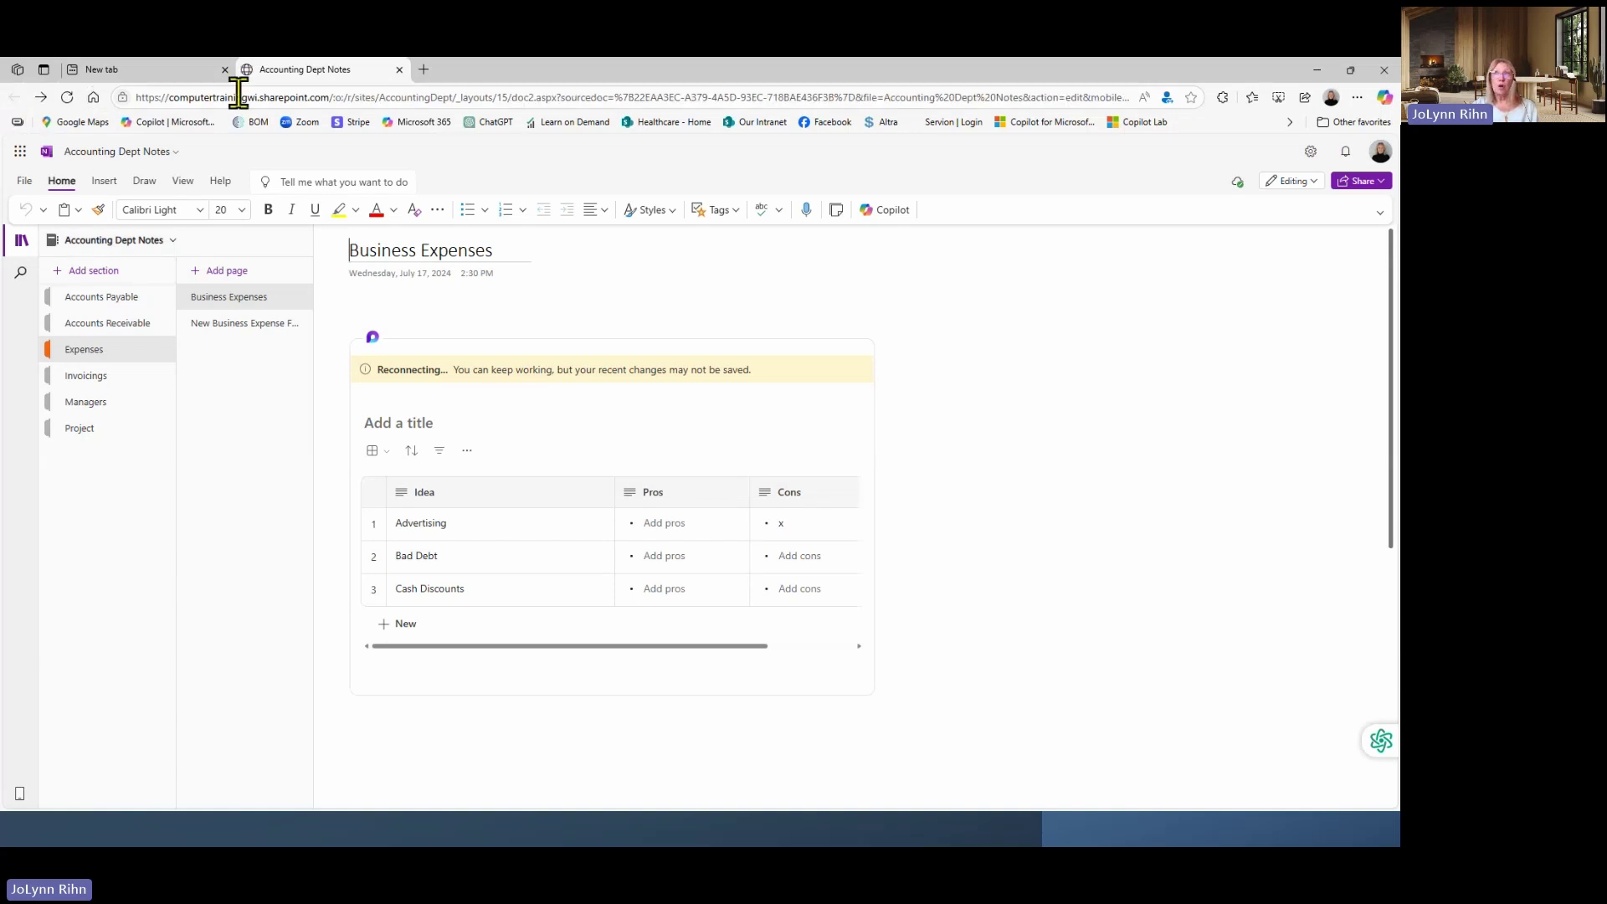
{"action": "left_click", "coordinate": [153, 77]}
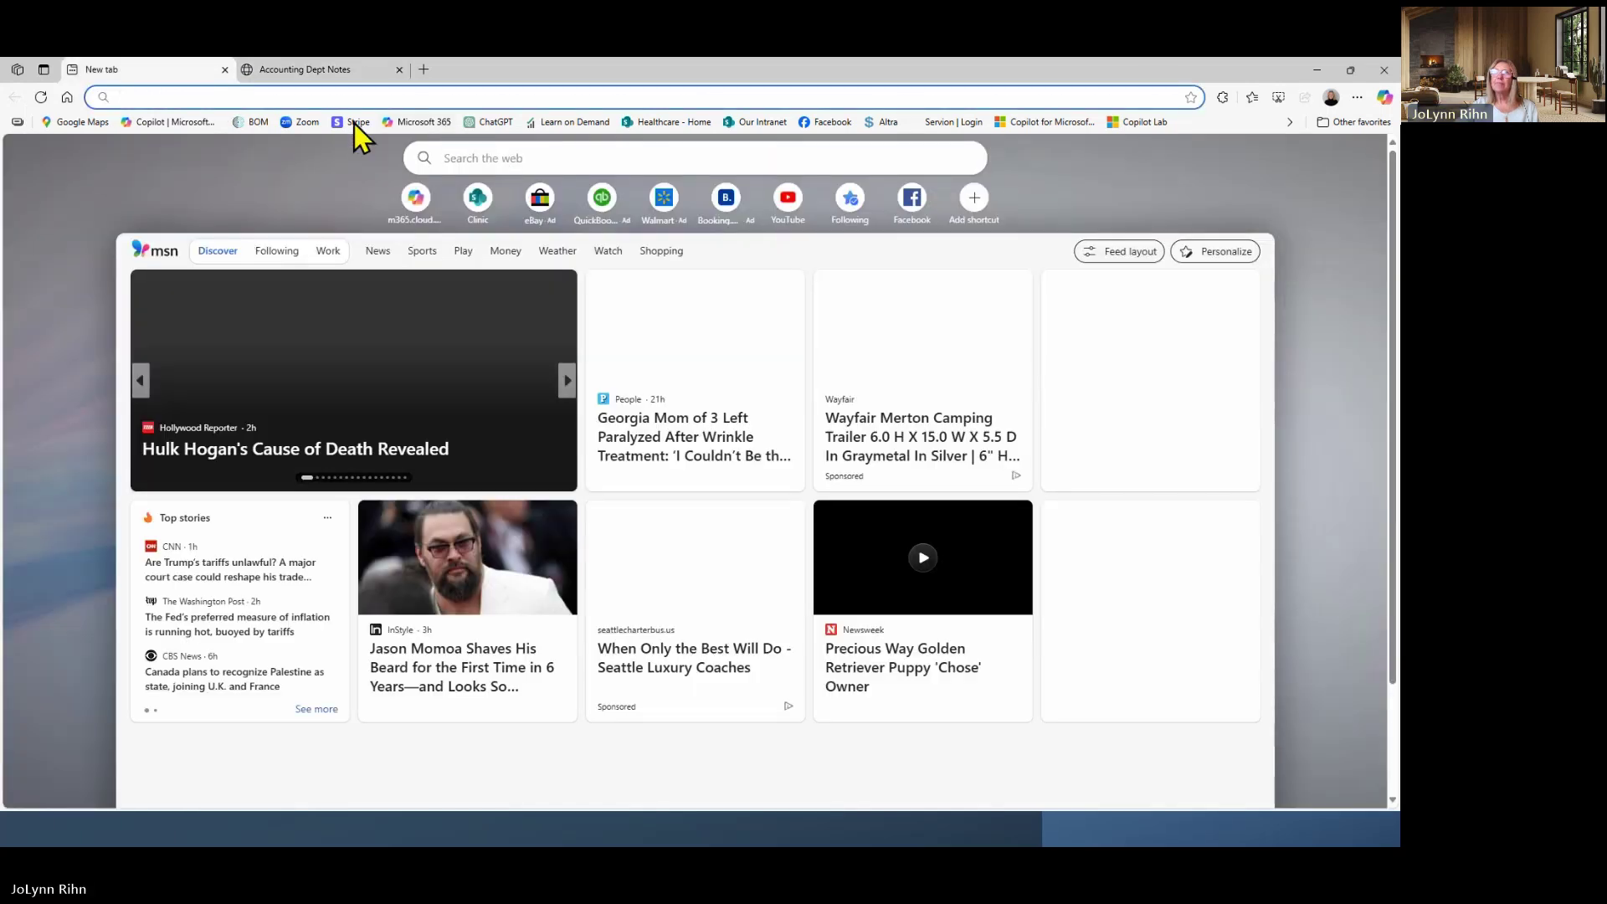
{"action": "left_click", "coordinate": [416, 123]}
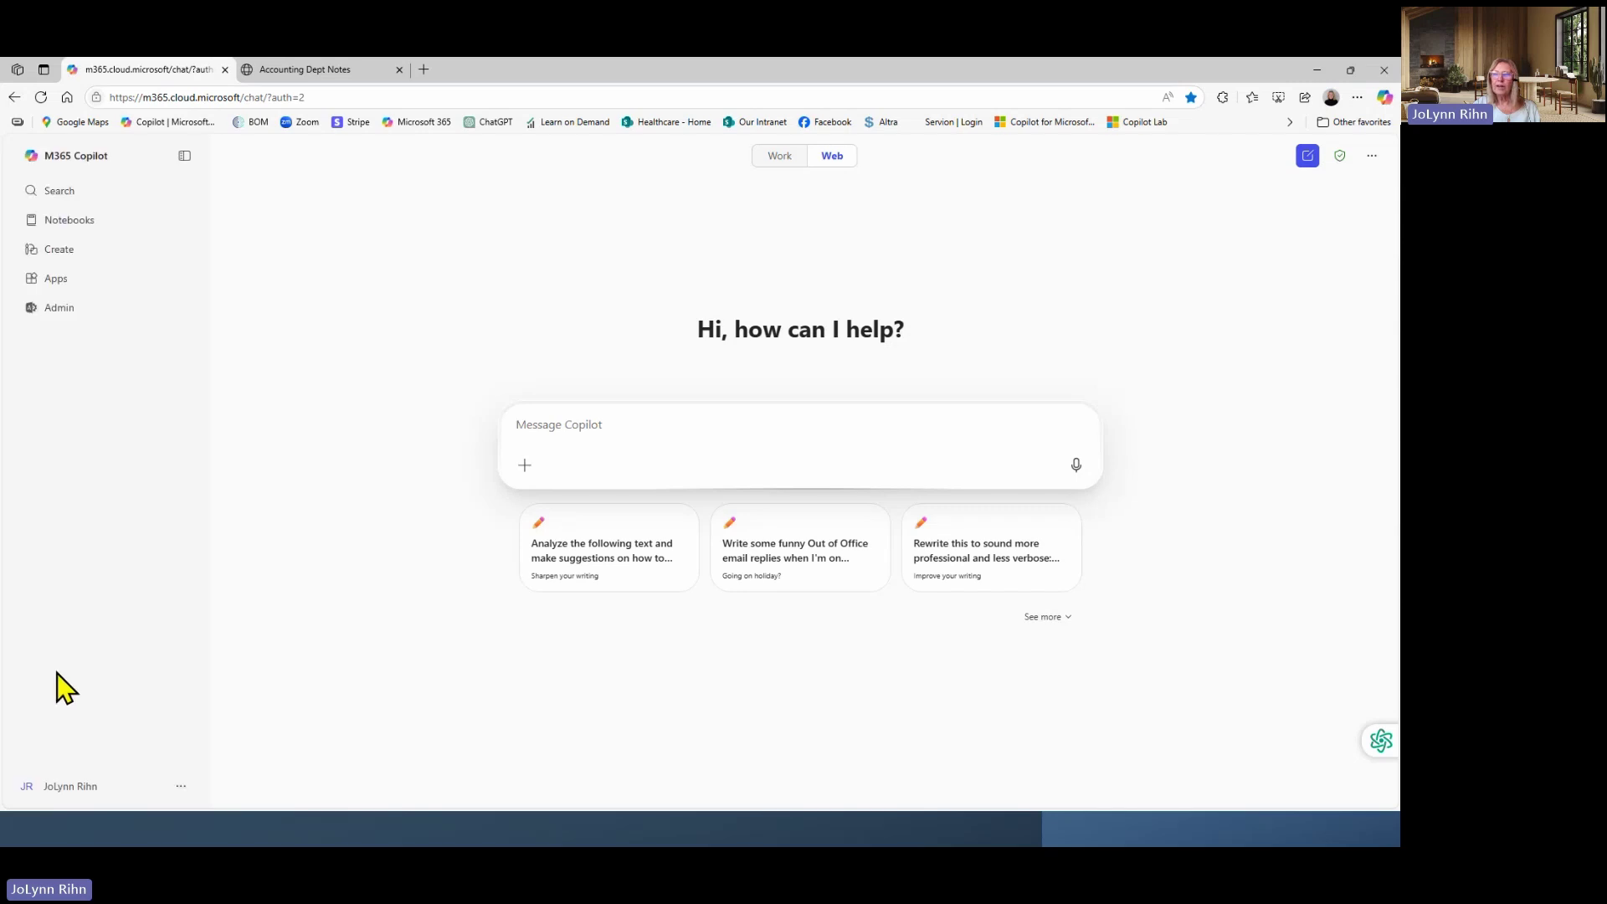
{"action": "left_click", "coordinate": [55, 601]}
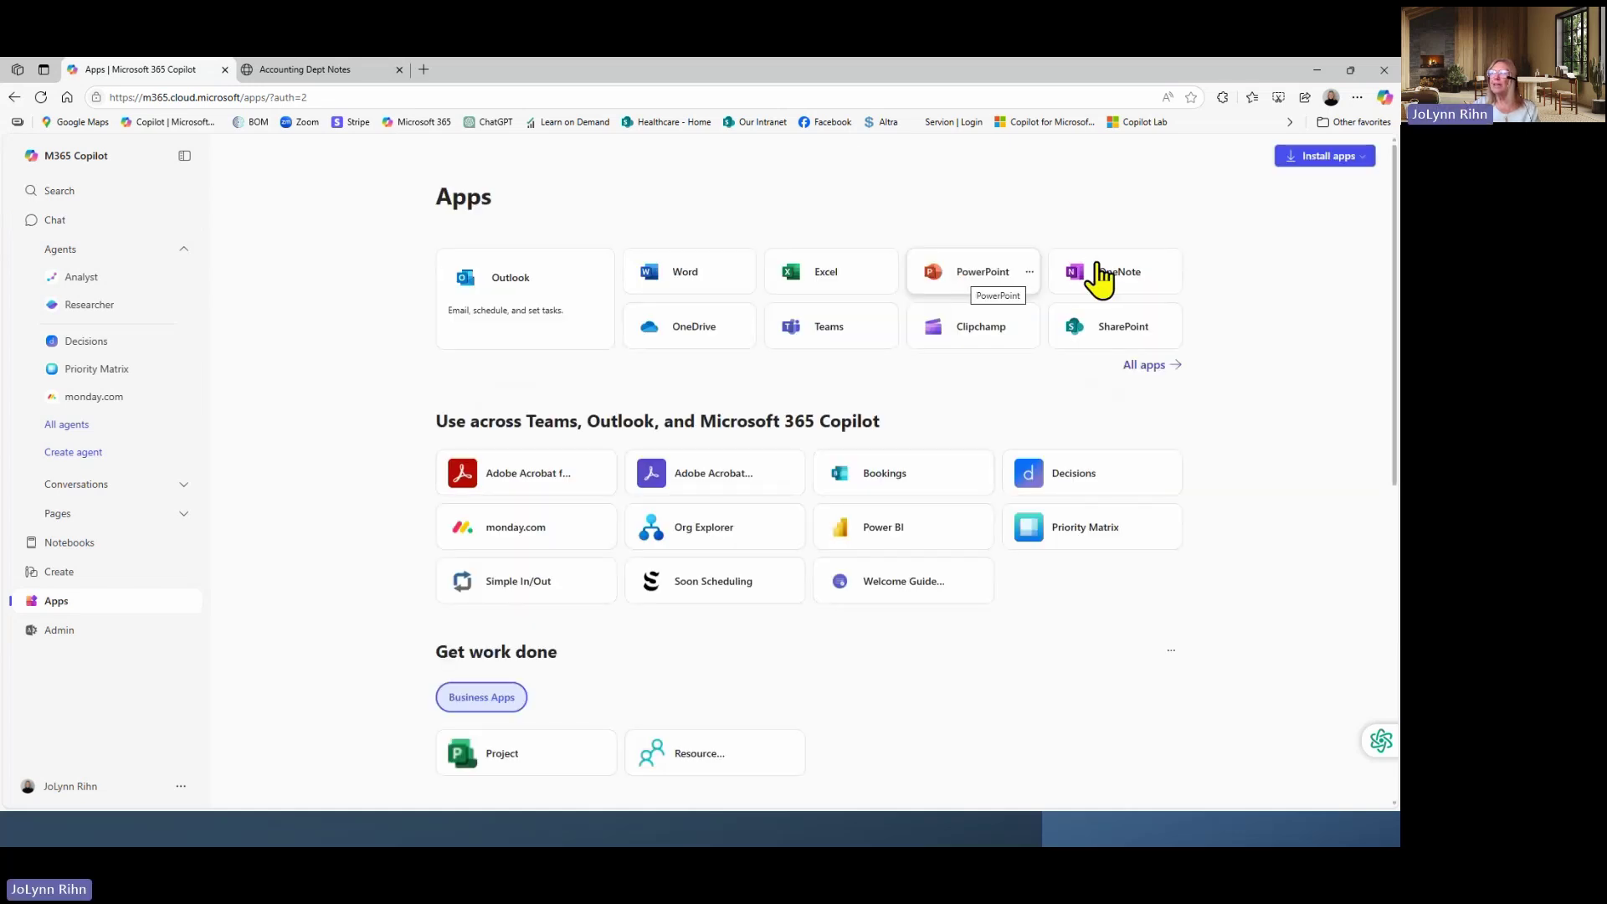
{"action": "left_click", "coordinate": [1098, 278]}
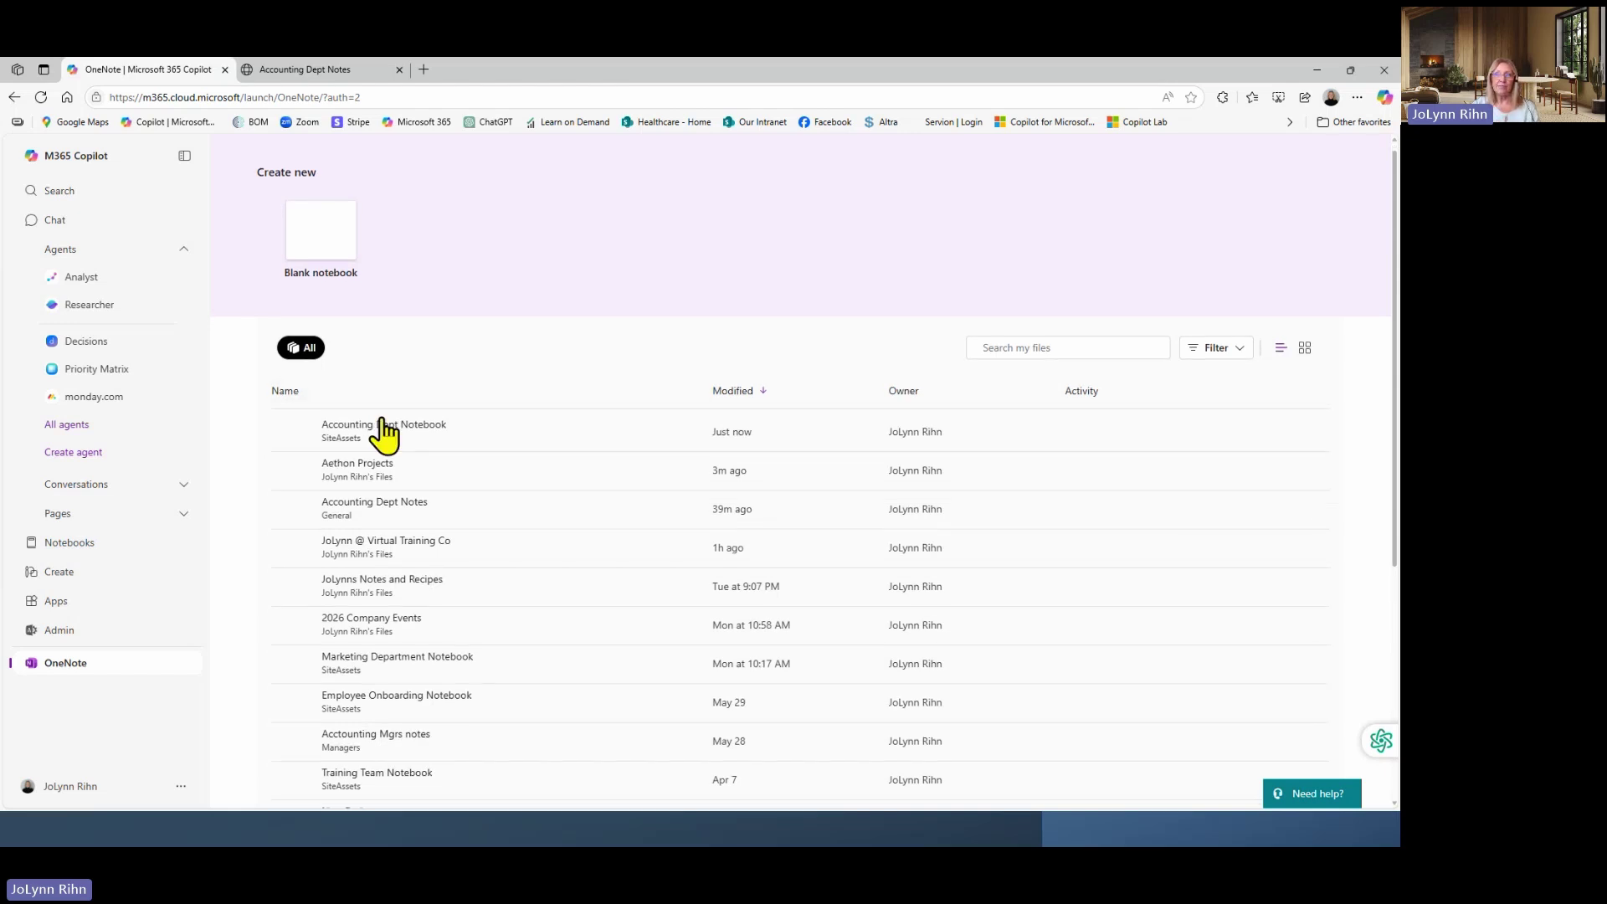
Open the personal Notes and Recipes notebook from the notebook list and browse the pages of its Drinks section.
{"action": "scroll", "coordinate": [381, 430], "scroll_direction": "down", "scroll_amount": 2}
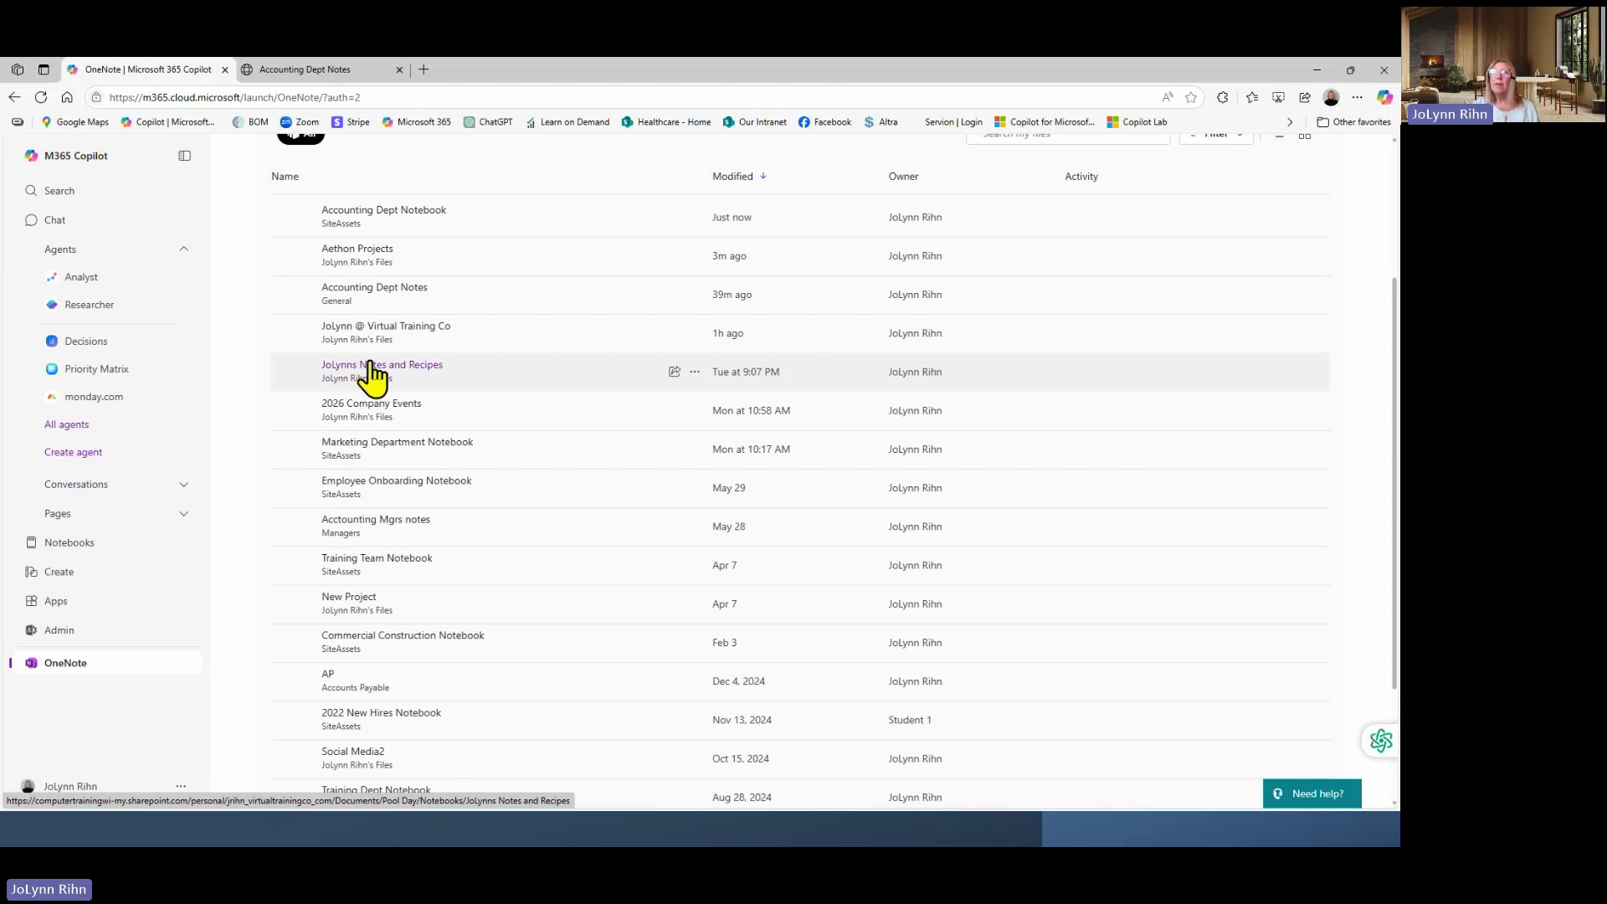
{"action": "left_click", "coordinate": [375, 366]}
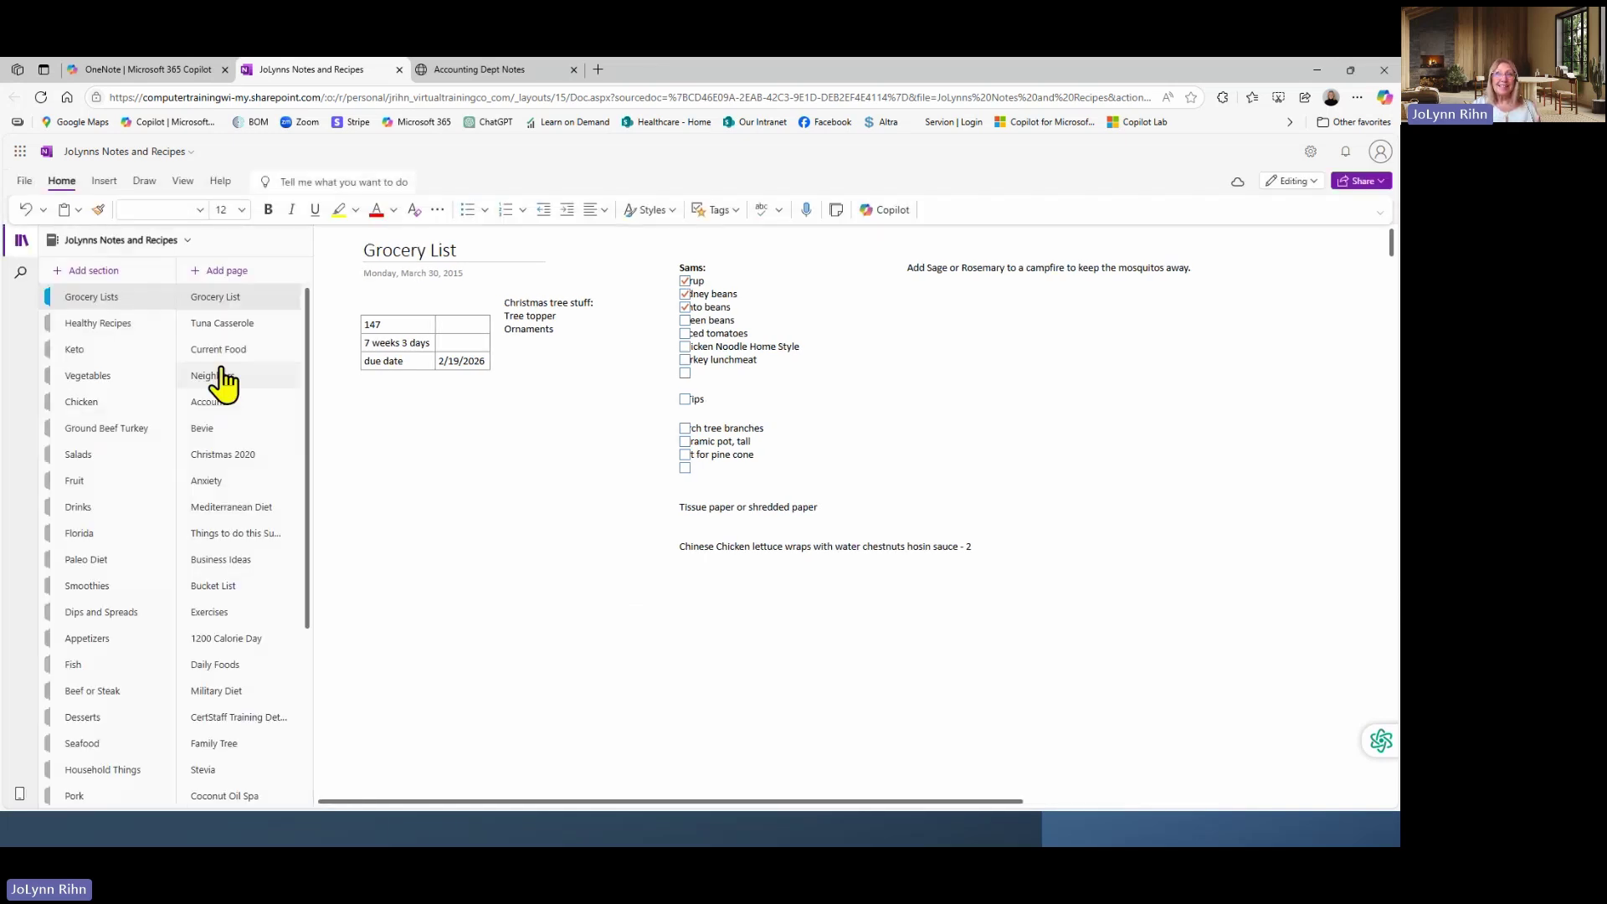
{"action": "left_click", "coordinate": [222, 377]}
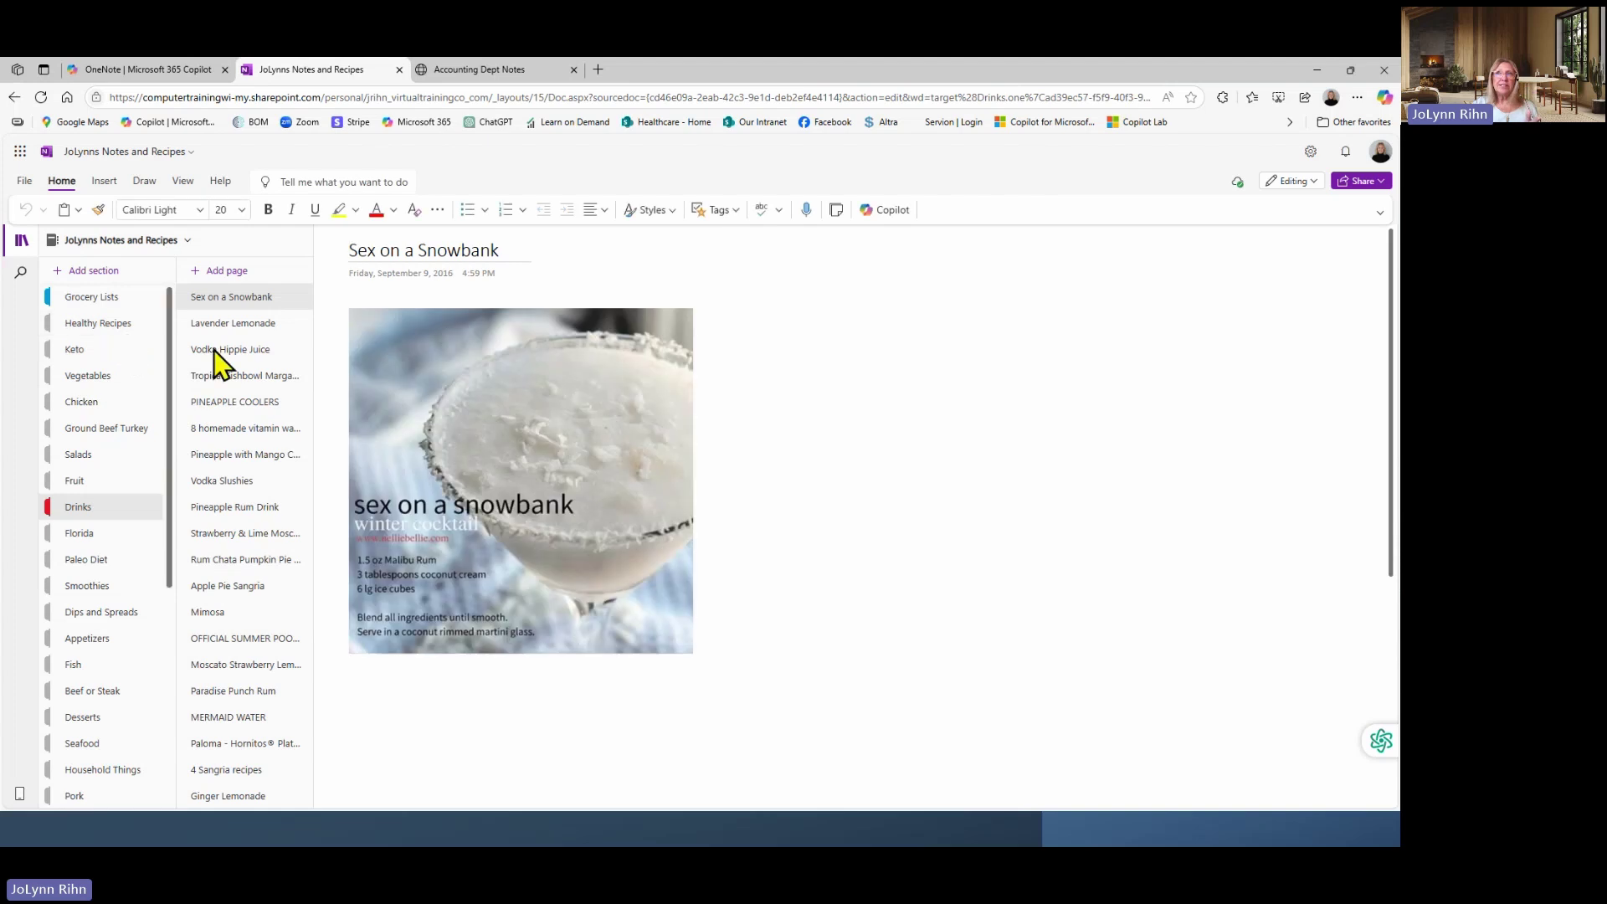
{"action": "left_click", "coordinate": [208, 432]}
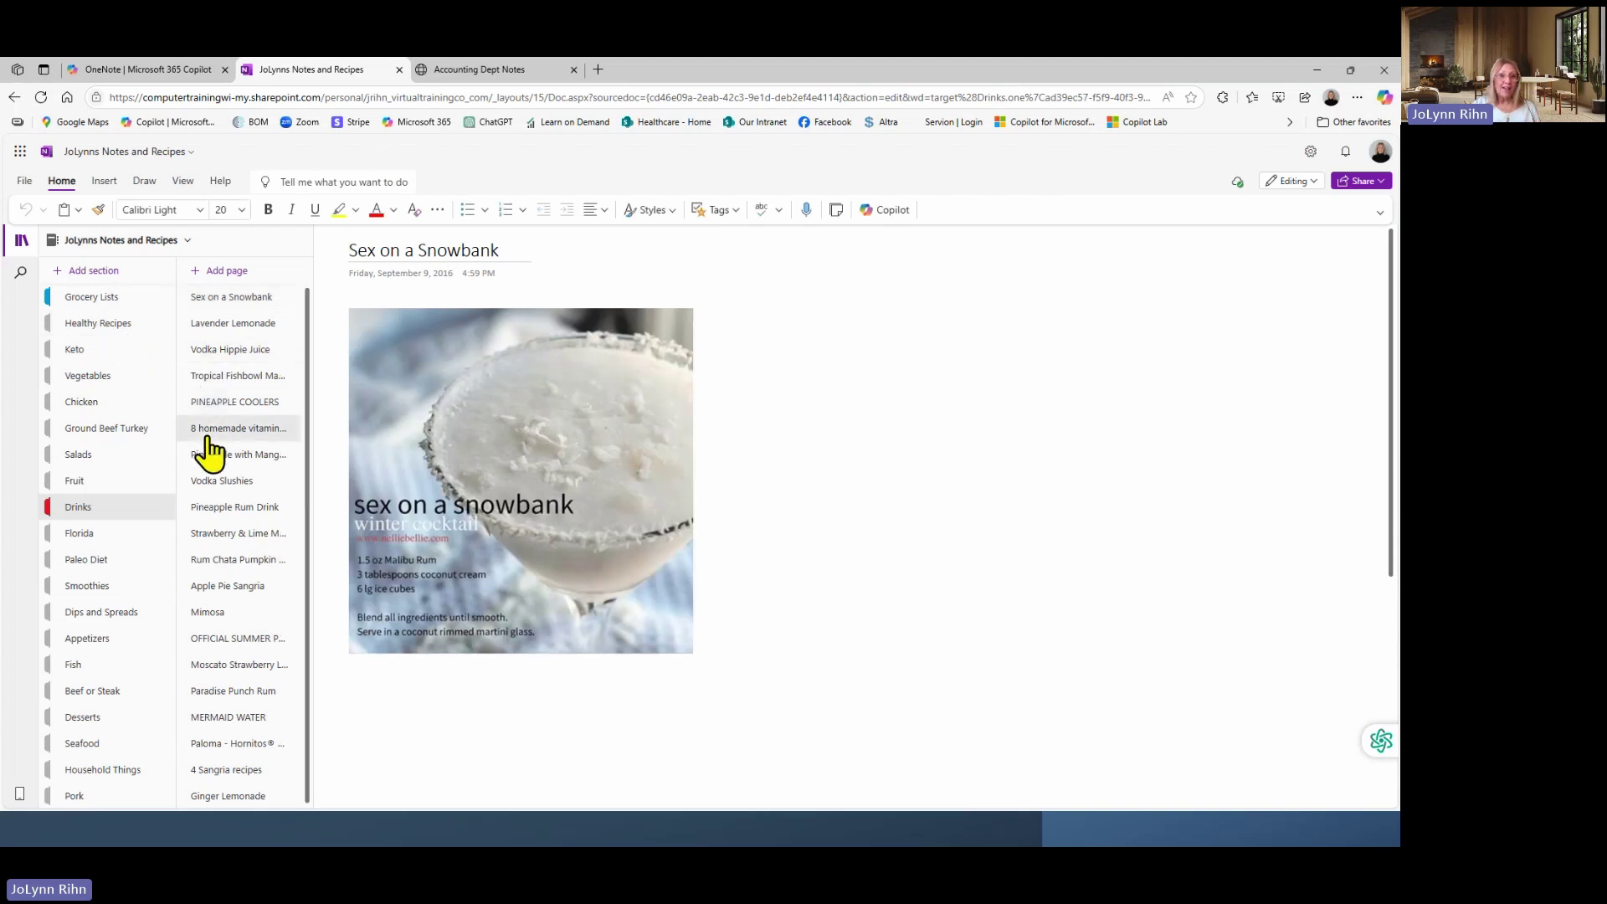
Open the Accounting Dept Notes notebook from the list of notebooks in the web version.
{"action": "left_click", "coordinate": [79, 240]}
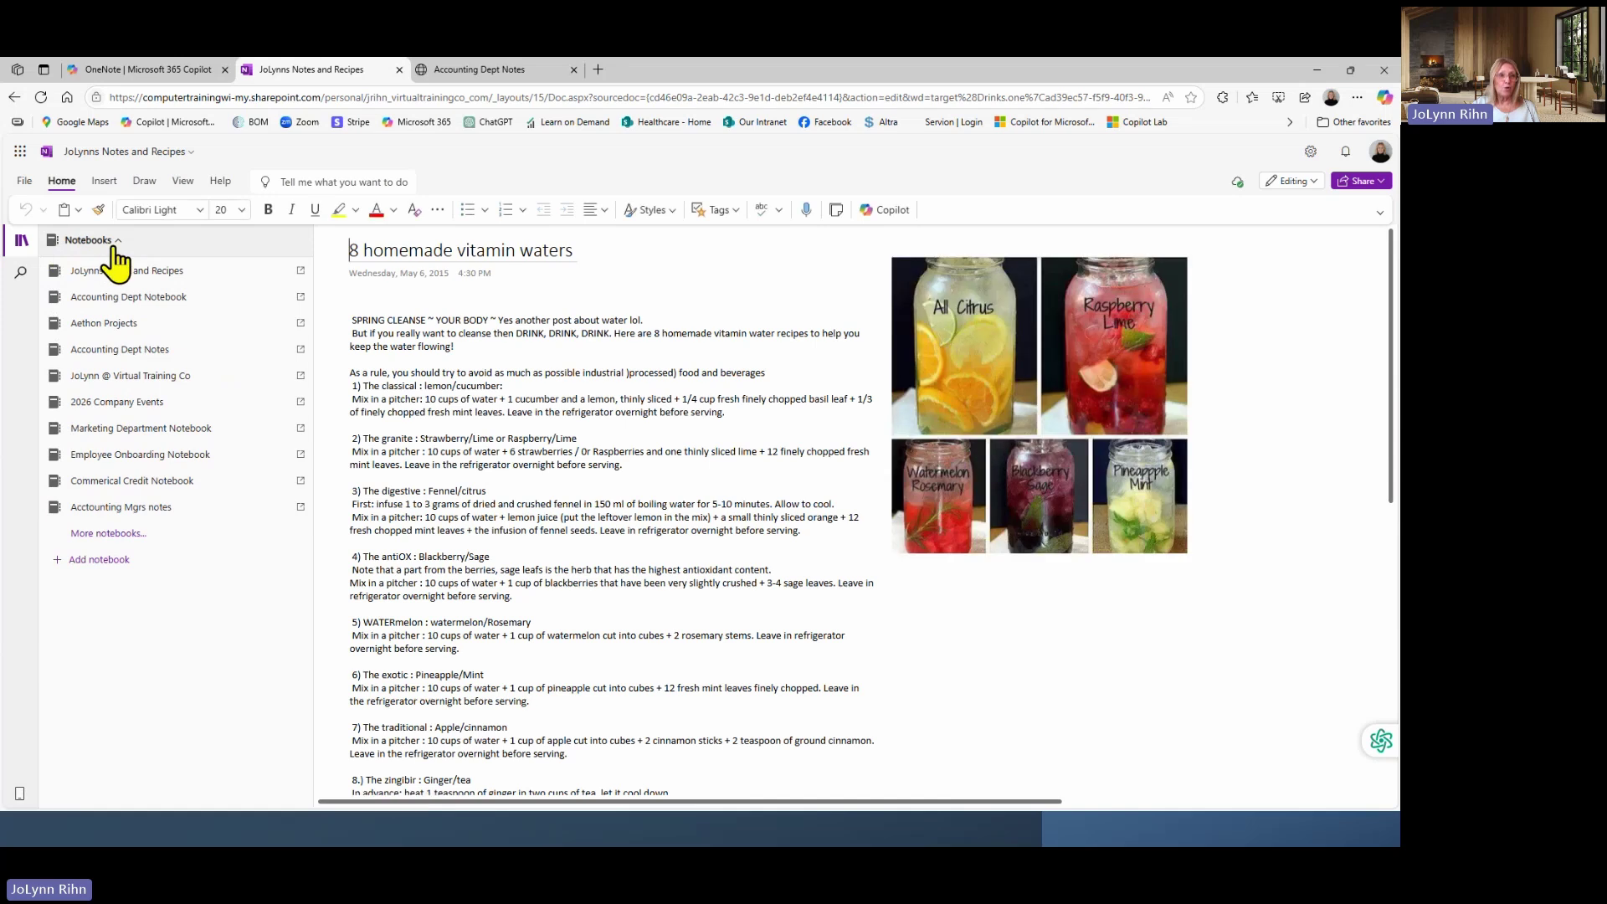
{"action": "left_click", "coordinate": [114, 350]}
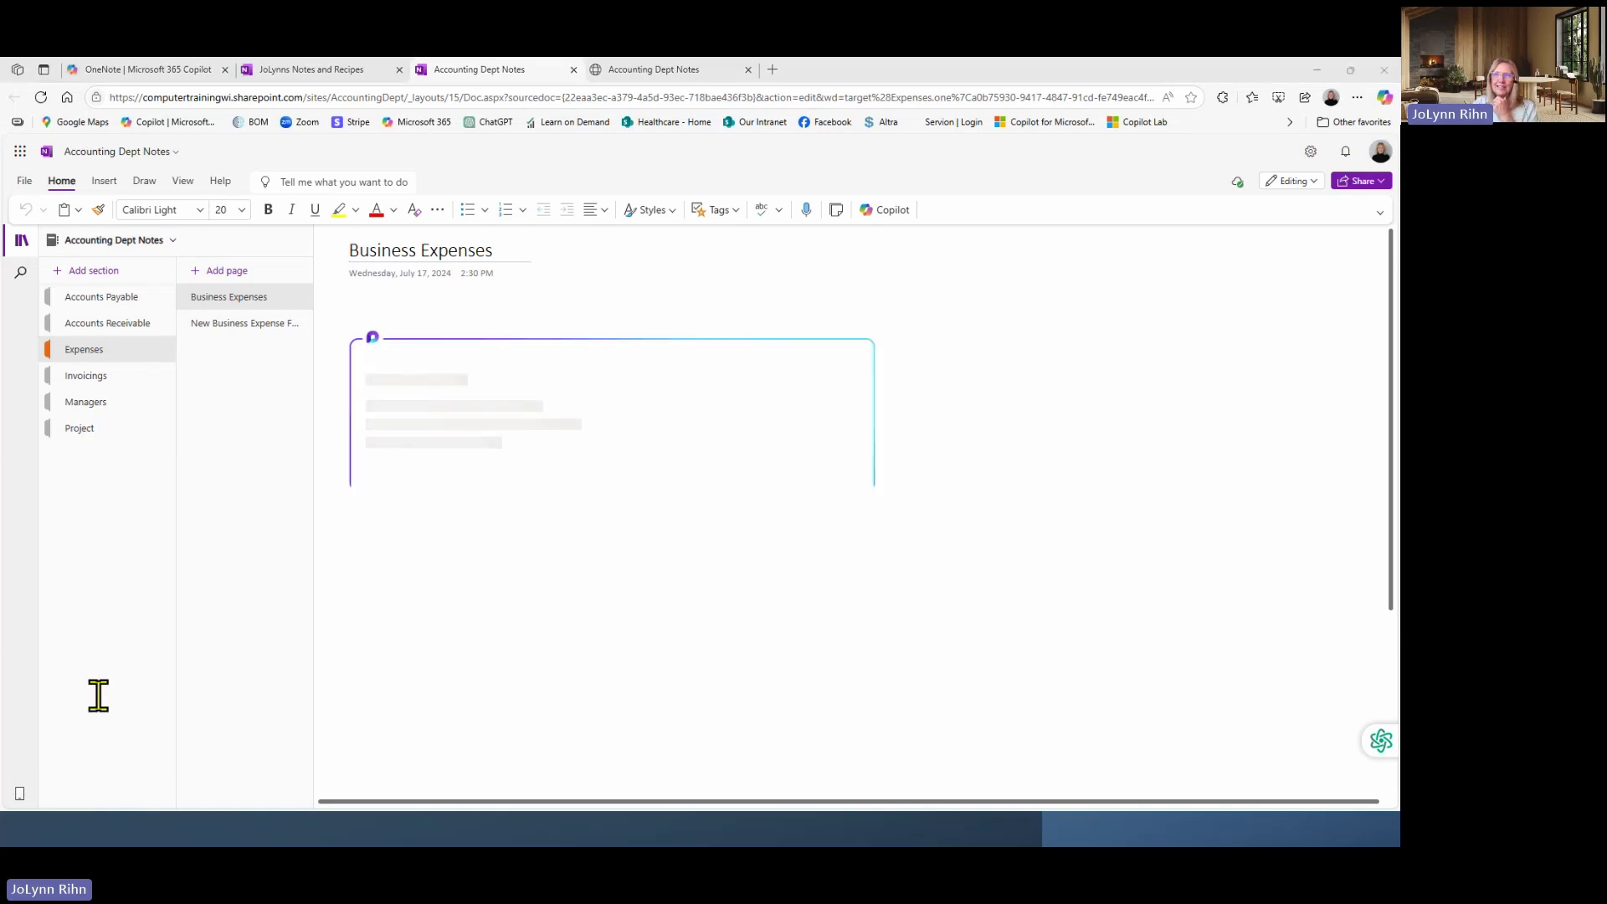
Switch to desktop OneNote and check the permission choices for sharing the entire Aethon Projects notebook.
{"action": "key", "text": "alt+Tab"}
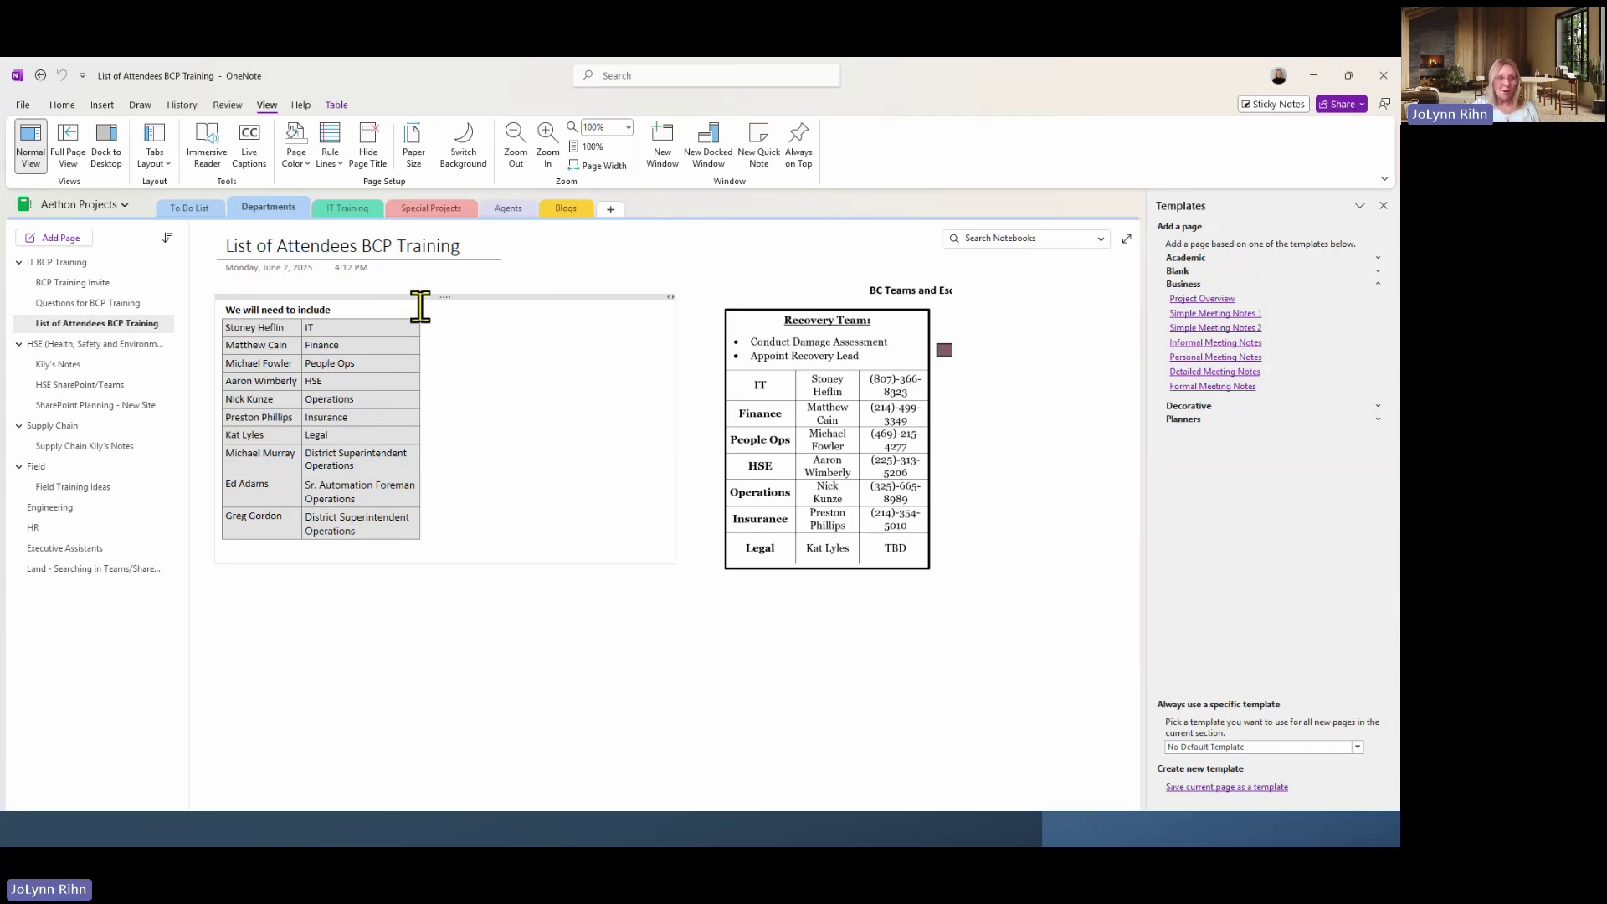
{"action": "left_click", "coordinate": [1336, 107]}
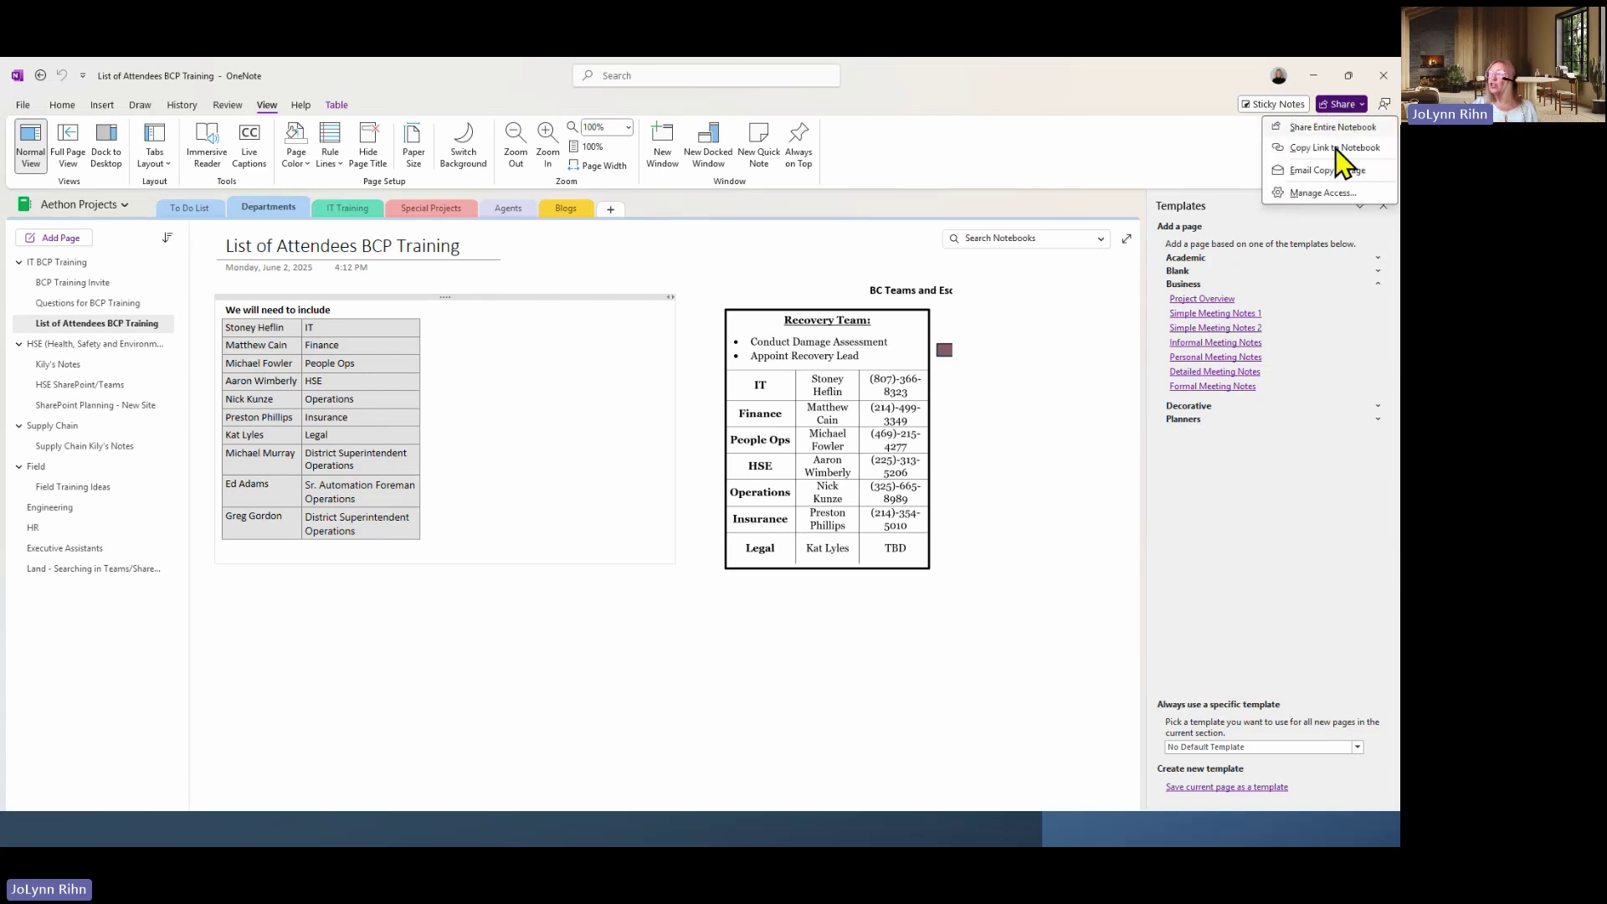
{"action": "left_click", "coordinate": [1324, 128]}
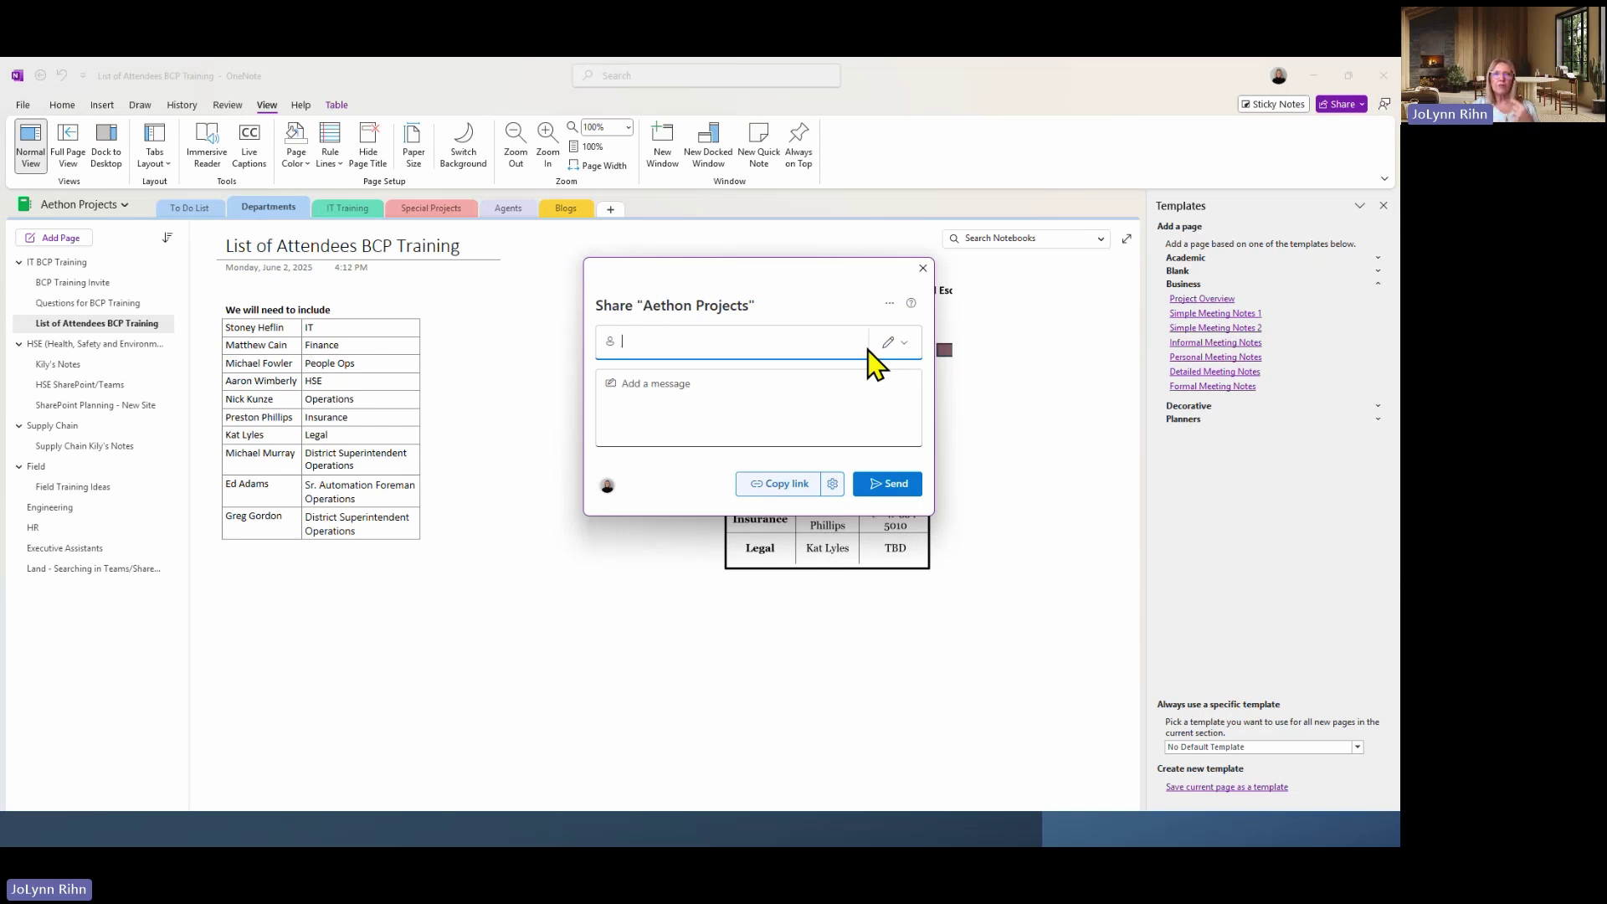
{"action": "left_click", "coordinate": [892, 348]}
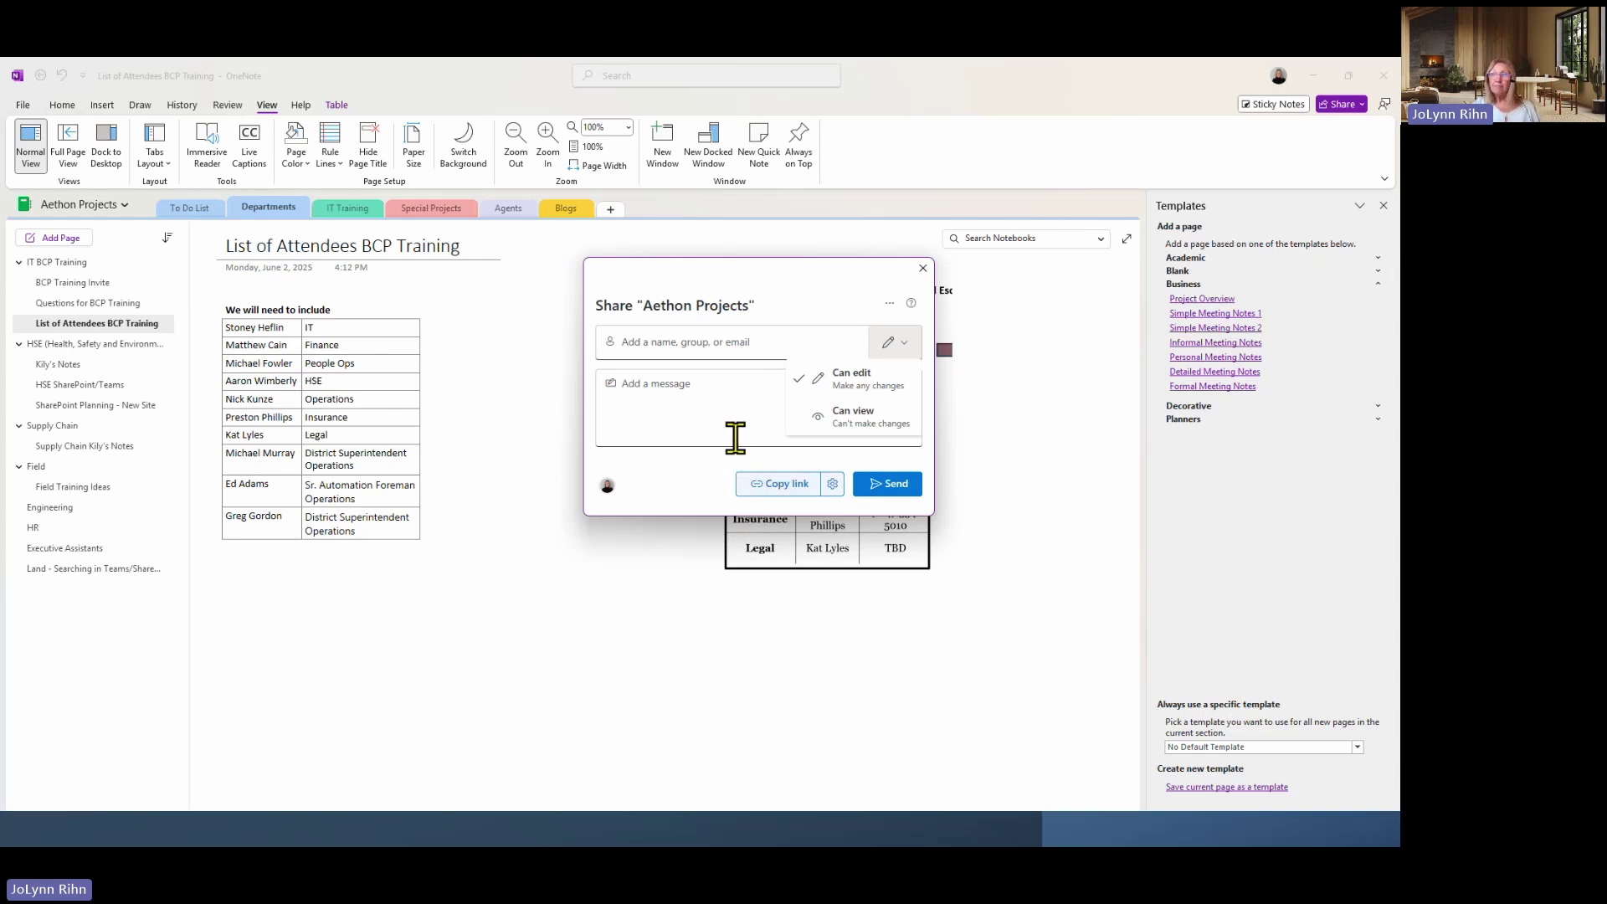
Draft a share invitation to Student 1 with the message "Here is the noteboo" and close it without sending.
{"action": "left_click", "coordinate": [672, 341]}
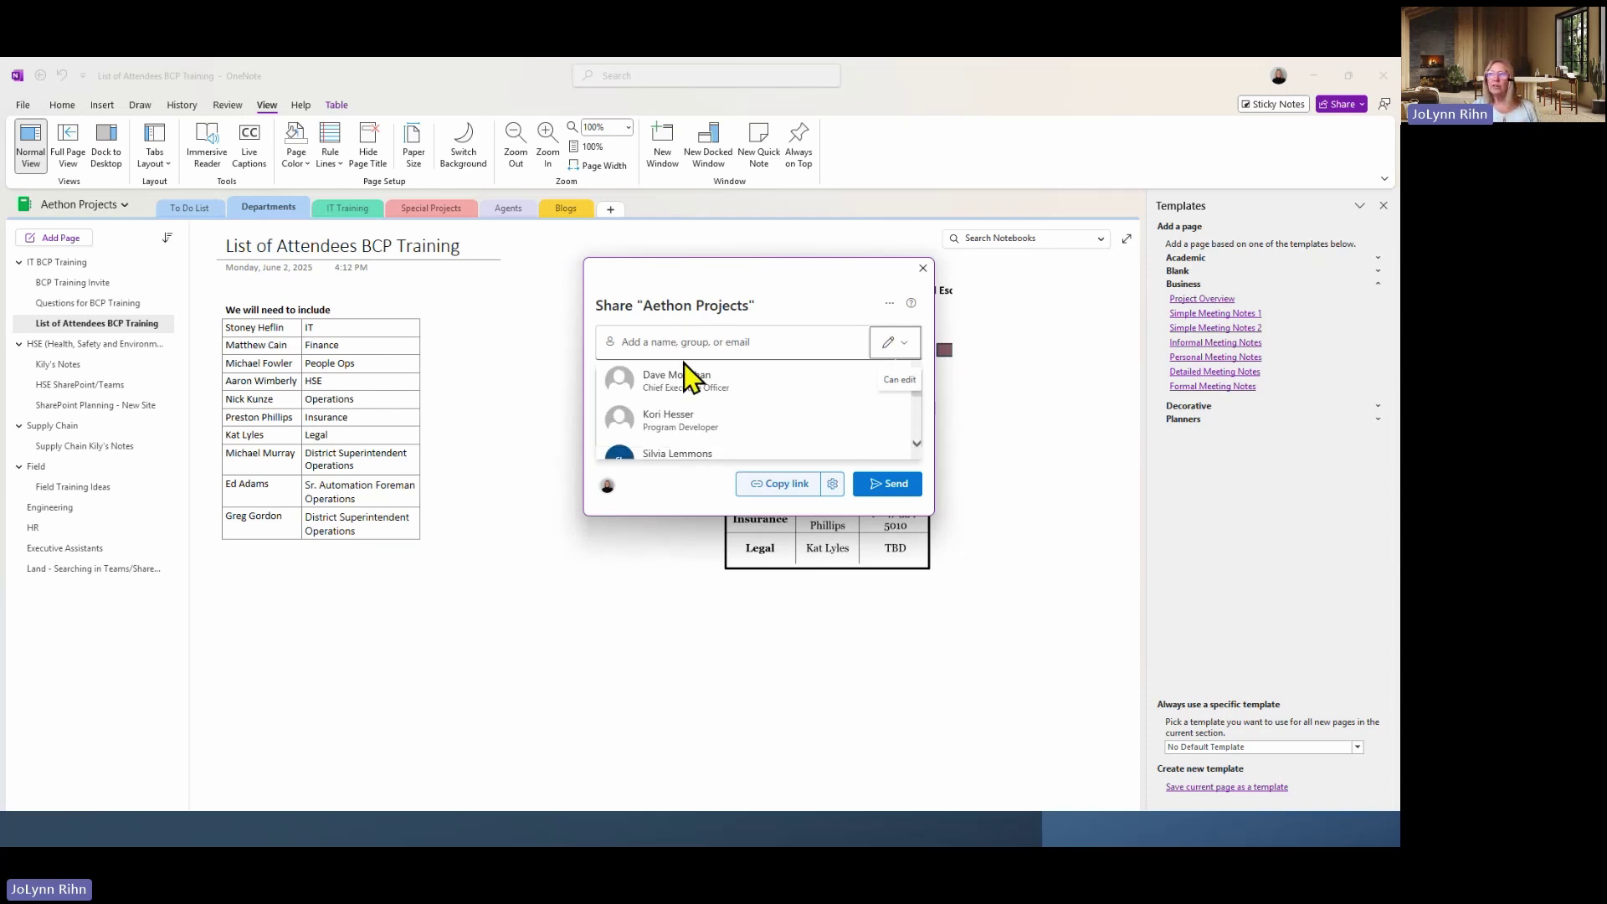
{"action": "type", "text": "st"}
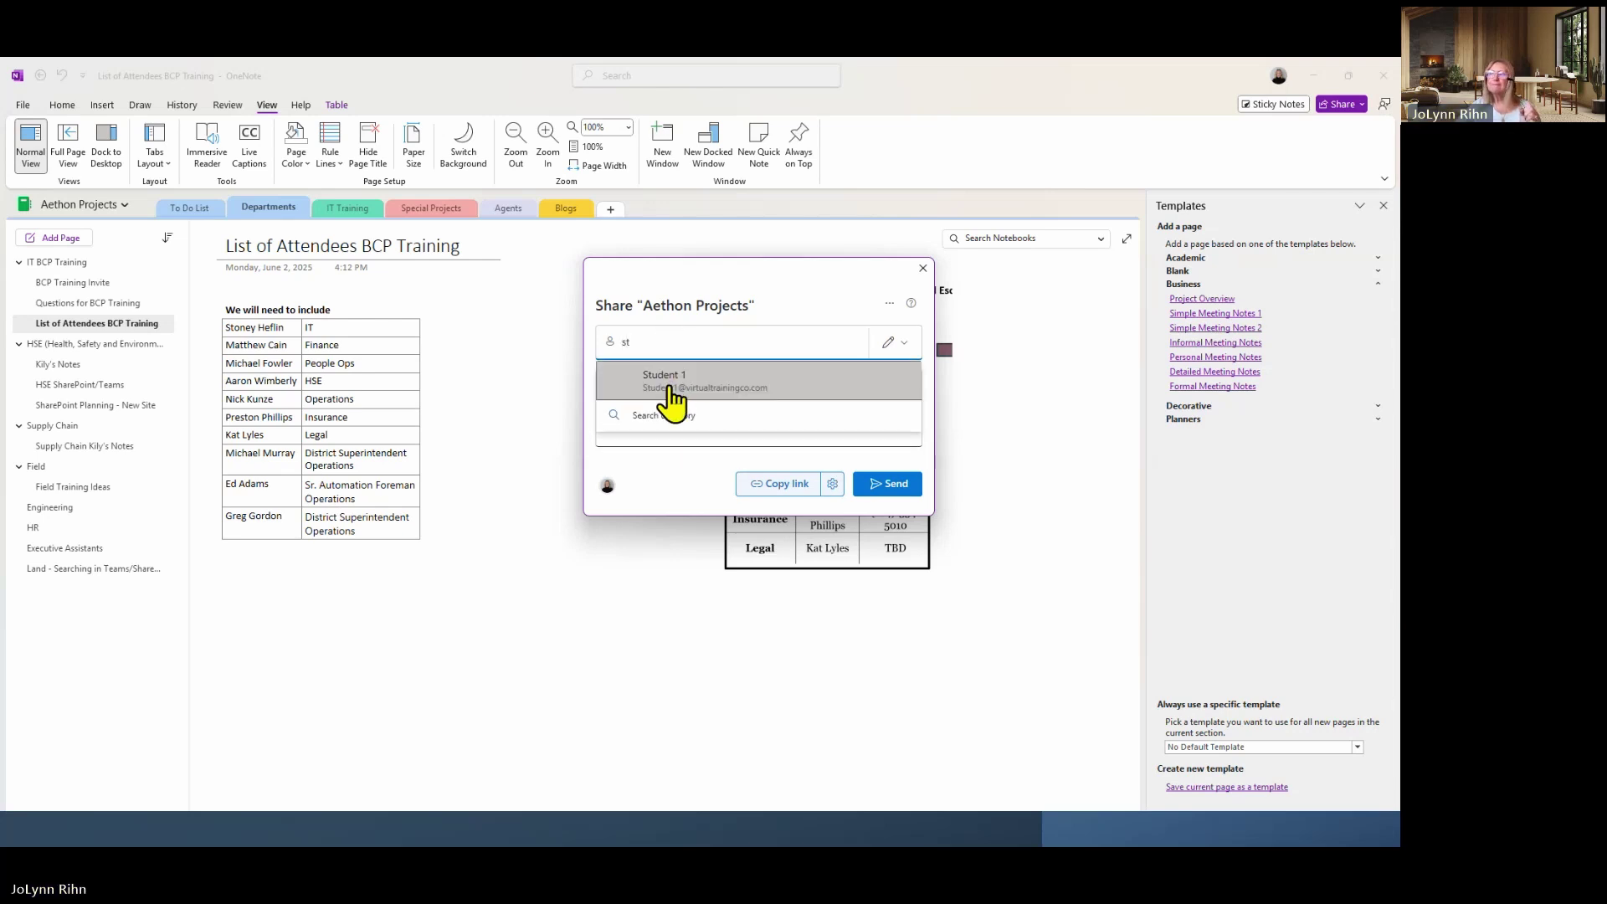
{"action": "key", "text": "BackSpace"}
{"action": "key", "text": "BackSpace"}
{"action": "left_click", "coordinate": [706, 403]}
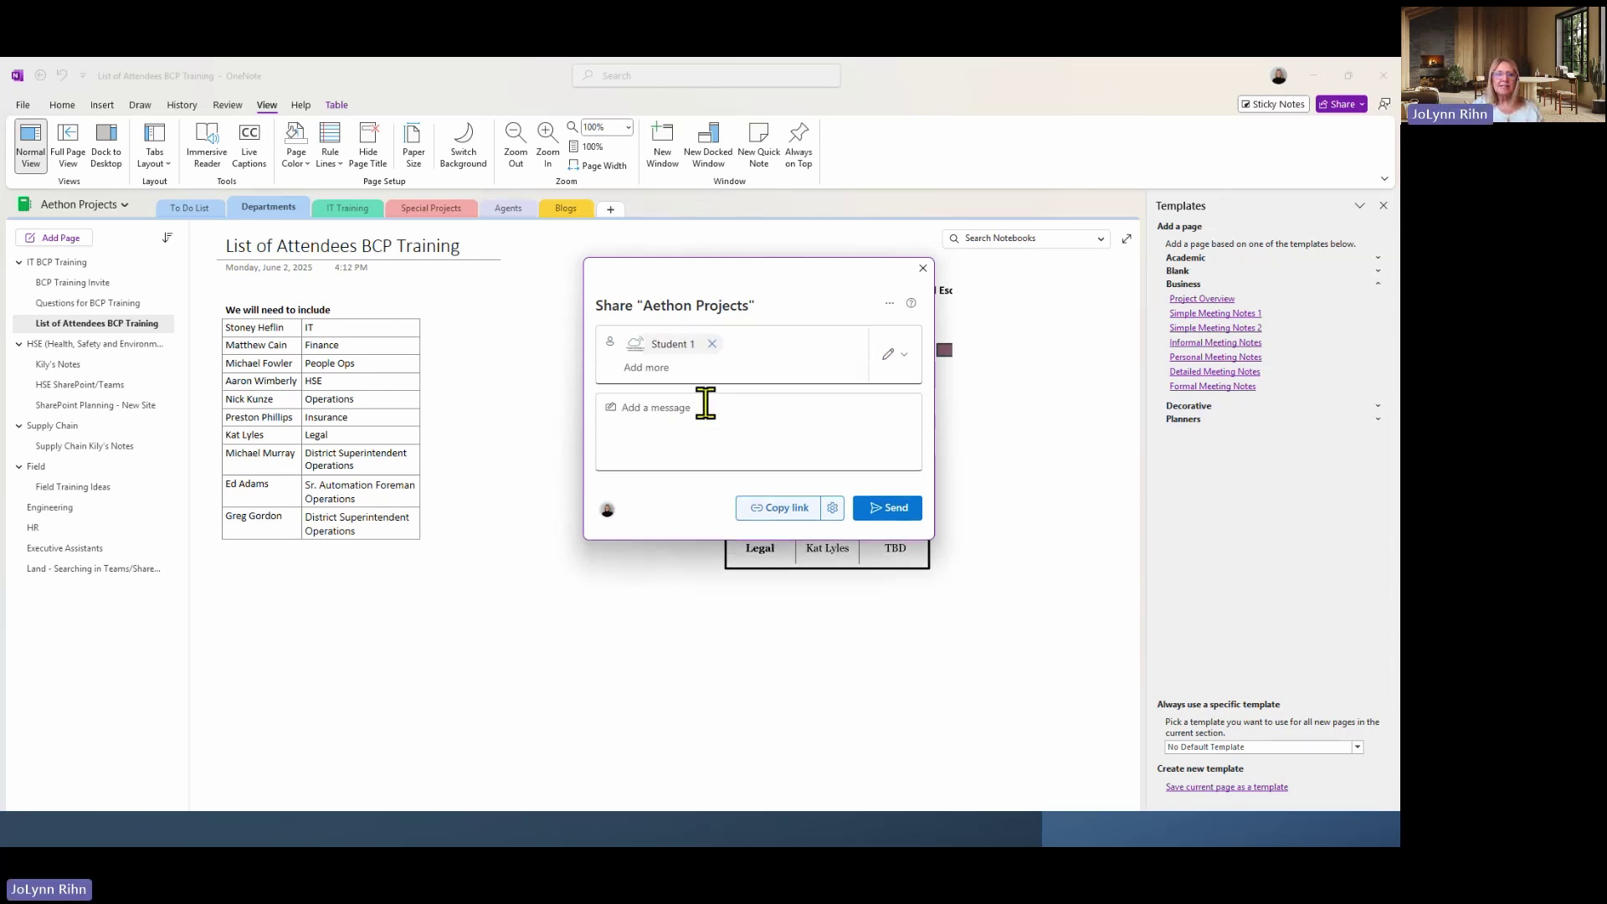
{"action": "type", "text": "Here is the noteboo"}
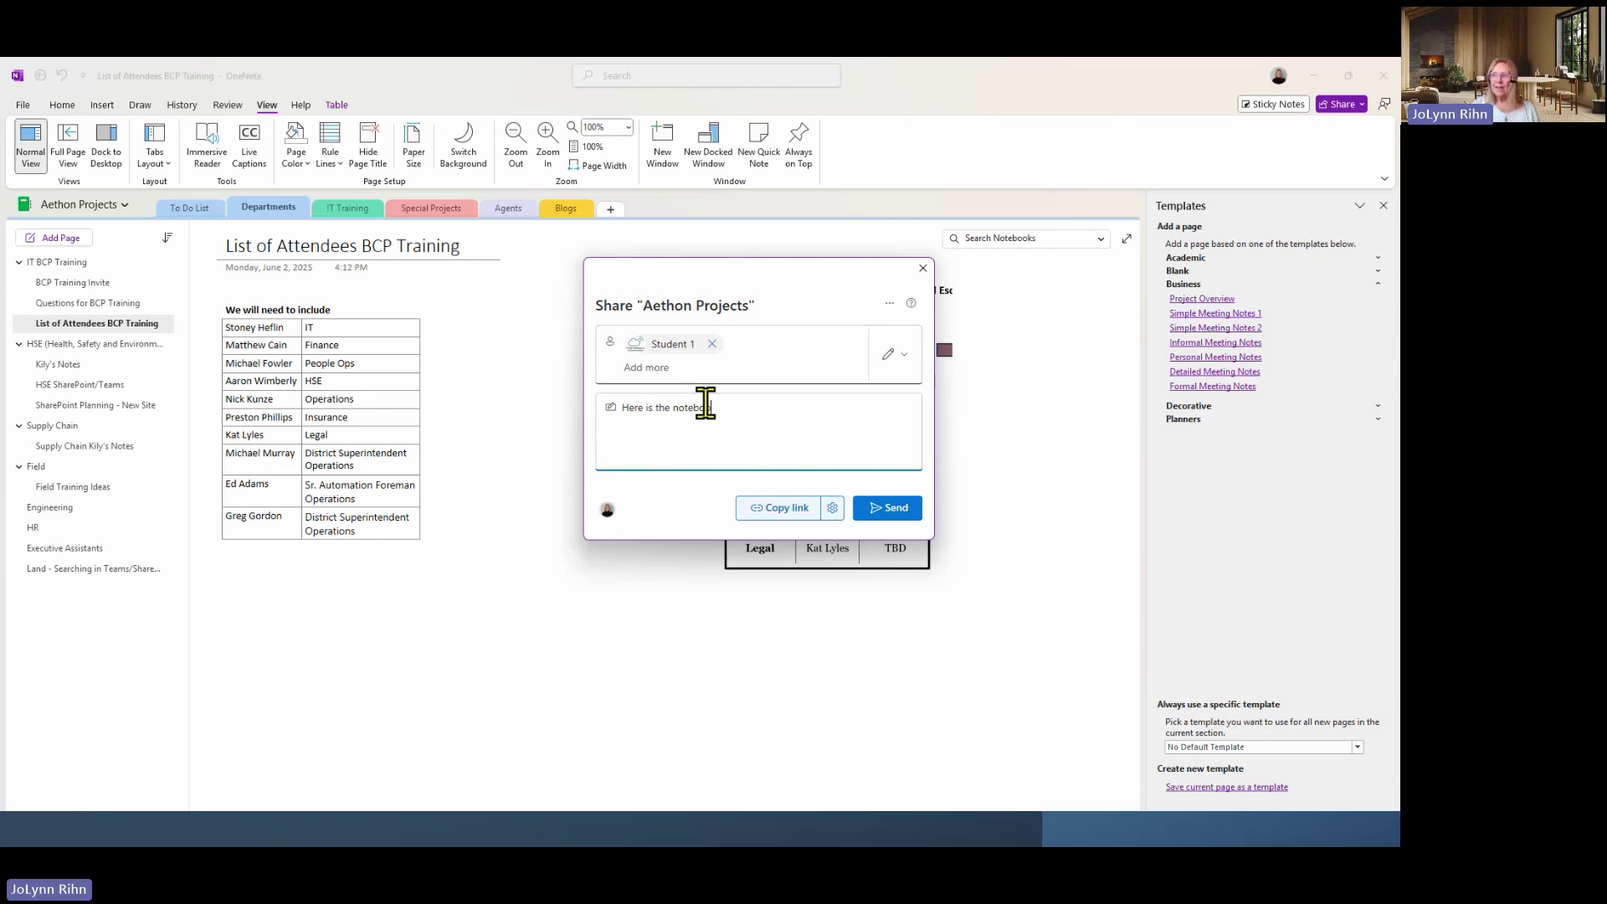
{"action": "left_click", "coordinate": [913, 271]}
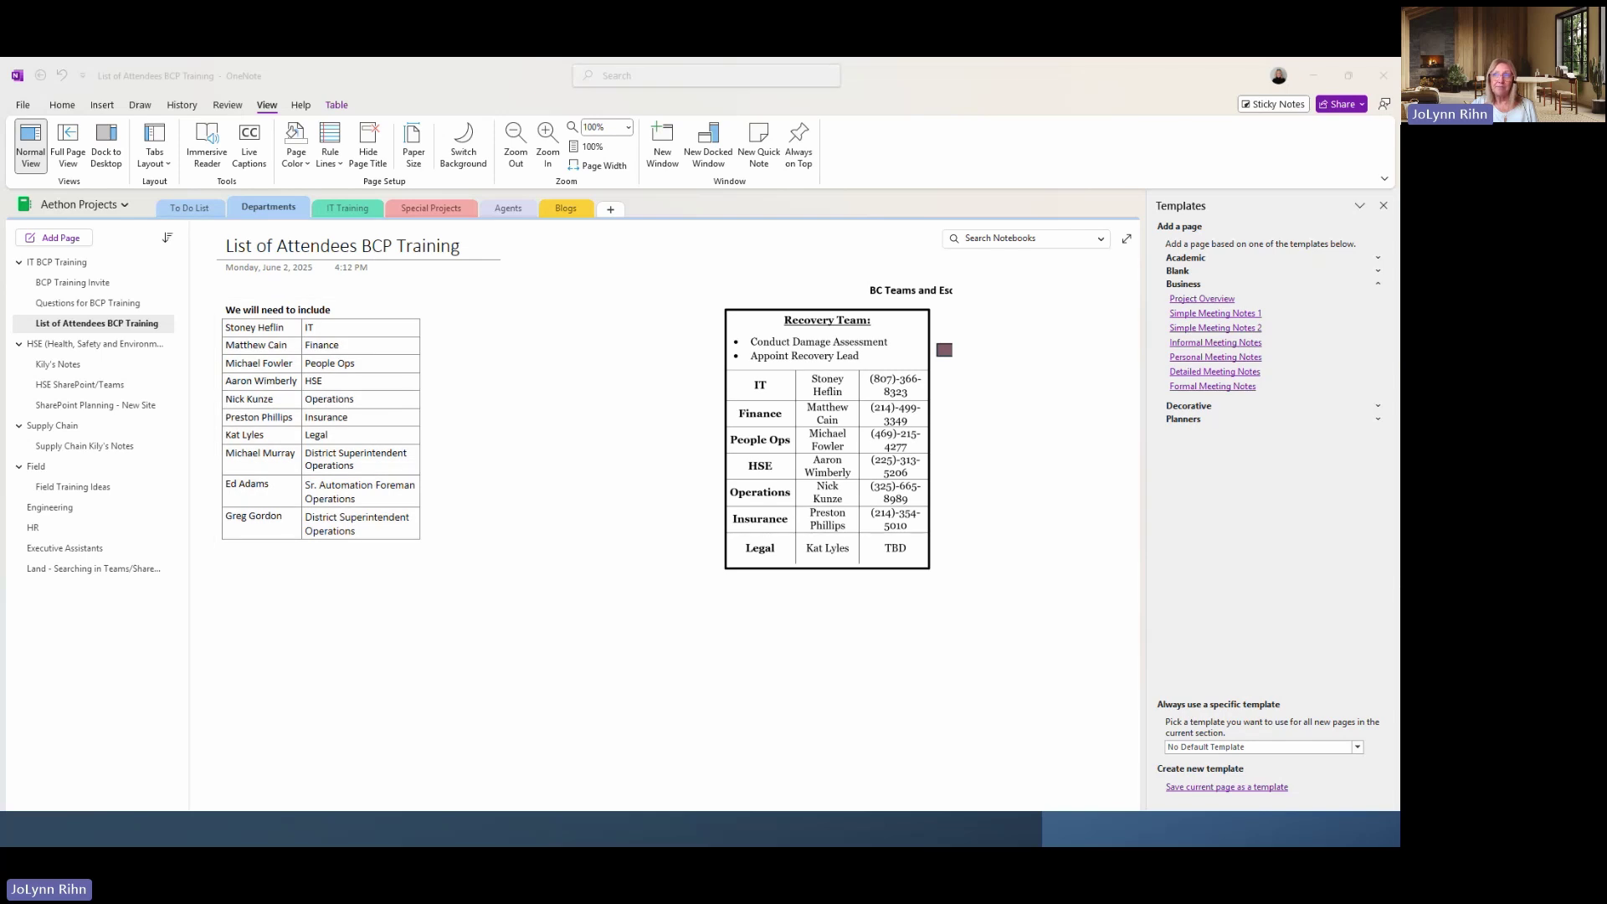
Switch to Microsoft Teams and create a Standard channel named SharePoint in the Training Team.
{"action": "key", "text": "alt+Tab"}
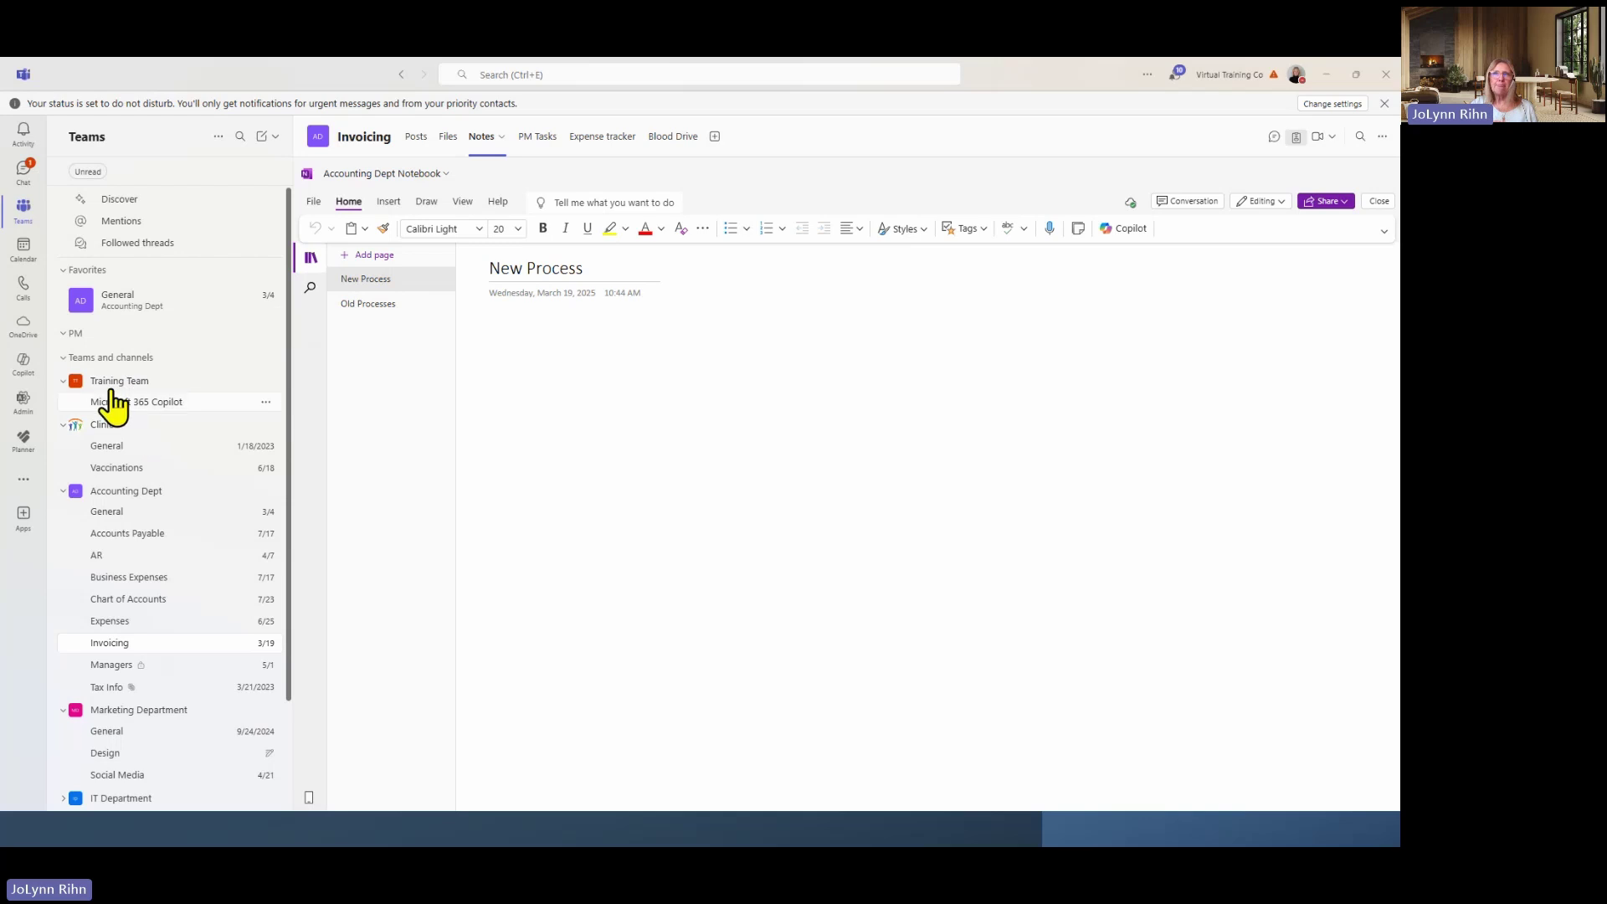
{"action": "left_click", "coordinate": [130, 385]}
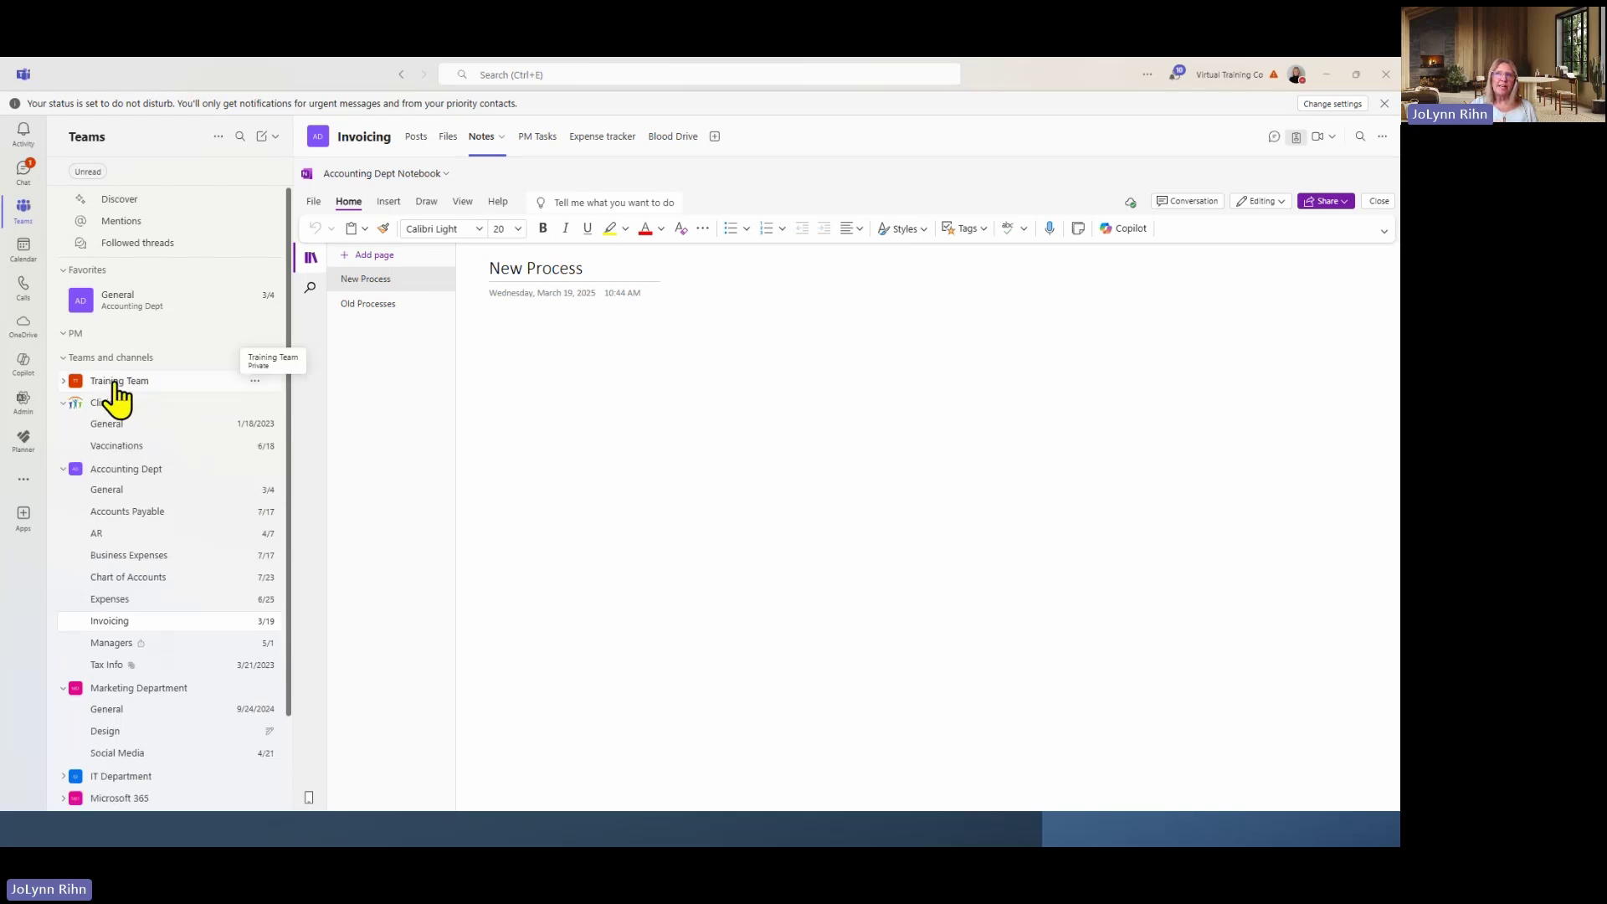
{"action": "left_click", "coordinate": [125, 381]}
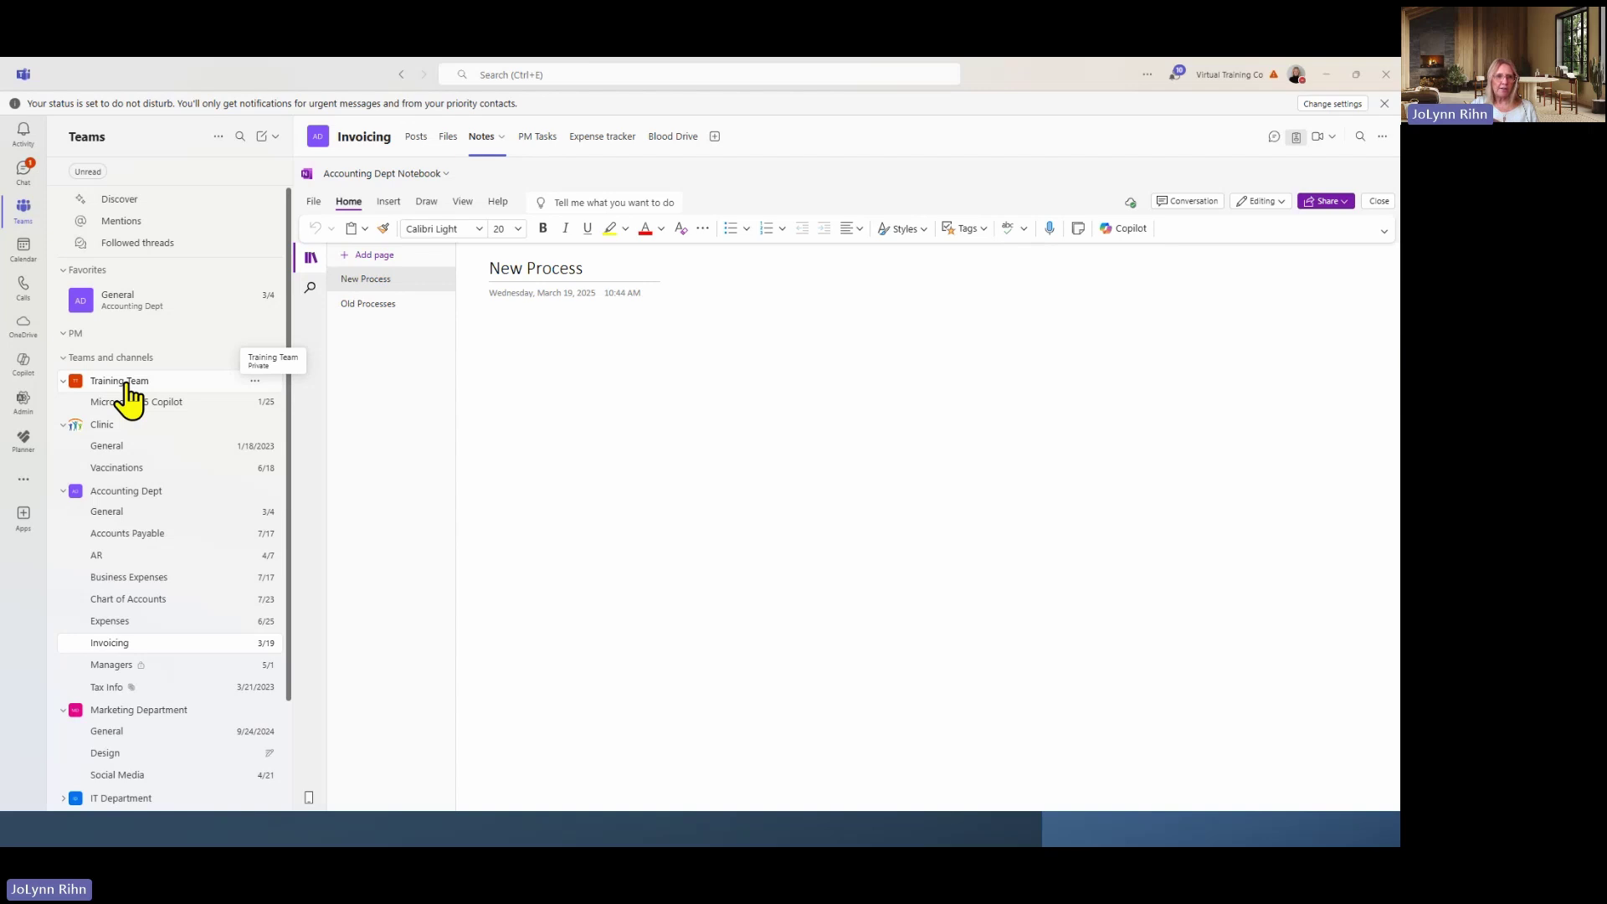
{"action": "right_click", "coordinate": [125, 385]}
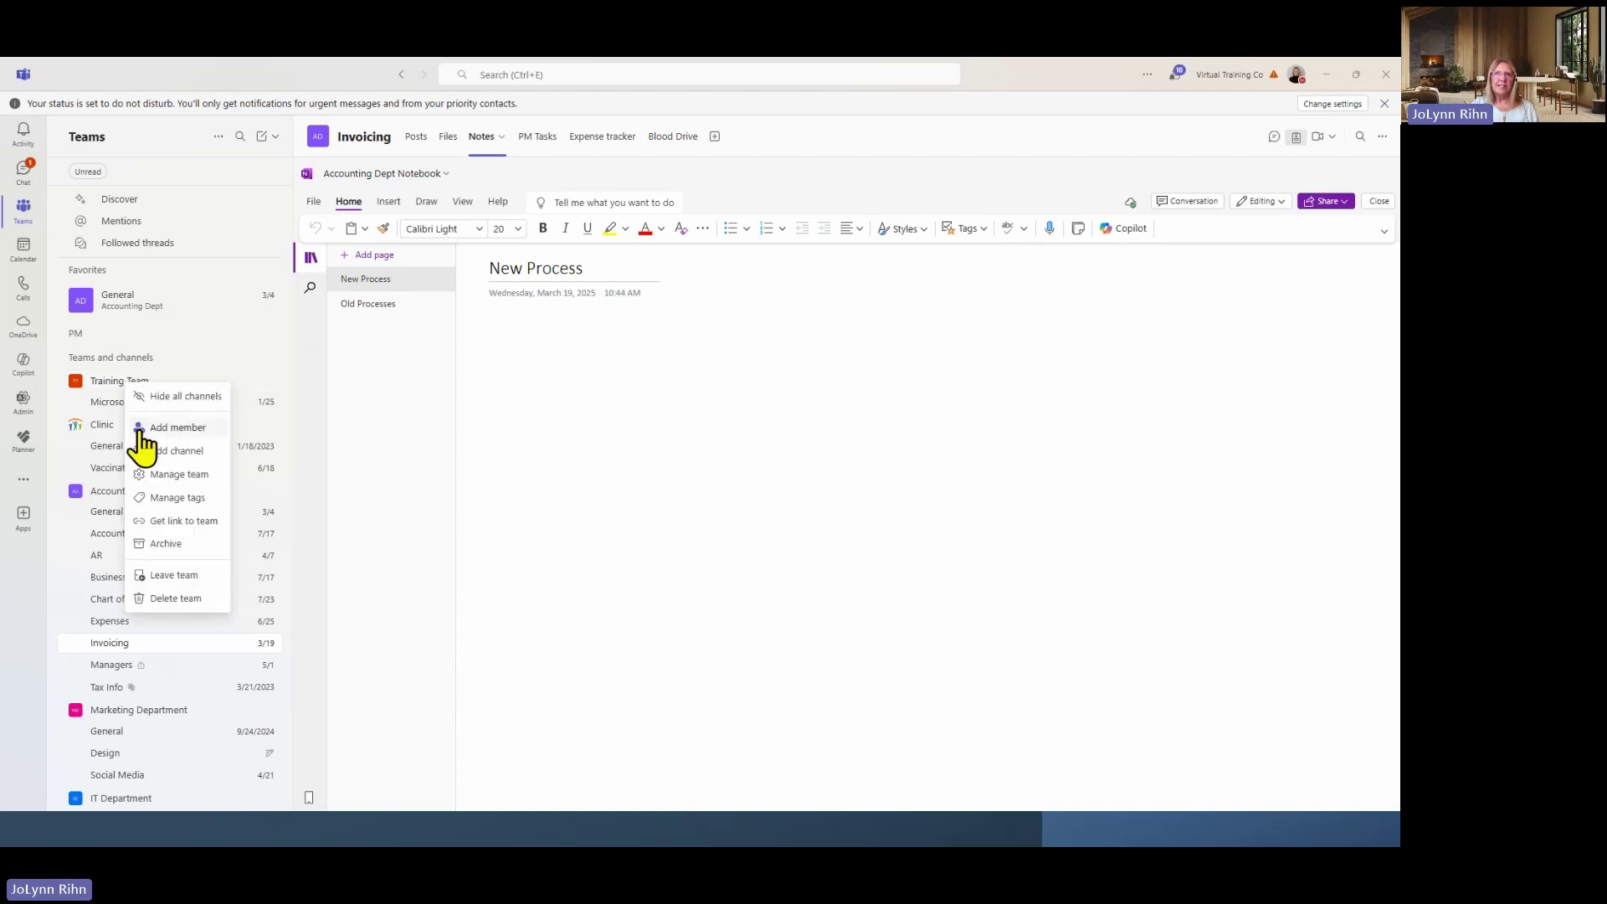
{"action": "left_click", "coordinate": [165, 454]}
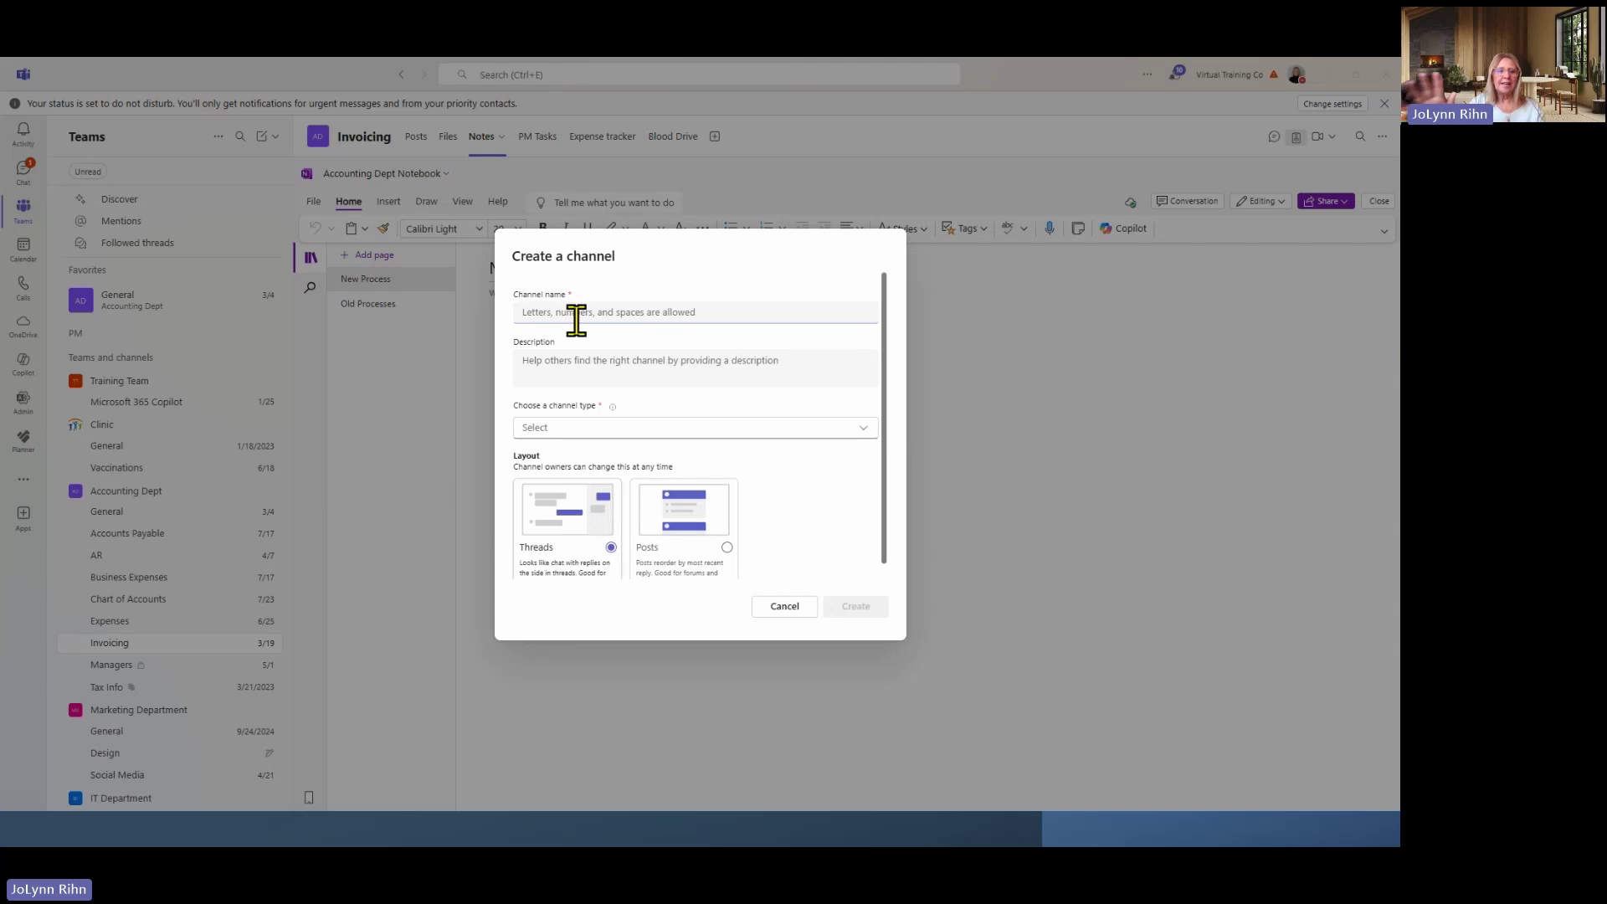
{"action": "type", "text": "Share"}
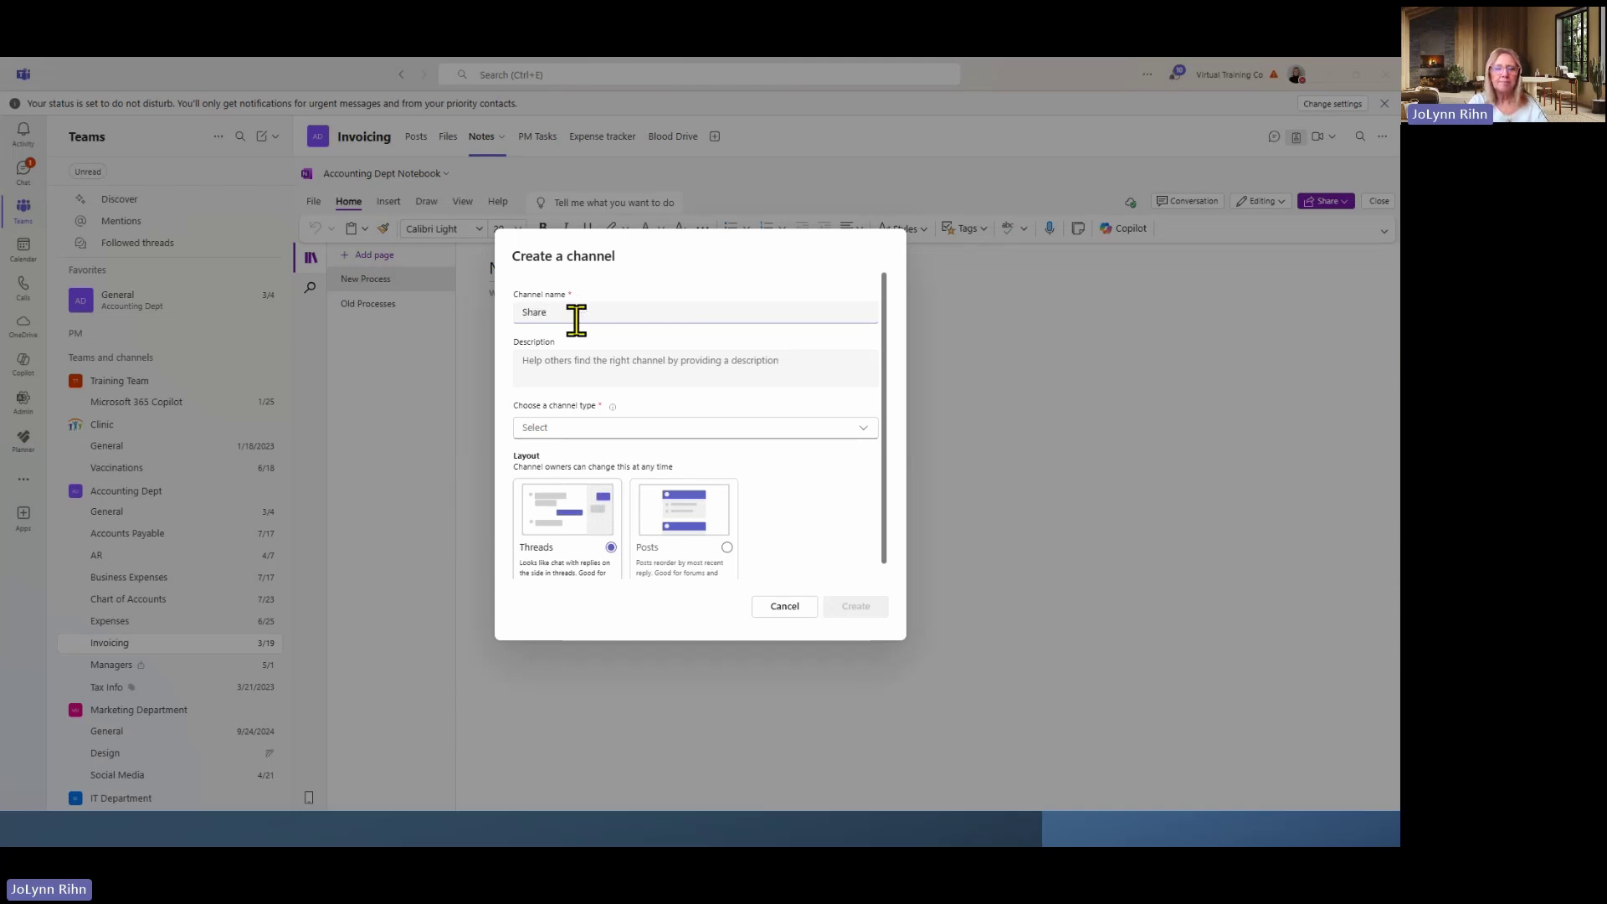
{"action": "type", "text": "Point"}
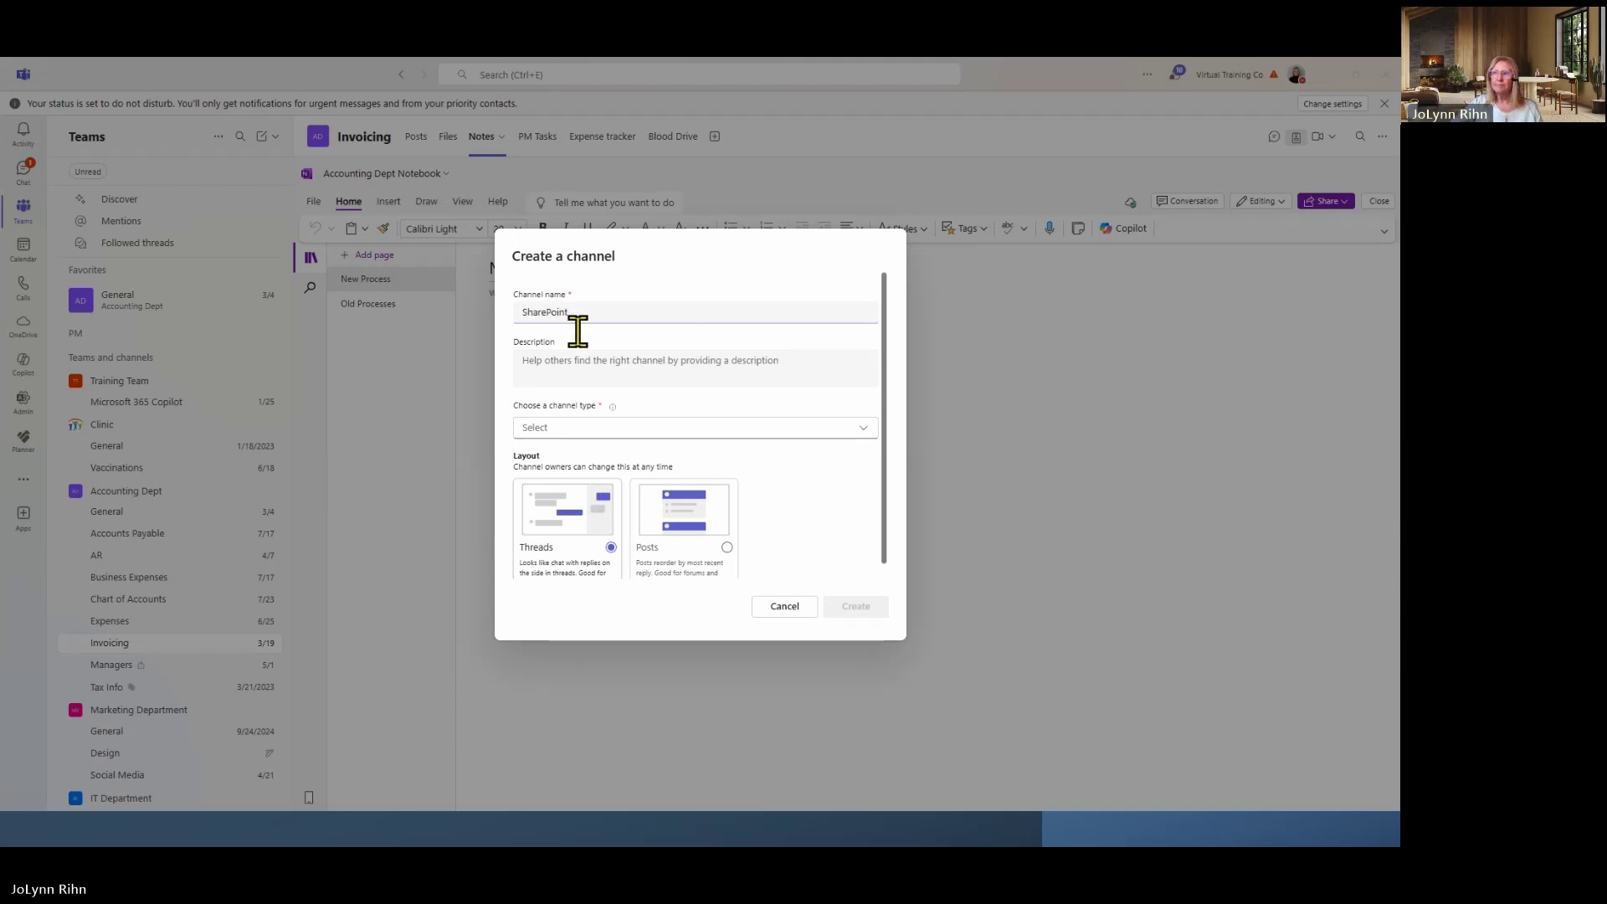
{"action": "left_click", "coordinate": [574, 431]}
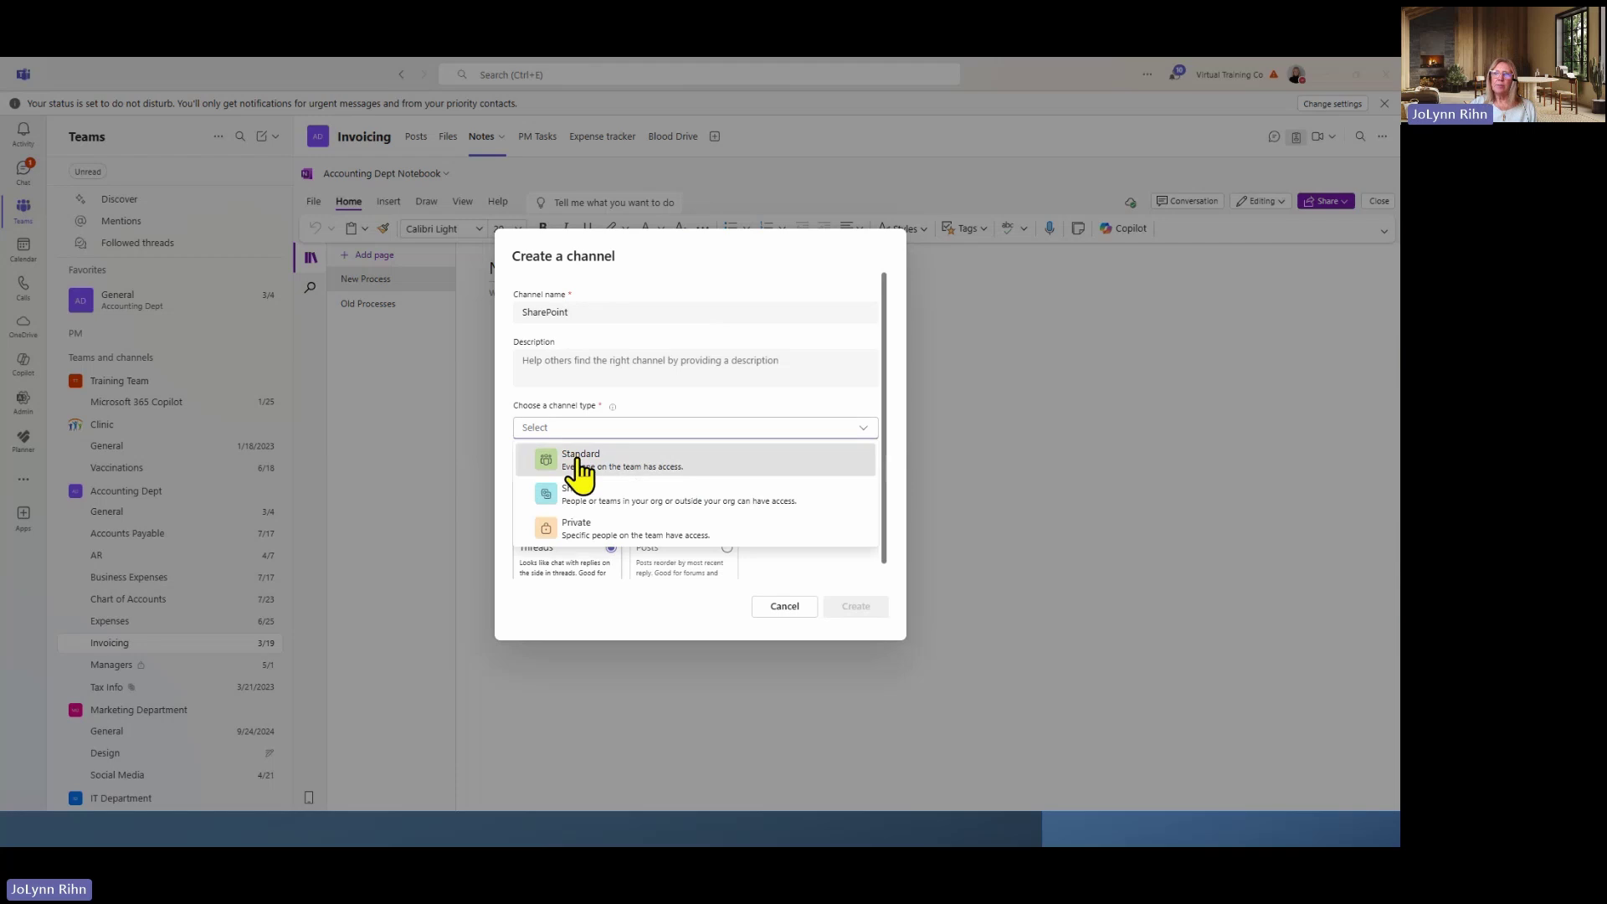
{"action": "left_click", "coordinate": [575, 458]}
{"action": "left_click", "coordinate": [843, 609]}
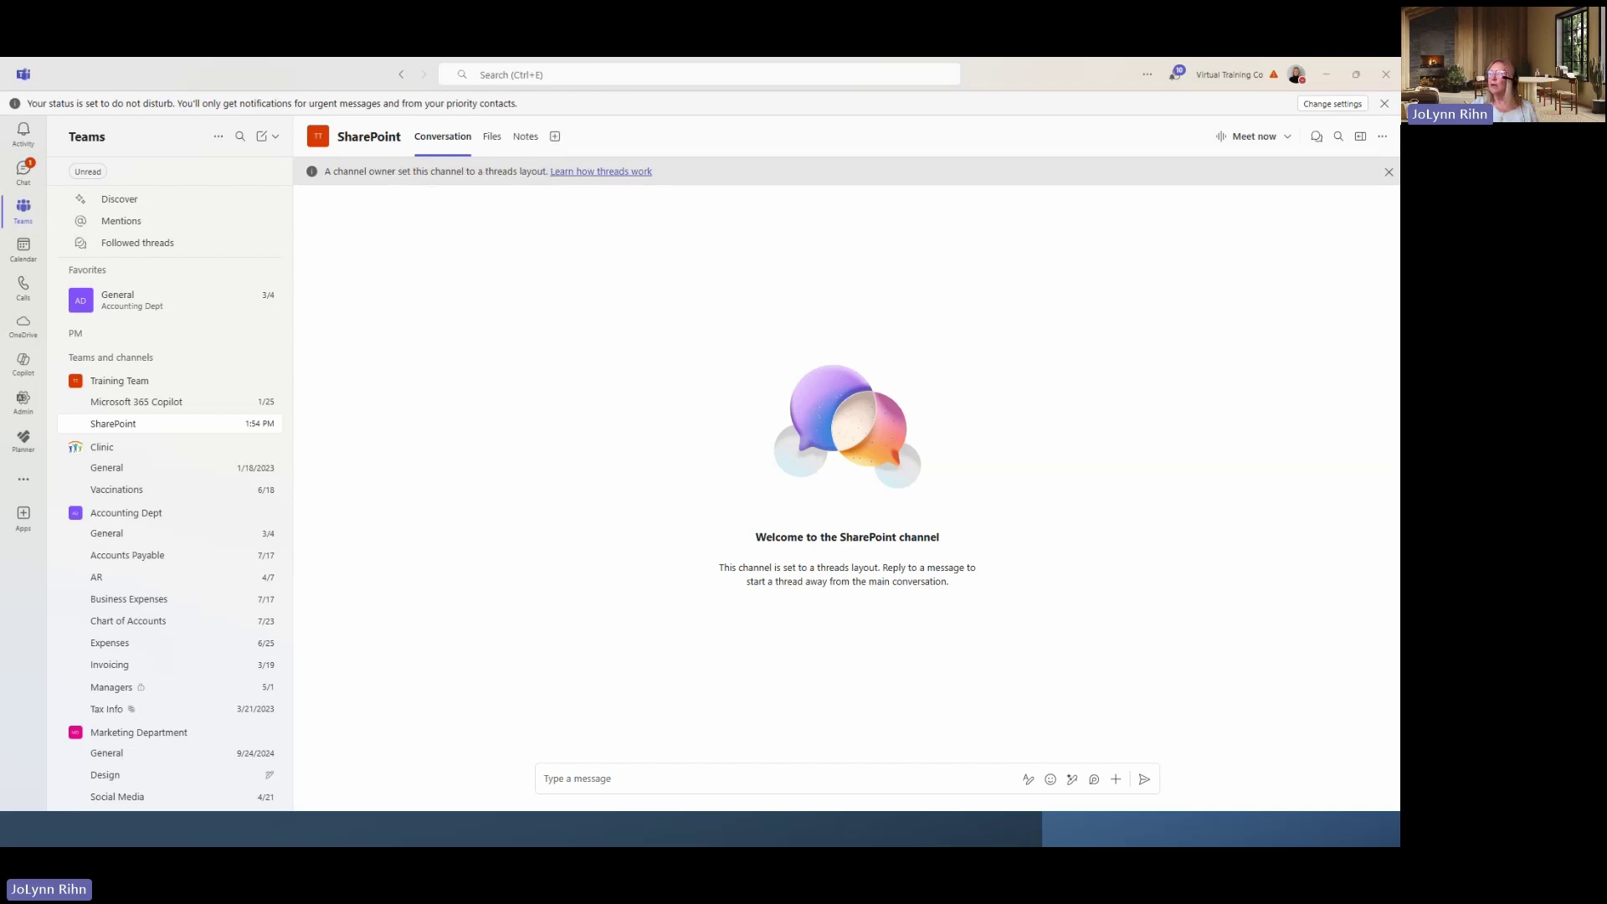
Dismiss the threads layout notice and open the Notes of the new SharePoint channel.
{"action": "left_click", "coordinate": [1387, 172]}
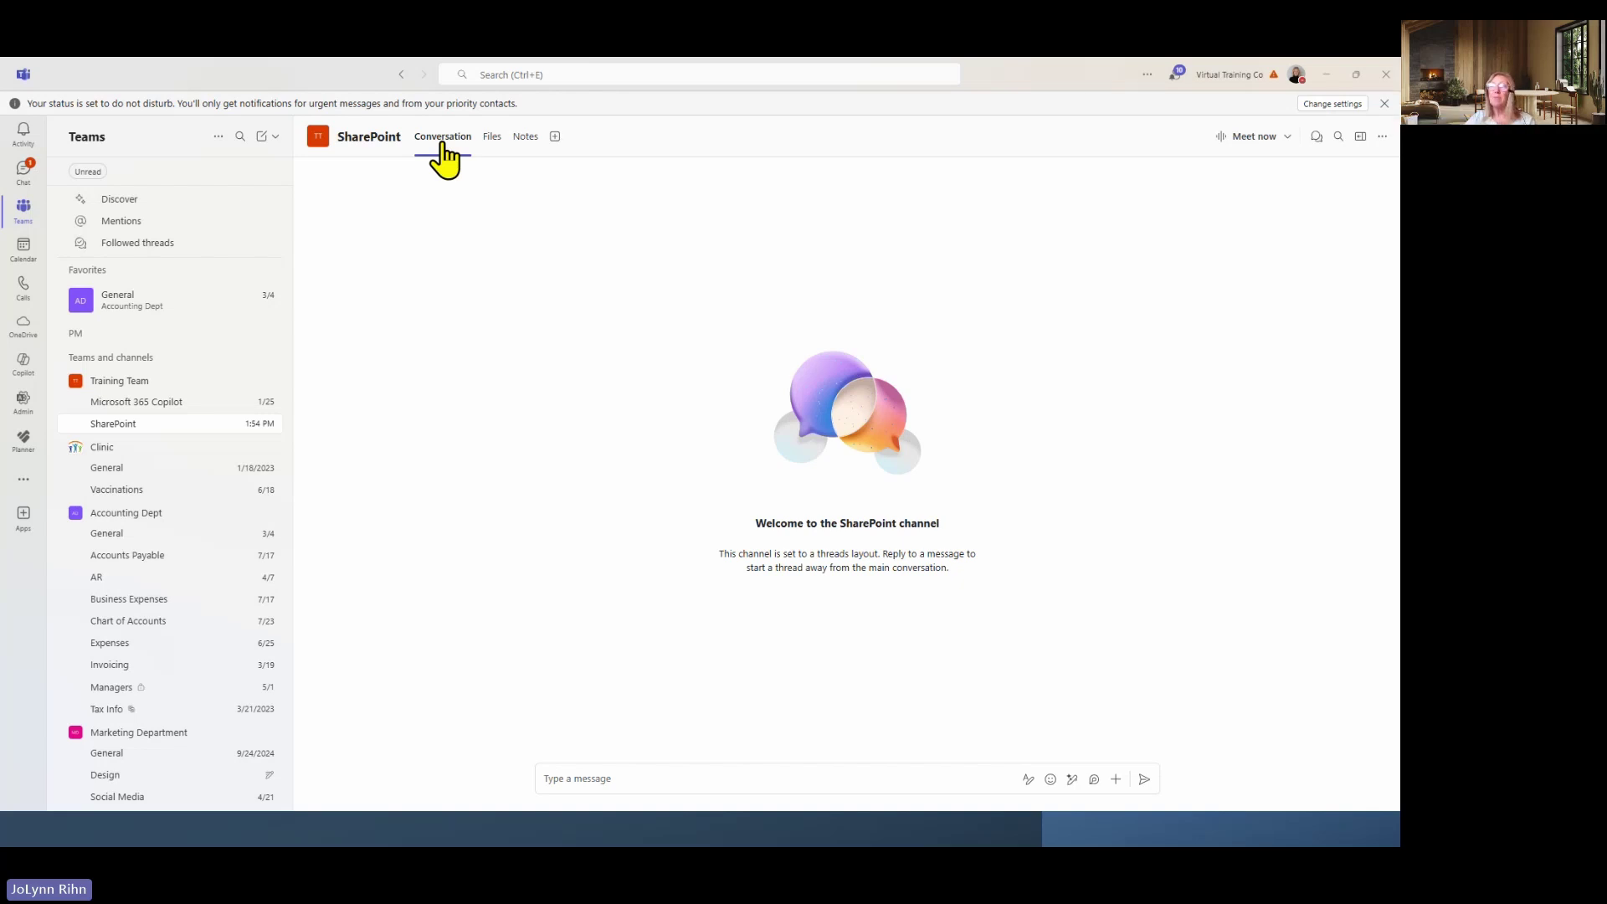
{"action": "left_click", "coordinate": [525, 138]}
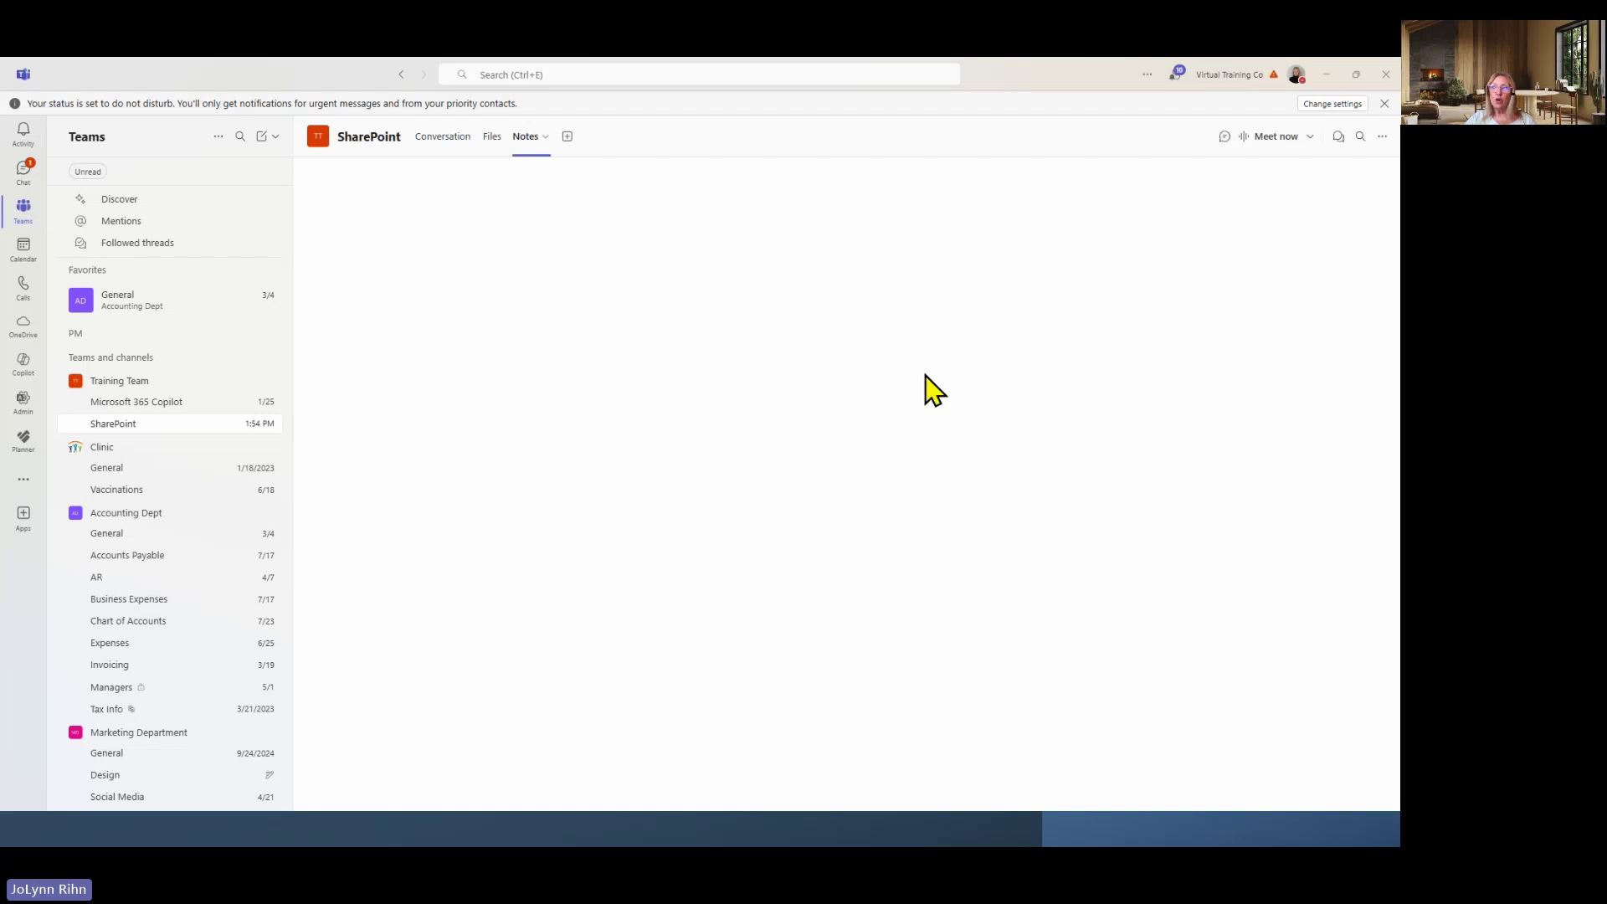